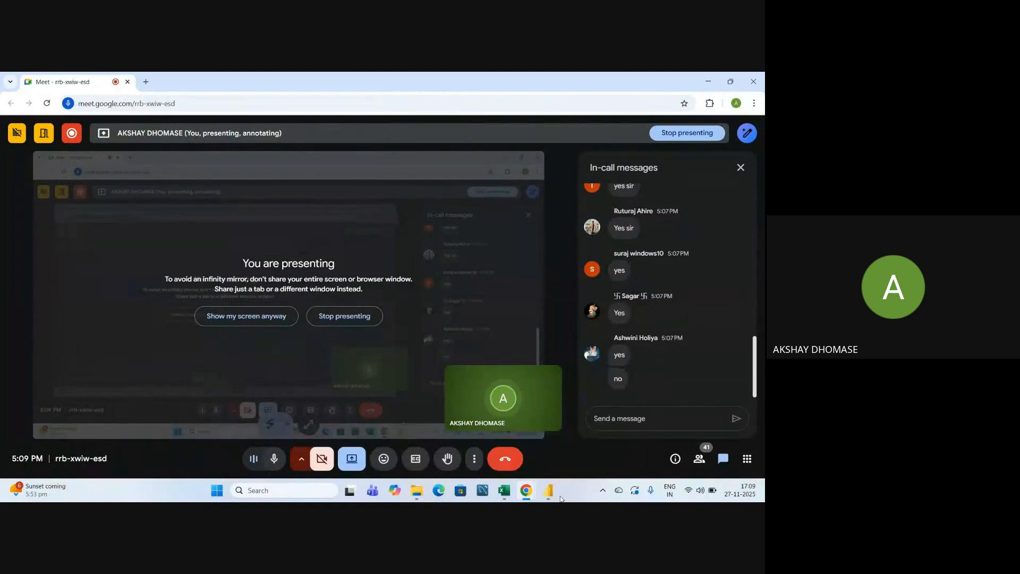
# Switch to Power BI Desktop and close the untitled report
pyautogui.moveTo(548, 490)
pyautogui.click(554, 445)
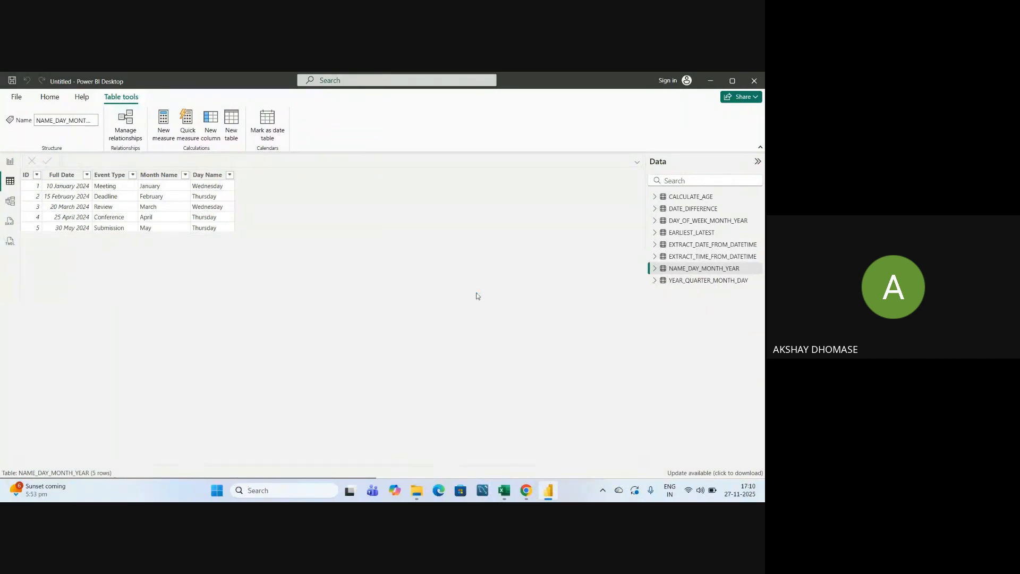
pyautogui.click(416, 297)
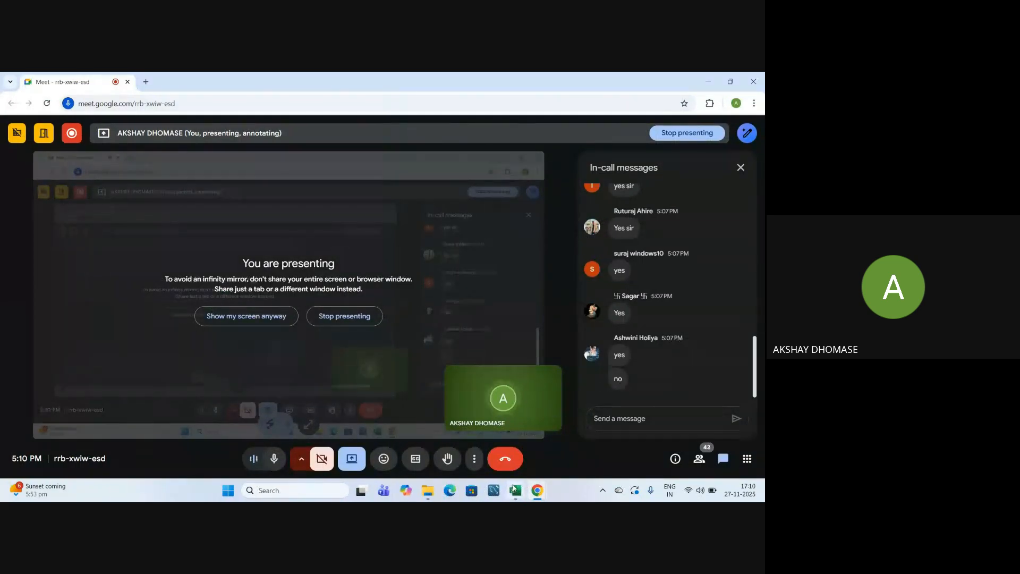
# Switch to Excel and bring up the Power BI Syllabus workbook on the Power Query Syllabus sheet
pyautogui.moveTo(515, 490)
pyautogui.click(492, 394)
pyautogui.click(423, 267)
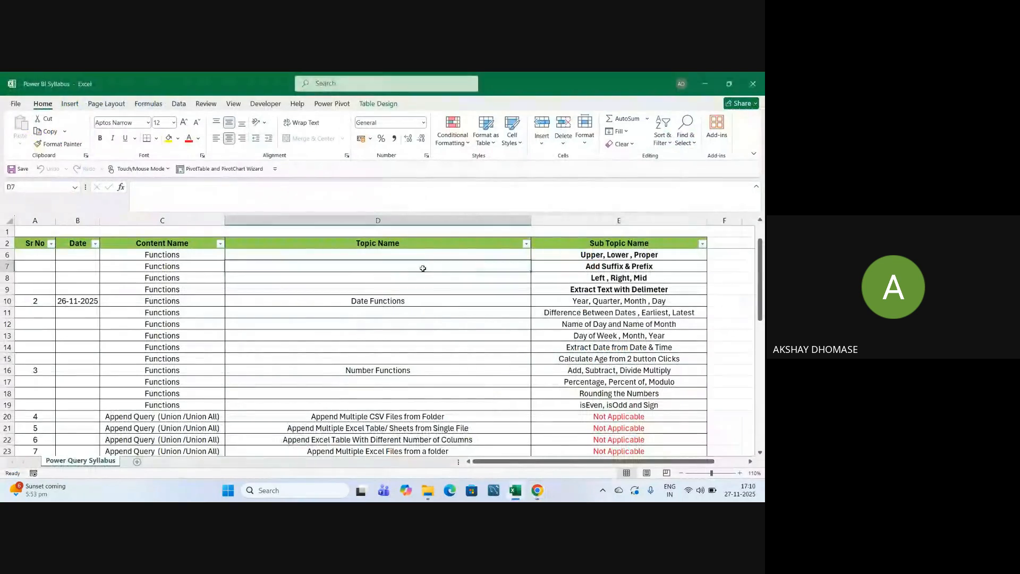
pyautogui.click(432, 321)
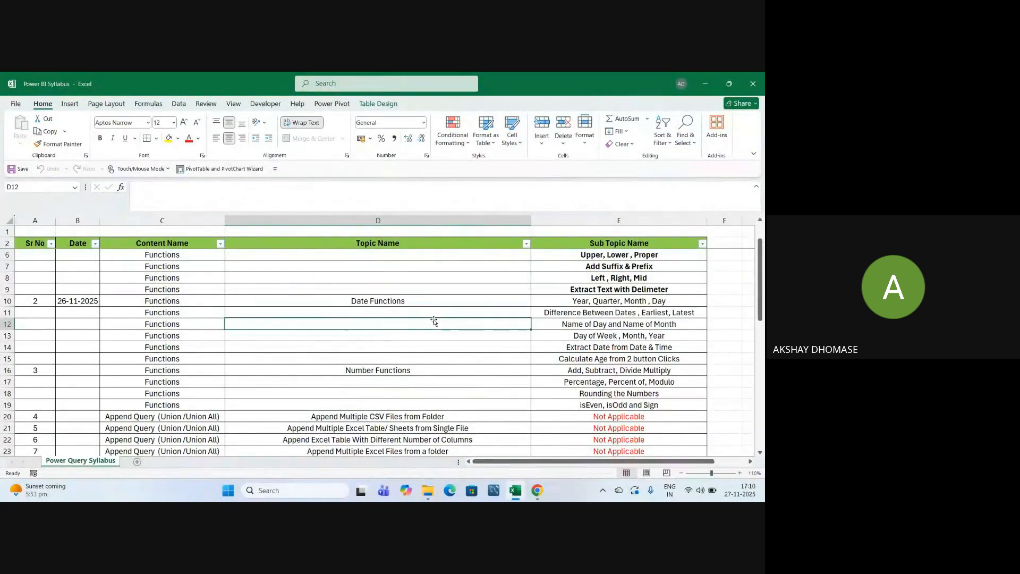
pyautogui.hotkey('alt', 'Tab')
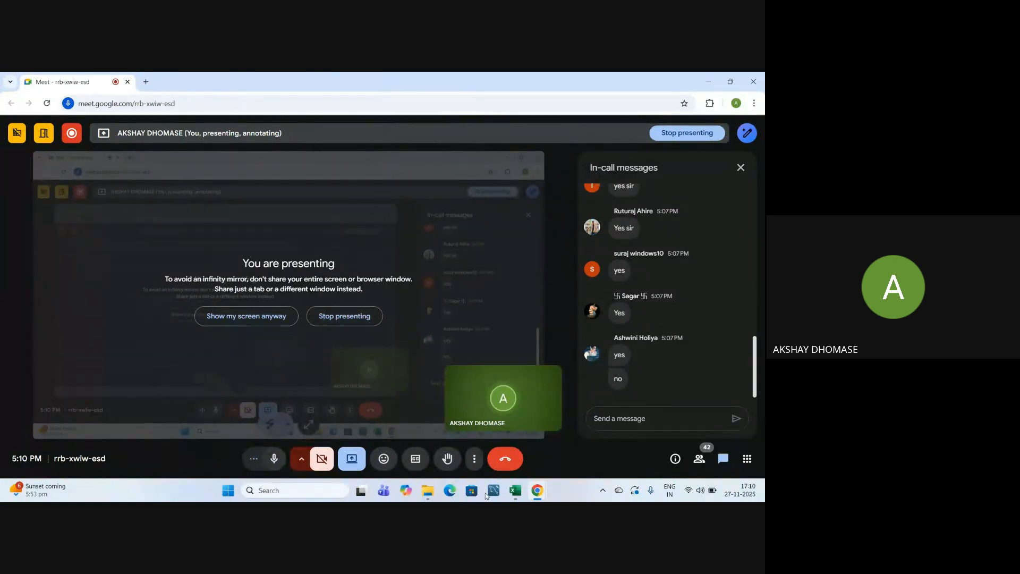
pyautogui.moveTo(523, 498)
pyautogui.click(518, 465)
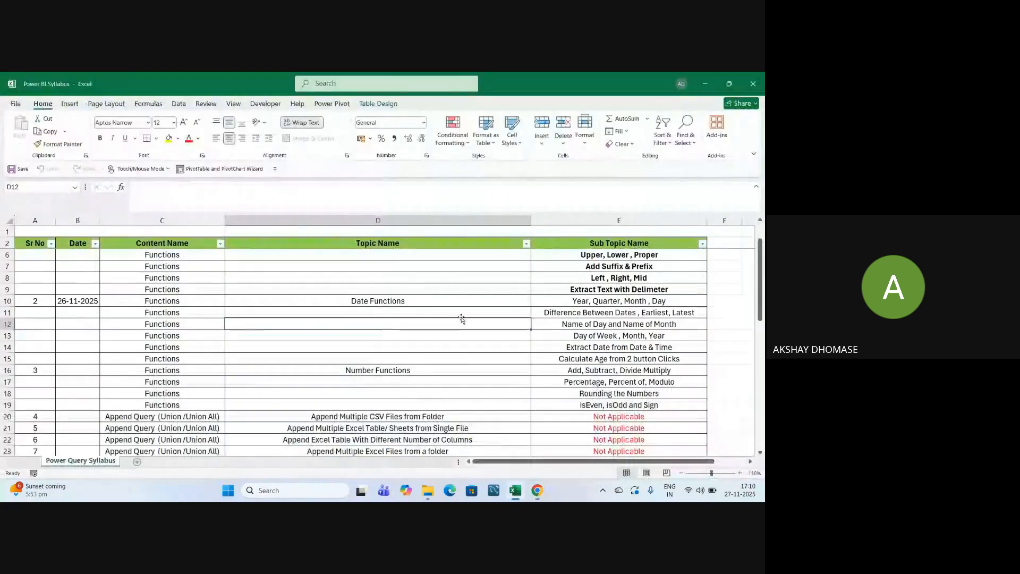
# Review the Text Function topic with its sub-topics from Merge to Extract Text with Delimeter, and the Date Functions topic
pyautogui.scroll(1, 422, 338)
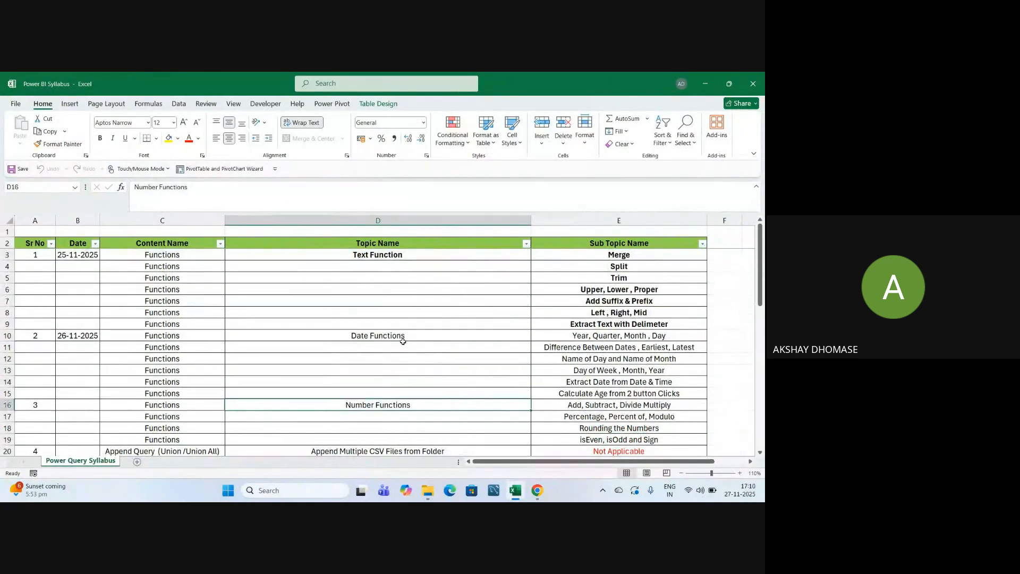
pyautogui.click(402, 345)
pyautogui.click(403, 338)
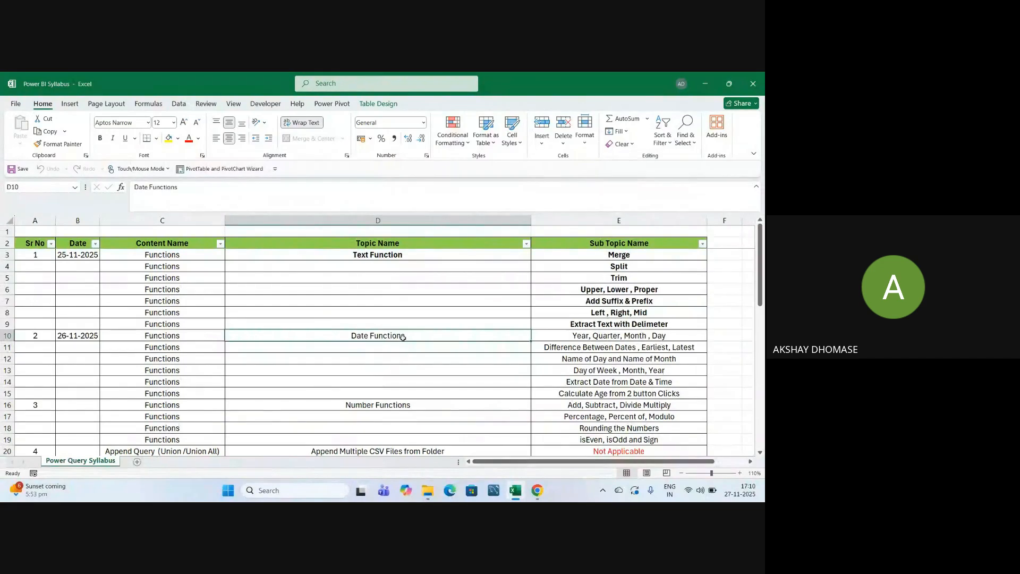
pyautogui.click(441, 256)
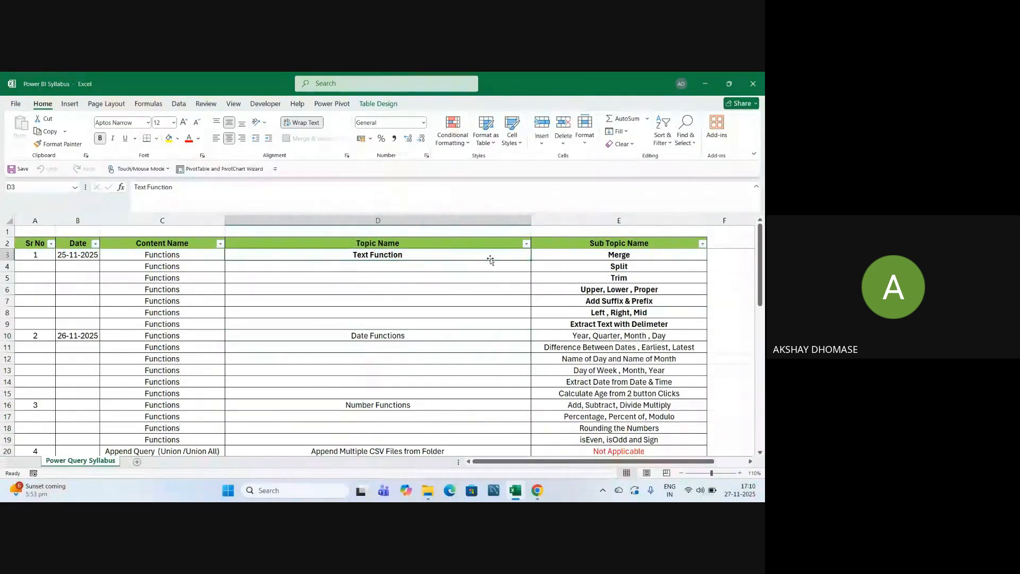
pyautogui.click(590, 255)
pyautogui.moveTo(590, 255); pyautogui.dragTo(606, 324)
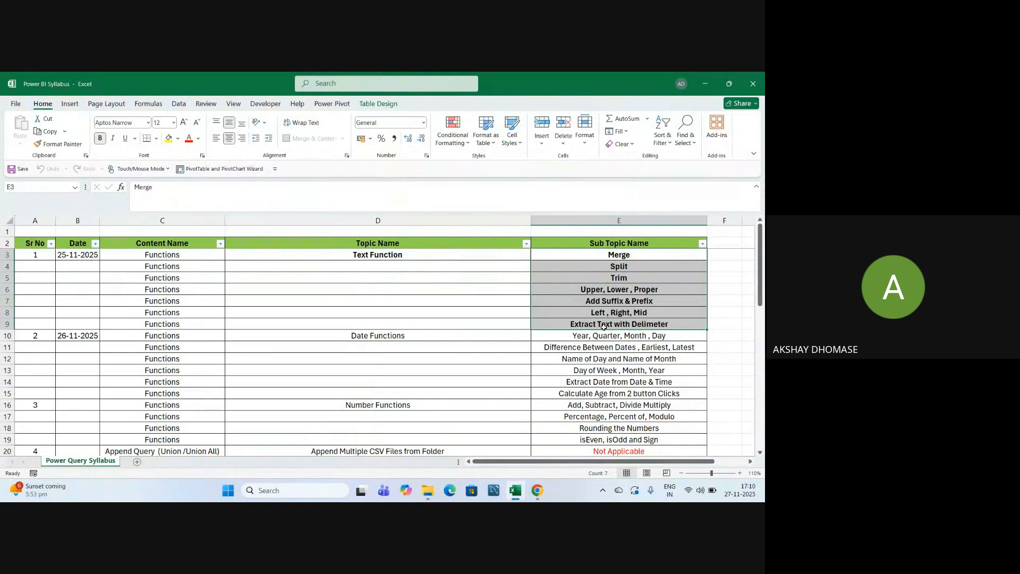
pyautogui.click(363, 335)
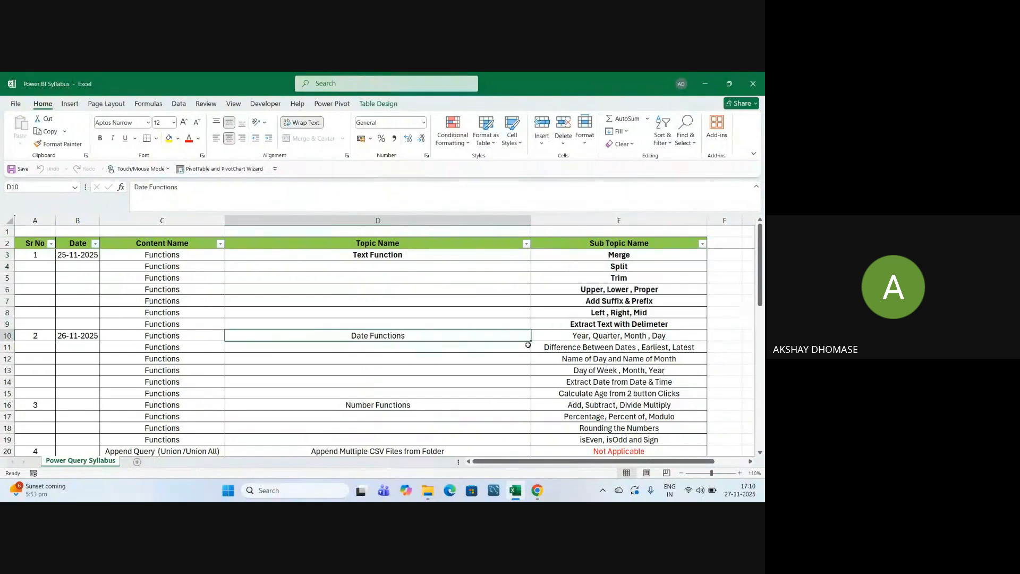
pyautogui.click(441, 357)
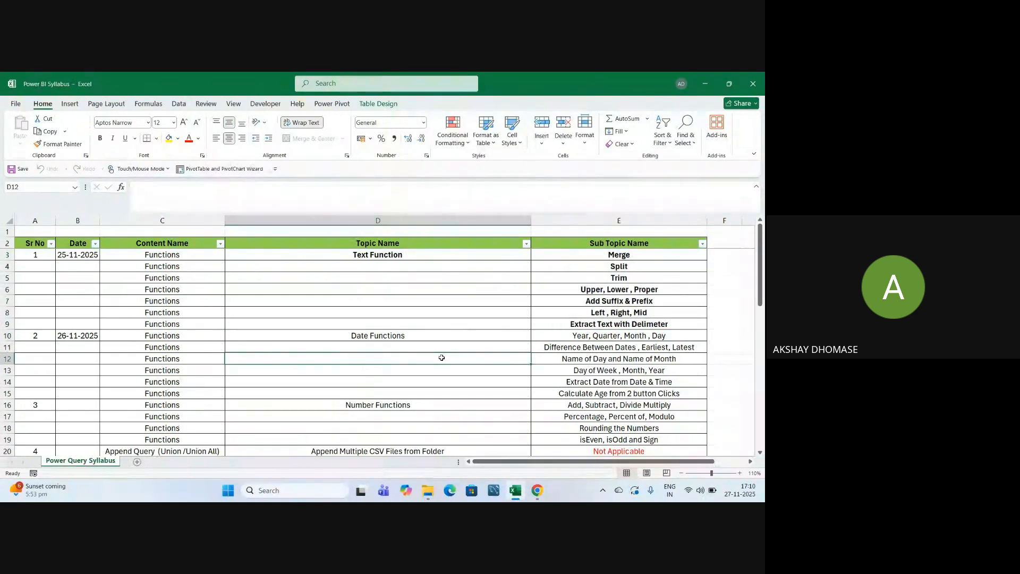
# Switch to File Explorer and open the Power_Query_Date_Functions workbook from the Desktop folder
pyautogui.hotkey('alt', 'Tab')
pyautogui.hotkey('alt', 'Tab')
pyautogui.hotkey('alt', 'Tab')
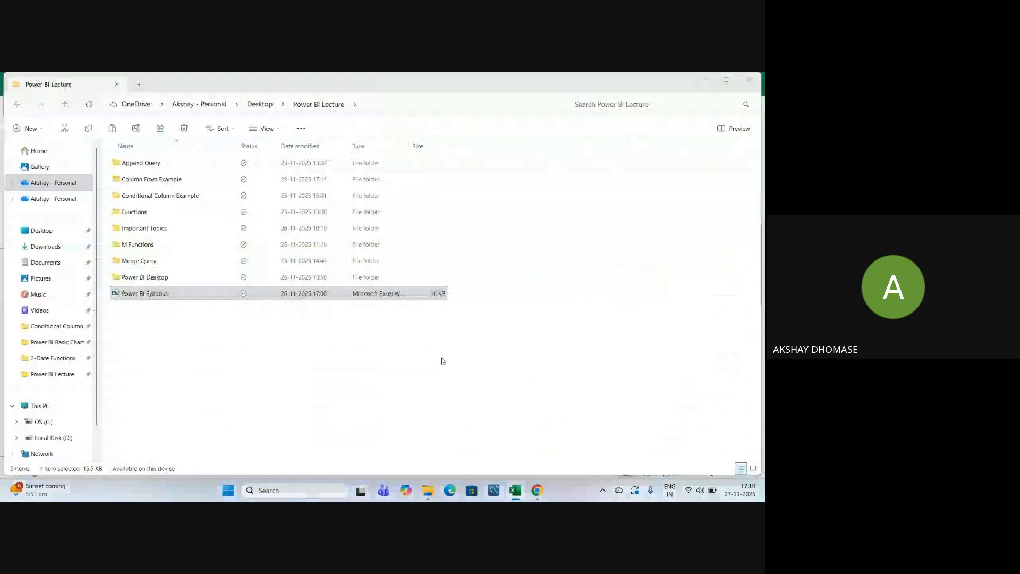
pyautogui.click(42, 231)
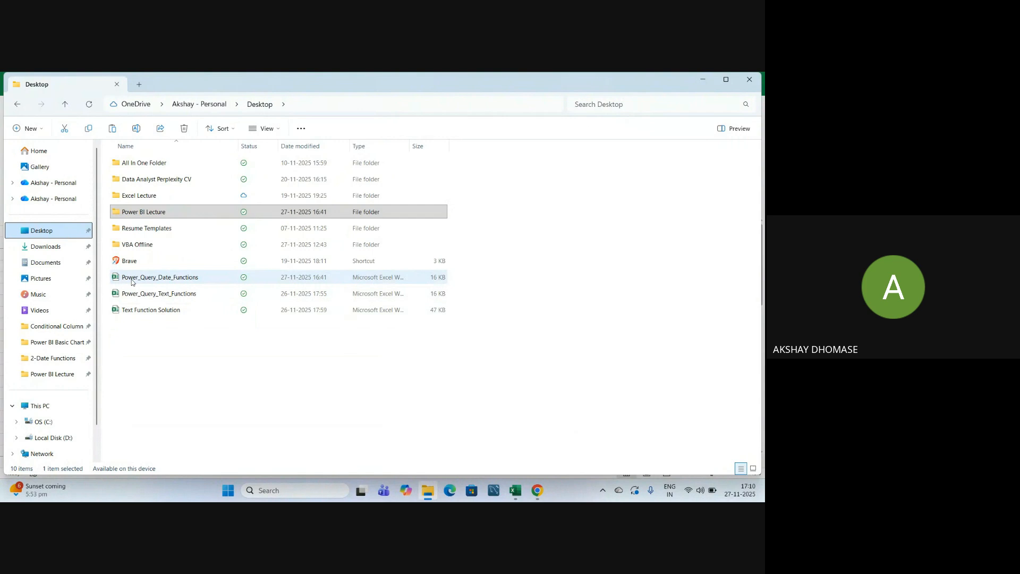
pyautogui.click(168, 281)
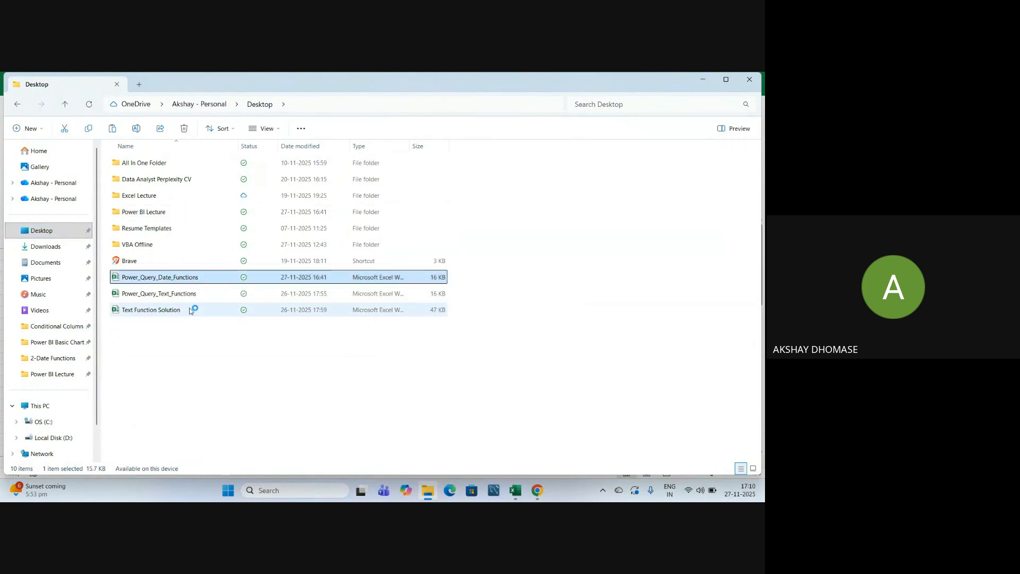
pyautogui.hotkey('alt', 'Tab')
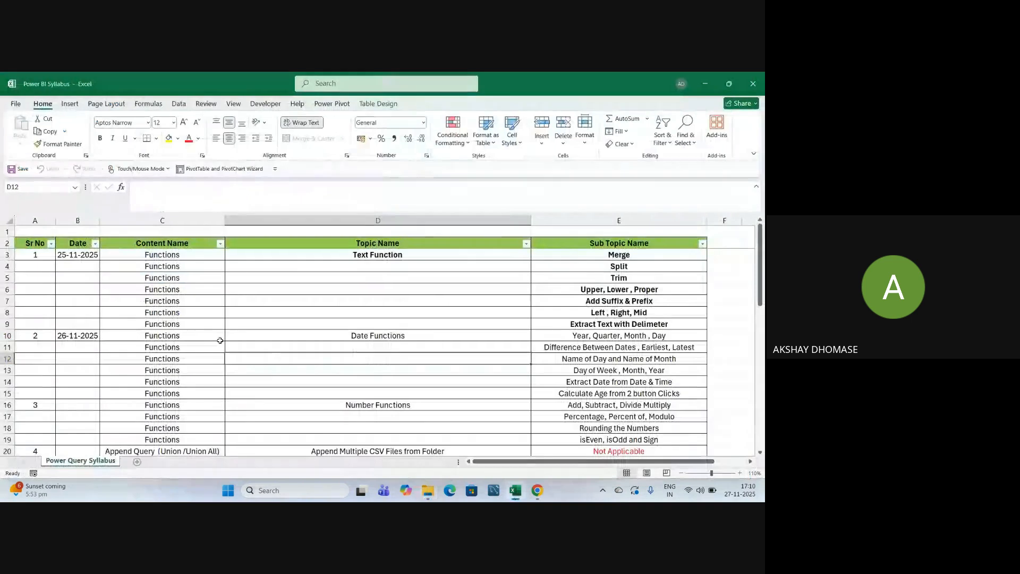
pyautogui.click(286, 311)
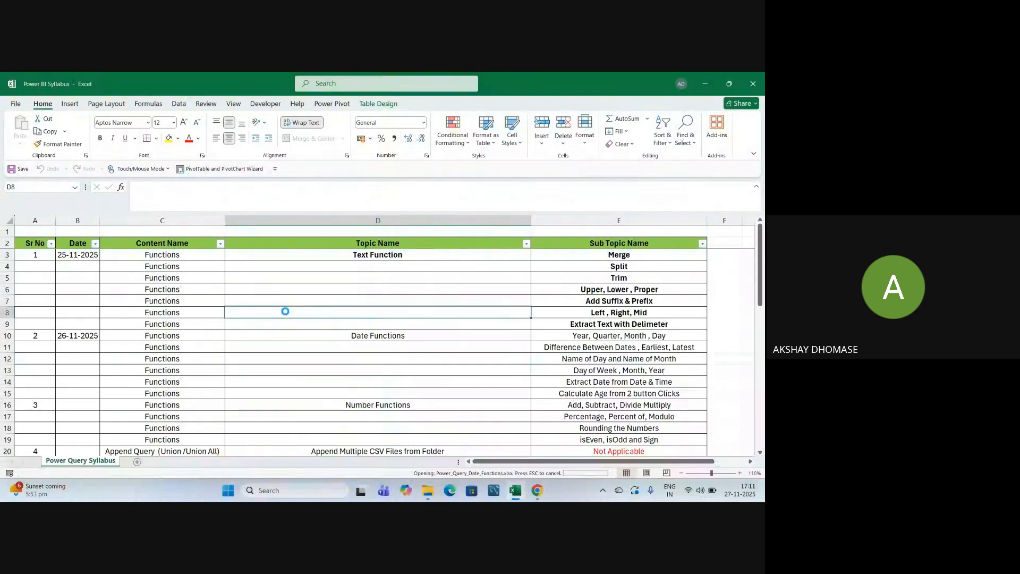
pyautogui.click(319, 344)
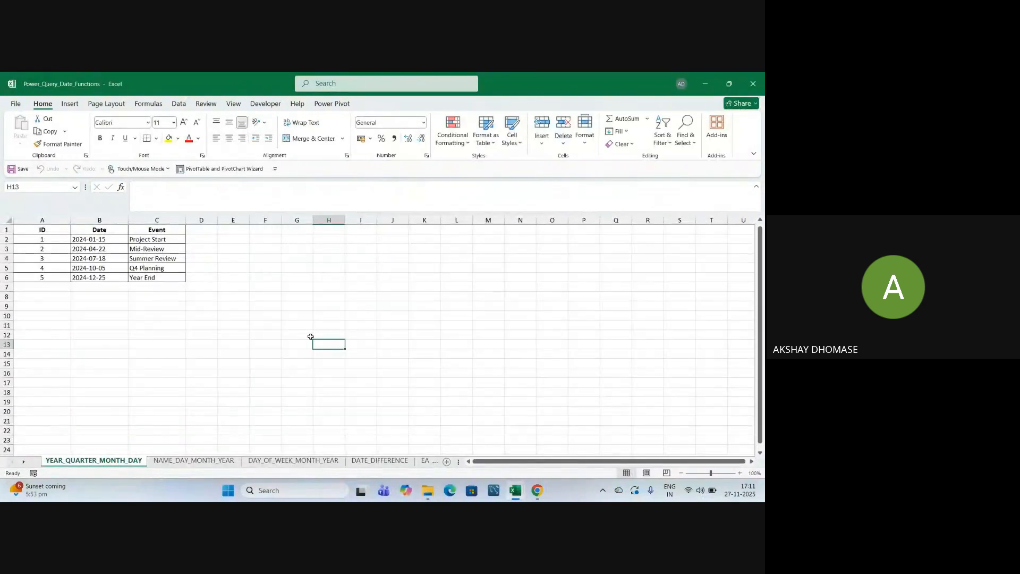
# Examine the ID, Date and Event columns of the YEAR_QUARTER_MONTH_DAY sheet
pyautogui.click(329, 278)
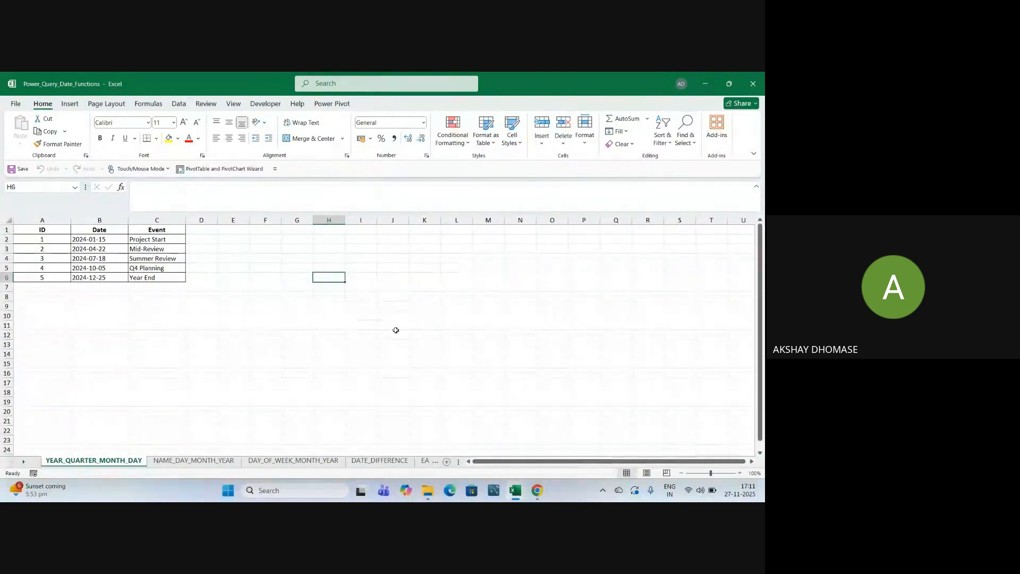
pyautogui.click(740, 473)
pyautogui.click(739, 473)
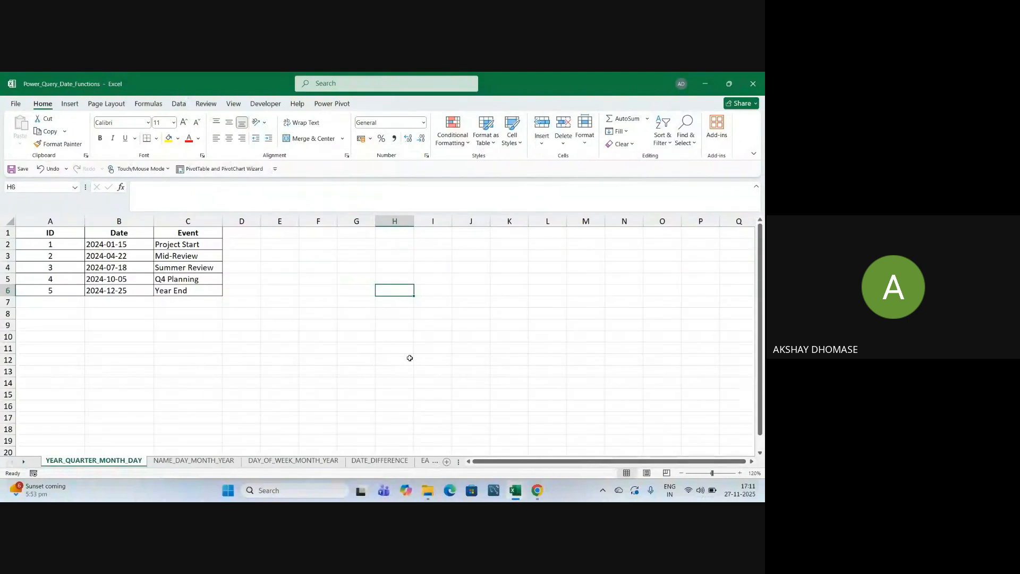
pyautogui.press('Down')
pyautogui.press('Down')
pyautogui.press('Down')
pyautogui.press('Down')
pyautogui.press('Down')
pyautogui.click(318, 351)
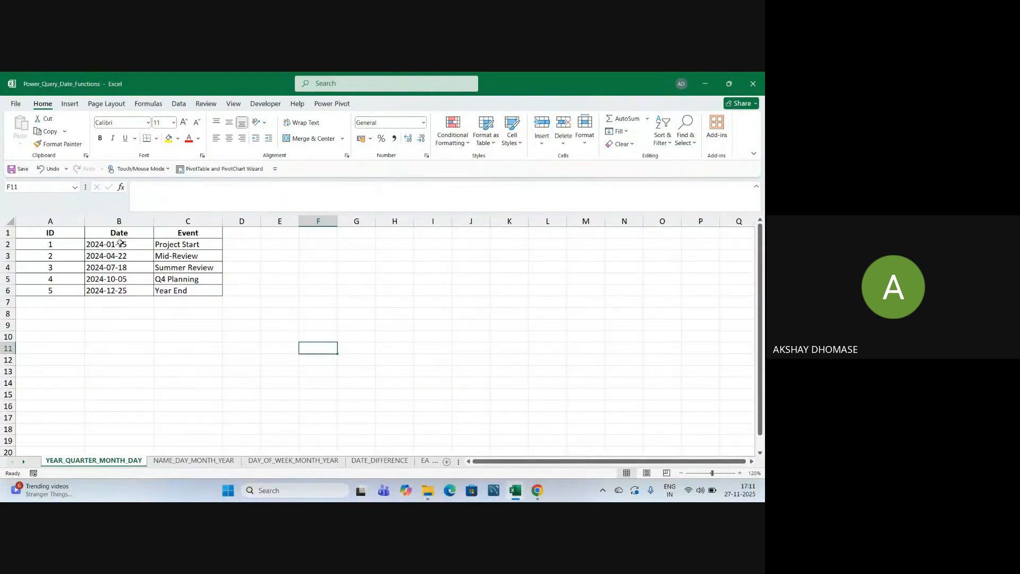
pyautogui.moveTo(120, 242); pyautogui.dragTo(125, 292)
pyautogui.moveTo(51, 233); pyautogui.dragTo(64, 296)
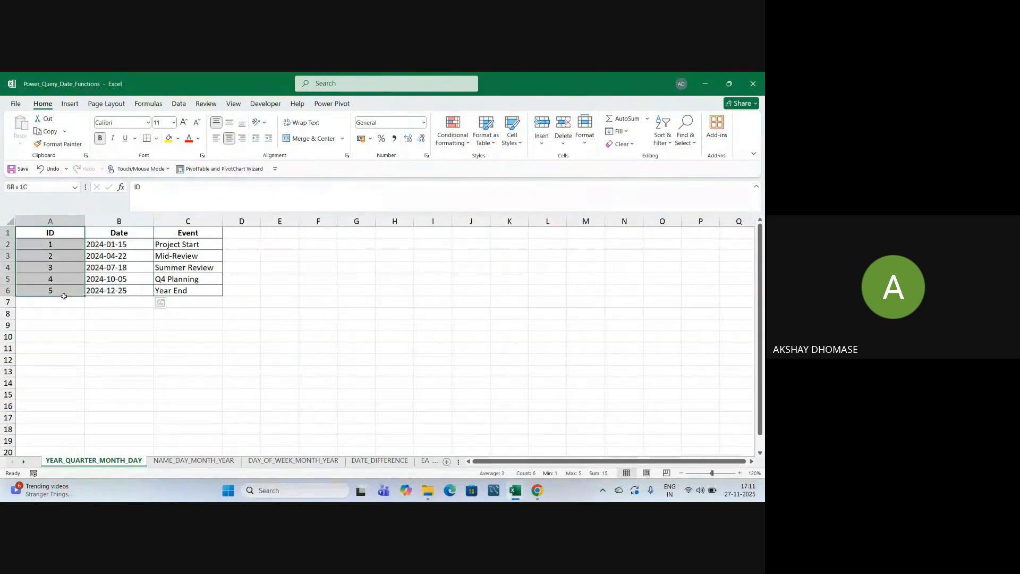
pyautogui.moveTo(197, 234); pyautogui.dragTo(205, 290)
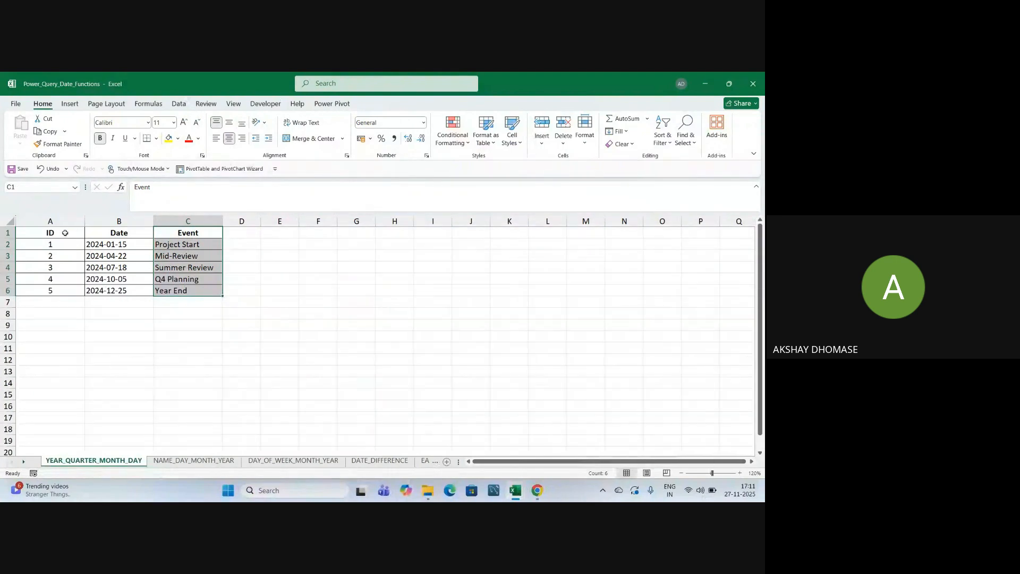
pyautogui.moveTo(64, 230); pyautogui.dragTo(68, 291)
pyautogui.click(143, 335)
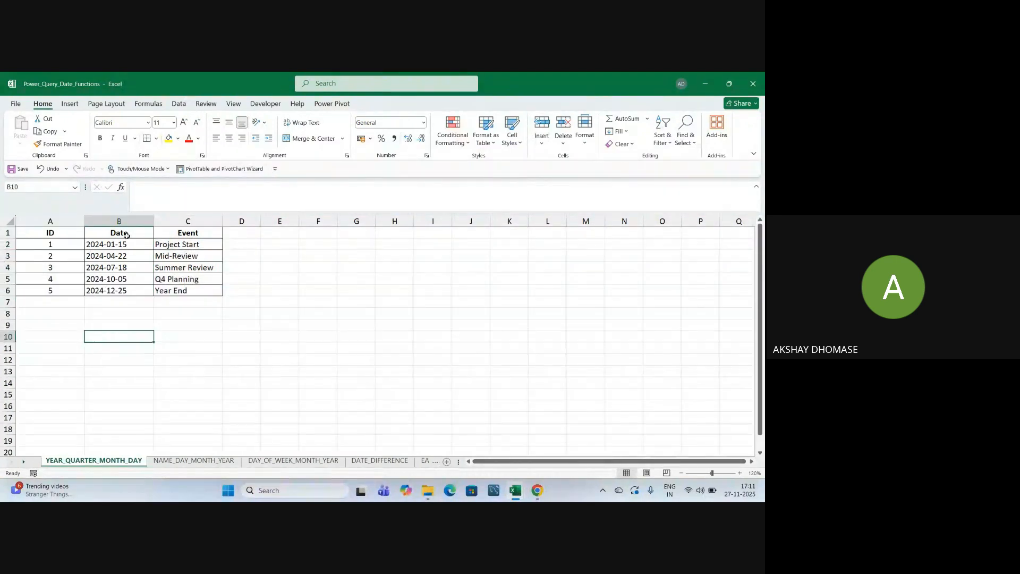
pyautogui.moveTo(128, 232); pyautogui.dragTo(137, 292)
pyautogui.click(153, 337)
pyautogui.click(119, 256)
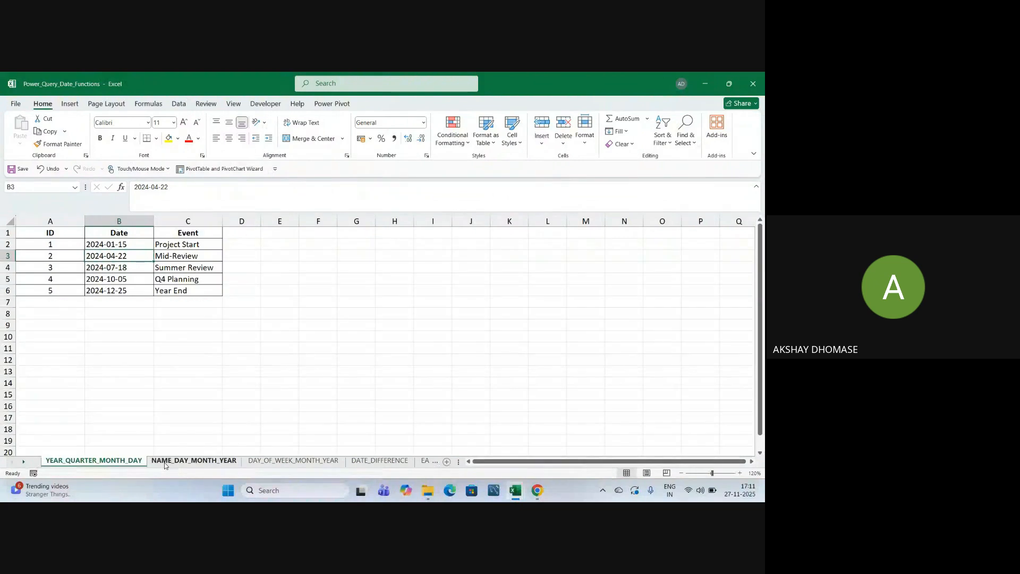
# Show the NAME_DAY_MONTH_YEAR sheet and examine its Full Date column
pyautogui.click(204, 460)
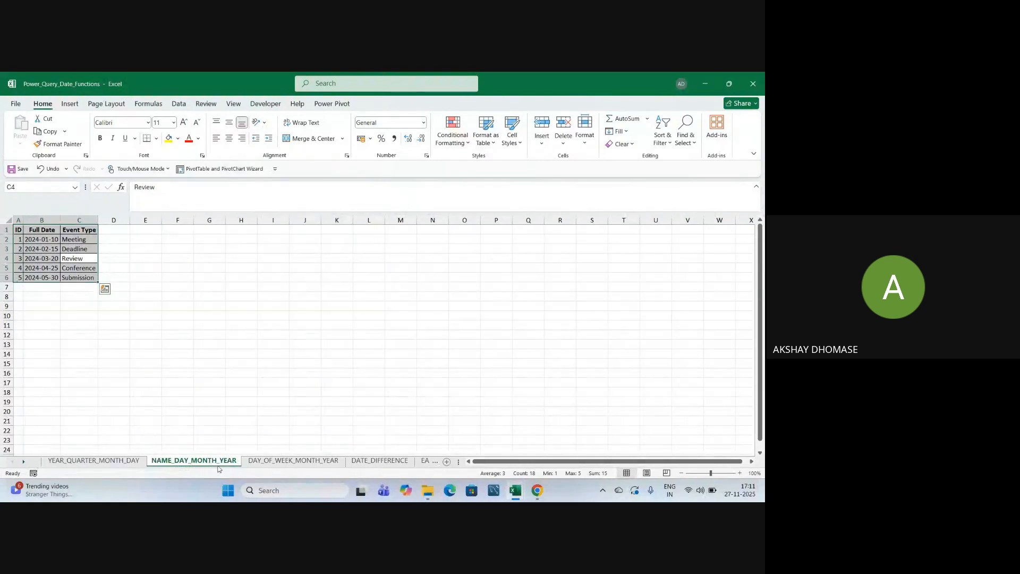
pyautogui.click(219, 322)
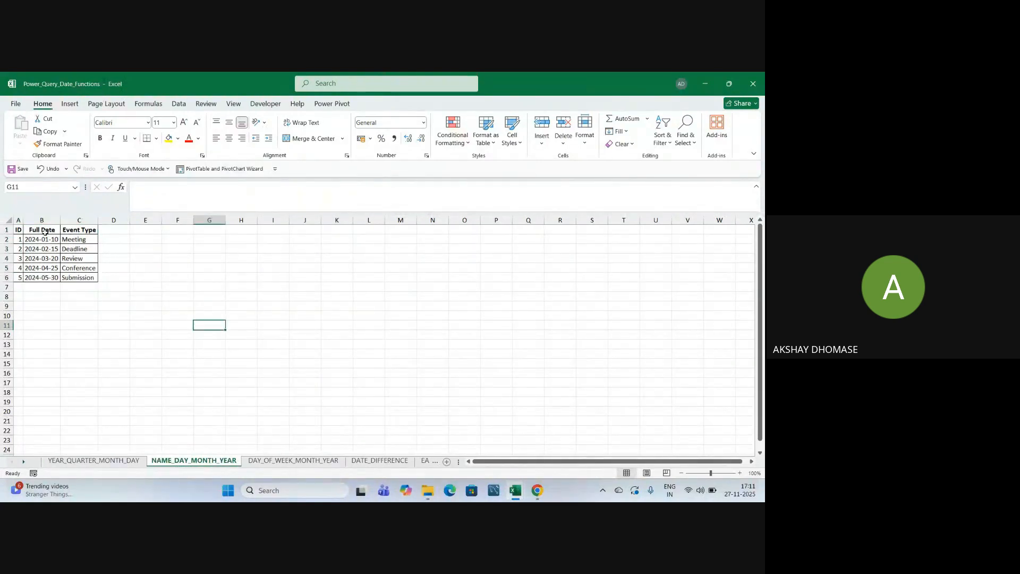
pyautogui.moveTo(44, 232); pyautogui.dragTo(42, 277)
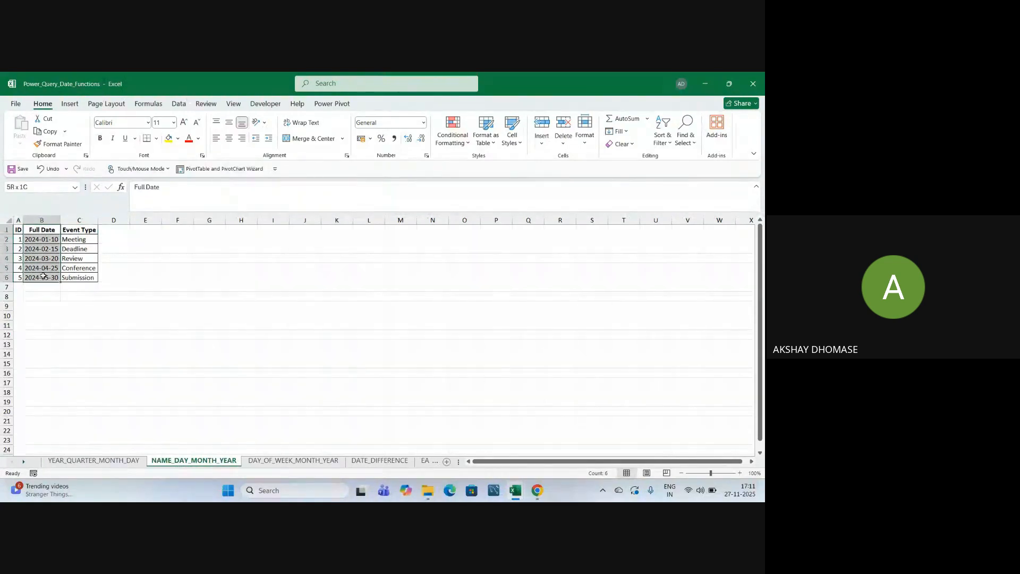
pyautogui.click(740, 473)
pyautogui.click(739, 473)
pyautogui.click(740, 473)
pyautogui.click(739, 473)
pyautogui.click(740, 473)
pyautogui.click(740, 473)
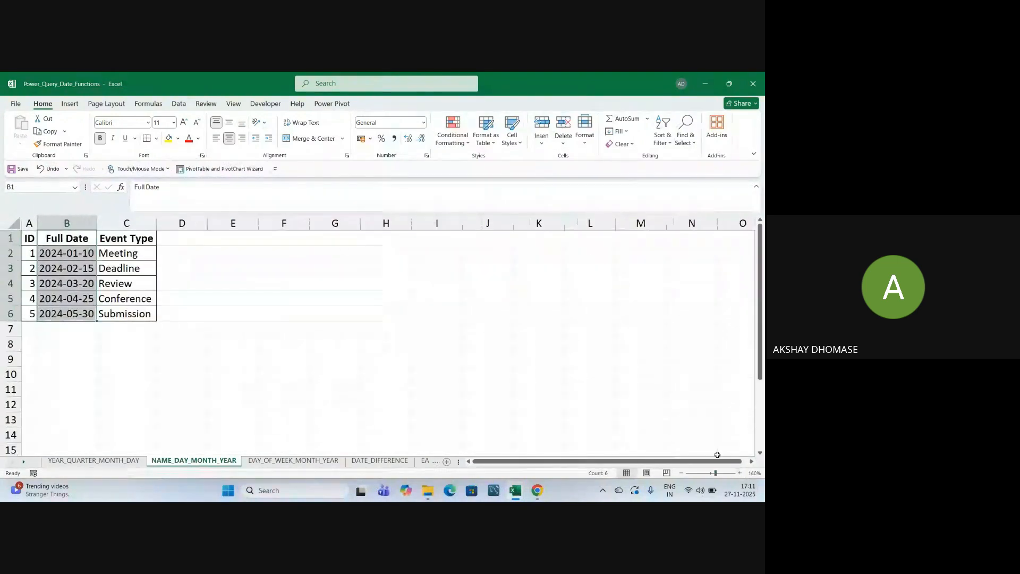
pyautogui.click(568, 361)
pyautogui.moveTo(67, 237); pyautogui.dragTo(58, 307)
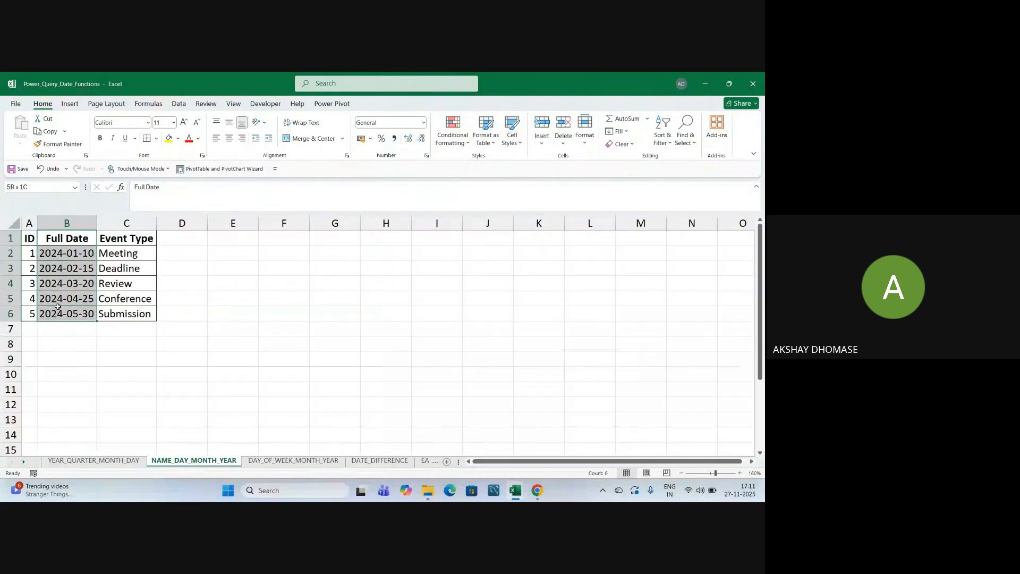
pyautogui.click(79, 343)
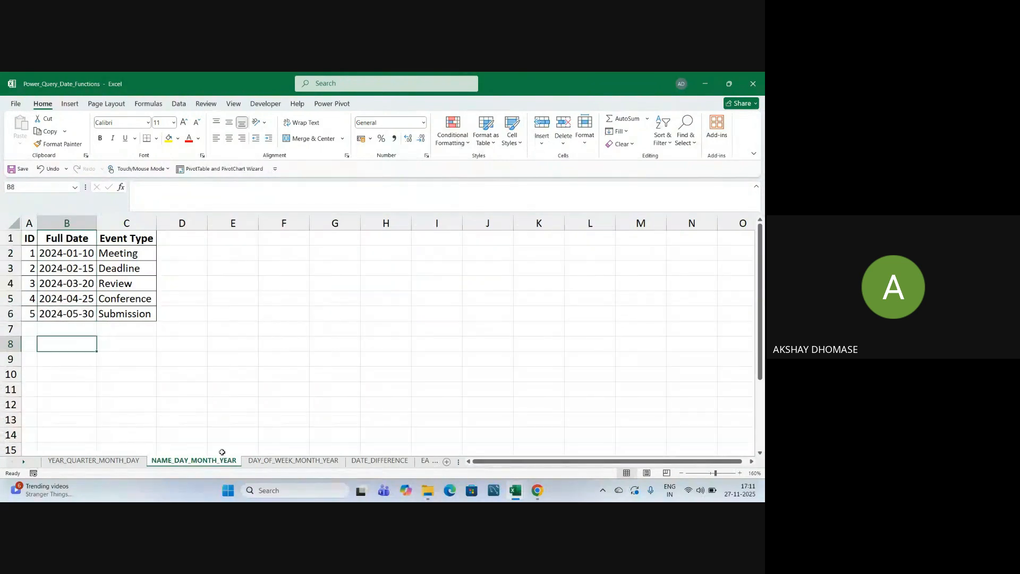
# Show the DAY_OF_WEEK_MONTH_YEAR sheet and examine its Sales Date column
pyautogui.click(270, 462)
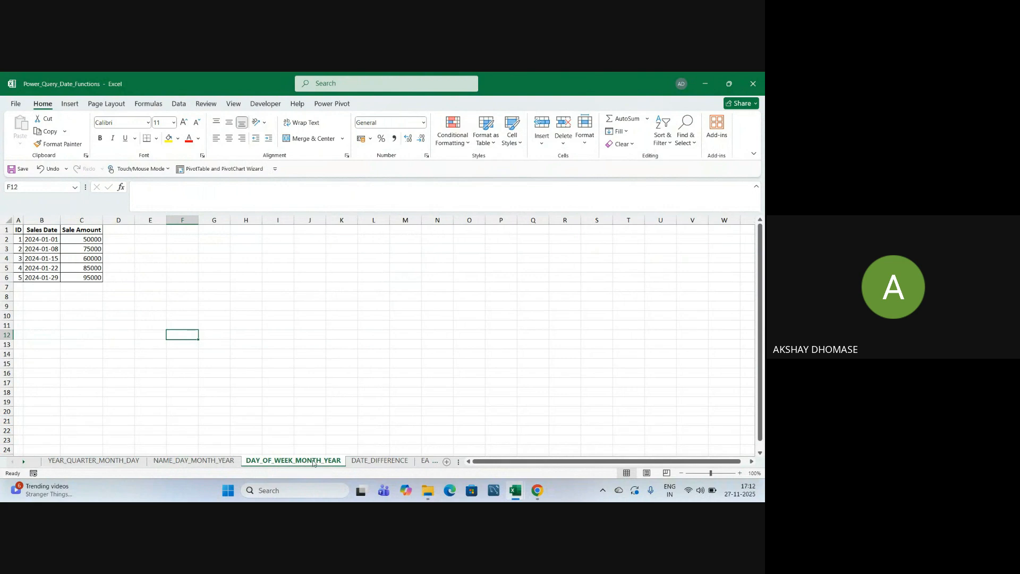
pyautogui.click(266, 323)
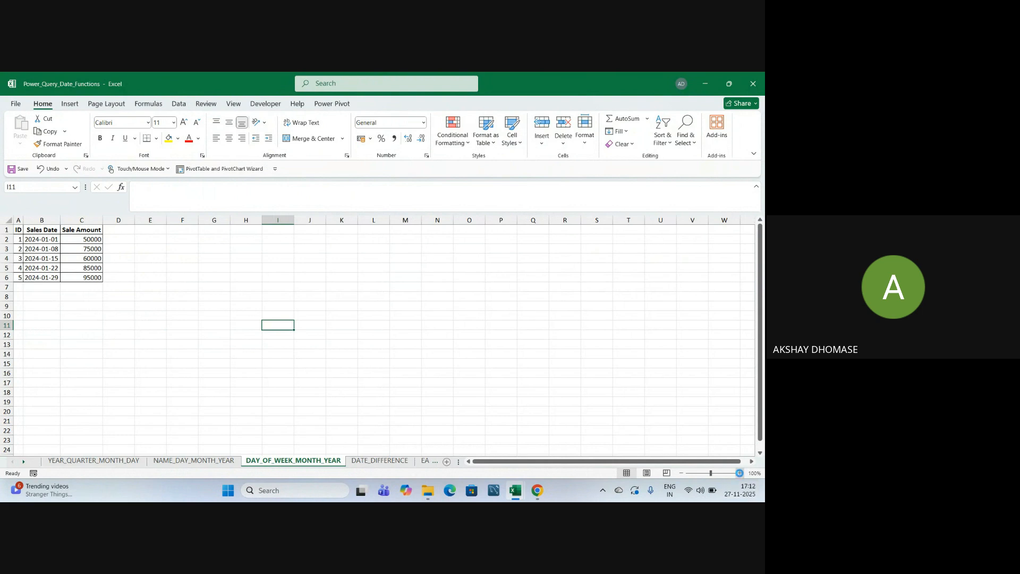
pyautogui.click(741, 473)
pyautogui.click(740, 473)
pyautogui.click(741, 473)
pyautogui.click(740, 473)
pyautogui.click(740, 473)
pyautogui.click(740, 473)
pyautogui.click(414, 365)
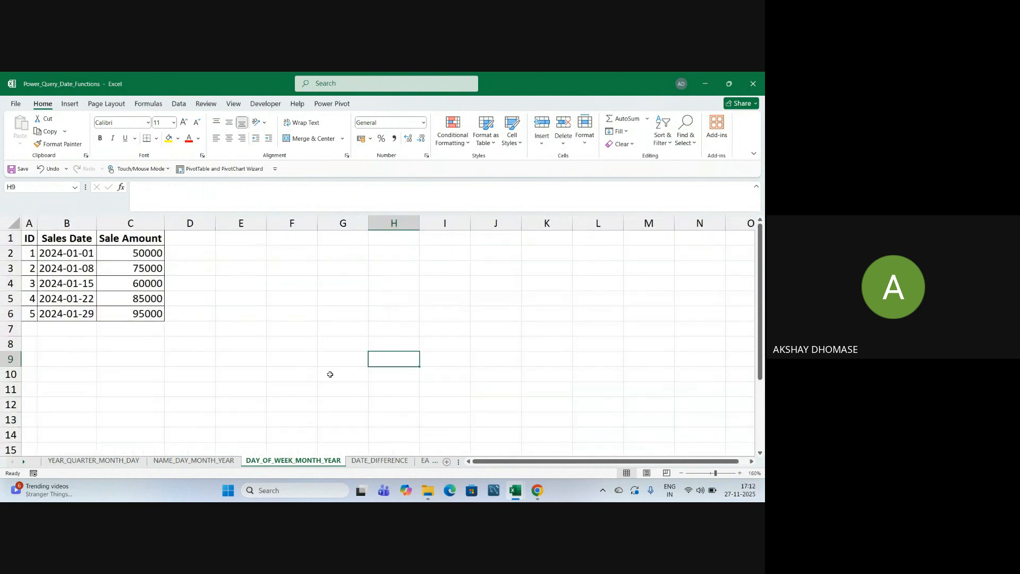
pyautogui.moveTo(66, 239); pyautogui.dragTo(67, 315)
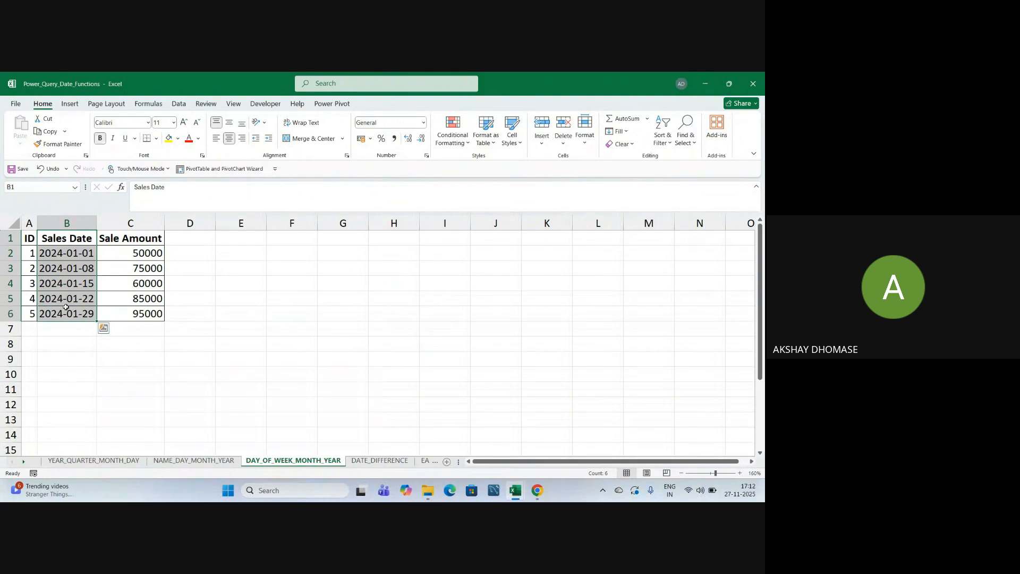
# Show the DATE_DIFFERENCE sheet and examine its Start Date and End Date columns
pyautogui.click(75, 345)
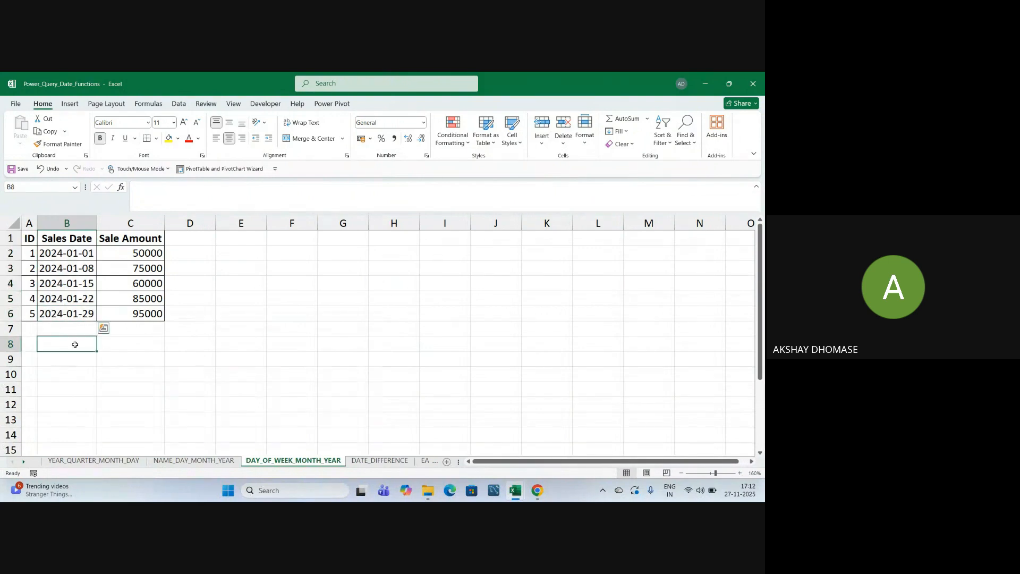
pyautogui.click(371, 464)
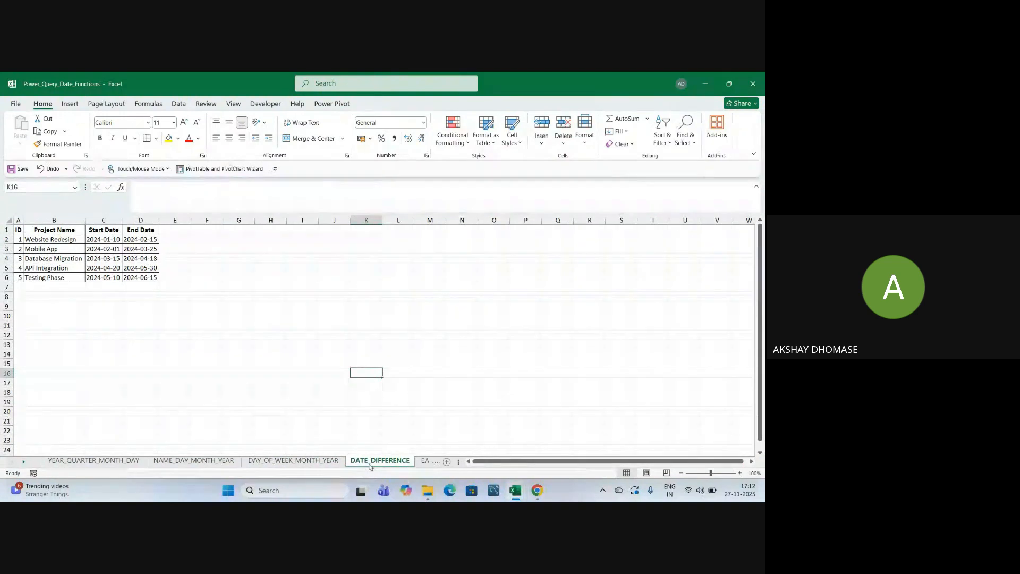
pyautogui.click(417, 414)
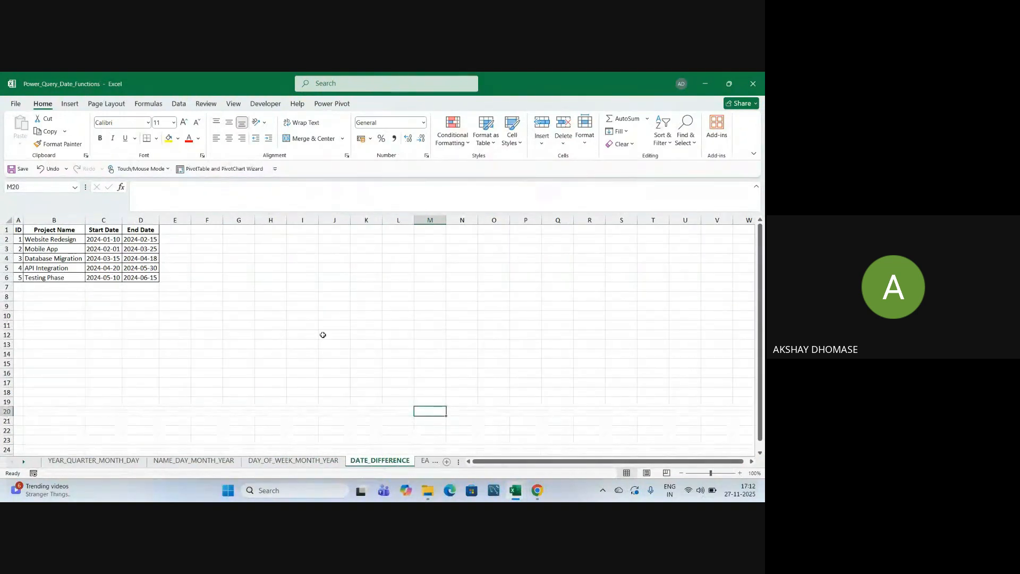
pyautogui.click(740, 474)
pyautogui.click(741, 474)
pyautogui.click(740, 474)
pyautogui.click(740, 474)
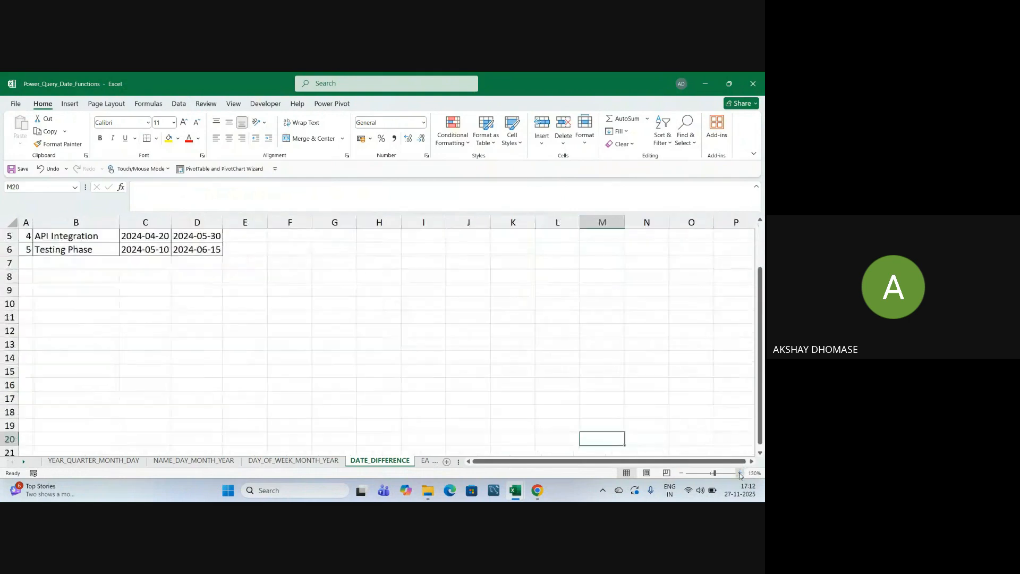
pyautogui.click(740, 474)
pyautogui.scroll(3, 636, 335)
pyautogui.click(585, 340)
pyautogui.moveTo(151, 238); pyautogui.dragTo(140, 310)
pyautogui.moveTo(210, 239); pyautogui.dragTo(212, 309)
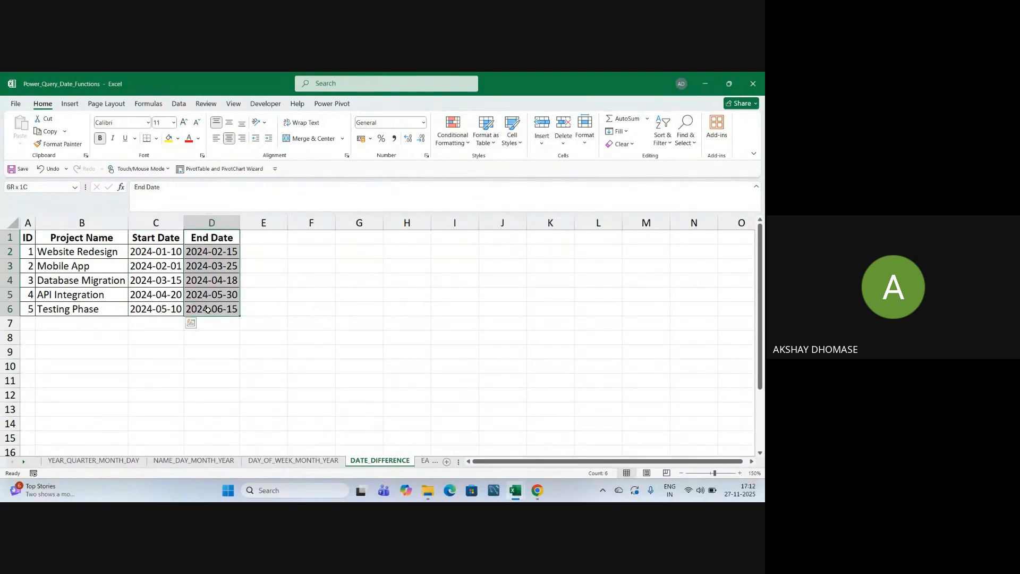
pyautogui.click(327, 302)
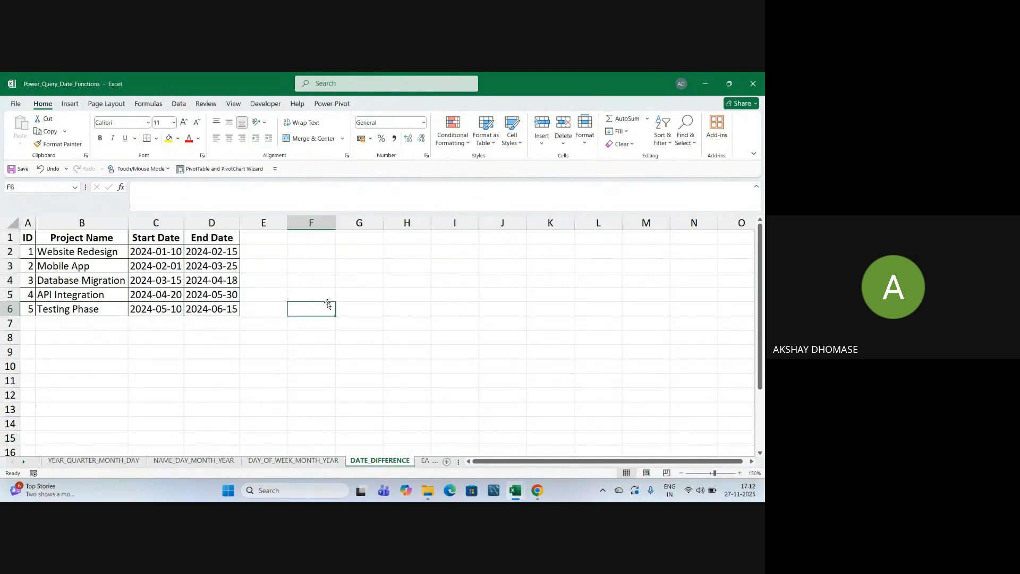
# Show the EARLIEST_LATEST sheet with its table of employee dates at a readable size
pyautogui.click(424, 461)
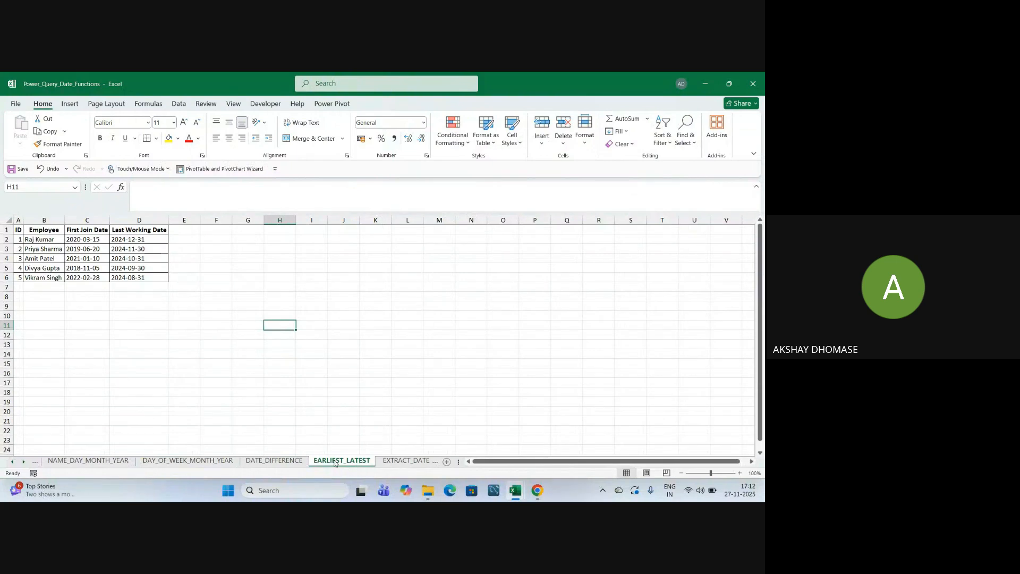
pyautogui.click(376, 392)
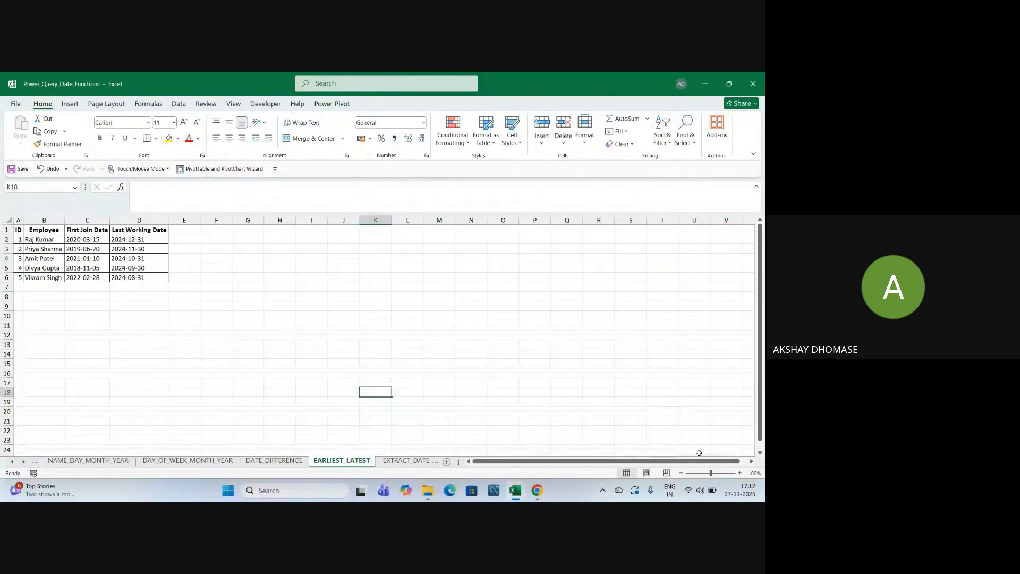
pyautogui.click(740, 473)
pyautogui.click(740, 473)
pyautogui.click(740, 473)
pyautogui.click(740, 473)
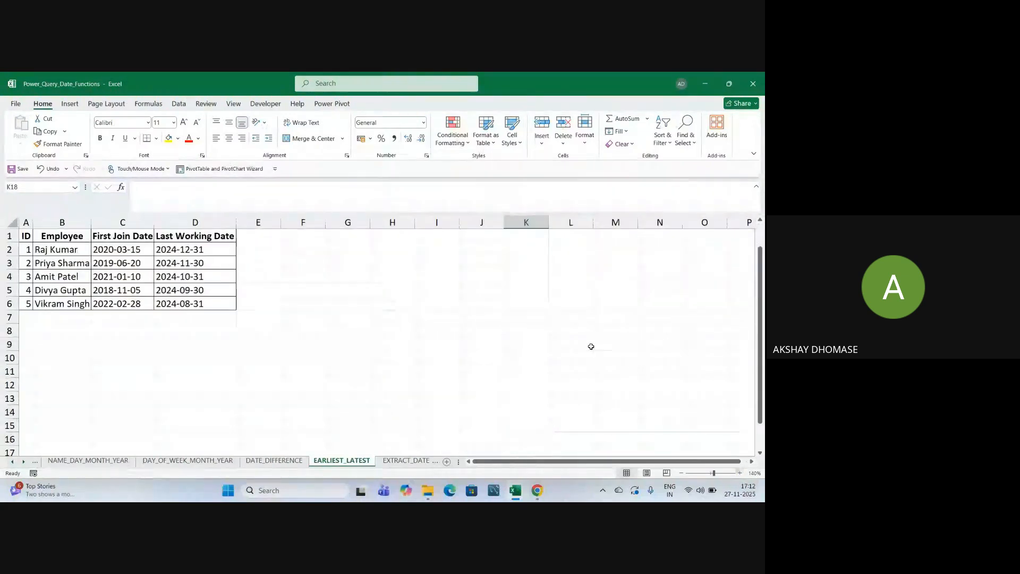
pyautogui.click(526, 334)
# Examine the First Join Date and Last Working Date columns of the EARLIEST_LATEST sheet
pyautogui.moveTo(120, 235); pyautogui.dragTo(118, 303)
pyautogui.moveTo(174, 236); pyautogui.dragTo(176, 303)
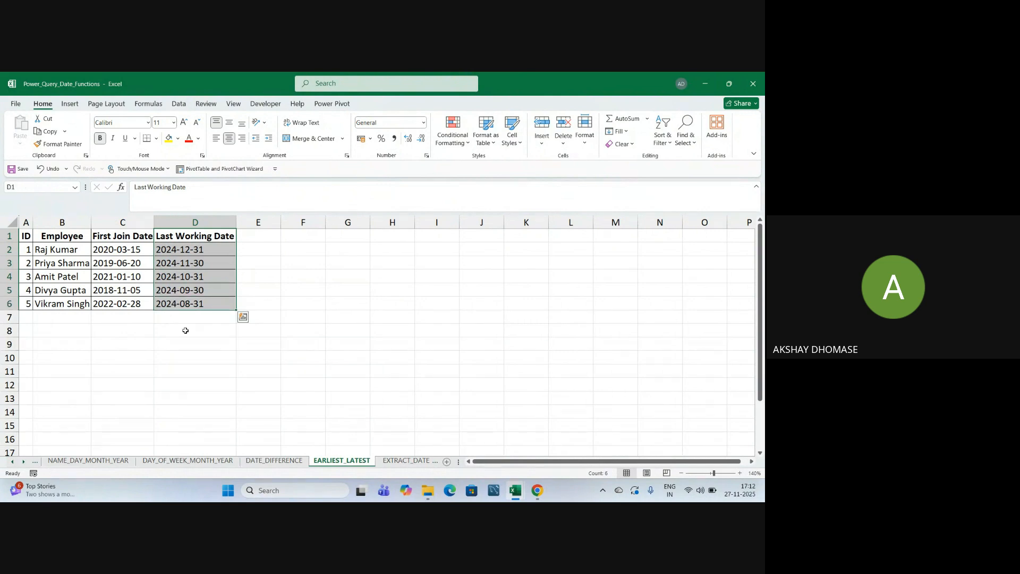
pyautogui.click(189, 333)
pyautogui.click(111, 234)
pyautogui.moveTo(111, 235); pyautogui.dragTo(115, 310)
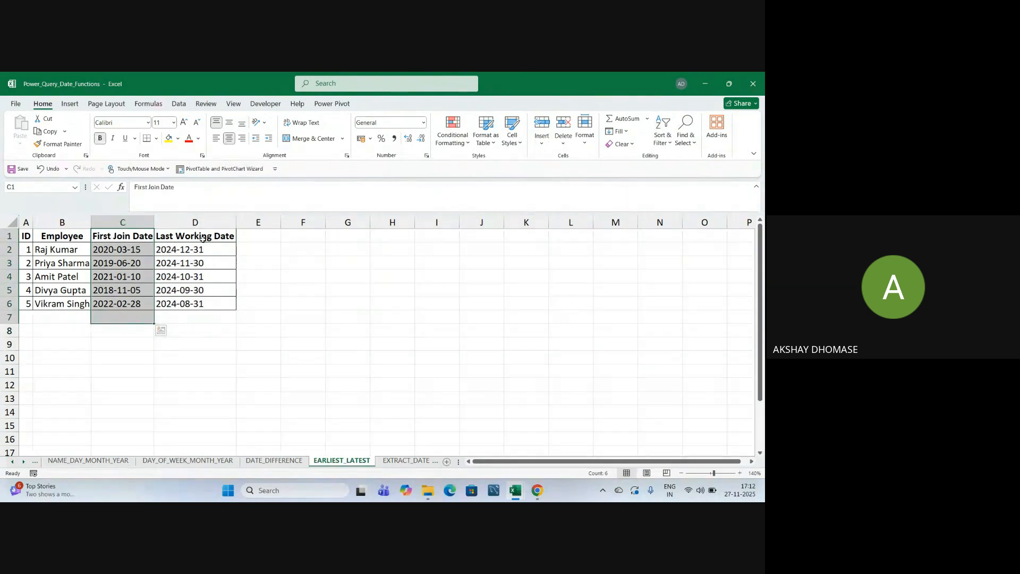
pyautogui.moveTo(175, 236); pyautogui.dragTo(195, 340)
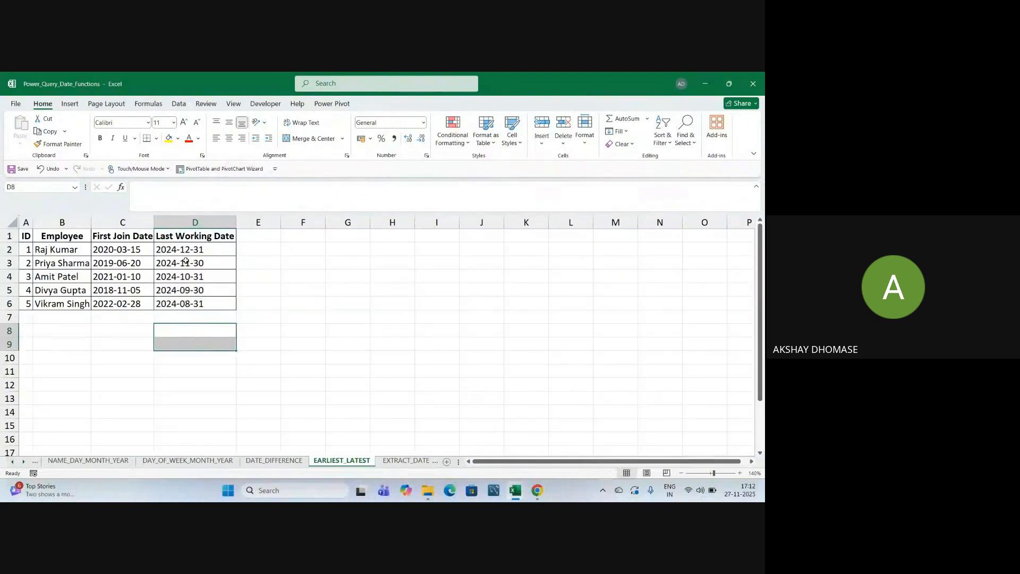
pyautogui.moveTo(176, 249); pyautogui.dragTo(180, 313)
pyautogui.click(181, 344)
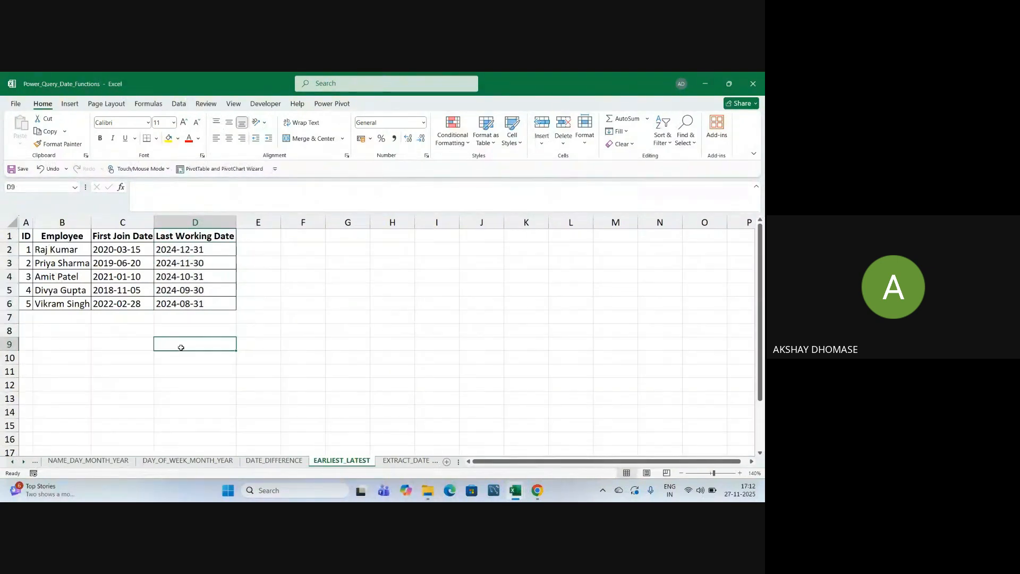
# Show the EXTRACT_DATE_FROM_DATETIME sheet with its user action log at a readable size
pyautogui.click(389, 461)
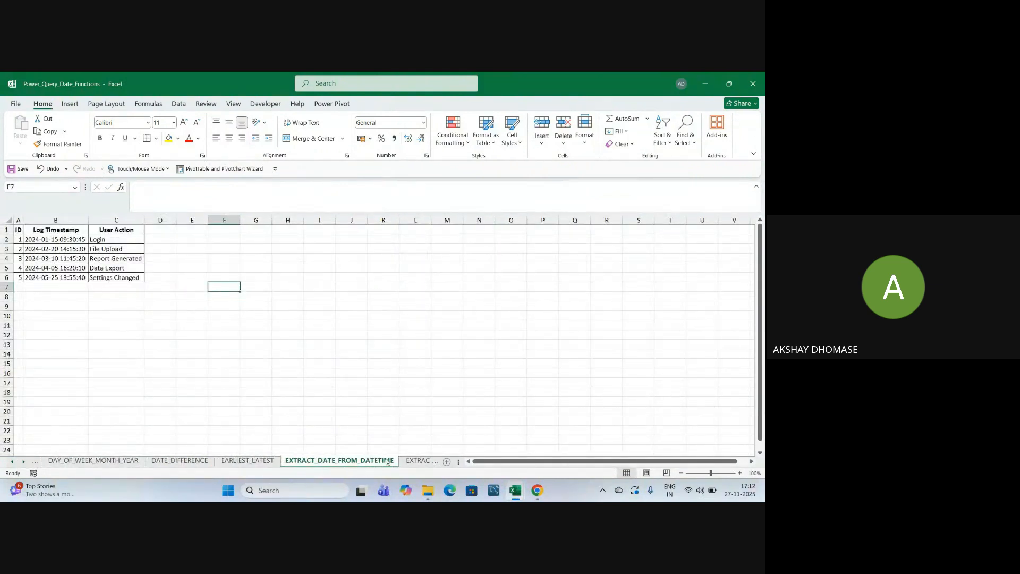
pyautogui.click(363, 368)
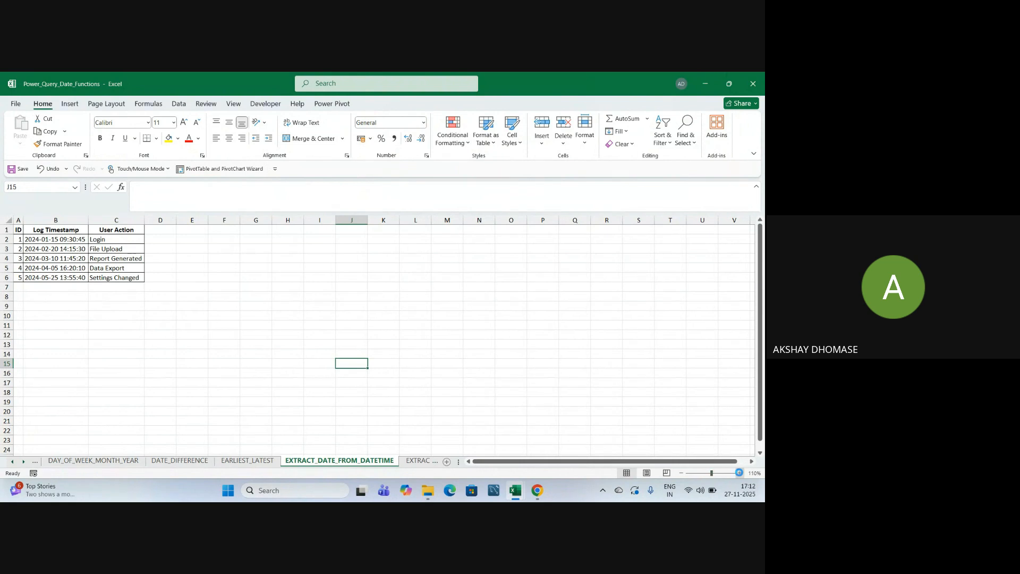
pyautogui.click(740, 473)
pyautogui.click(739, 472)
pyautogui.click(740, 472)
pyautogui.click(739, 472)
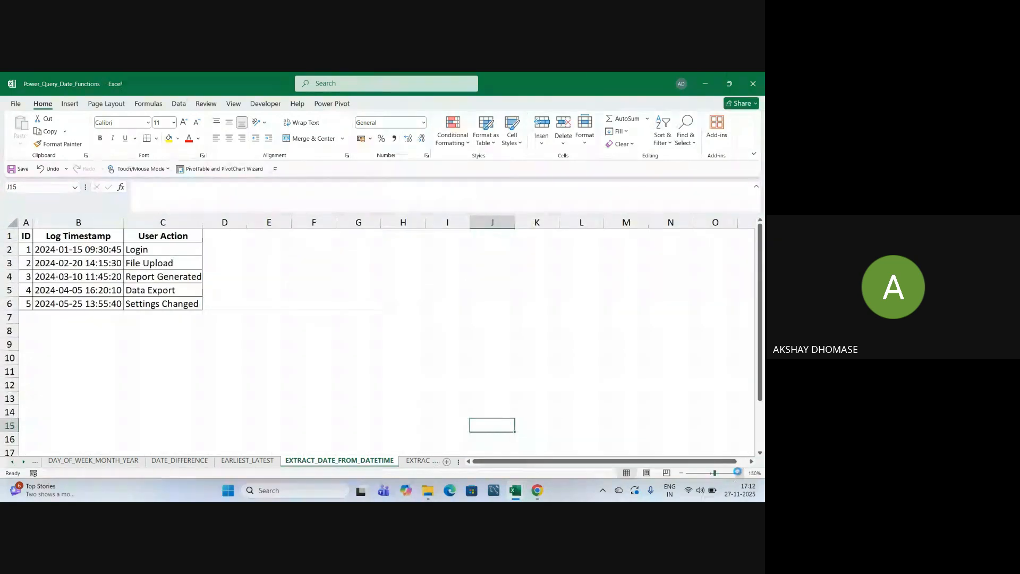
pyautogui.click(739, 472)
pyautogui.click(460, 359)
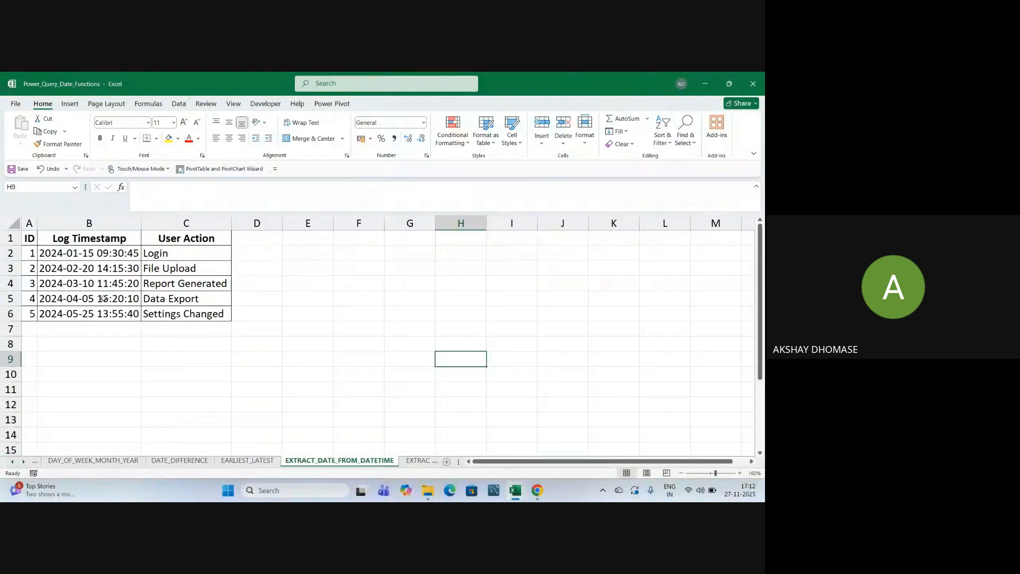
# Examine the combined date and time values in the Log Timestamp column of the EXTRACT_DATE_FROM_DATETIME sheet
pyautogui.click(96, 364)
pyautogui.click(58, 238)
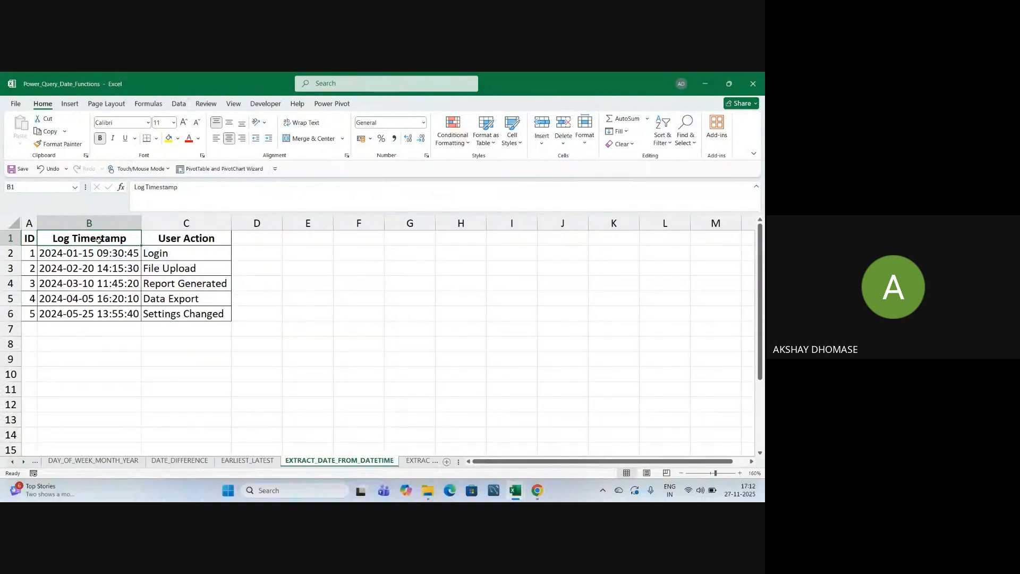
pyautogui.click(89, 360)
pyautogui.click(88, 238)
pyautogui.click(85, 360)
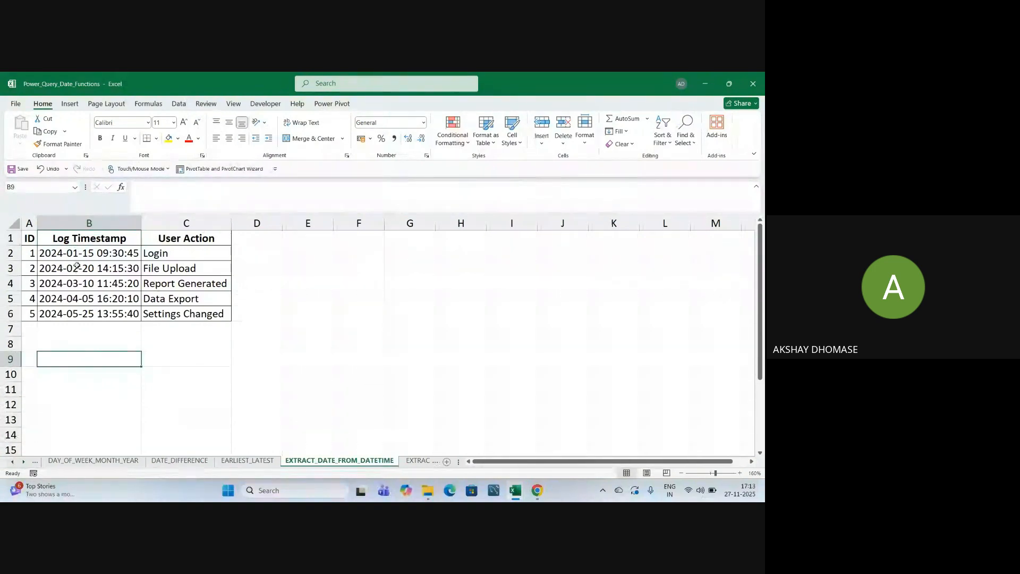
pyautogui.moveTo(75, 254); pyautogui.dragTo(80, 313)
pyautogui.click(90, 358)
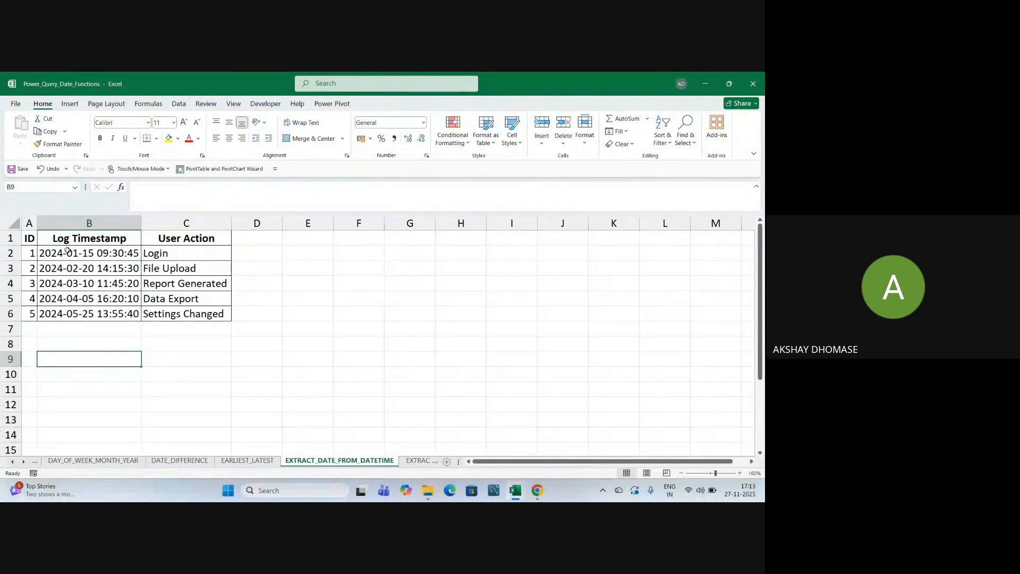
pyautogui.moveTo(67, 251); pyautogui.dragTo(66, 311)
pyautogui.click(82, 344)
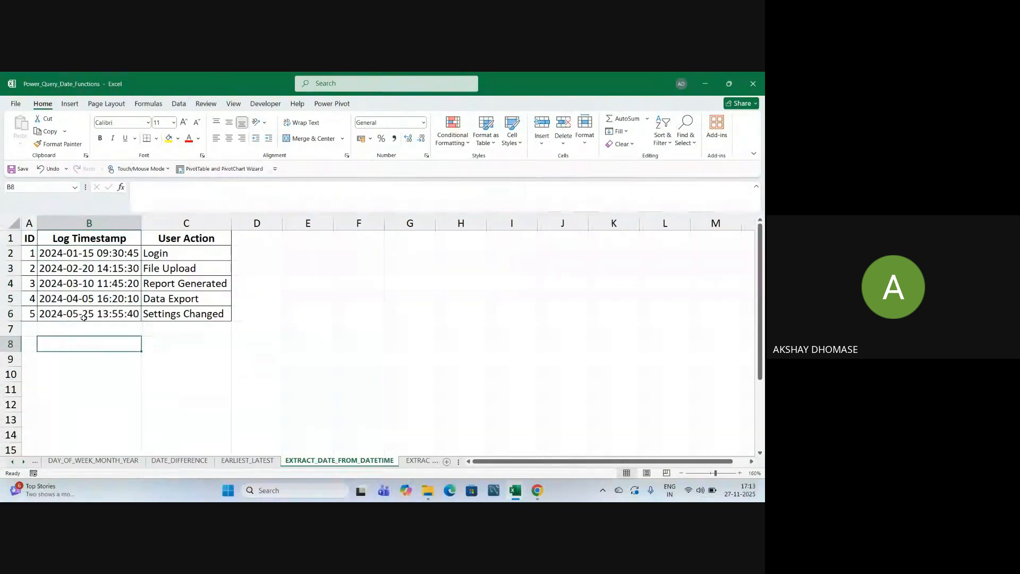
pyautogui.moveTo(79, 254); pyautogui.dragTo(113, 313)
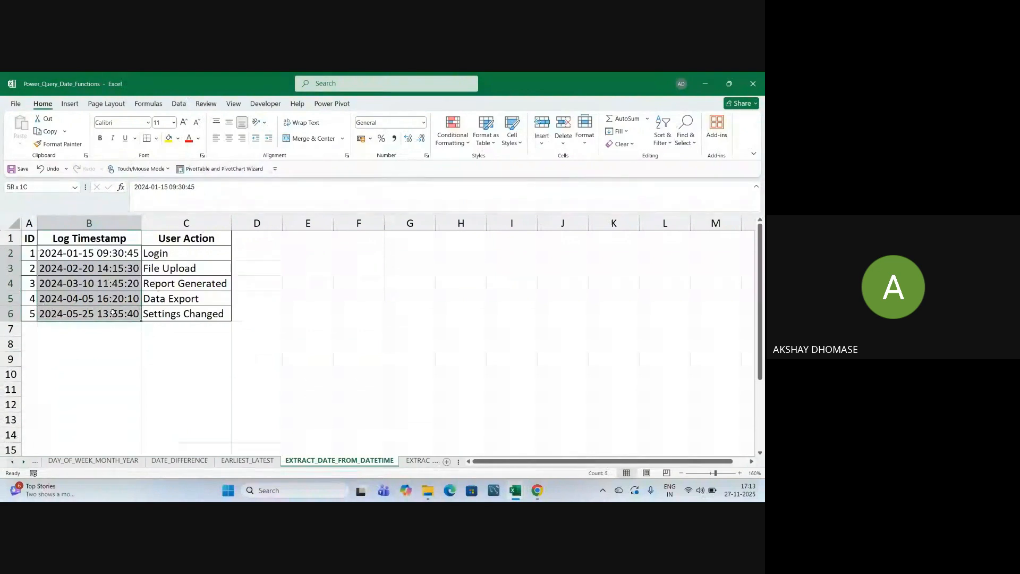
pyautogui.click(107, 374)
pyautogui.moveTo(84, 258); pyautogui.dragTo(90, 329)
pyautogui.click(102, 373)
pyautogui.click(66, 241)
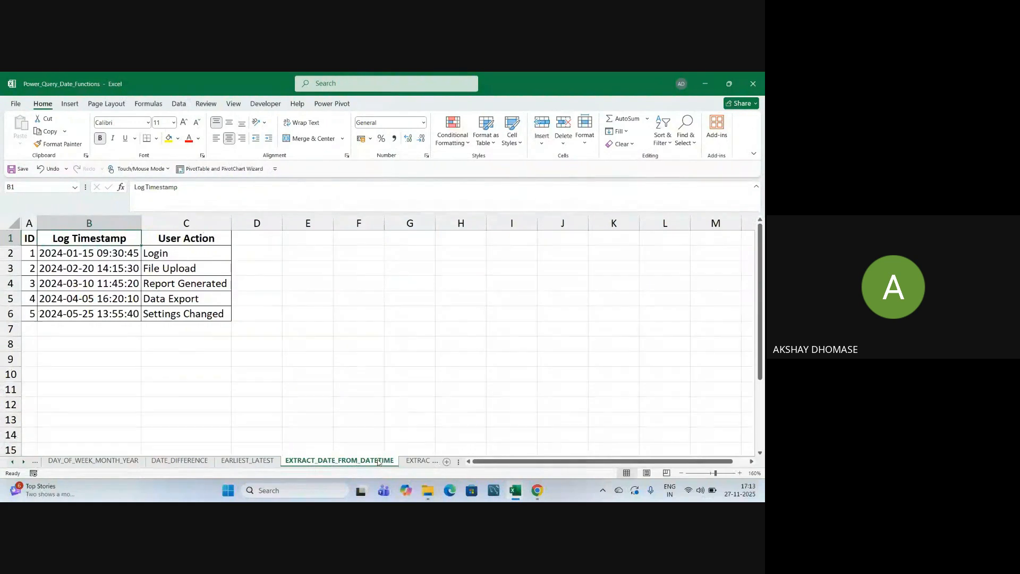
# Show the EXTRACT_TIME_FROM_DATETIME sheet with its activity table at a readable size
pyautogui.click(421, 460)
pyautogui.click(417, 364)
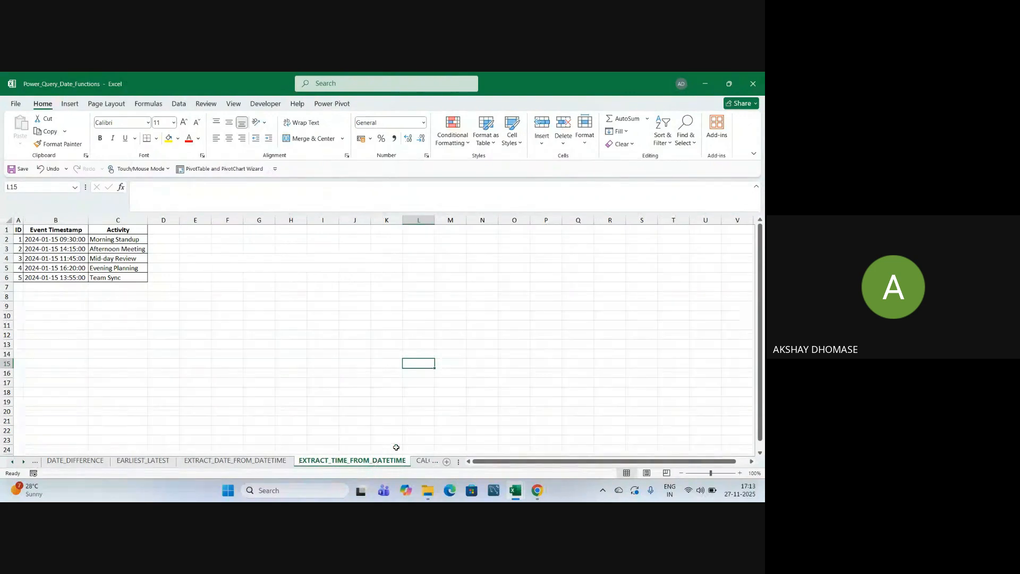
pyautogui.click(362, 420)
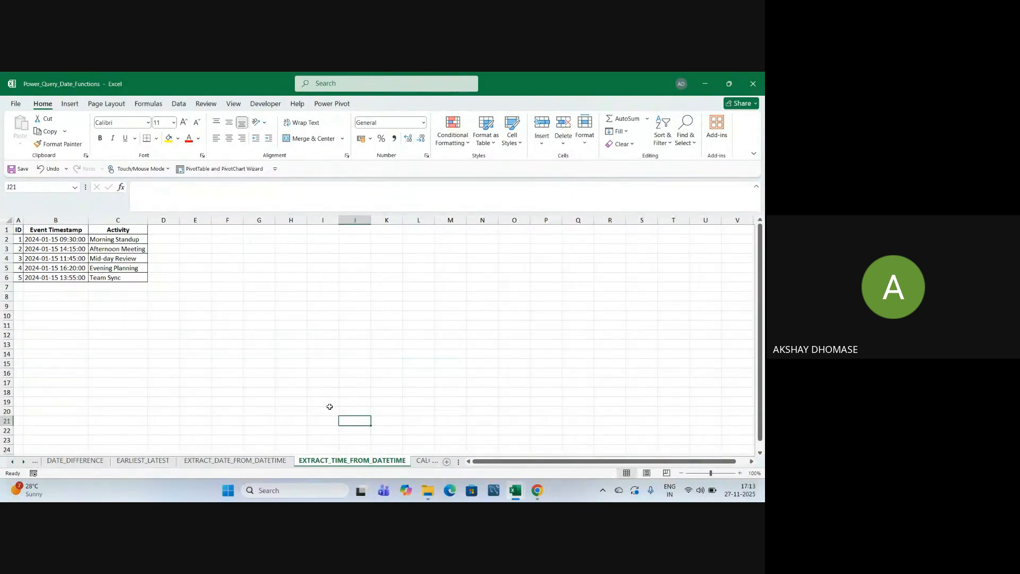
pyautogui.click(740, 473)
pyautogui.click(739, 473)
pyautogui.click(740, 473)
pyautogui.scroll(1, 590, 383)
pyautogui.click(531, 393)
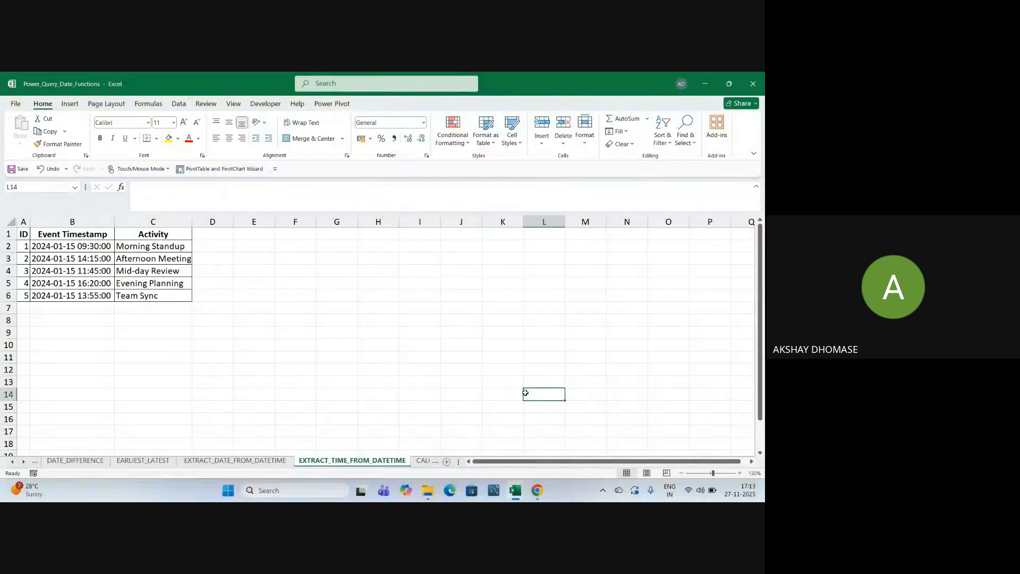
# Examine the date and time parts of the Event Timestamp column in the EXTRACT_TIME_FROM_DATETIME sheet
pyautogui.click(74, 235)
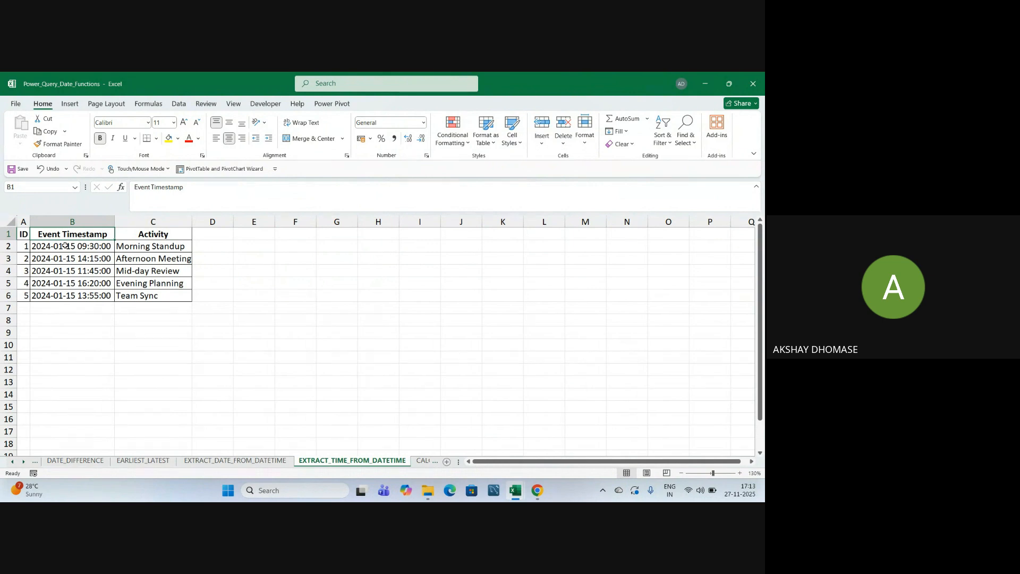
pyautogui.moveTo(65, 246); pyautogui.dragTo(71, 297)
pyautogui.click(73, 332)
pyautogui.moveTo(45, 245); pyautogui.dragTo(42, 299)
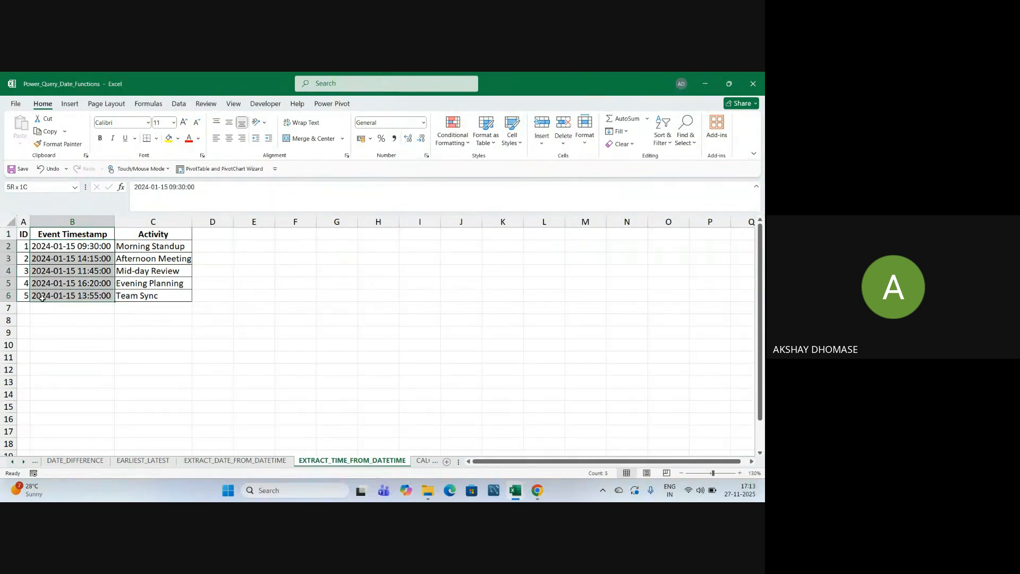
pyautogui.click(64, 345)
pyautogui.moveTo(93, 245); pyautogui.dragTo(89, 295)
pyautogui.click(81, 332)
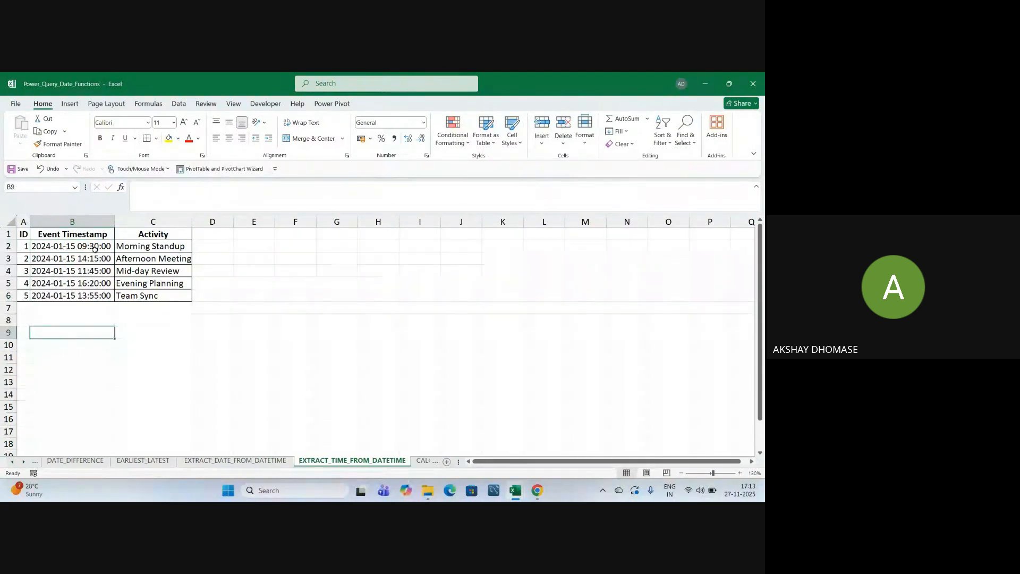
pyautogui.click(173, 360)
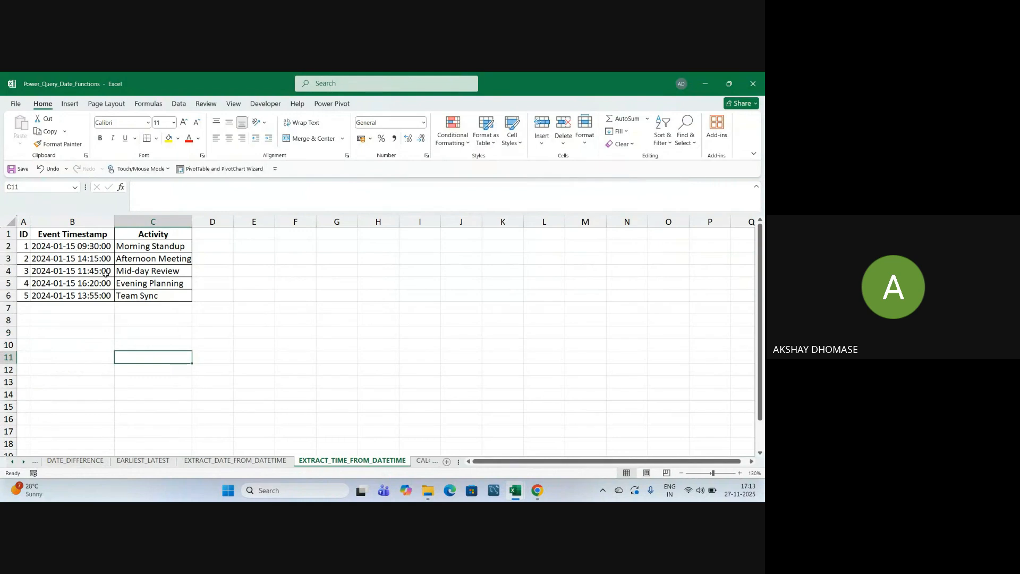
# Show the CALCULATE_AGE sheet and examine its Date of Birth column
pyautogui.click(425, 461)
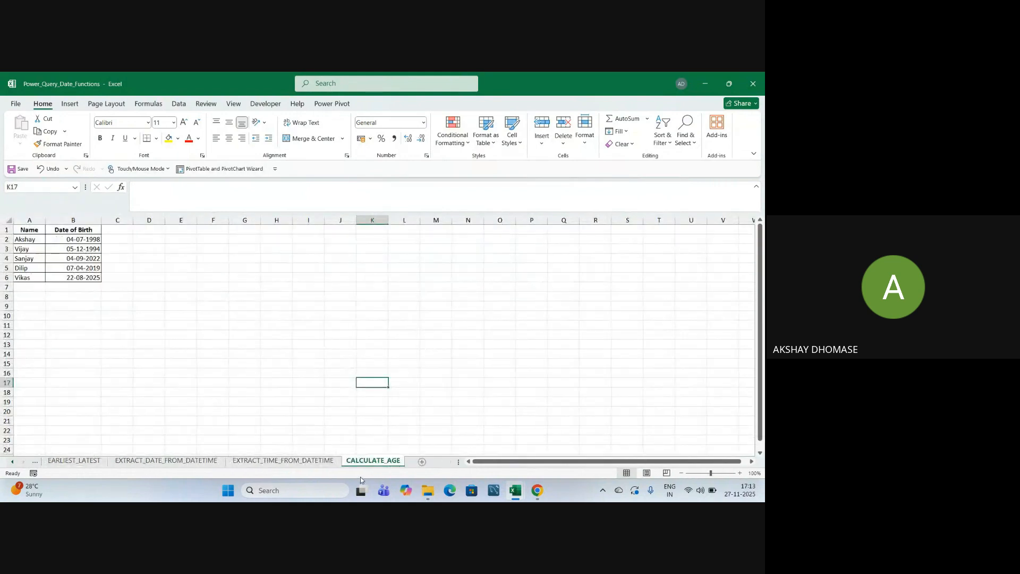
pyautogui.click(414, 375)
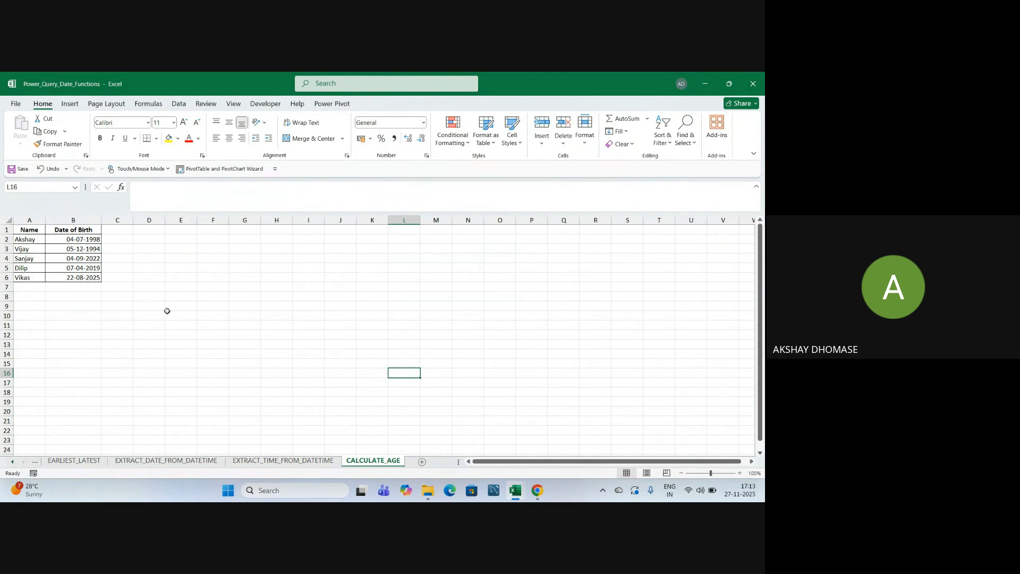
pyautogui.click(739, 473)
pyautogui.click(740, 473)
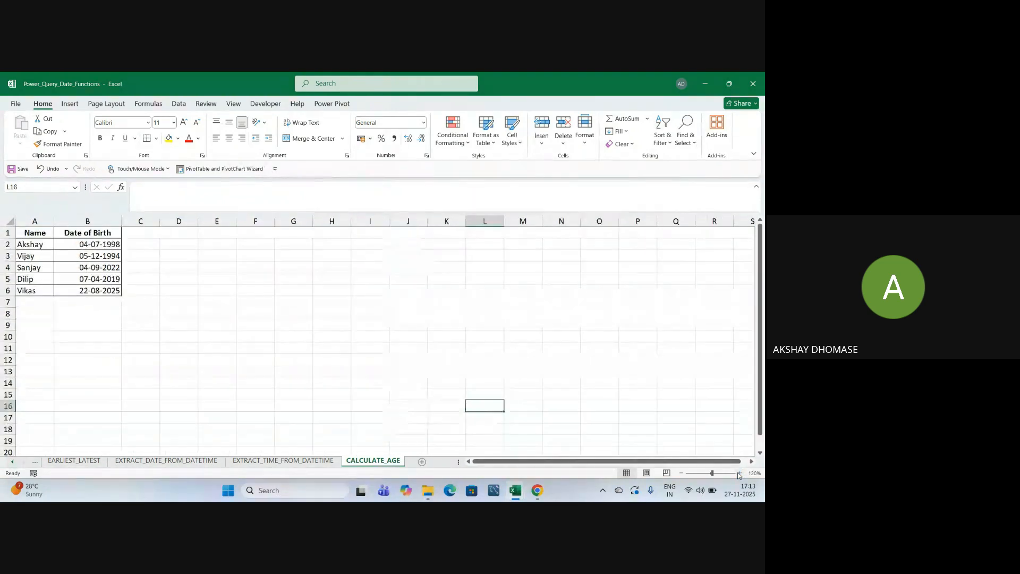
pyautogui.click(740, 473)
pyautogui.click(740, 473)
pyautogui.click(740, 473)
pyautogui.click(512, 382)
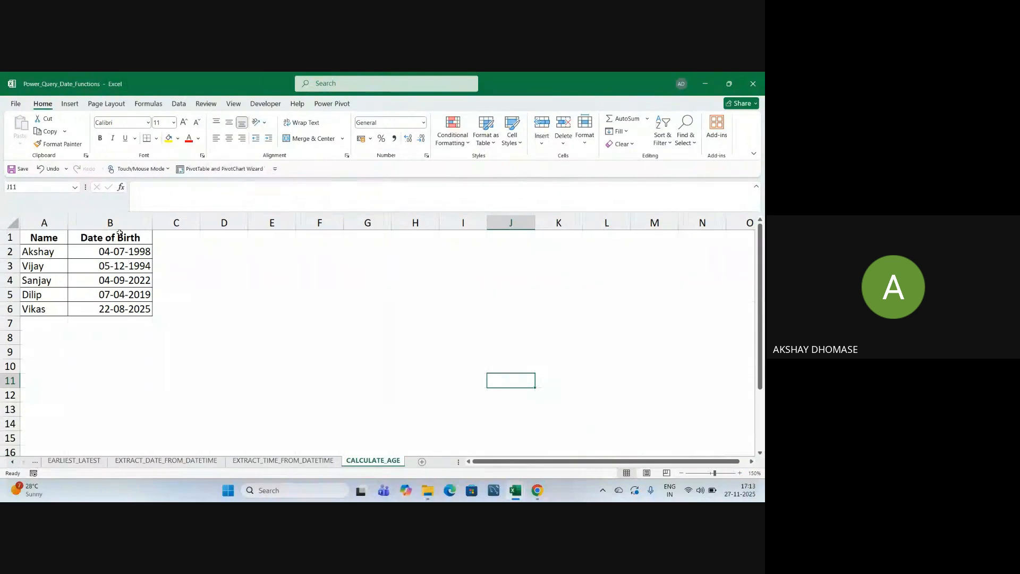
pyautogui.moveTo(120, 234); pyautogui.dragTo(123, 310)
pyautogui.click(137, 366)
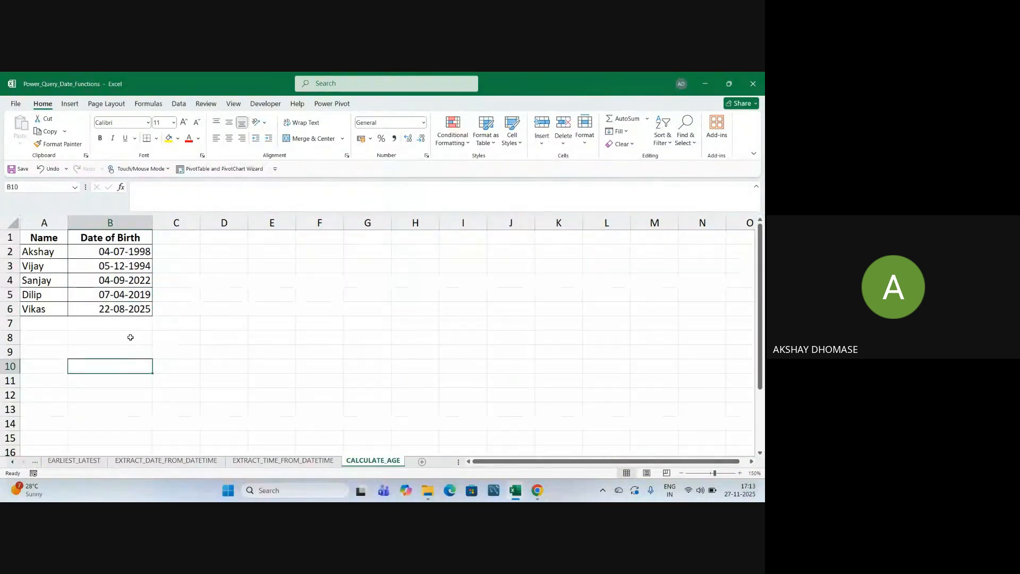
# Examine the header and date entries of the Date of Birth column in the CALCULATE_AGE sheet
pyautogui.moveTo(112, 252); pyautogui.dragTo(102, 310)
pyautogui.click(122, 366)
pyautogui.click(124, 238)
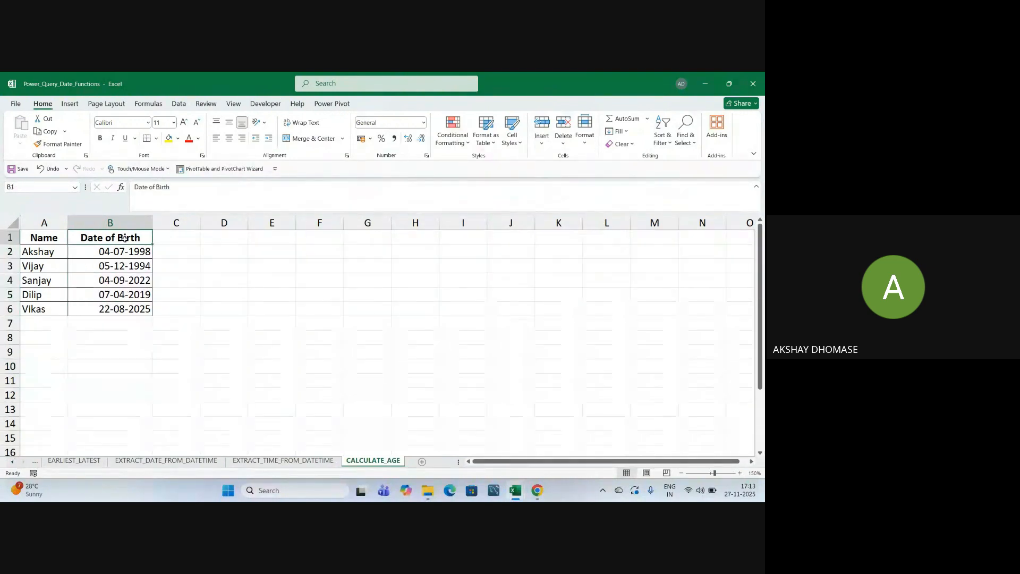
pyautogui.moveTo(114, 254); pyautogui.dragTo(116, 309)
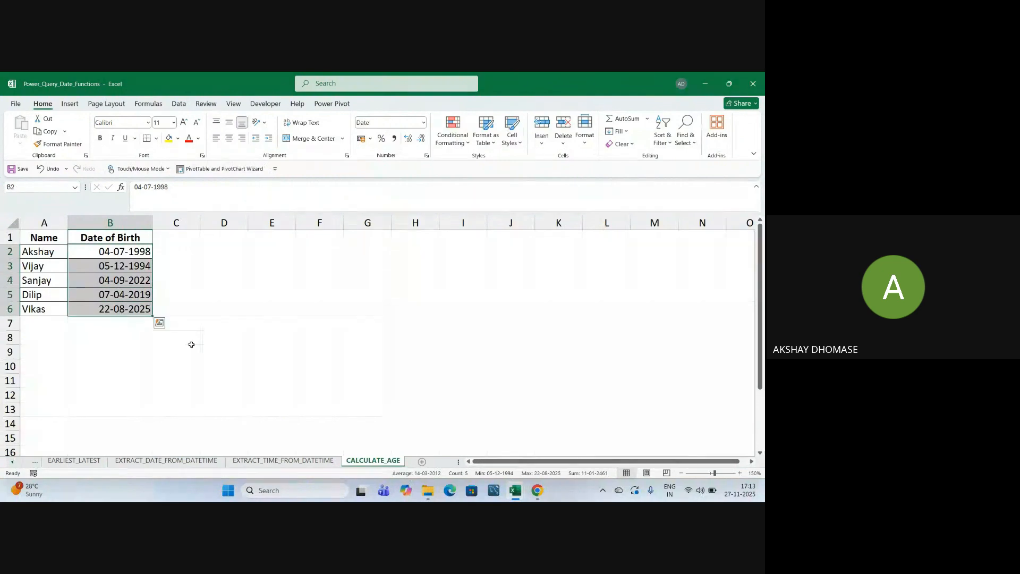
pyautogui.click(175, 280)
pyautogui.click(198, 312)
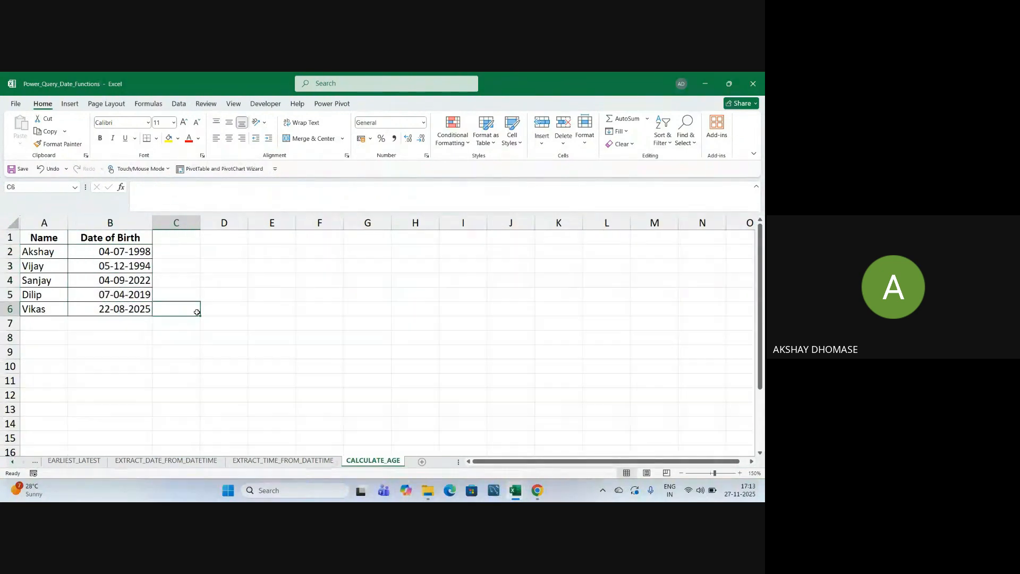
pyautogui.click(223, 329)
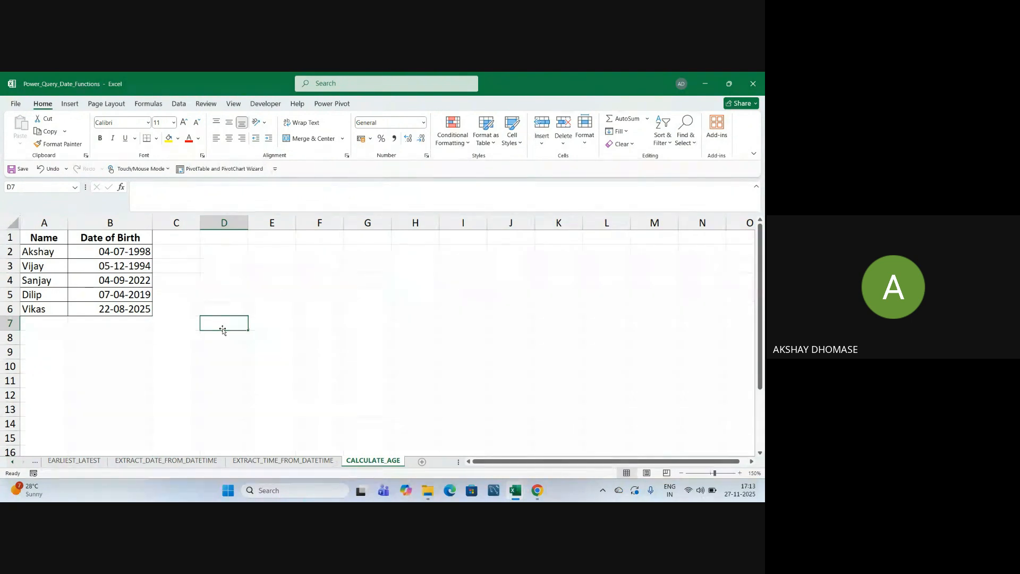
pyautogui.click(311, 311)
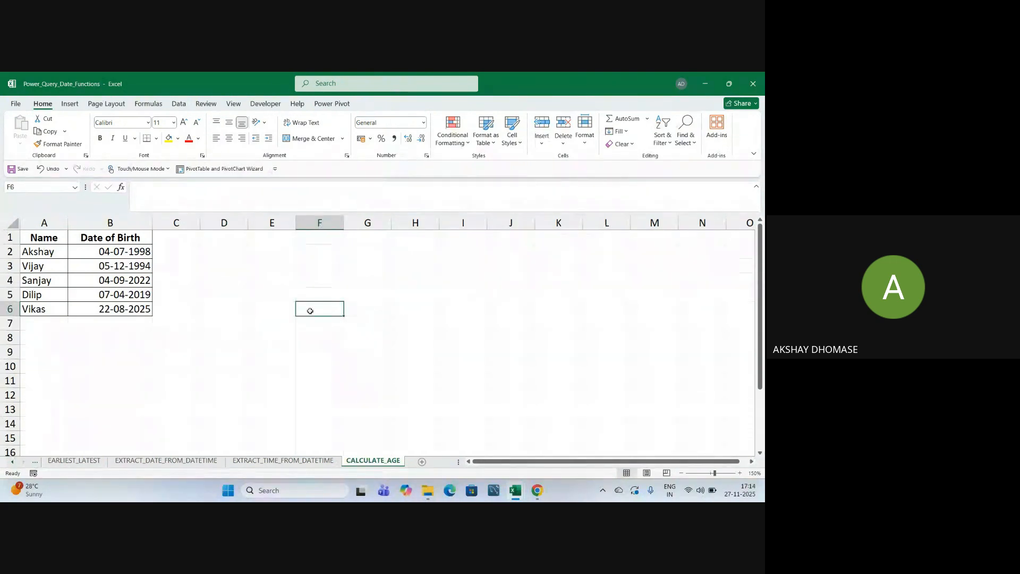
pyautogui.click(252, 296)
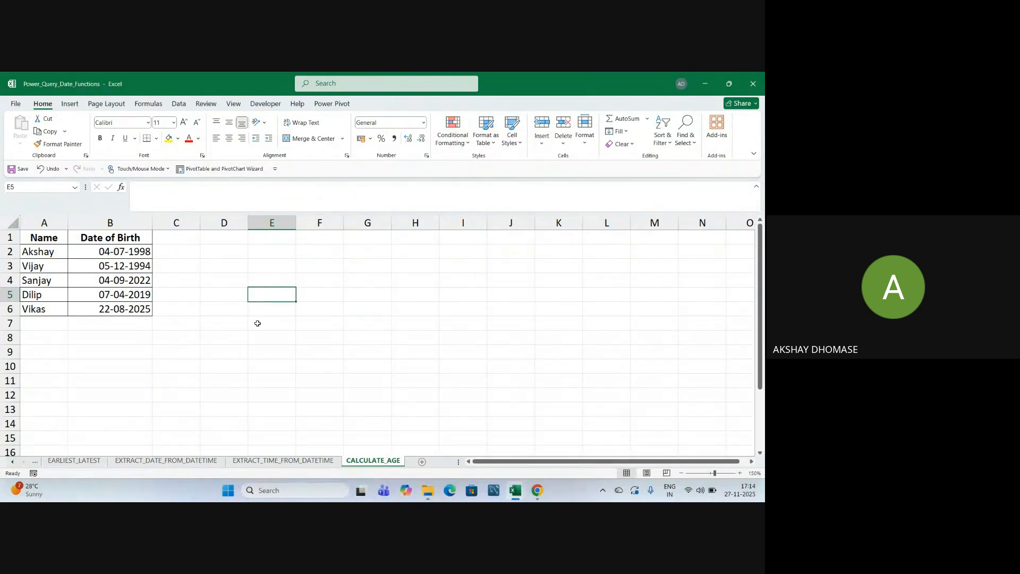
pyautogui.click(270, 282)
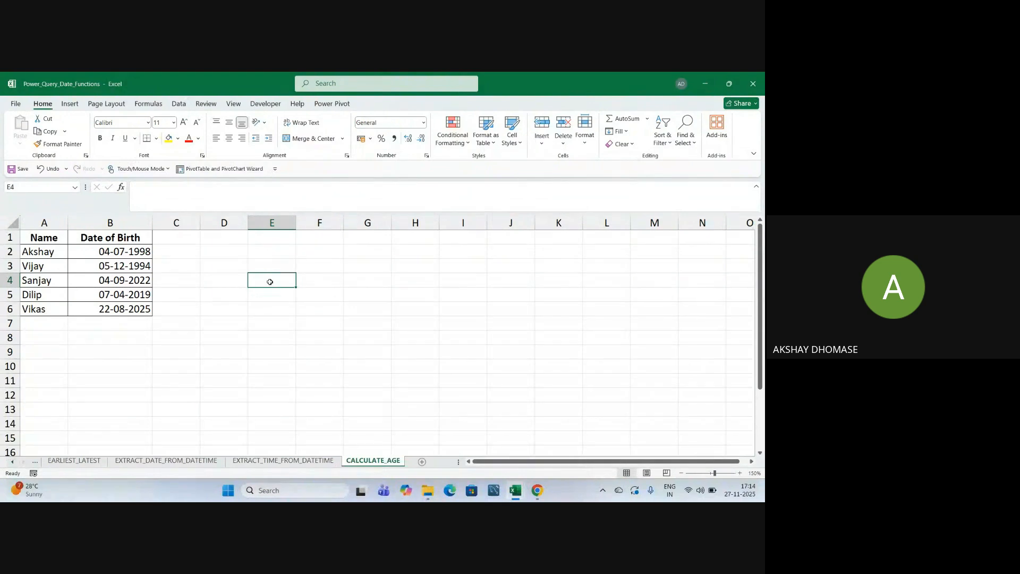
pyautogui.click(269, 321)
pyautogui.click(251, 268)
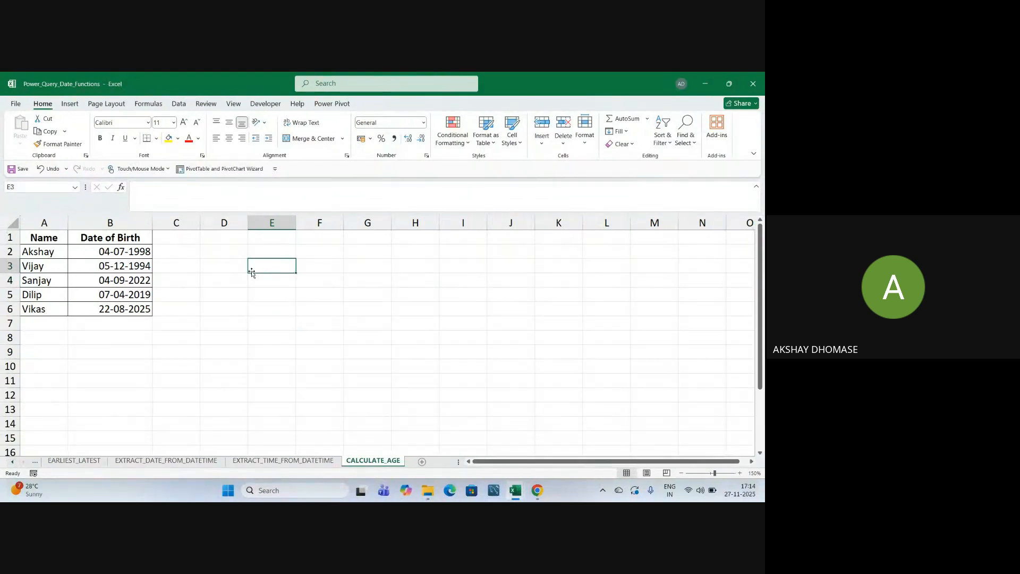
pyautogui.click(270, 298)
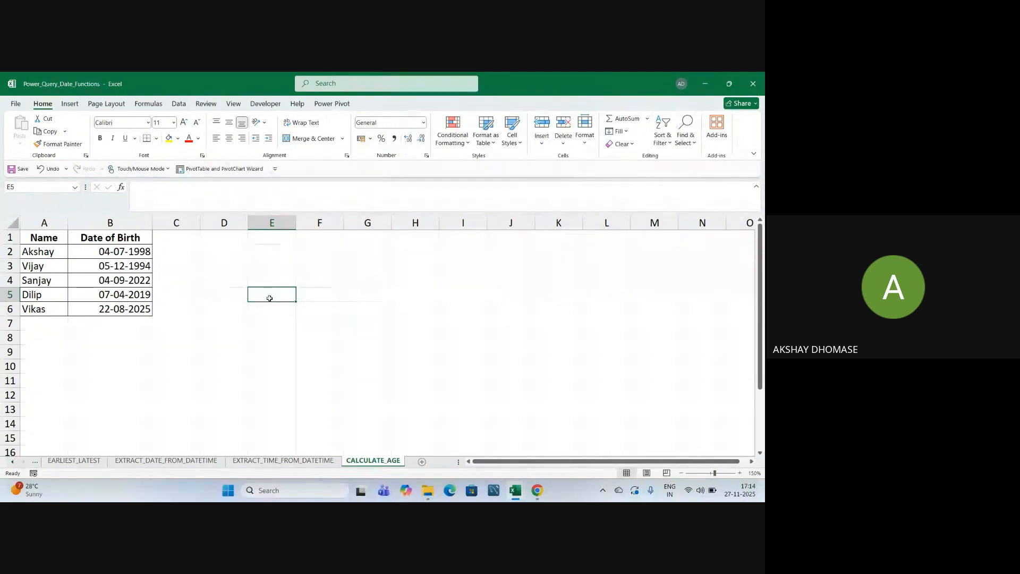
pyautogui.click(274, 336)
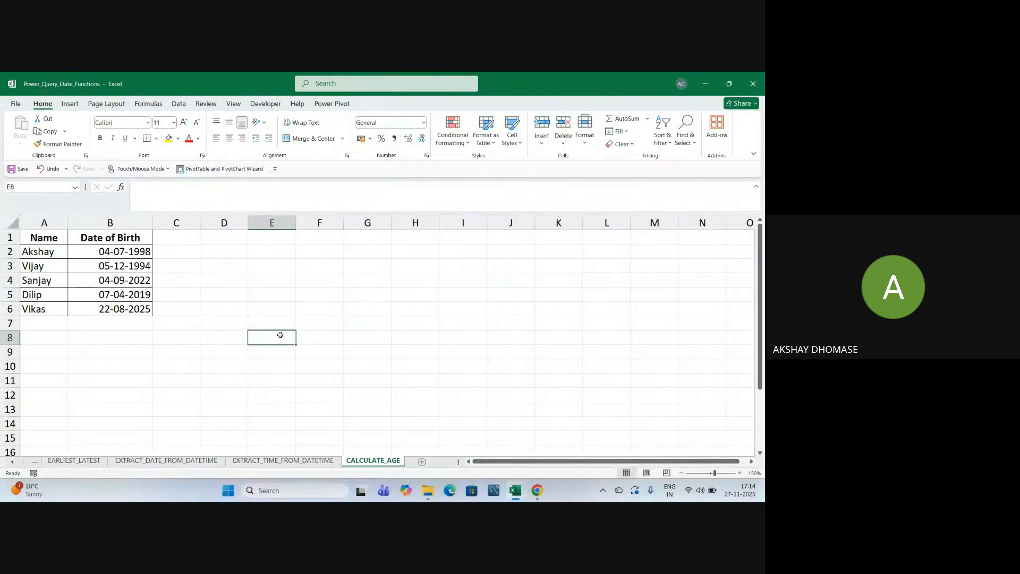
# Close the Power_Query_Date_Functions workbook and launch Power BI Desktop
pyautogui.click(753, 84)
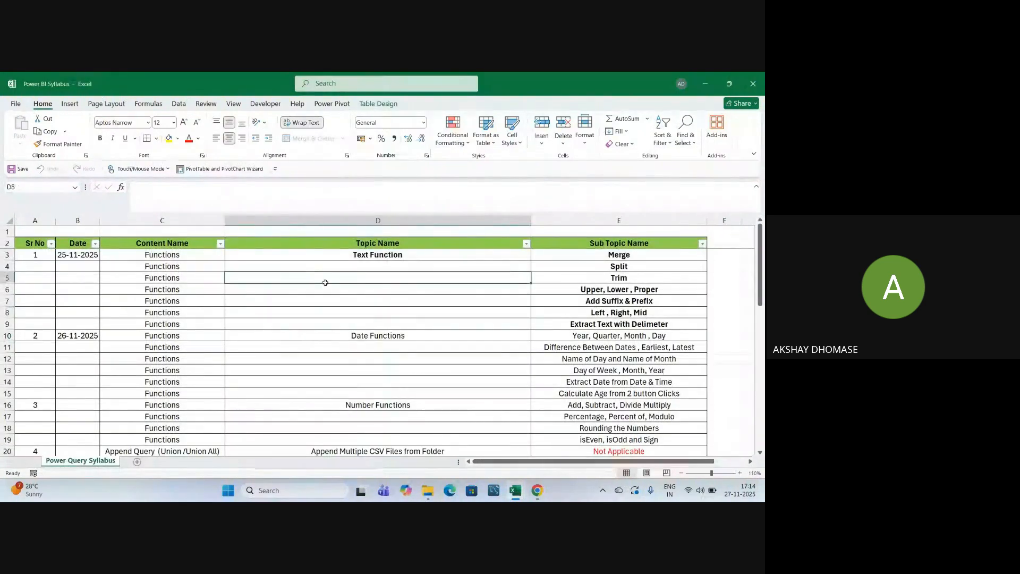
pyautogui.click(276, 492)
pyautogui.write('pwer')
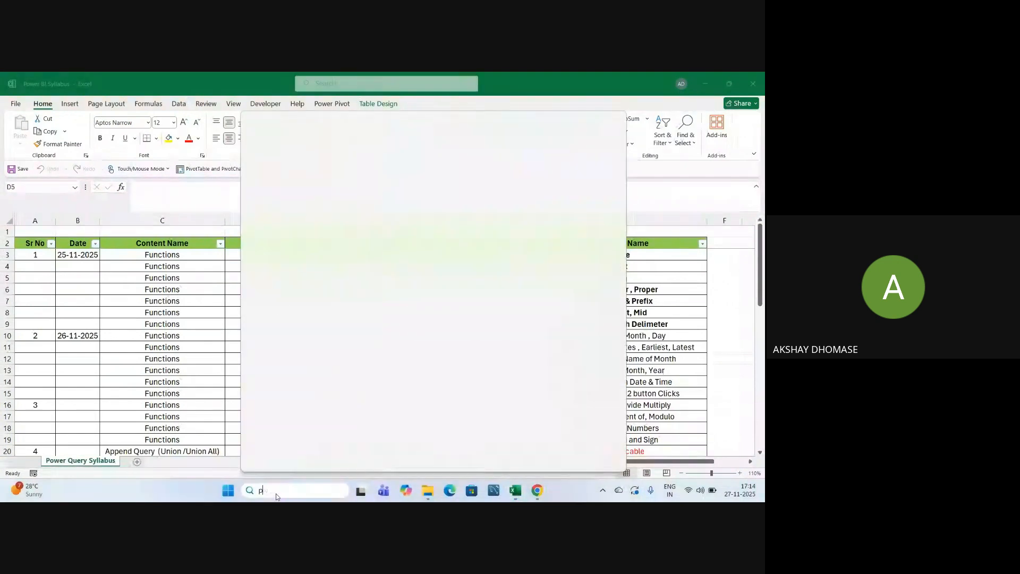
pyautogui.press('BackSpace')
pyautogui.press('BackSpace')
pyautogui.press('BackSpace')
pyautogui.write('o')
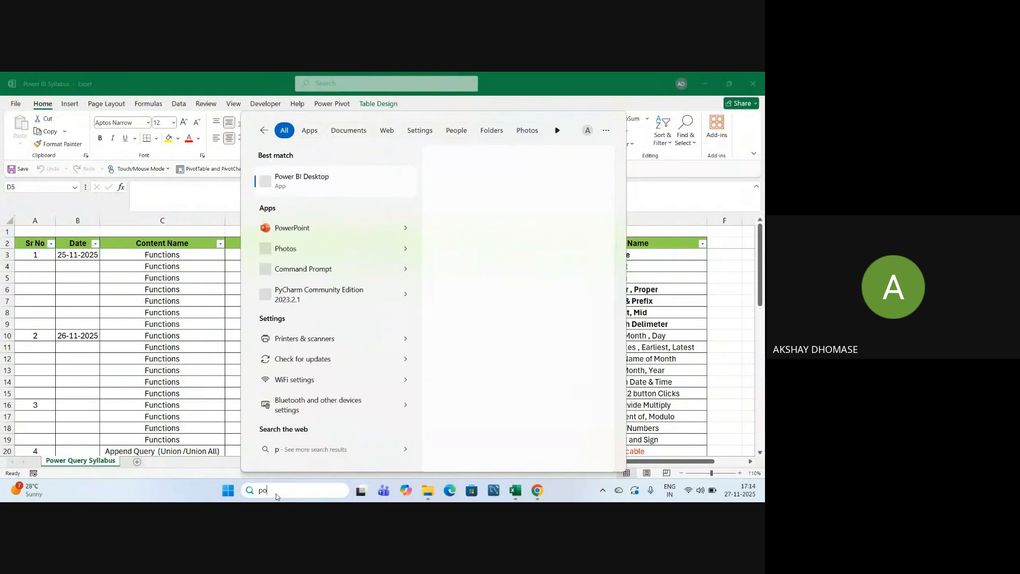
pyautogui.write('wer bi')
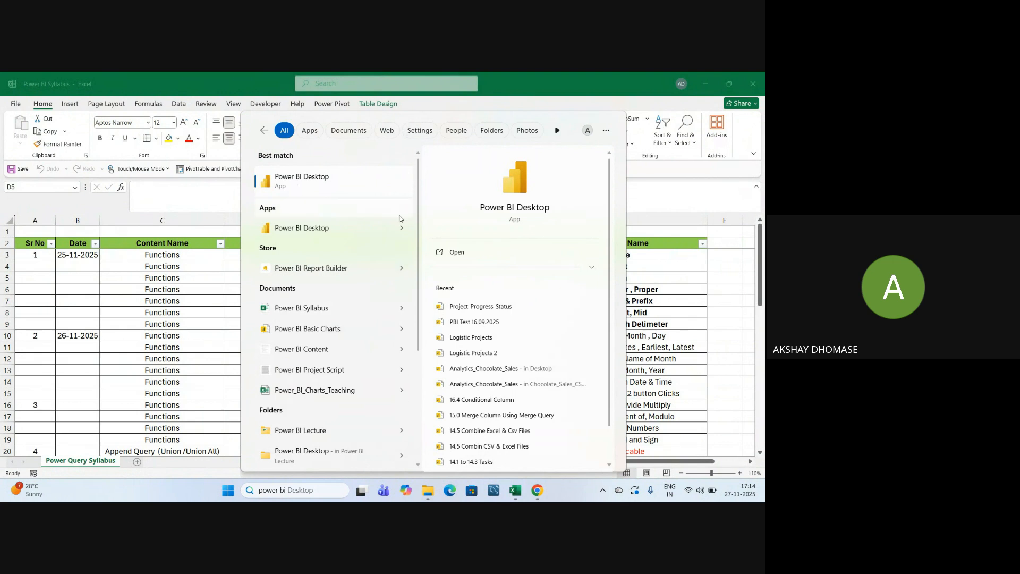
pyautogui.click(320, 181)
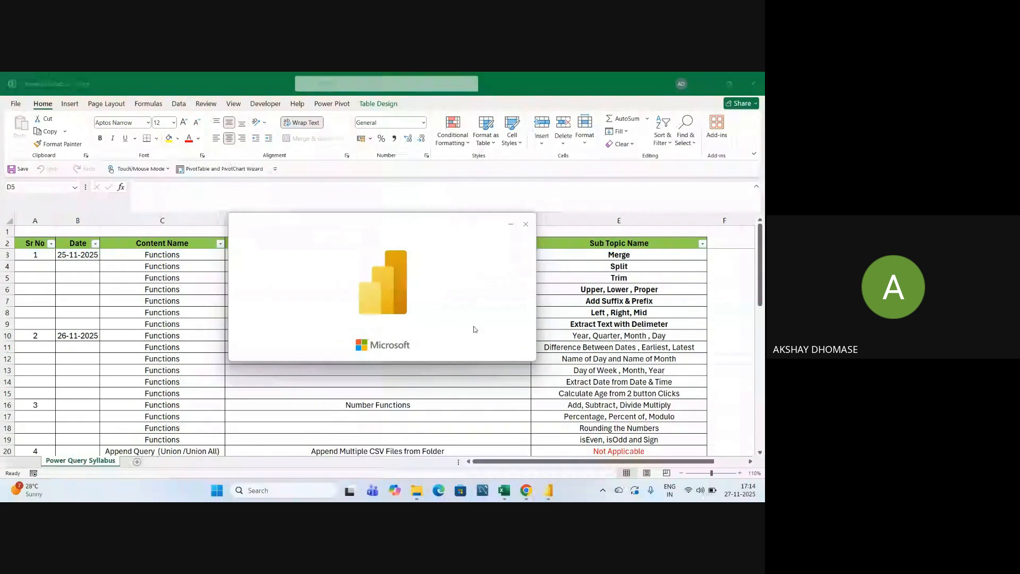
# Create a blank report and connect it to the Power_Query_Date_Functions Excel workbook in the Desktop folder
pyautogui.click(744, 429)
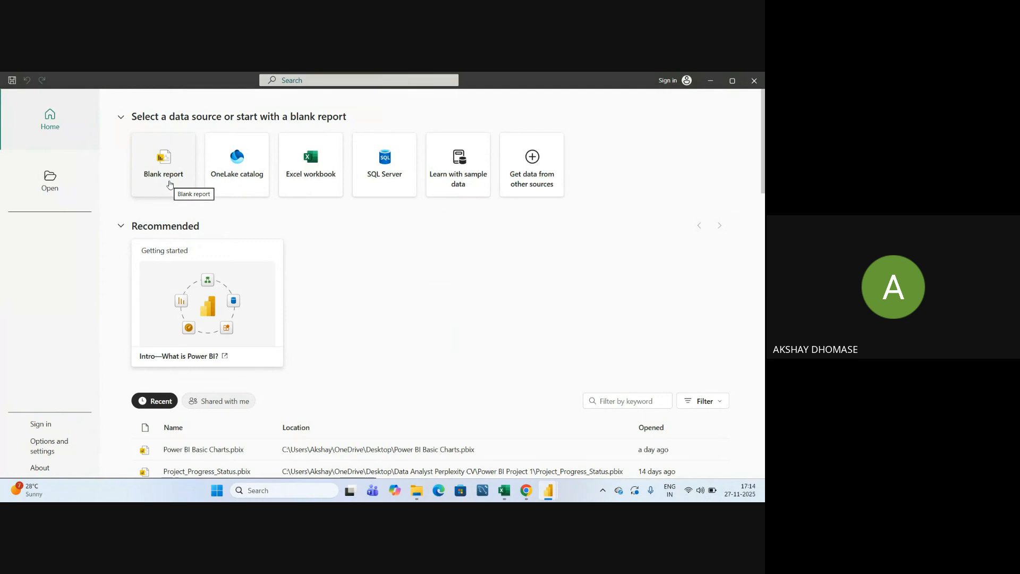
pyautogui.click(169, 182)
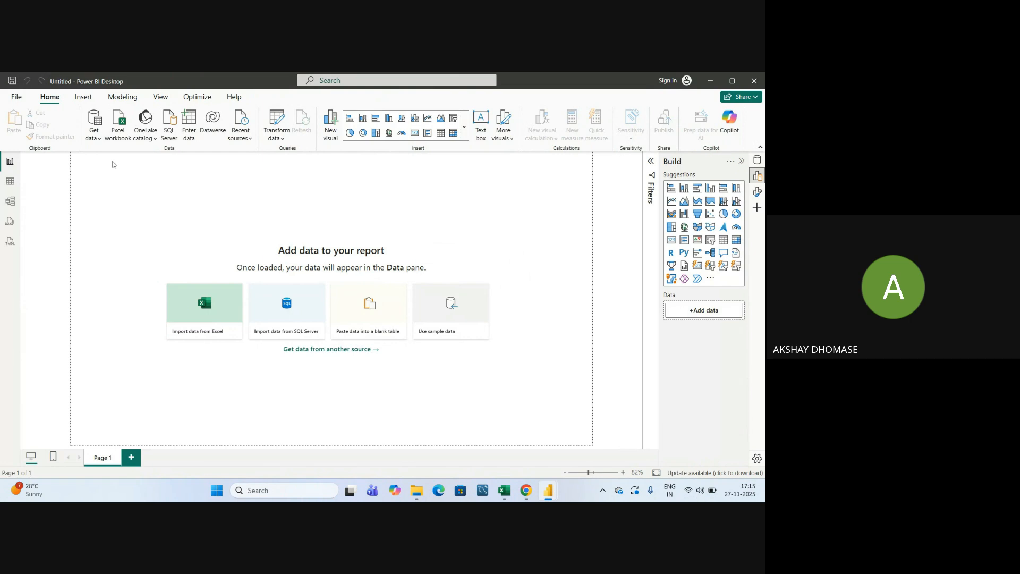
pyautogui.click(96, 137)
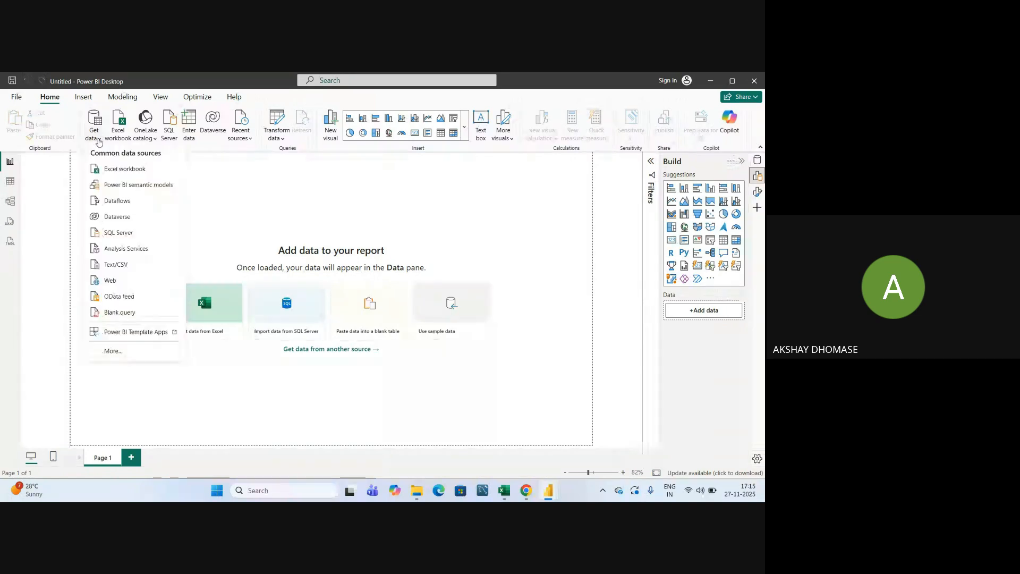
pyautogui.click(129, 170)
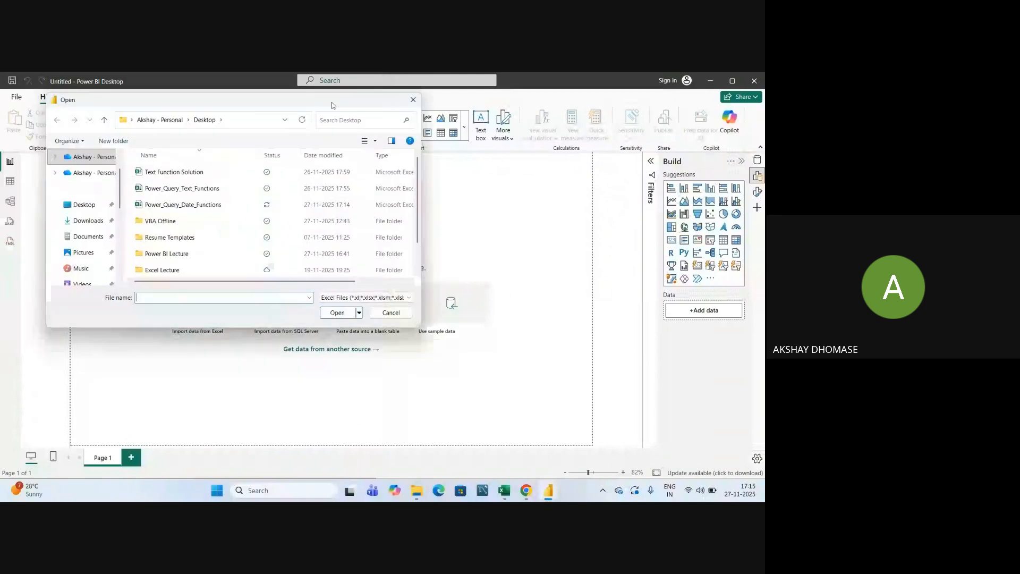
pyautogui.moveTo(332, 102); pyautogui.dragTo(303, 93)
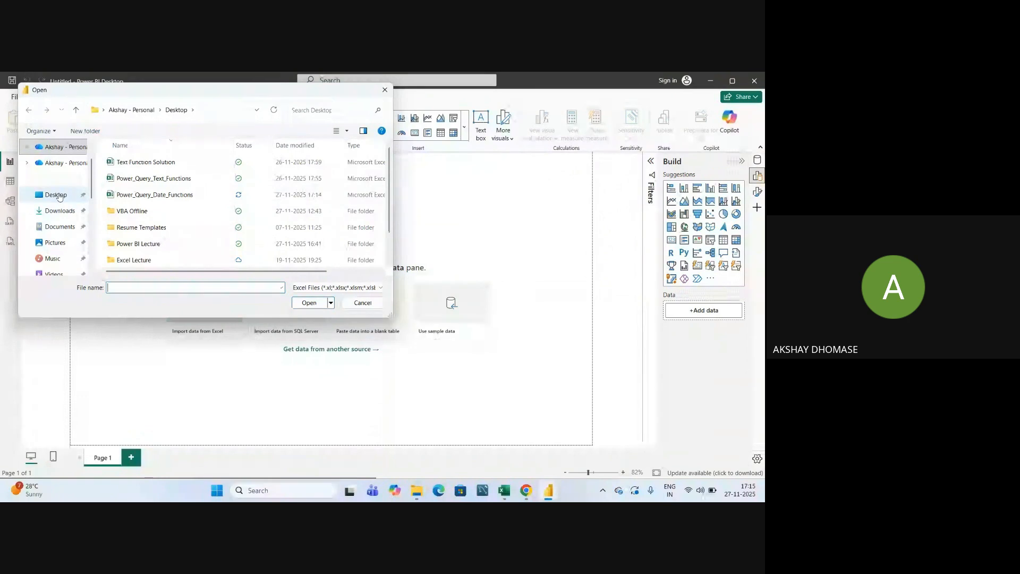
pyautogui.click(57, 195)
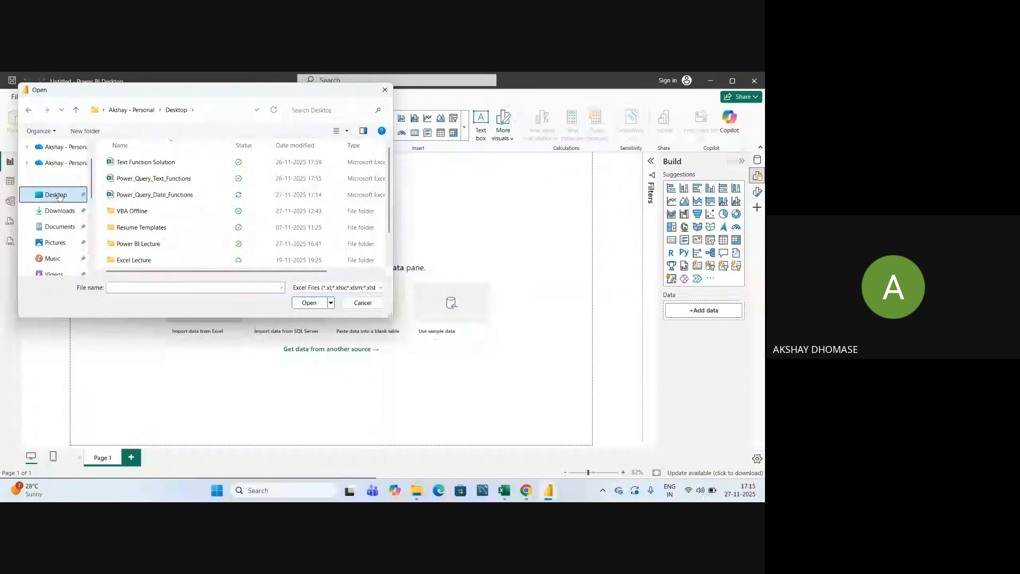
pyautogui.click(160, 197)
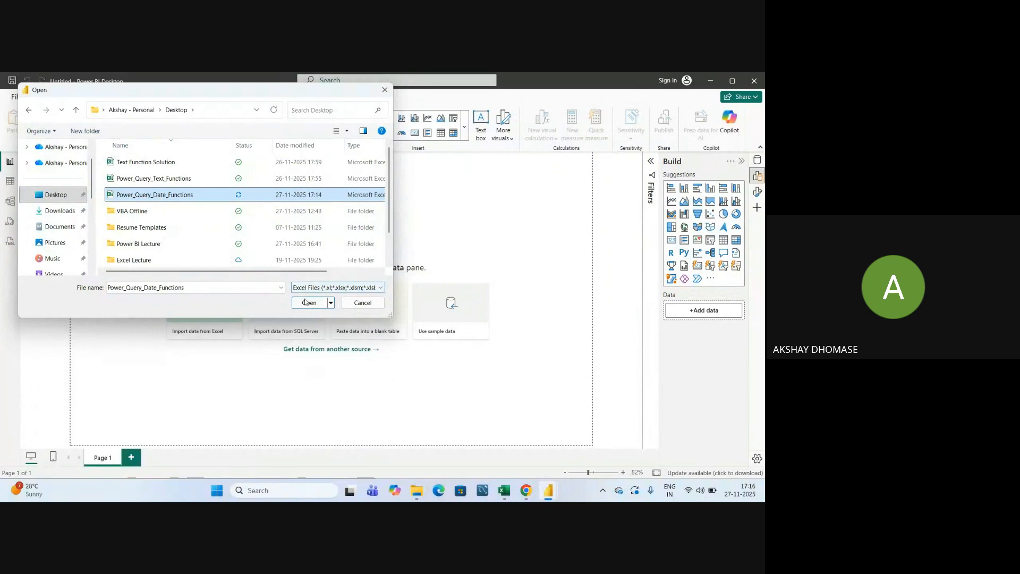
pyautogui.click(306, 303)
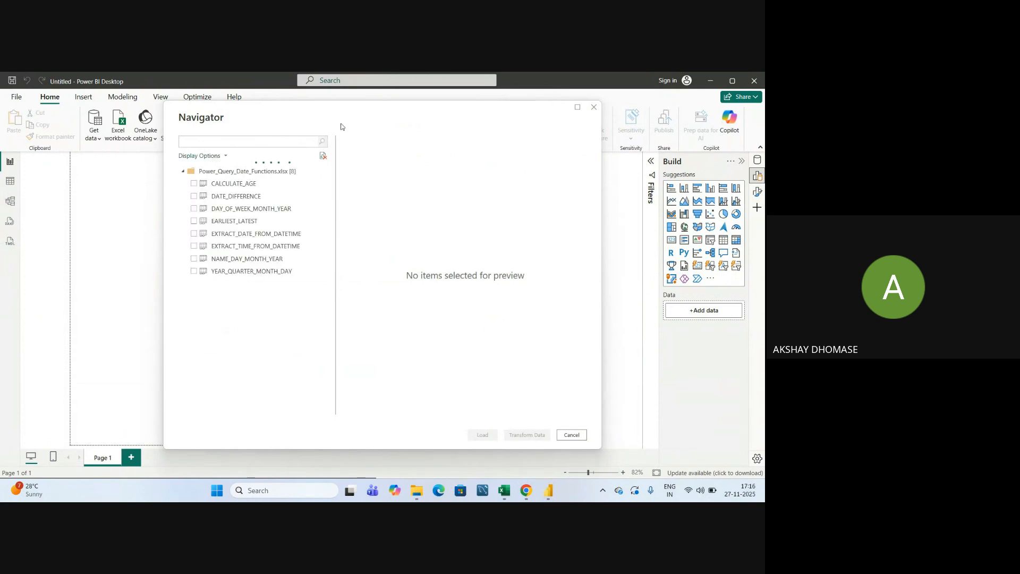
# Select all eight sheets, from CALCULATE_AGE to YEAR_QUARTER_MONTH_DAY, and bring them into Power Query Editor for transformation
pyautogui.moveTo(341, 127); pyautogui.dragTo(309, 138)
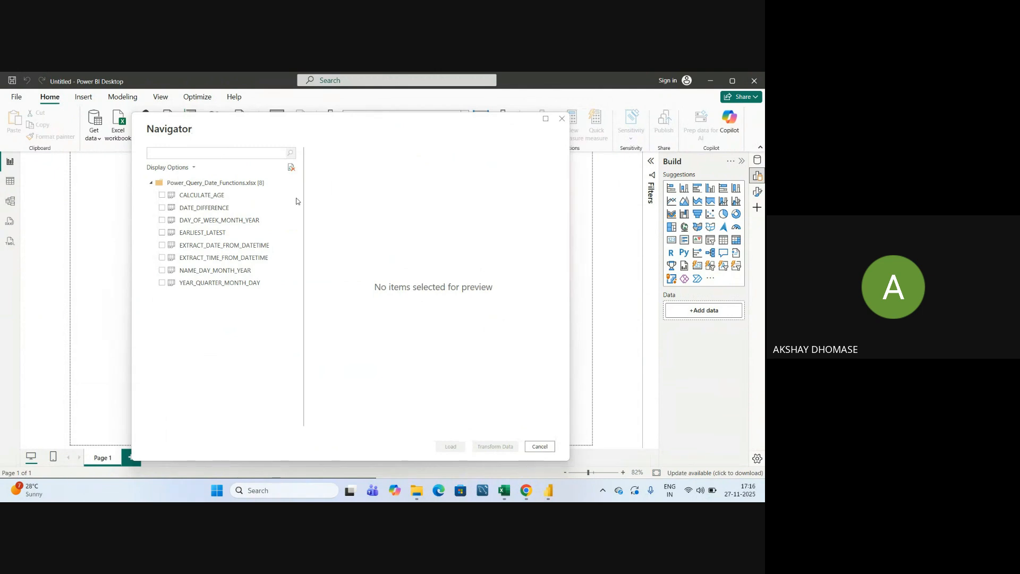
pyautogui.click(163, 199)
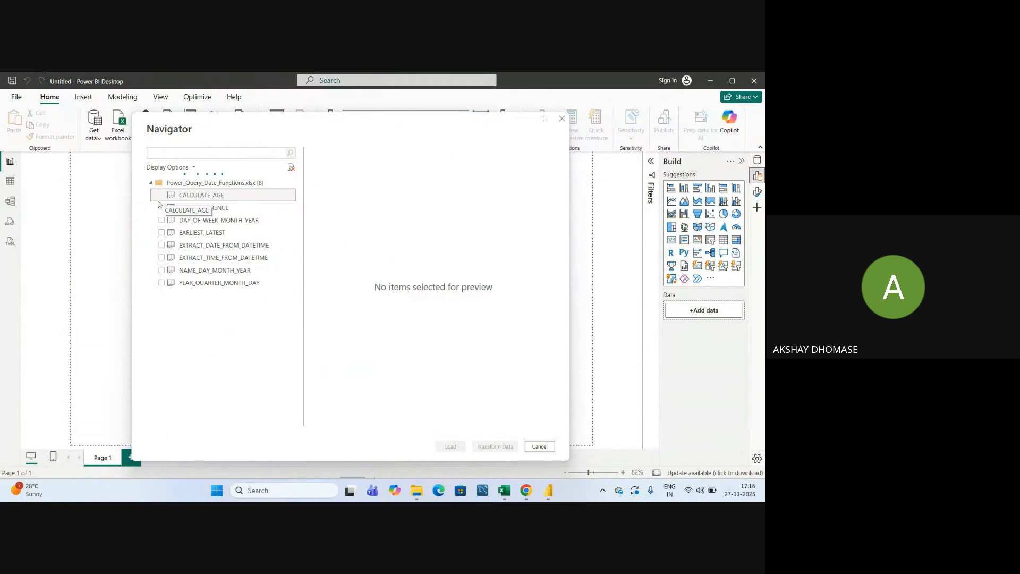
pyautogui.click(161, 196)
pyautogui.click(161, 208)
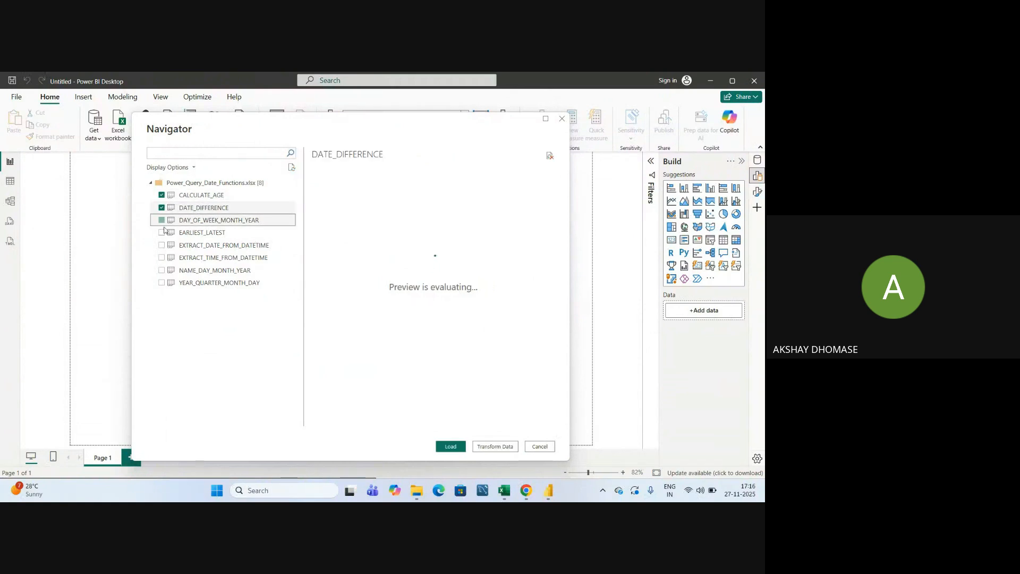
pyautogui.click(162, 233)
pyautogui.click(162, 246)
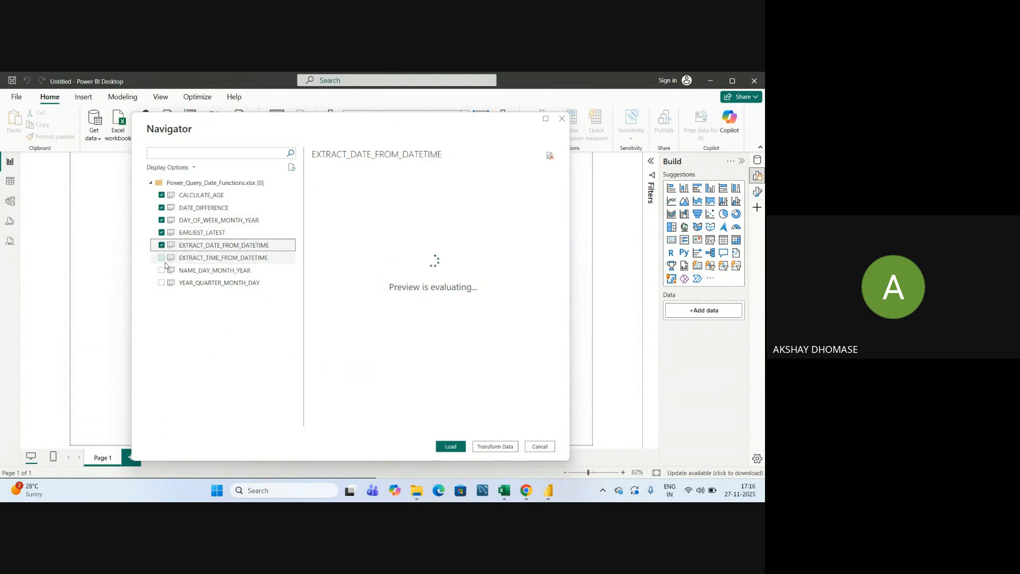
pyautogui.click(162, 258)
pyautogui.click(162, 270)
pyautogui.click(162, 283)
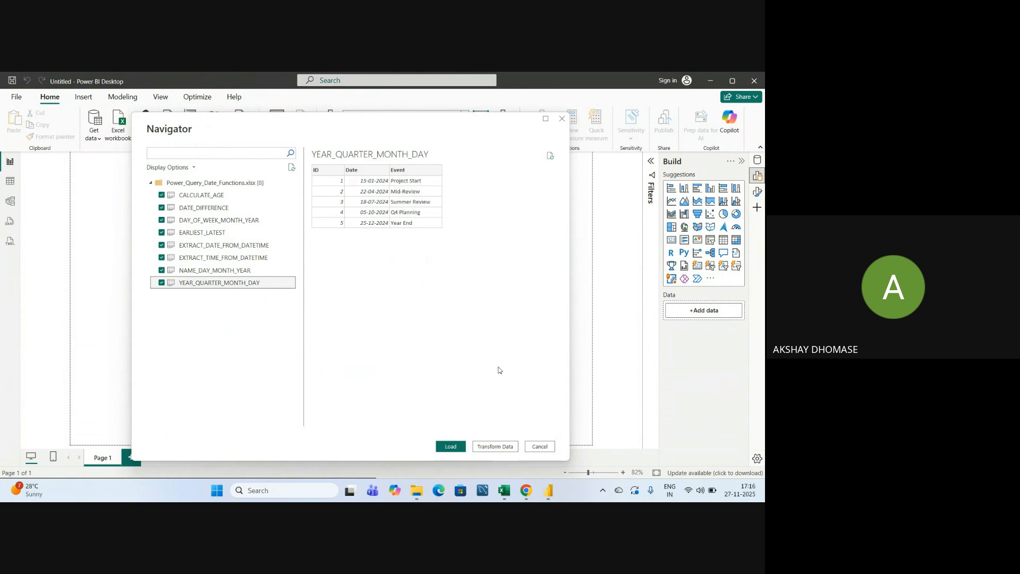
pyautogui.click(491, 449)
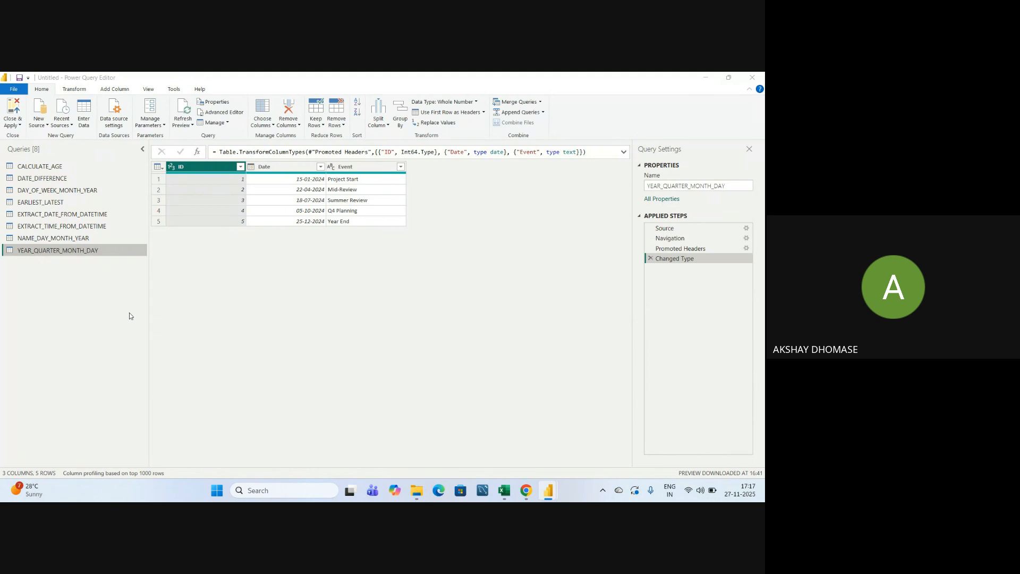
# Switch to the Power BI Syllabus workbook in Excel and examine the Date Functions topic's Year, Quarter, Month, Day entry at 130% zoom
pyautogui.hotkey('alt', 'Tab')
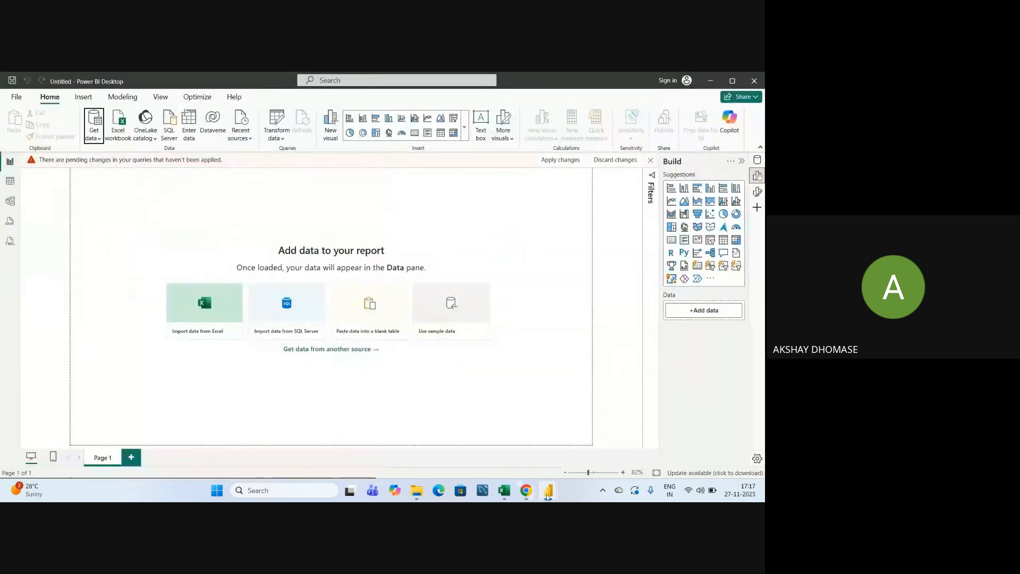
pyautogui.moveTo(500, 495)
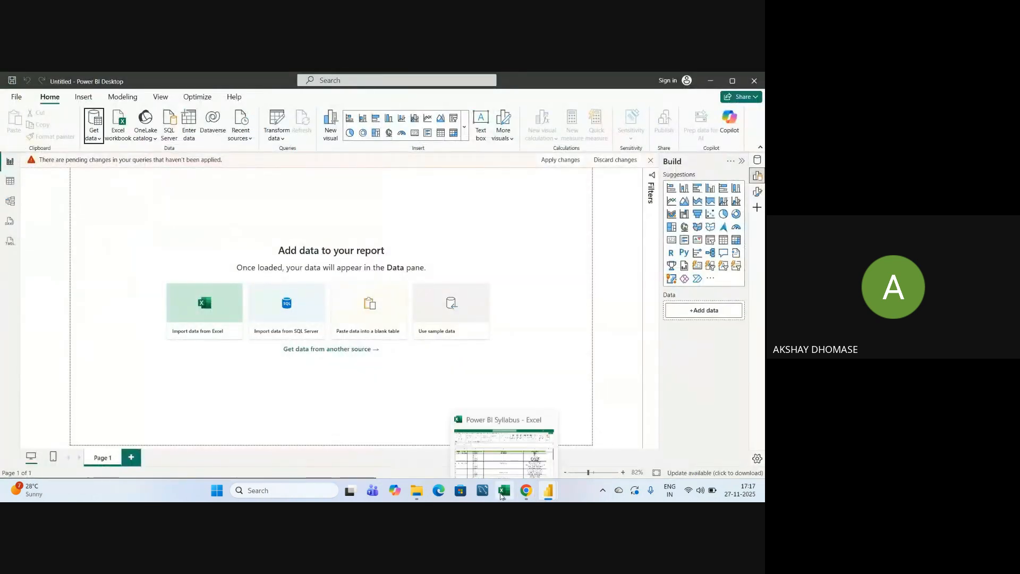
pyautogui.click(502, 442)
pyautogui.click(507, 335)
pyautogui.click(557, 336)
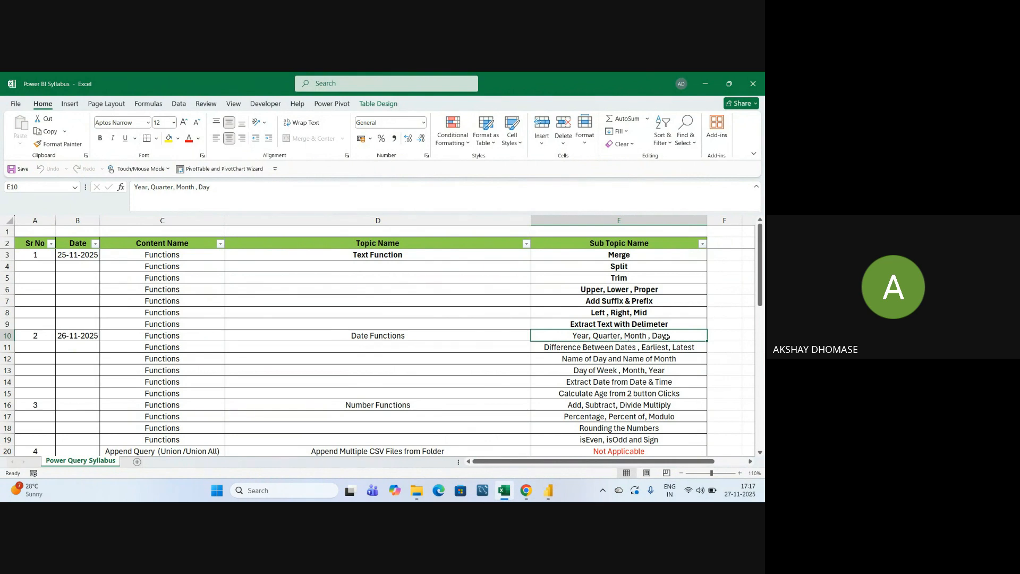
pyautogui.click(740, 473)
pyautogui.click(740, 473)
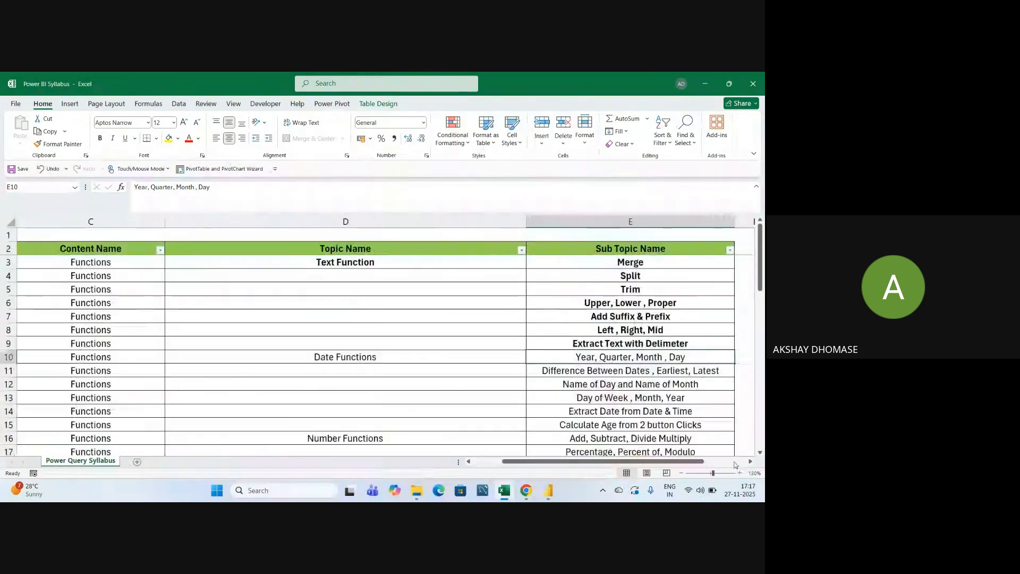
pyautogui.scroll(-3, 697, 407)
pyautogui.scroll(3, 697, 406)
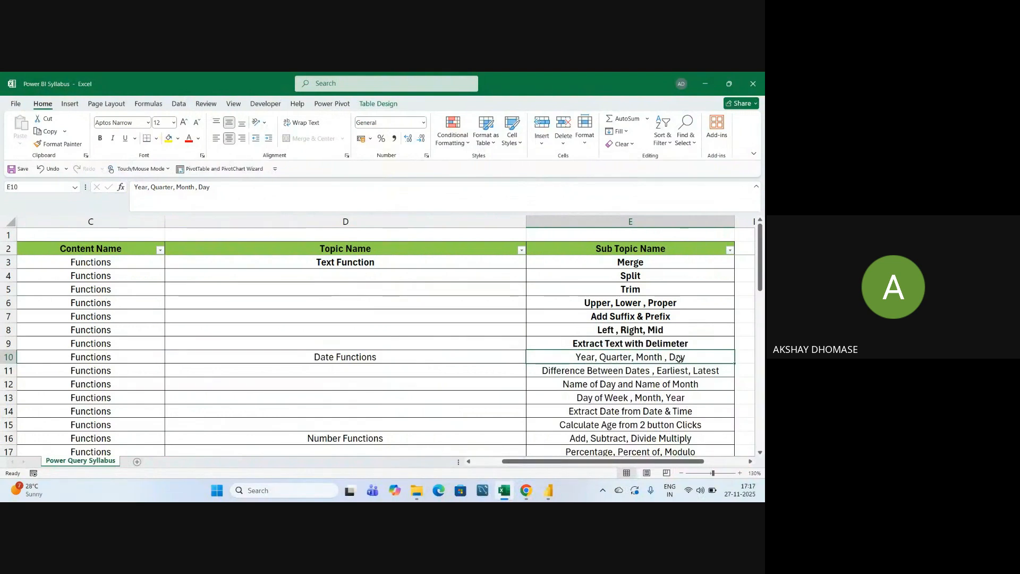
# Switch to Power Query Editor and select the Date column of the YEAR_QUARTER_MONTH_DAY query, ready for adding derived columns
pyautogui.hotkey('alt', 'Tab')
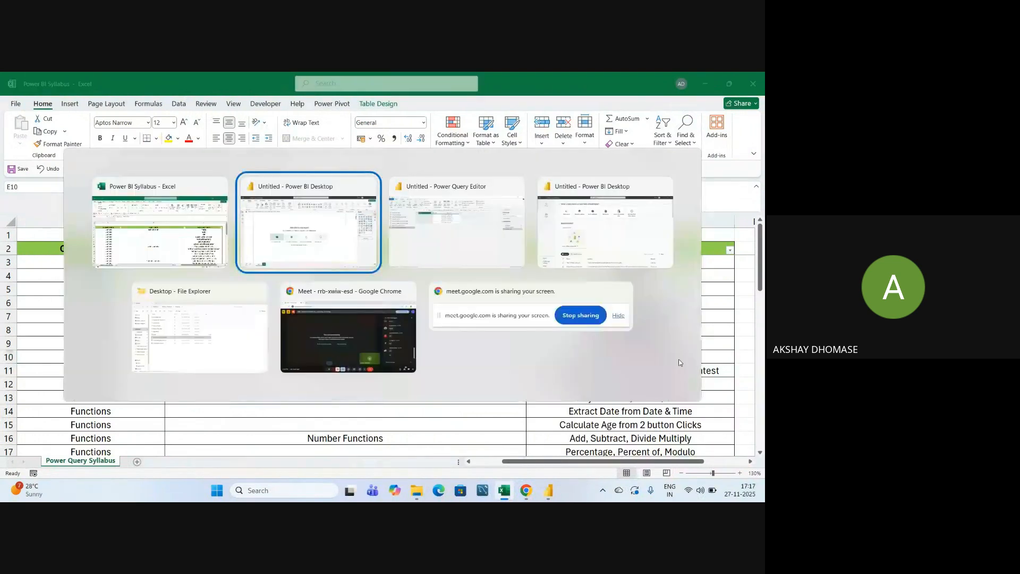
pyautogui.hotkey('alt', 'Tab')
pyautogui.press('Tab')
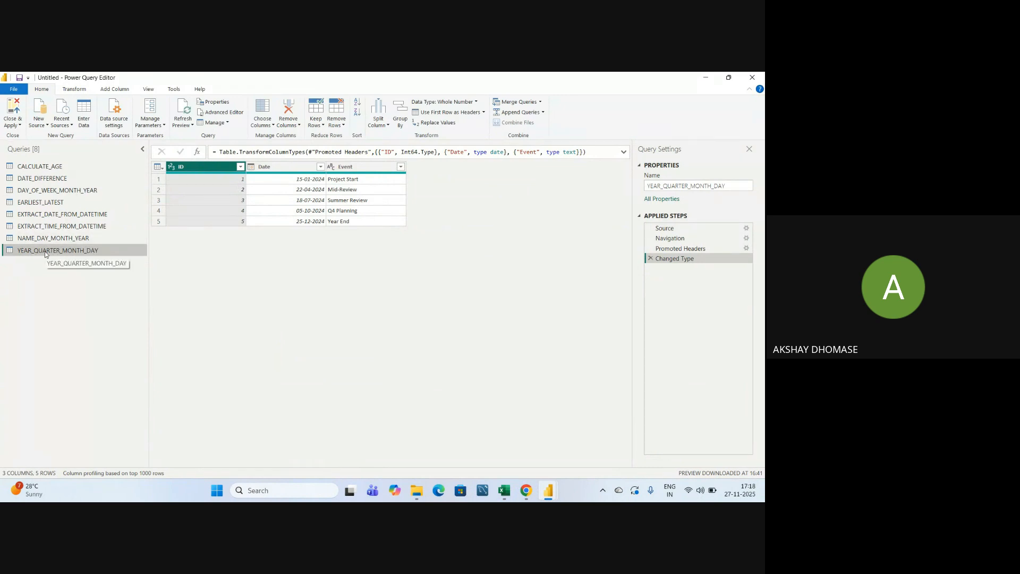
pyautogui.click(299, 169)
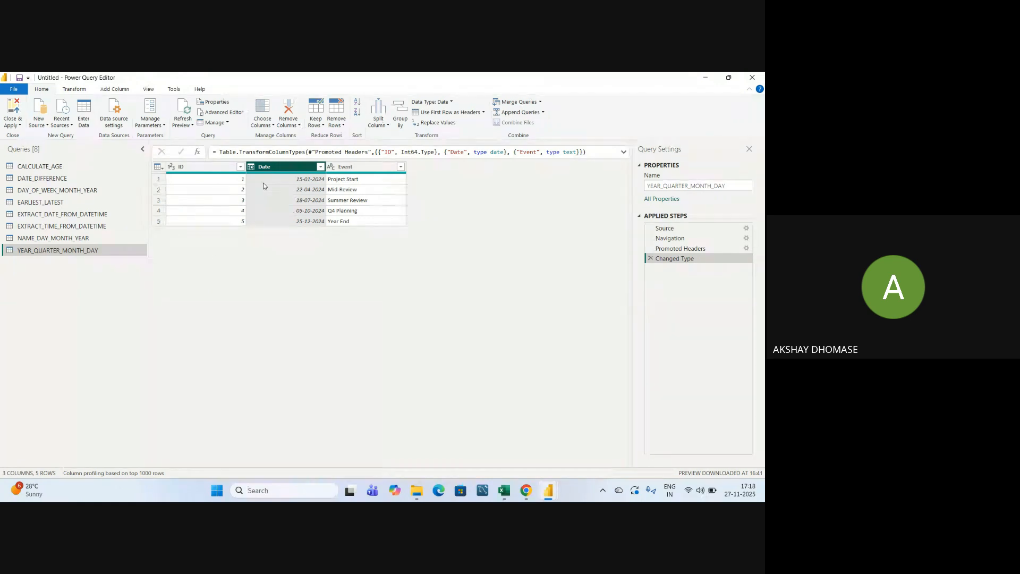
pyautogui.click(117, 91)
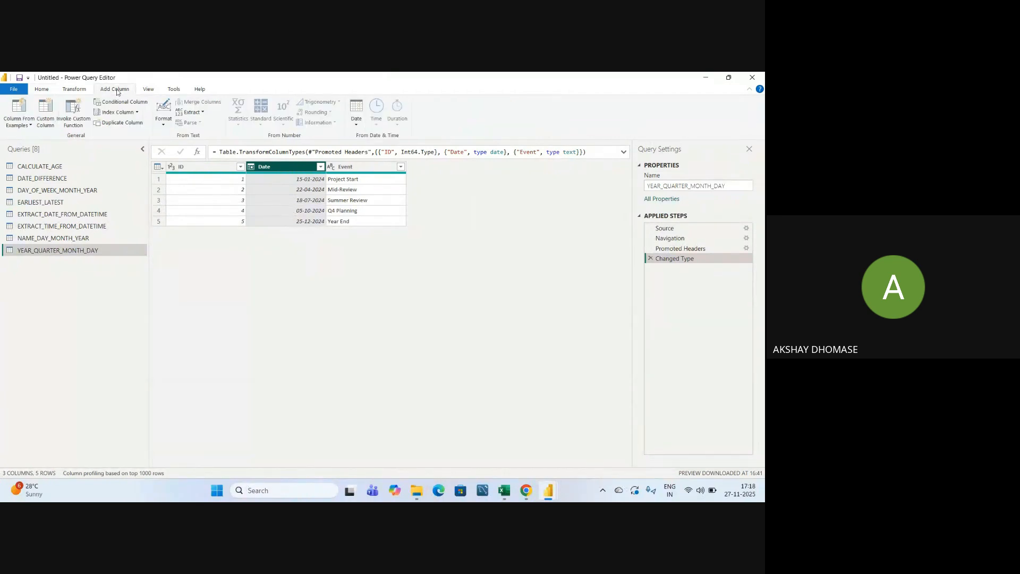
pyautogui.click(204, 169)
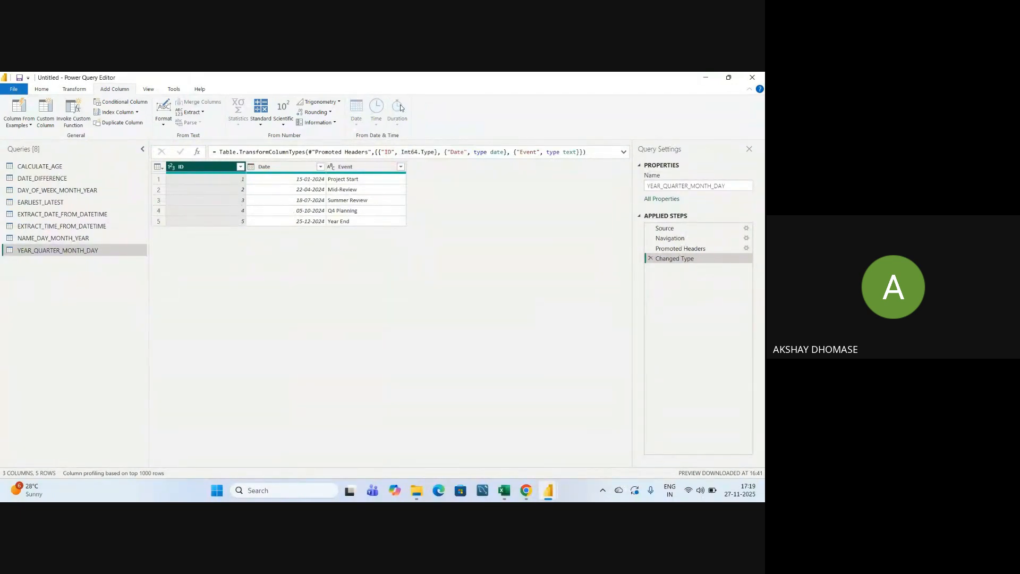
pyautogui.click(163, 129)
pyautogui.click(203, 113)
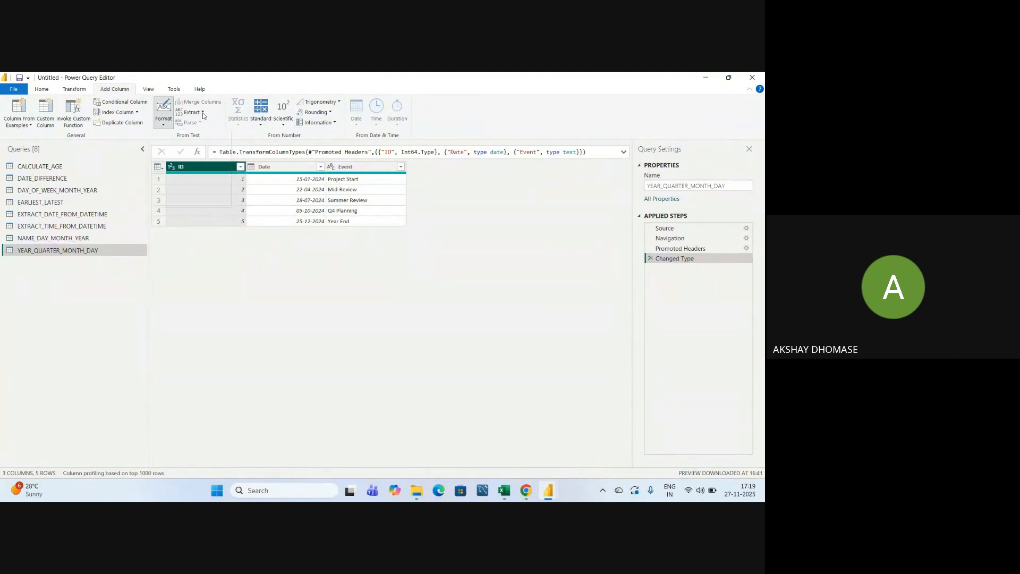
pyautogui.click(202, 113)
pyautogui.click(201, 113)
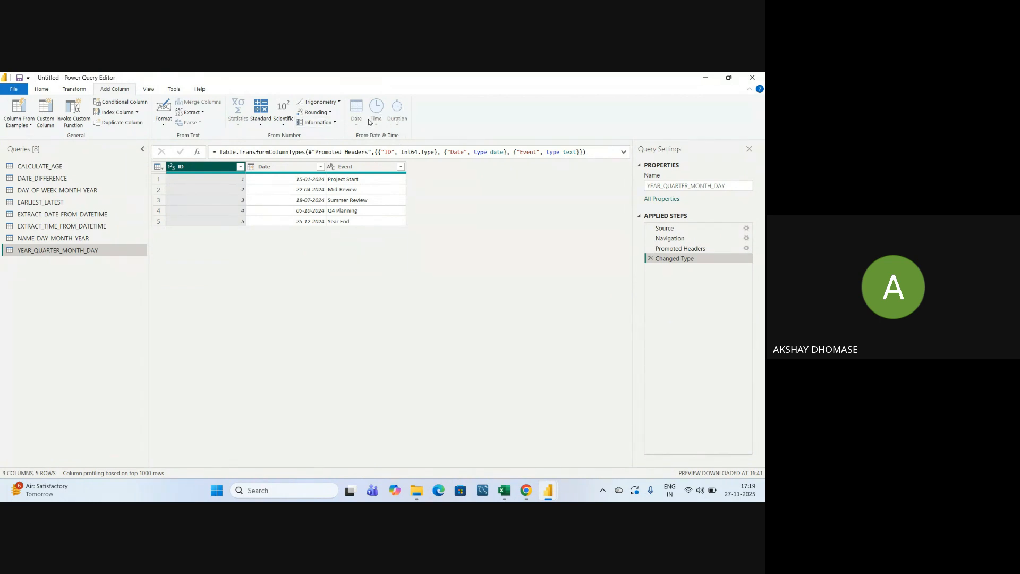
# Add a column with the year extracted from the Date column in YEAR_QUARTER_MONTH_DAY
pyautogui.click(280, 168)
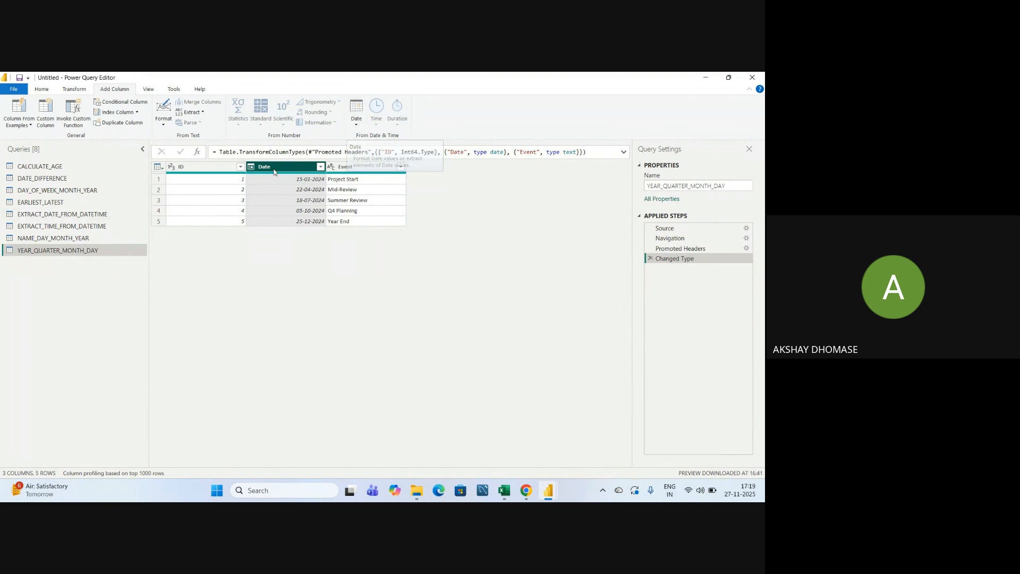
pyautogui.click(356, 126)
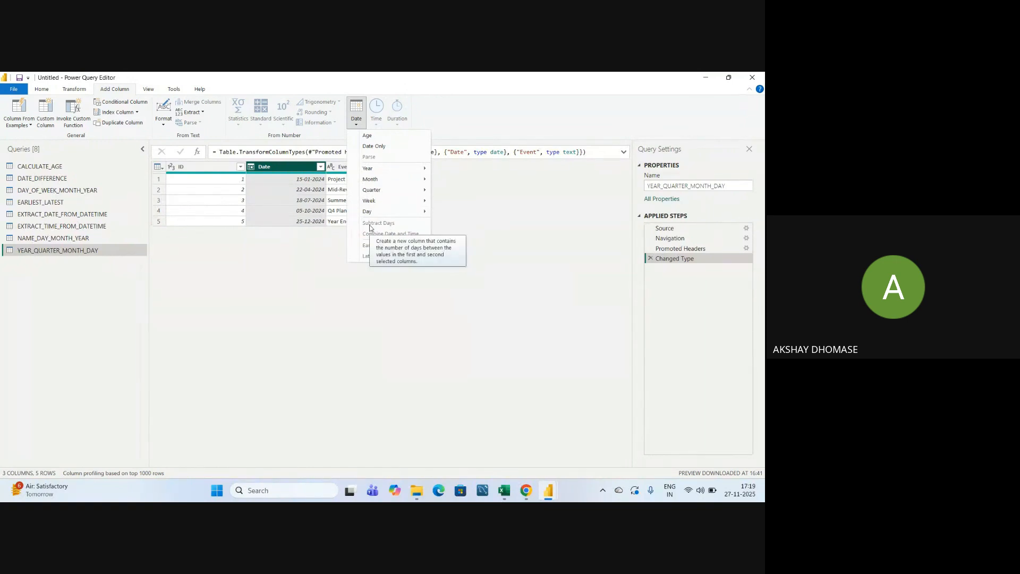
pyautogui.moveTo(376, 171)
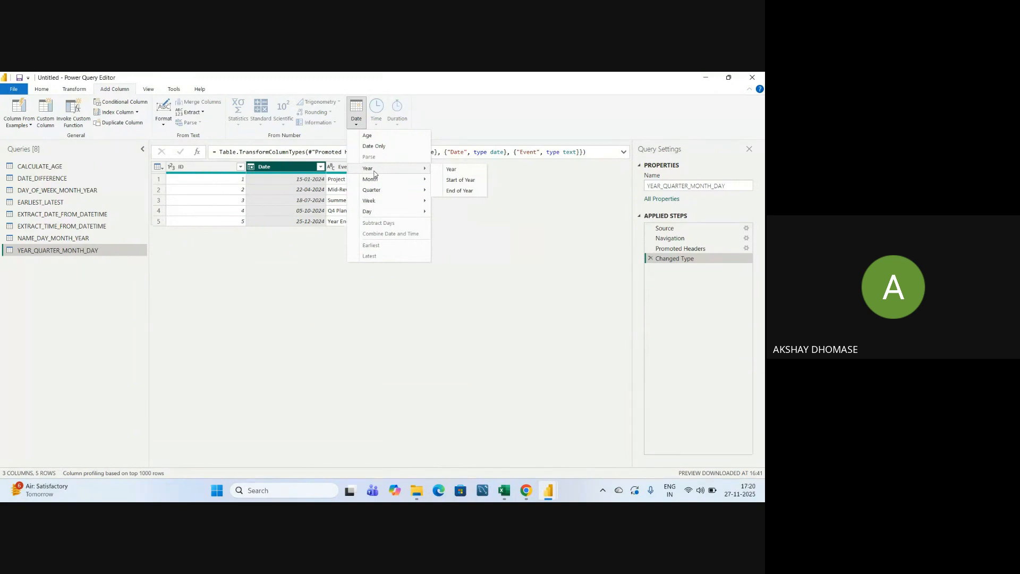
pyautogui.click(456, 172)
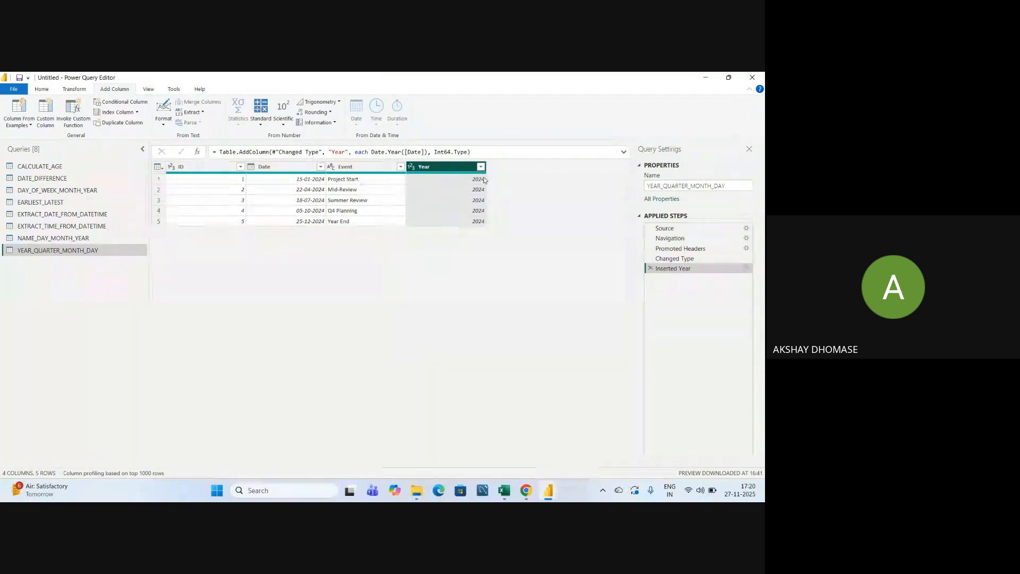
# Add a column with the quarter of the year taken from the Date column
pyautogui.click(281, 170)
pyautogui.click(356, 121)
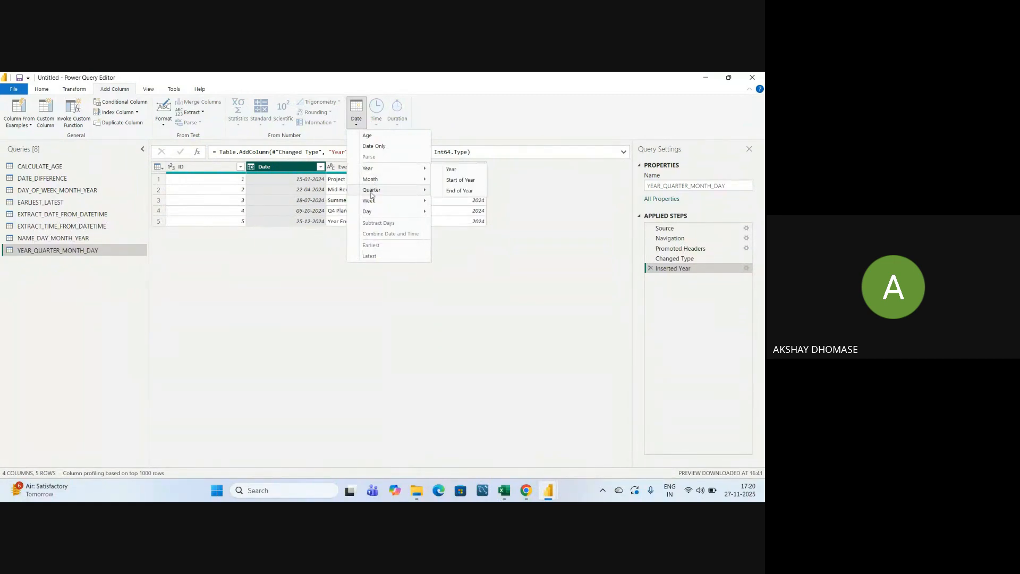
pyautogui.moveTo(371, 192)
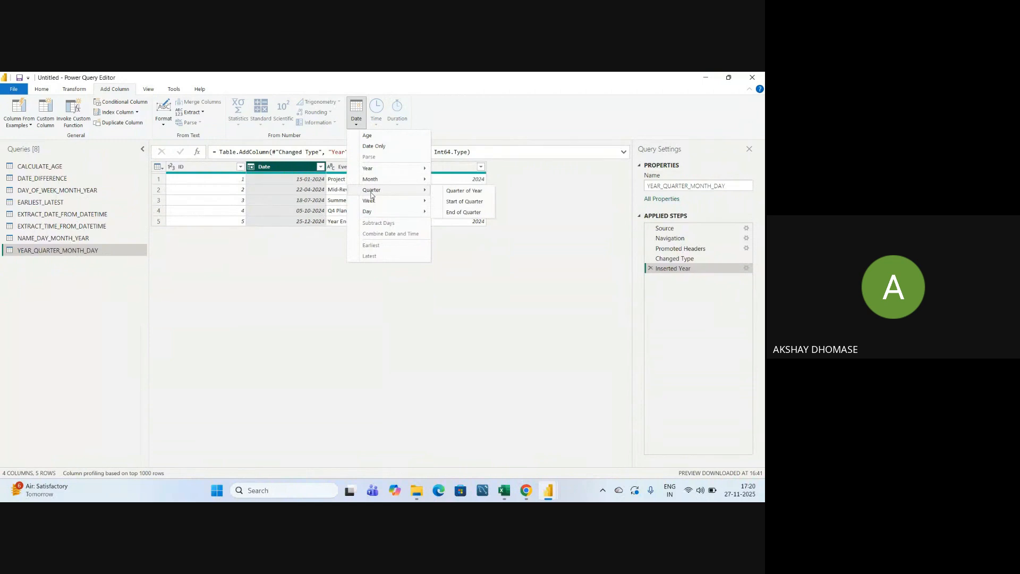
pyautogui.click(475, 192)
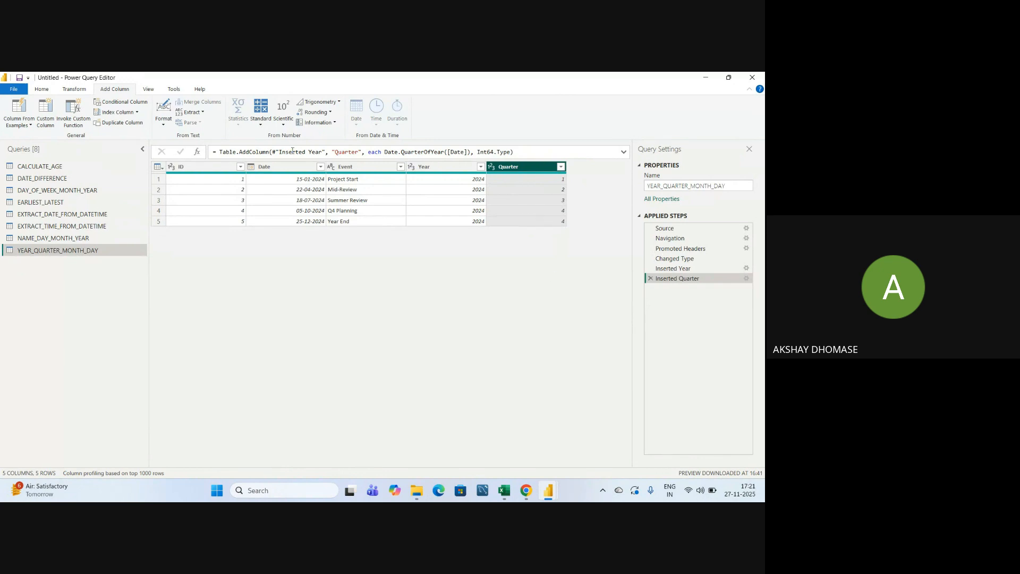
# Add a column with the month number extracted from the Date column
pyautogui.click(282, 167)
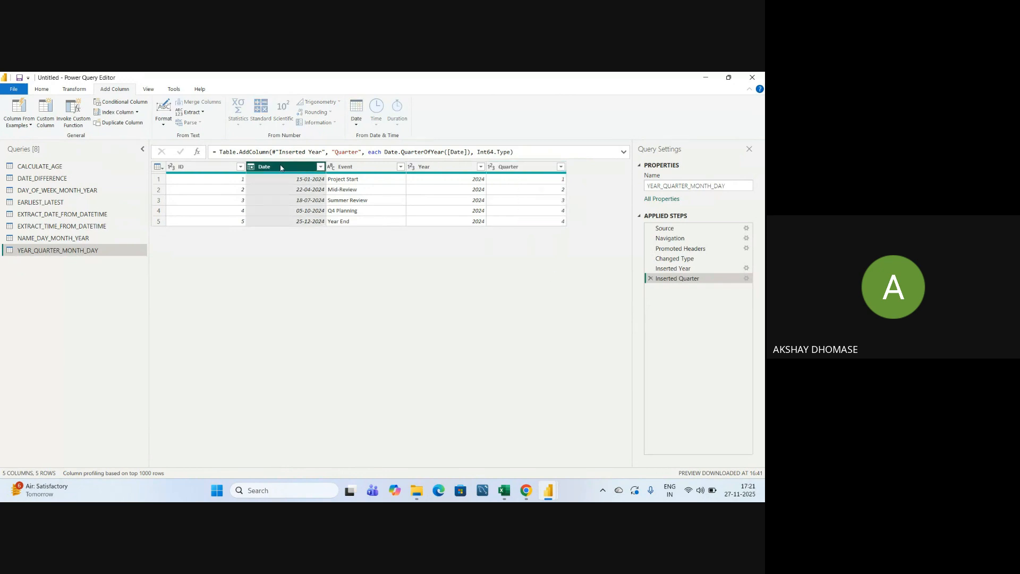
pyautogui.click(360, 124)
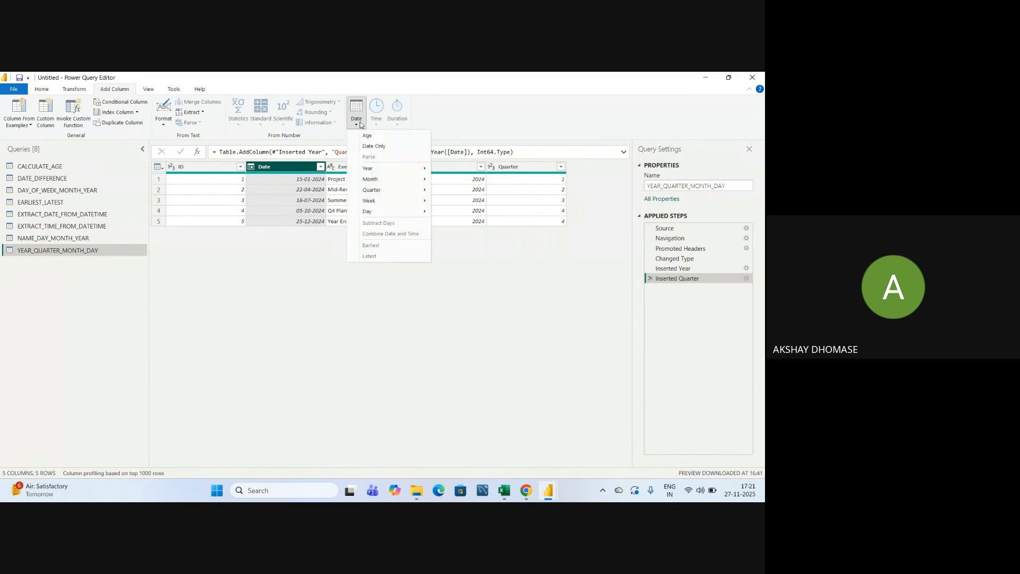
pyautogui.moveTo(371, 182)
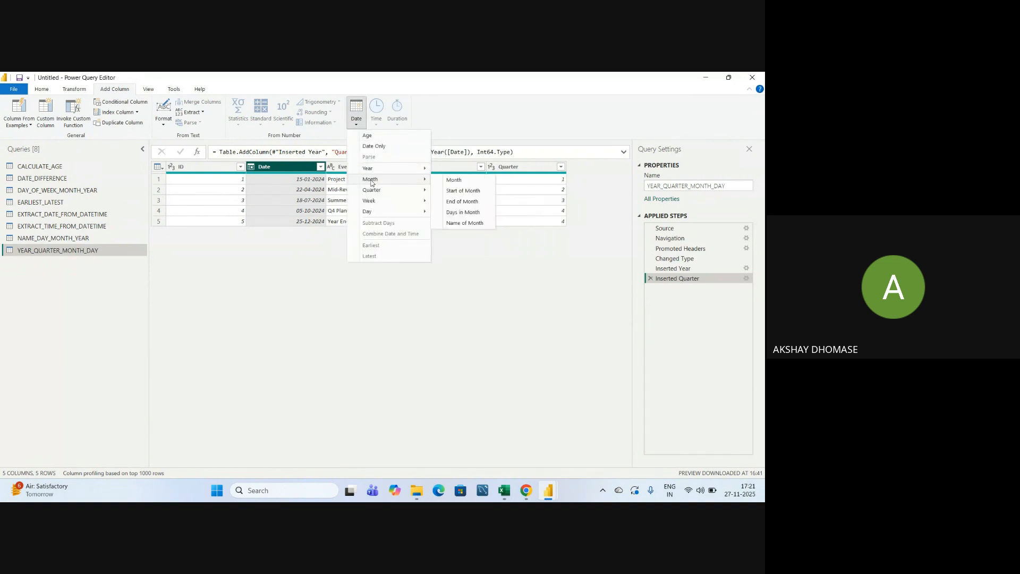
pyautogui.click(454, 181)
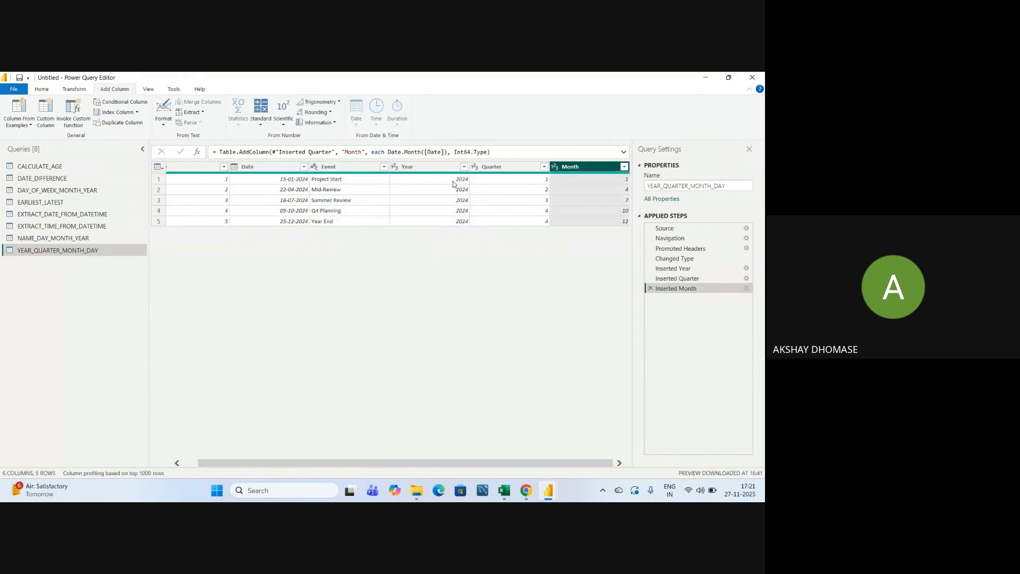
# Collapse the Queries list to make room and add a column with the day number from the Date column
pyautogui.moveTo(596, 463); pyautogui.dragTo(616, 464)
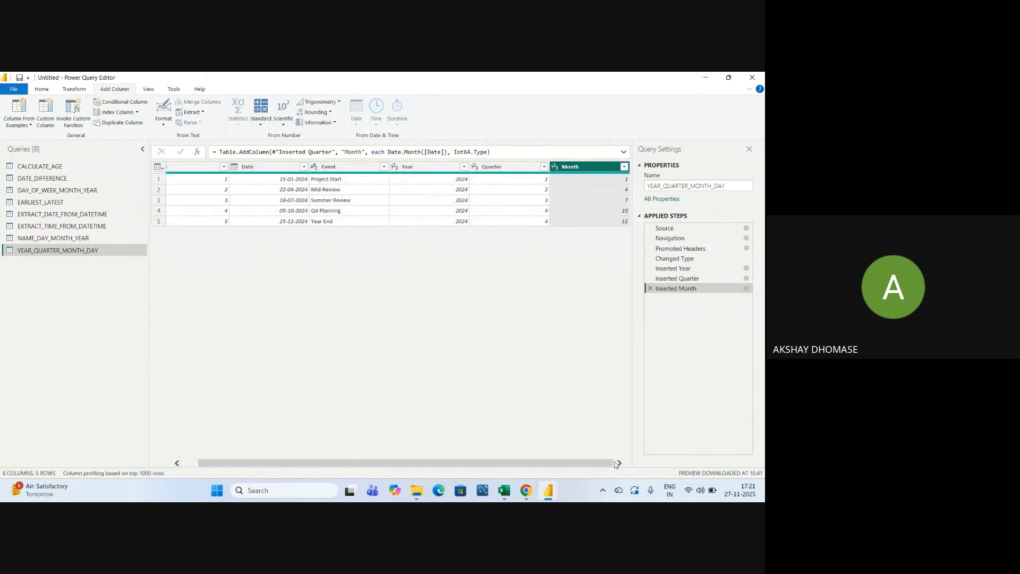
pyautogui.click(143, 149)
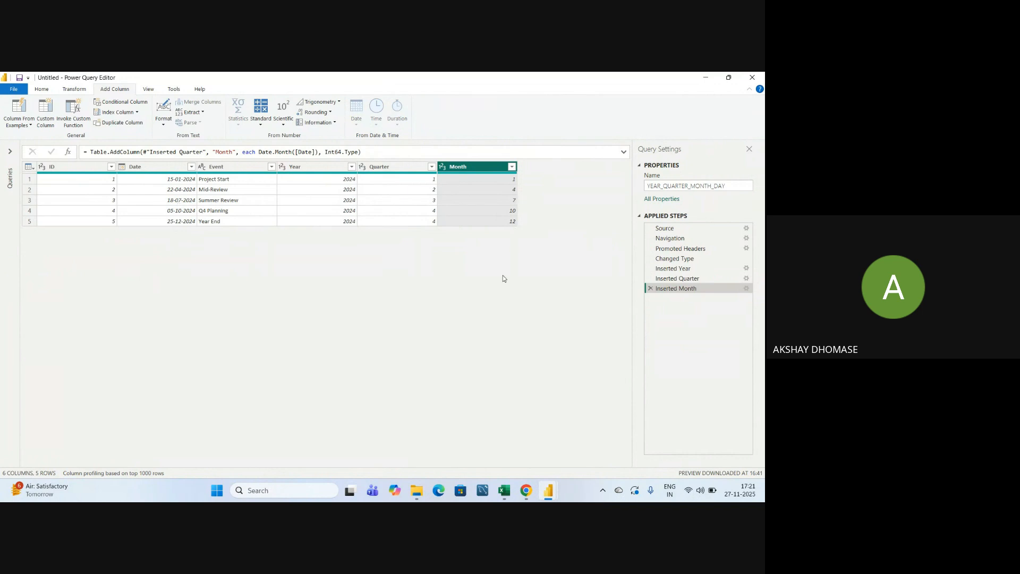
pyautogui.click(153, 168)
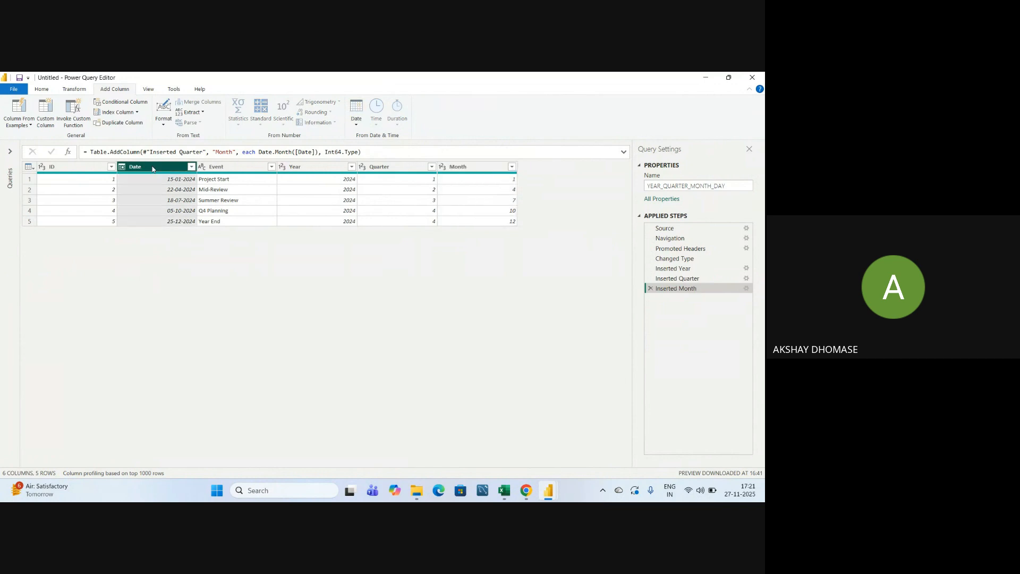
pyautogui.click(355, 121)
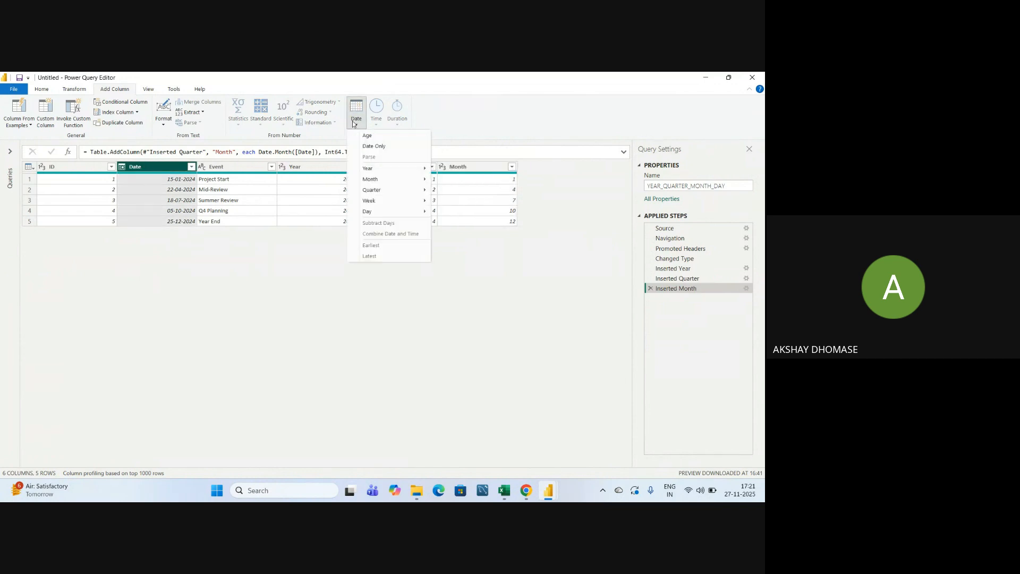
pyautogui.click(235, 323)
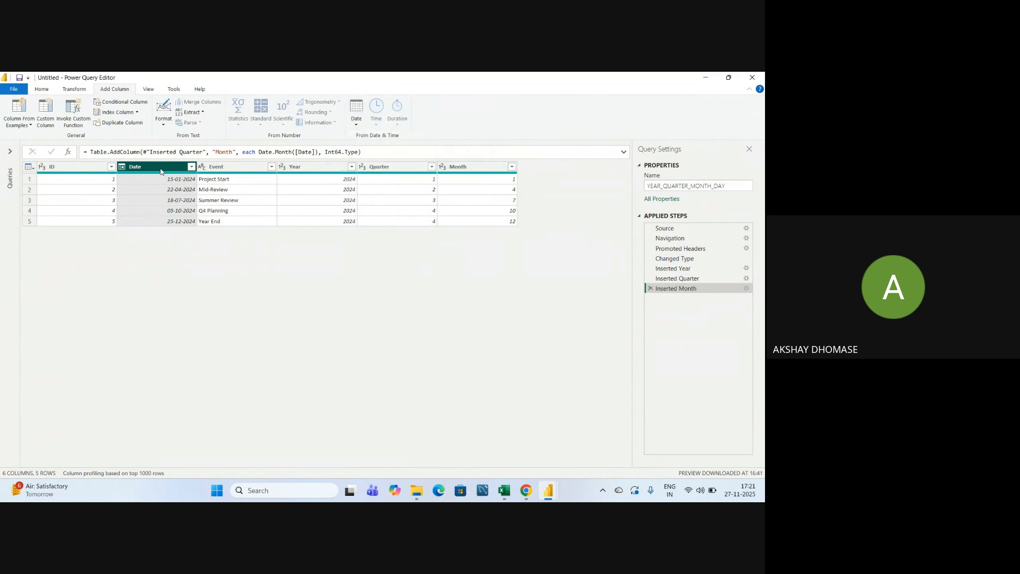
pyautogui.click(352, 126)
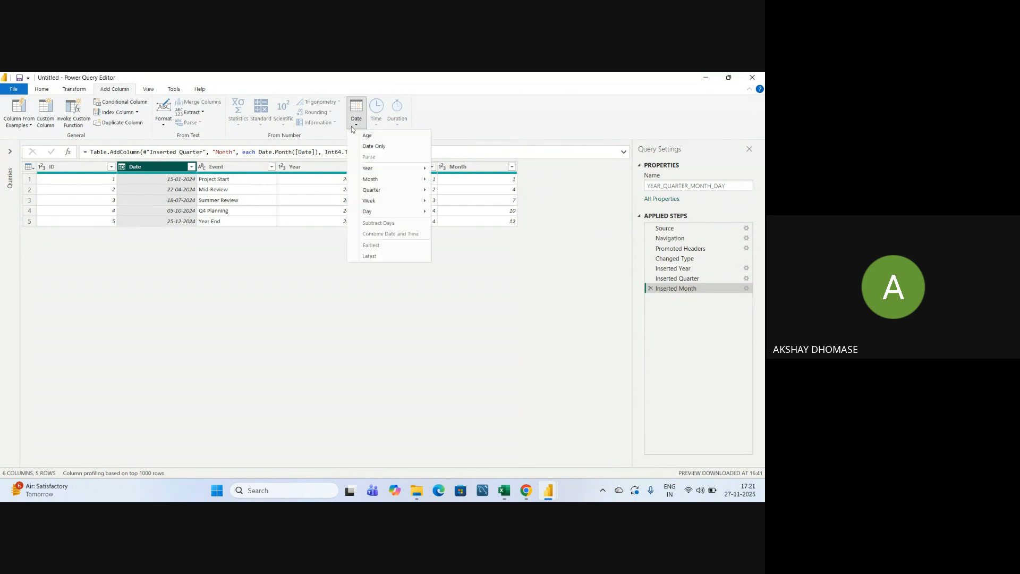
pyautogui.moveTo(372, 212)
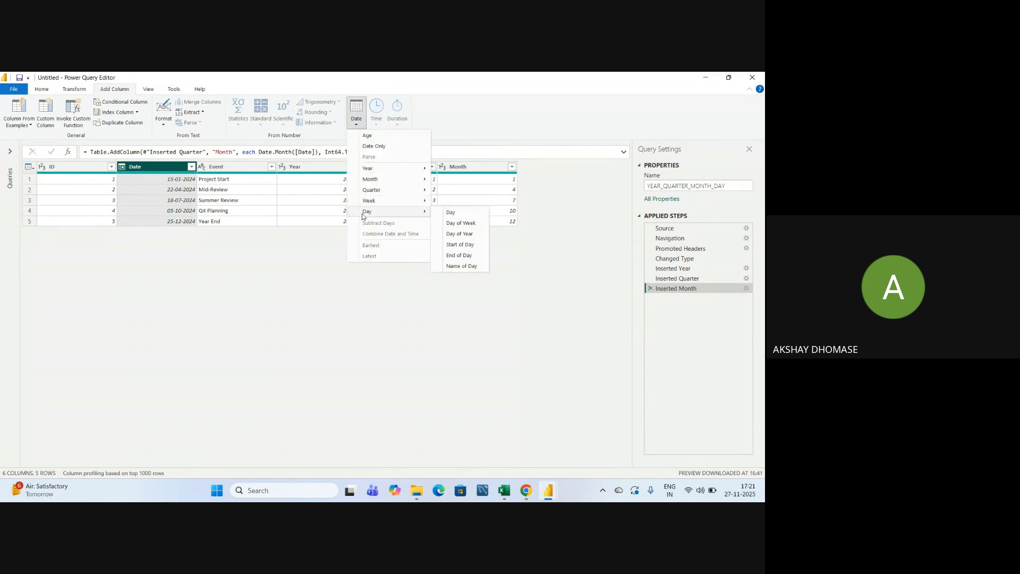
pyautogui.click(462, 216)
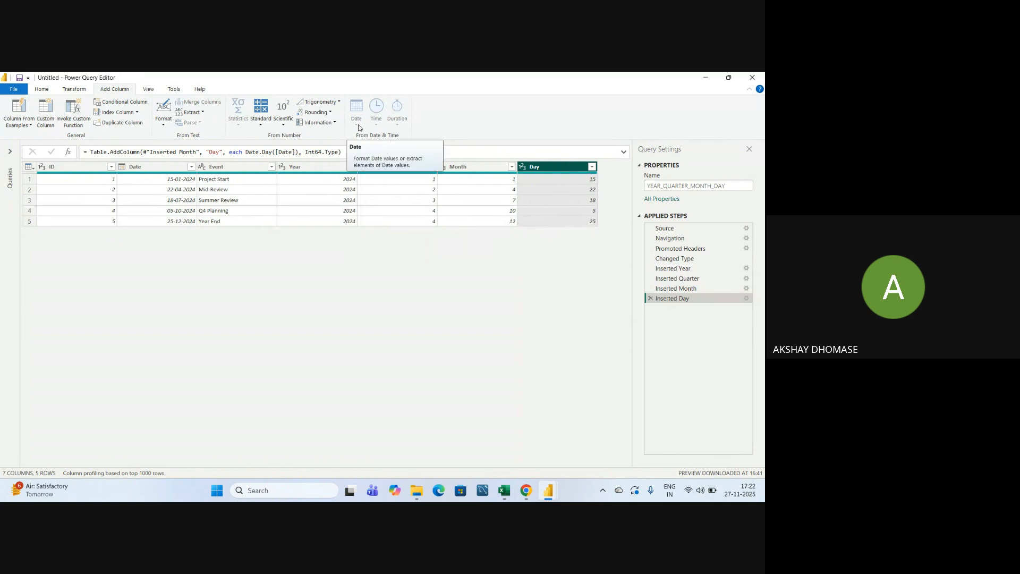
# Expand the Queries list again, switch to the Power BI Syllabus workbook in Excel and select the Difference Between Dates, Earliest, Latest entry
pyautogui.click(10, 153)
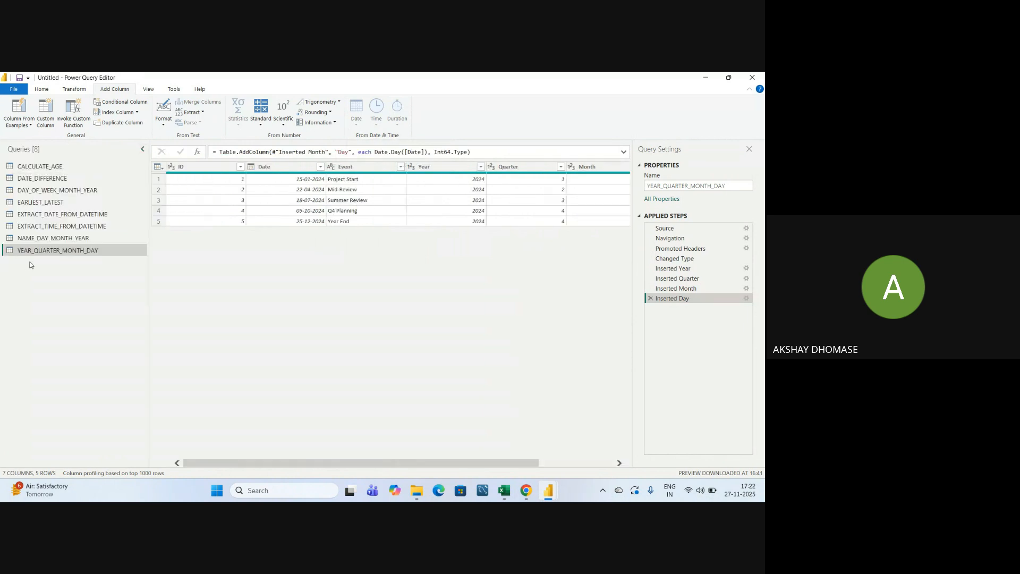
pyautogui.rightClick(31, 266)
pyautogui.hotkey('alt', 'Tab')
pyautogui.hotkey('alt', 'Tab')
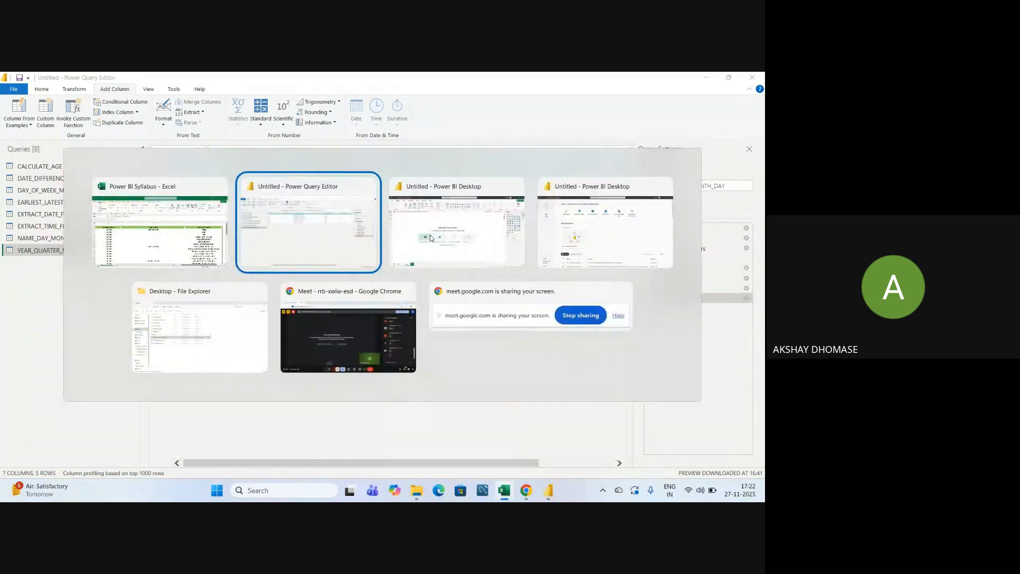
pyautogui.hotkey('alt', 'shift', 'Tab')
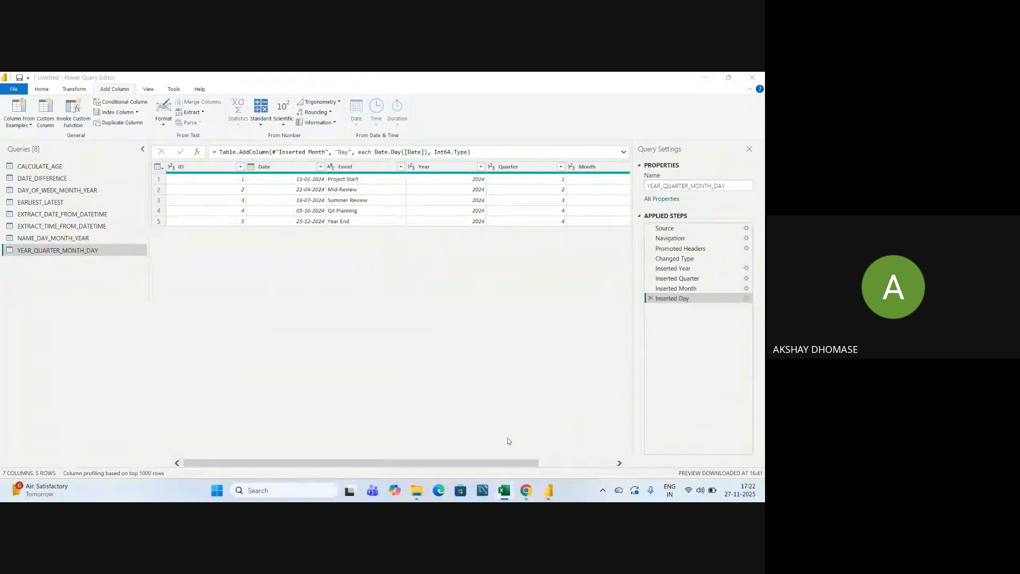
pyautogui.click(502, 462)
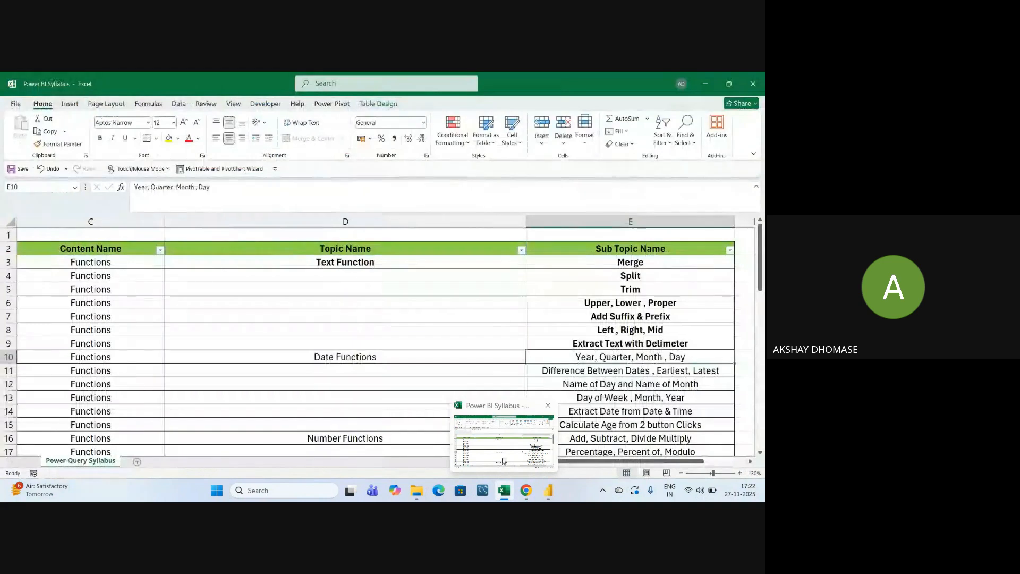
pyautogui.moveTo(504, 490)
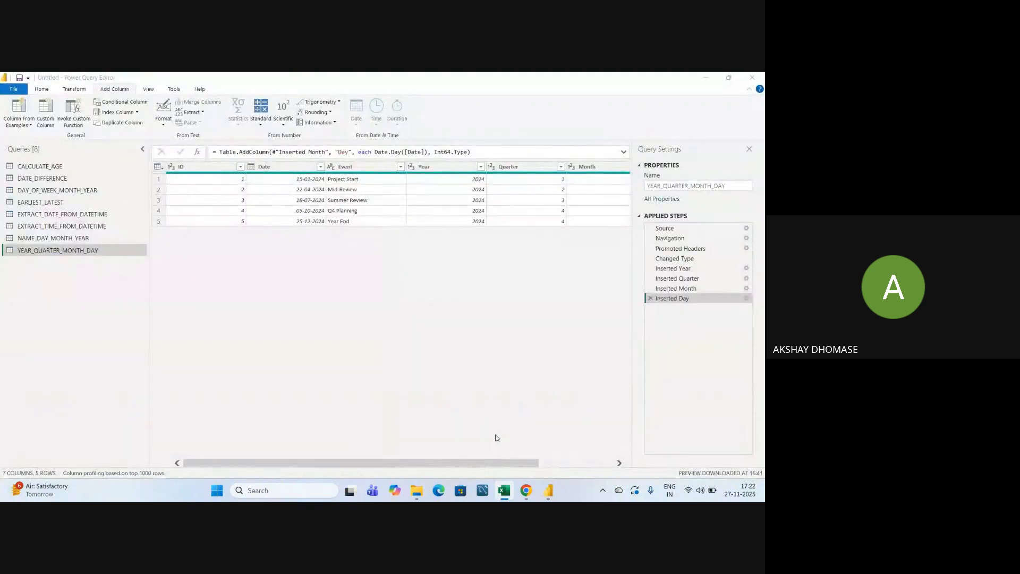
pyautogui.hotkey('alt', 'Tab')
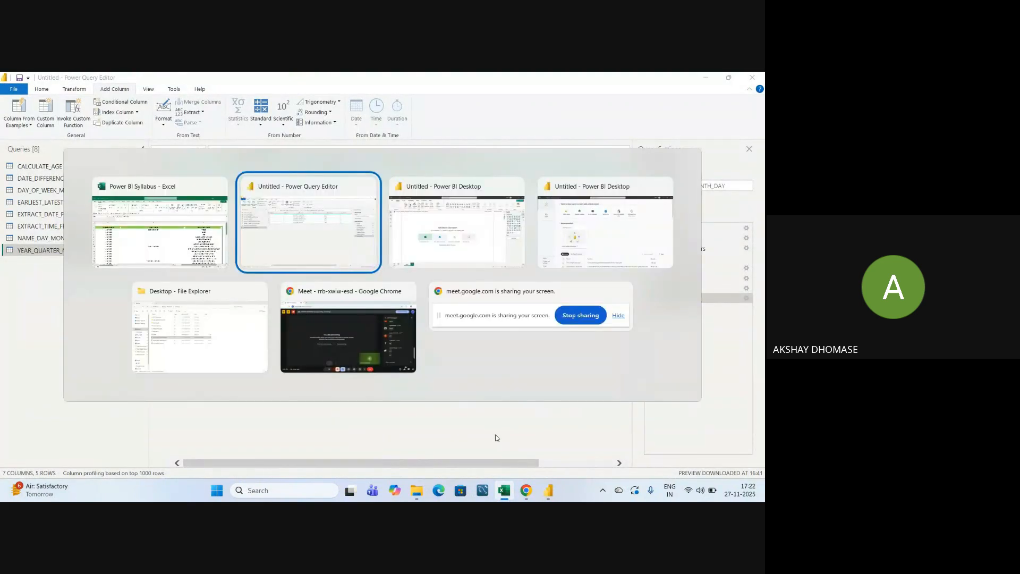
pyautogui.hotkey('shift', 'Tab')
pyautogui.press('Escape')
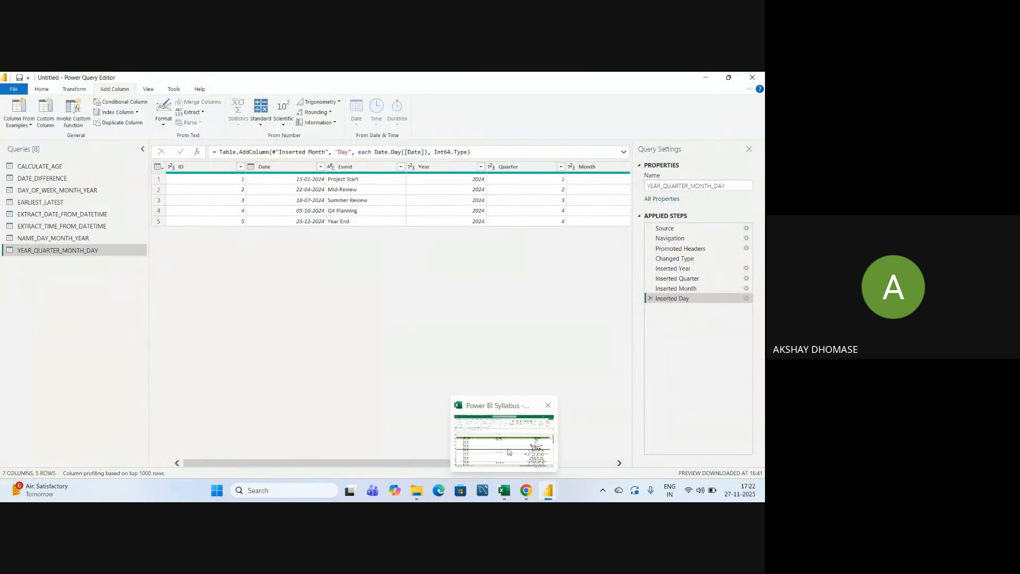
pyautogui.click(502, 449)
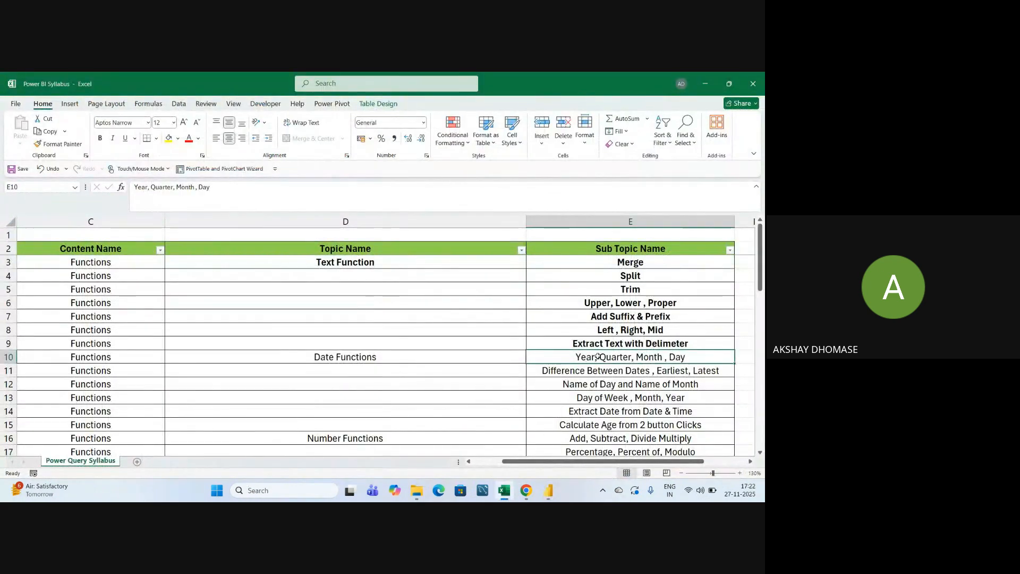
pyautogui.click(584, 370)
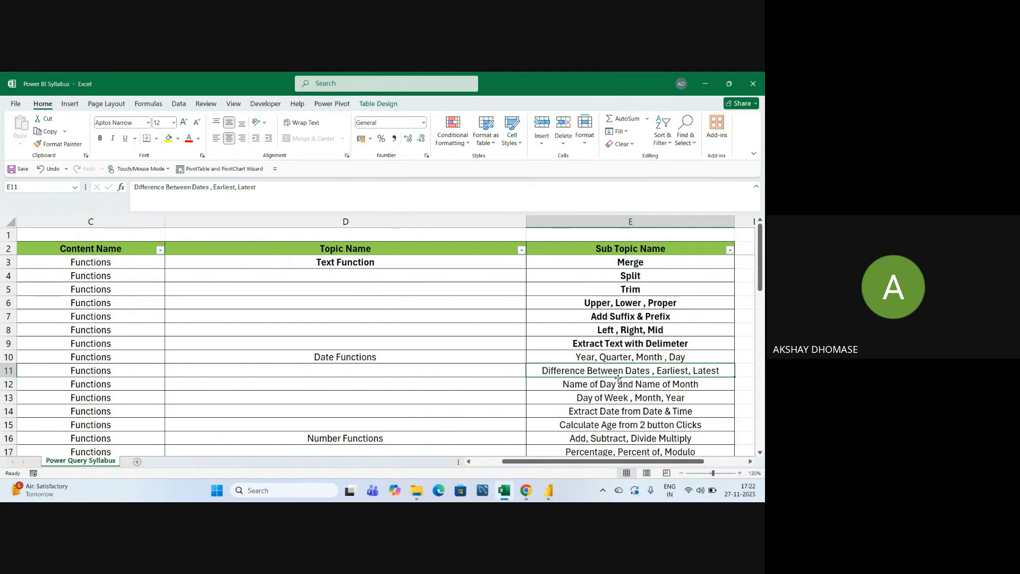
# Switch from the syllabus workbook to Power Query Editor and open the EARLIEST_LATEST query
pyautogui.click(681, 382)
pyautogui.click(686, 369)
pyautogui.hotkey('alt', 'Tab')
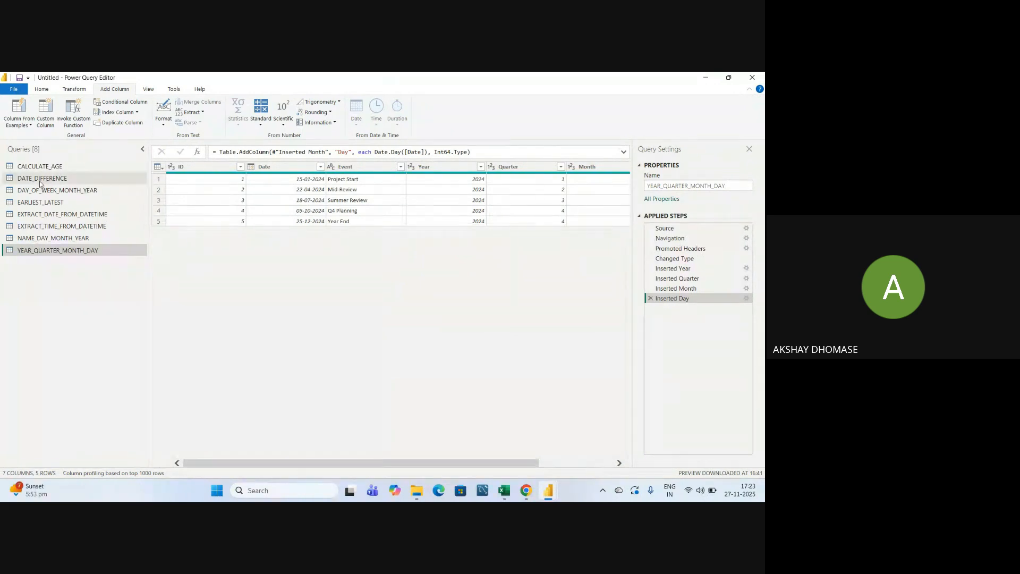
pyautogui.hotkey('alt', 'Tab')
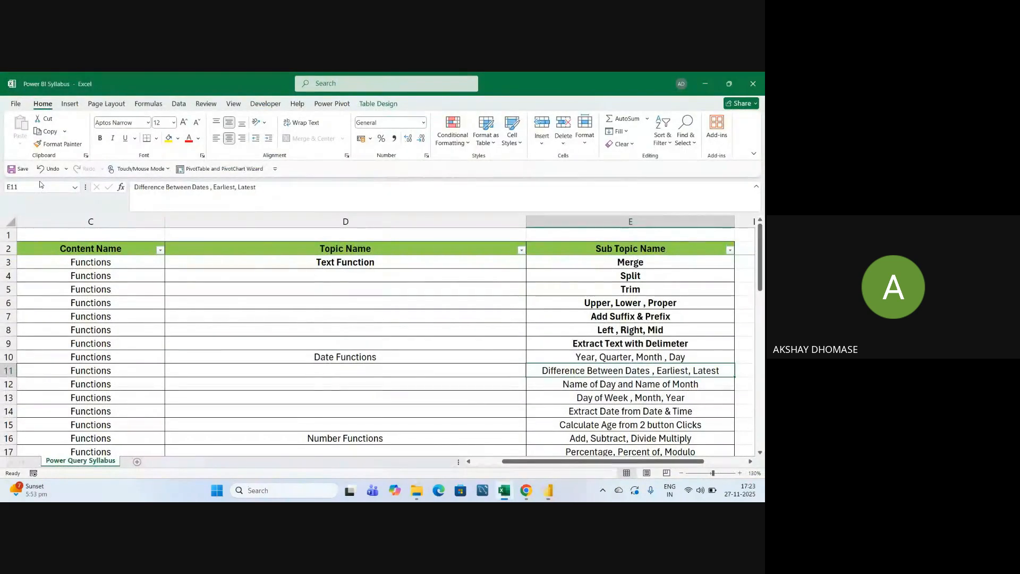
pyautogui.hotkey('alt', 'Tab')
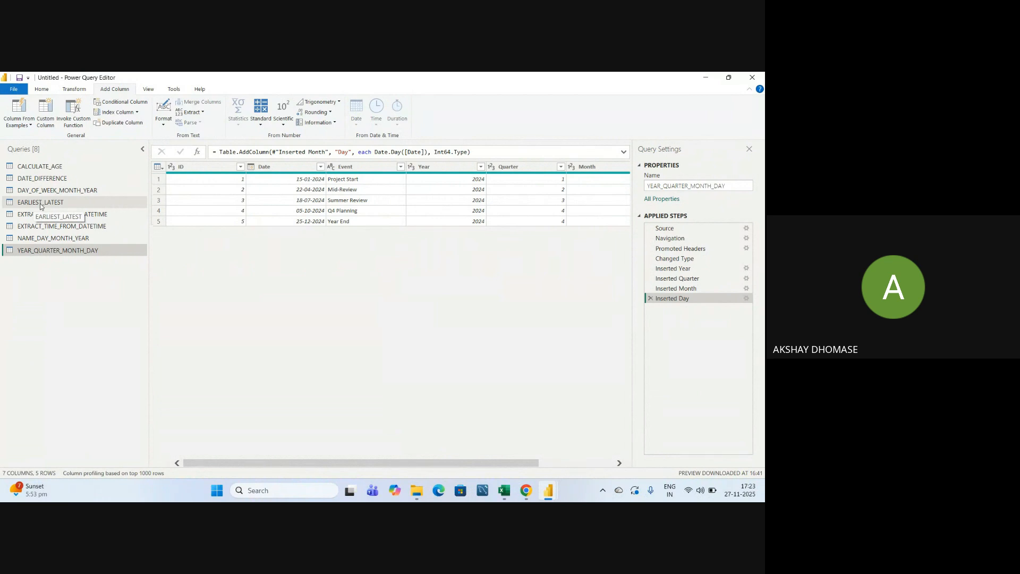
pyautogui.click(40, 205)
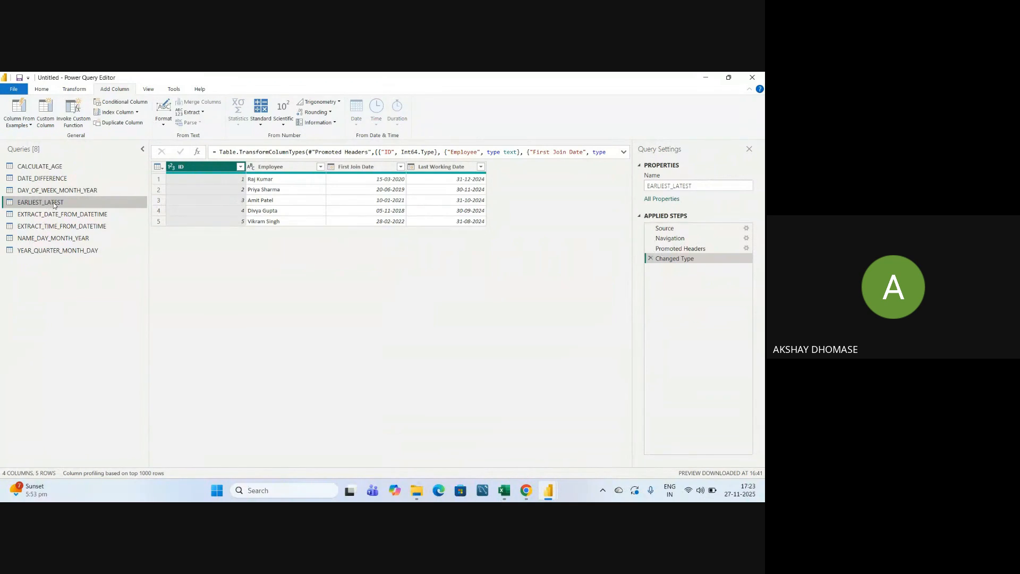
# Add a Subtract Days column that subtracts First Join Date from Last Working Date
pyautogui.click(356, 168)
pyautogui.click(437, 168)
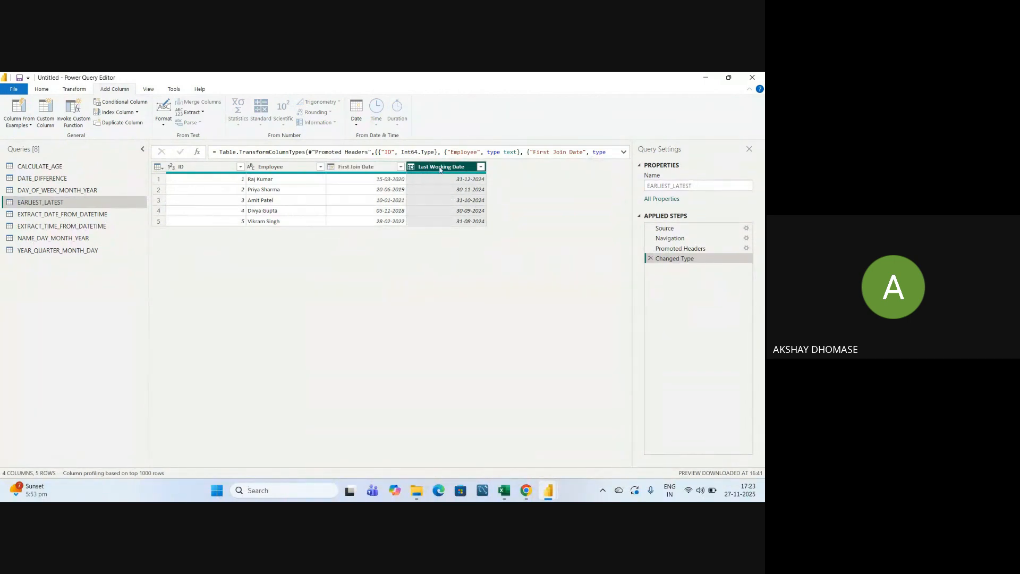
pyautogui.click(379, 167)
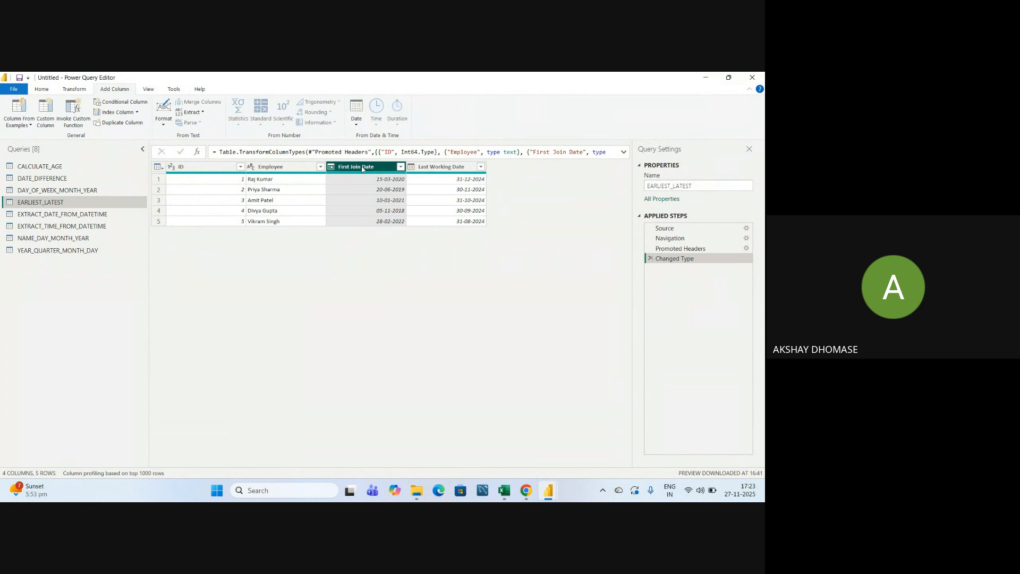
pyautogui.click(446, 168)
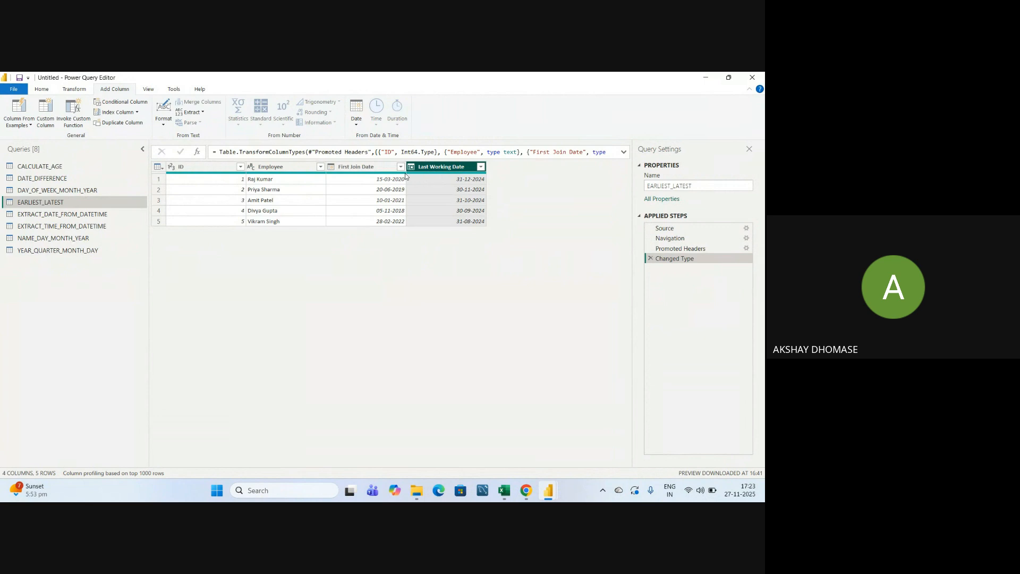
pyautogui.keyDown('ctrl'); pyautogui.click(360, 168); pyautogui.keyUp('ctrl')
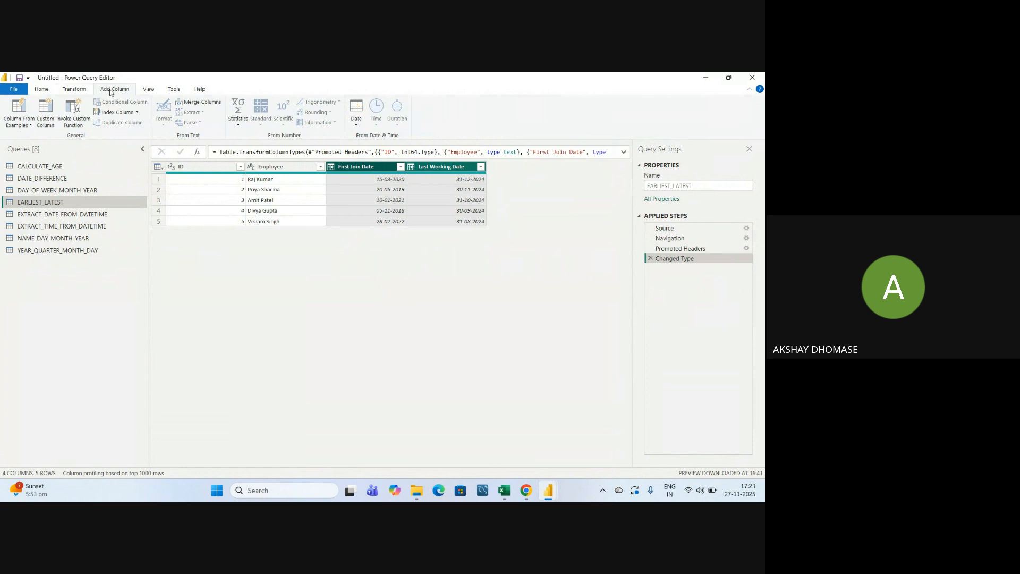
pyautogui.click(355, 126)
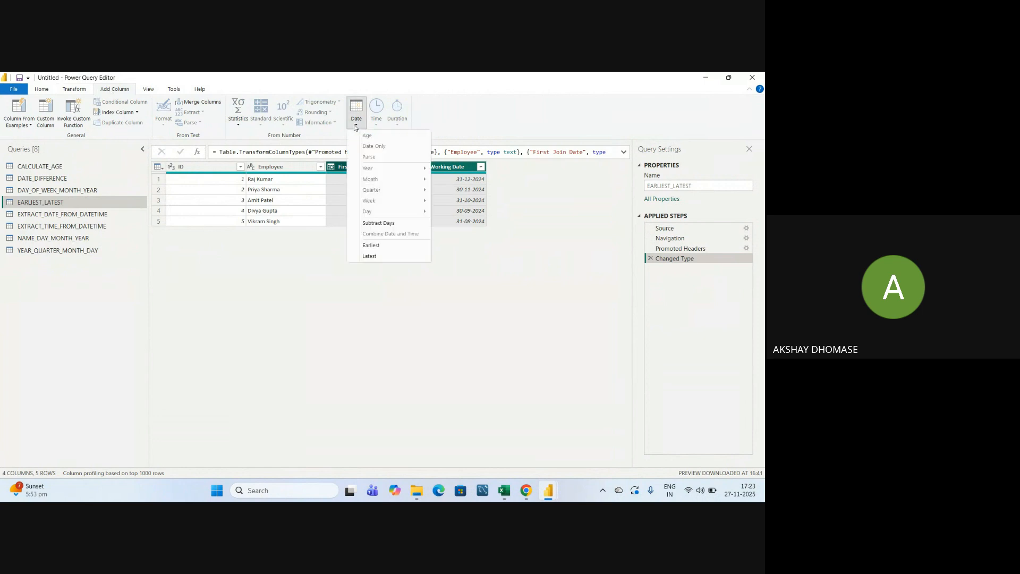
pyautogui.click(392, 227)
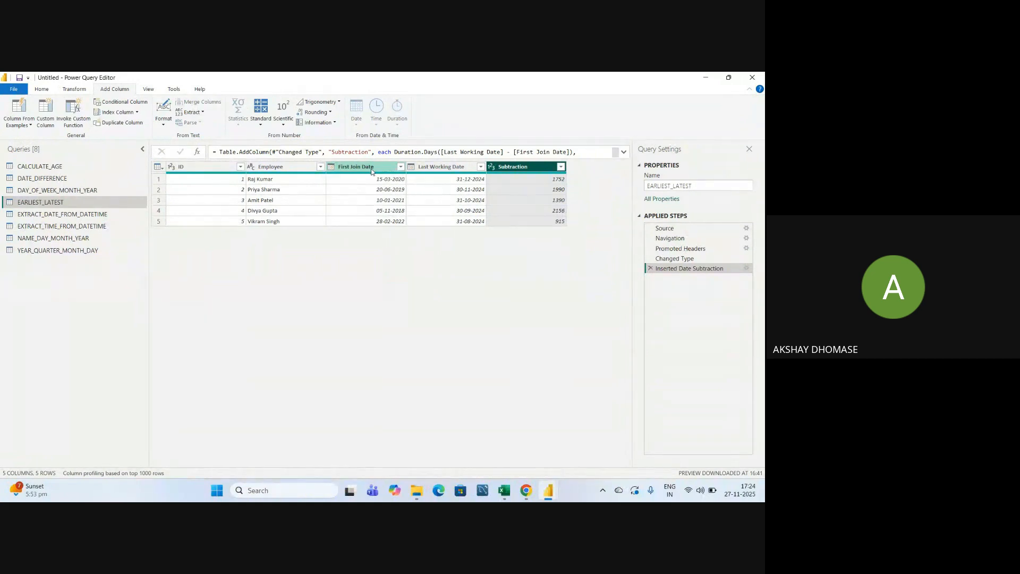
# Add a column with the earliest date from the Last Working Date and First Join Date columns
pyautogui.click(443, 167)
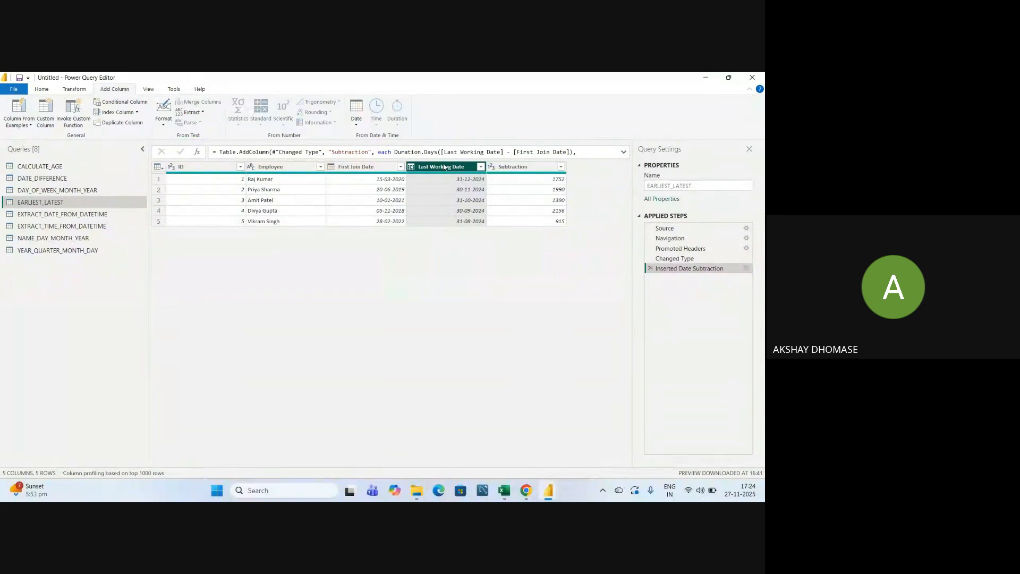
pyautogui.keyDown('ctrl'); pyautogui.click(373, 168); pyautogui.keyUp('ctrl')
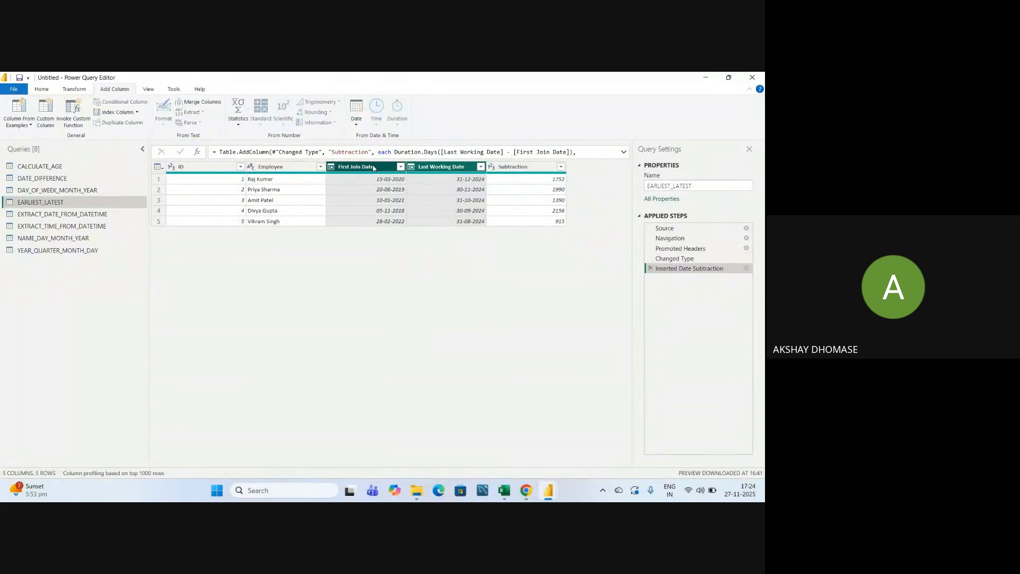
pyautogui.click(355, 125)
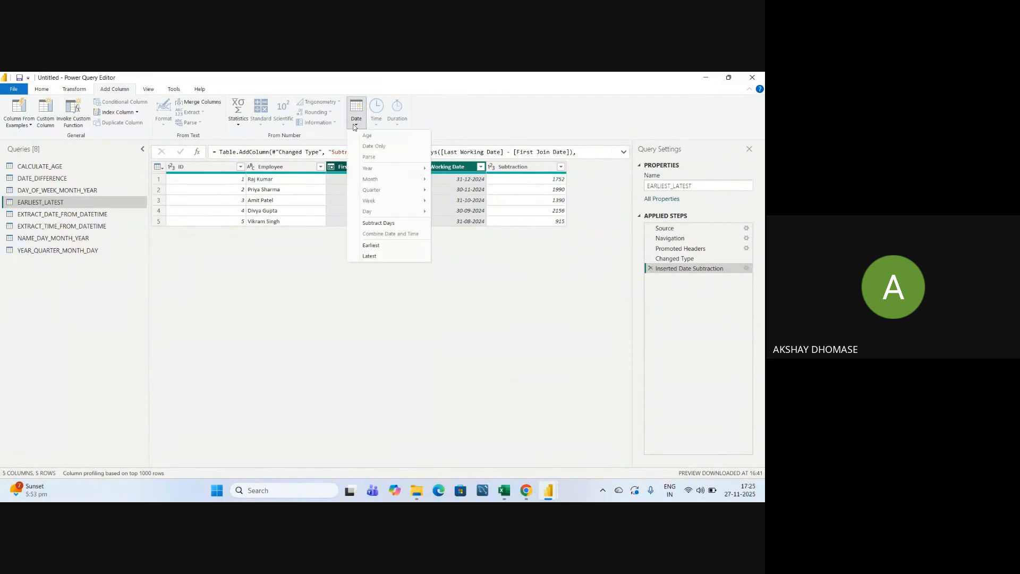
pyautogui.click(371, 246)
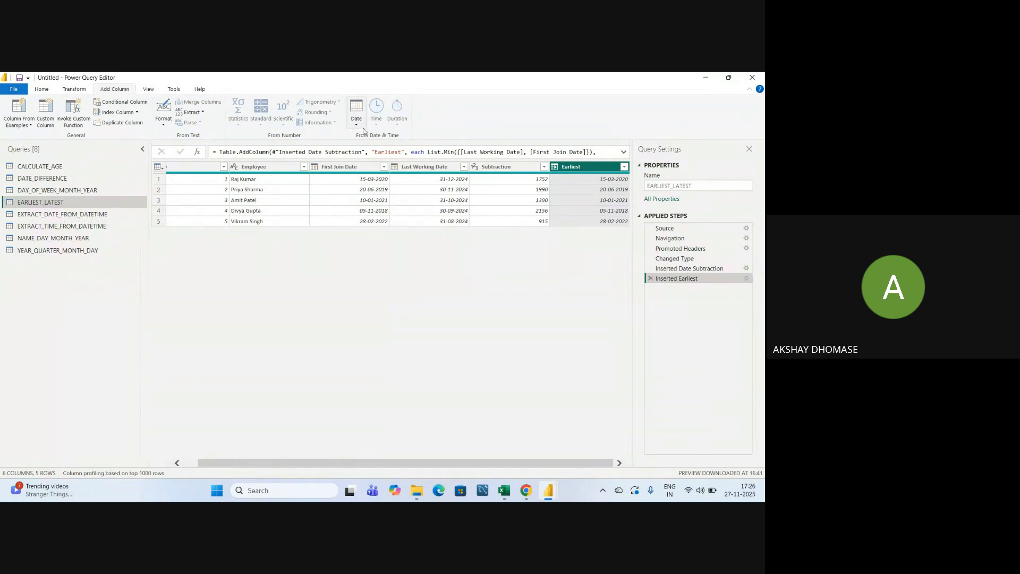
# Add a column with the latest of Last Working Date and First Join Date, and inspect its first row
pyautogui.click(423, 168)
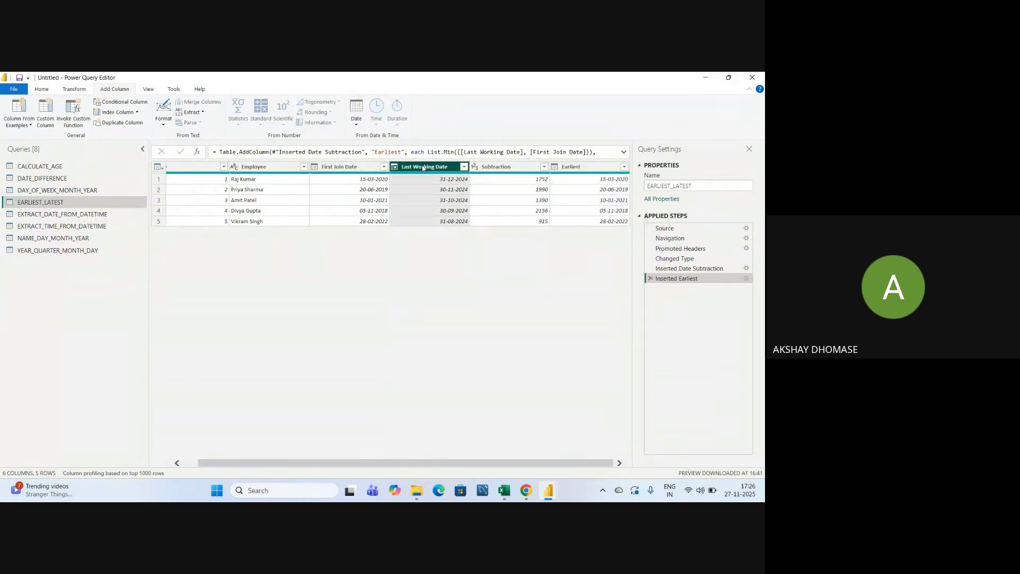
pyautogui.keyDown('ctrl'); pyautogui.click(367, 168); pyautogui.keyUp('ctrl')
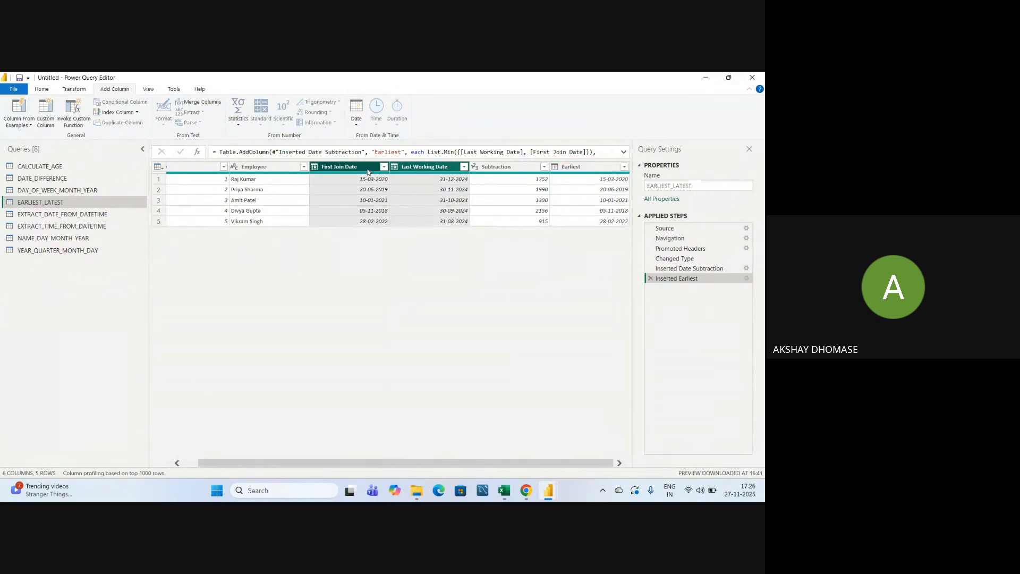
pyautogui.click(356, 126)
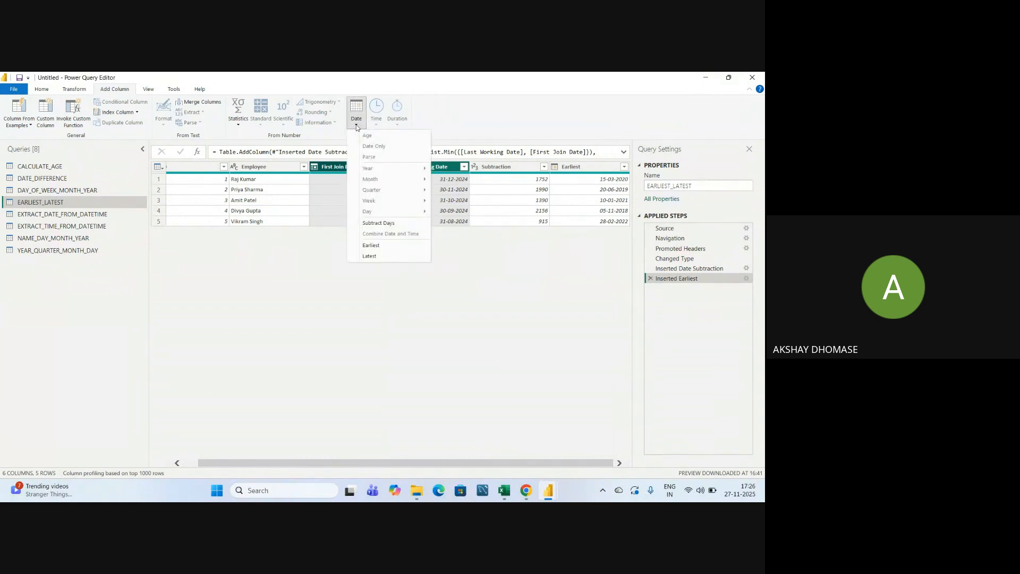
pyautogui.click(370, 256)
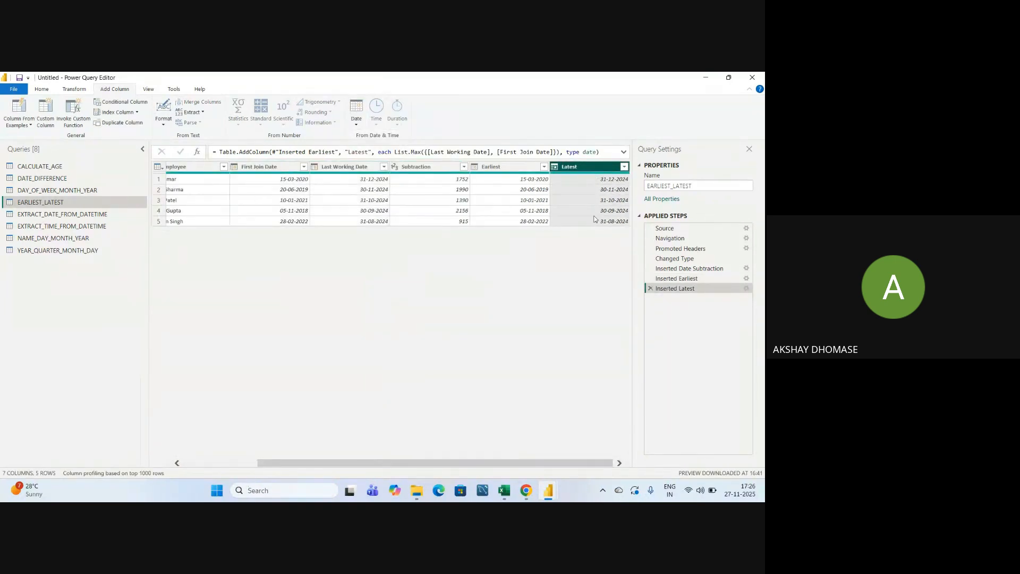
pyautogui.click(290, 181)
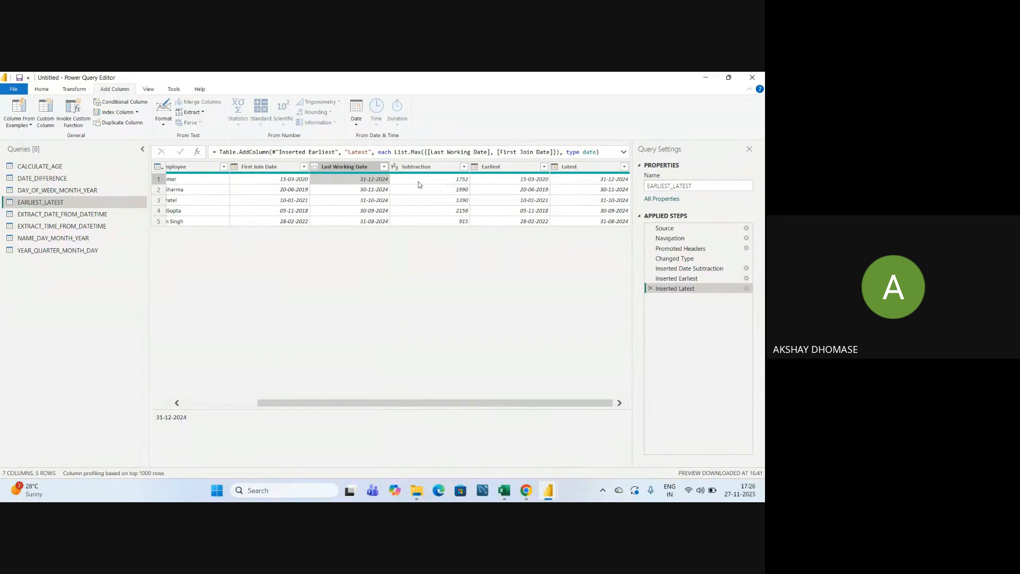
pyautogui.click(608, 181)
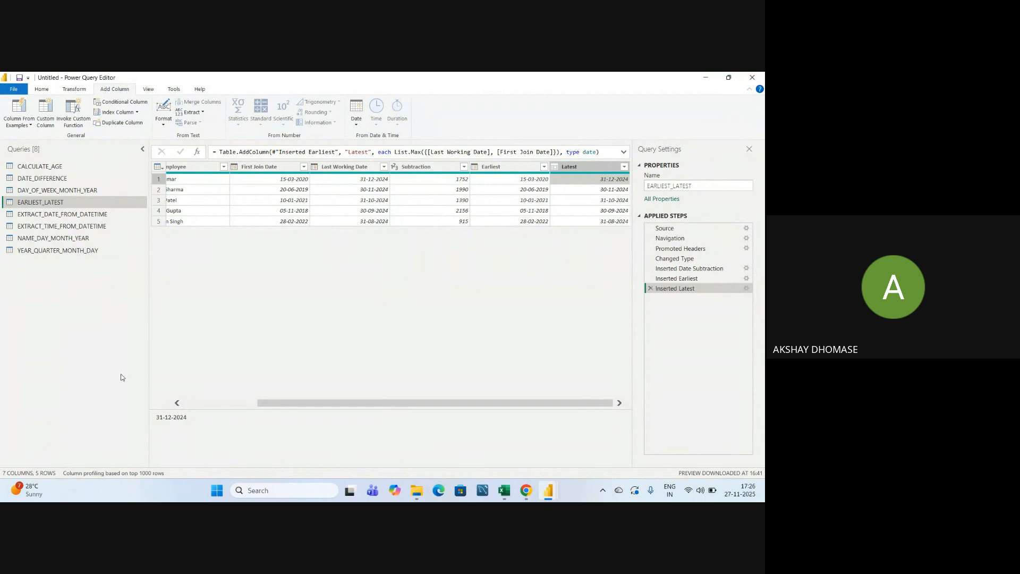
# Switch to the Power BI Syllabus workbook in Excel and select the Name of Day and Name of Month entry
pyautogui.hotkey('alt', 'Tab')
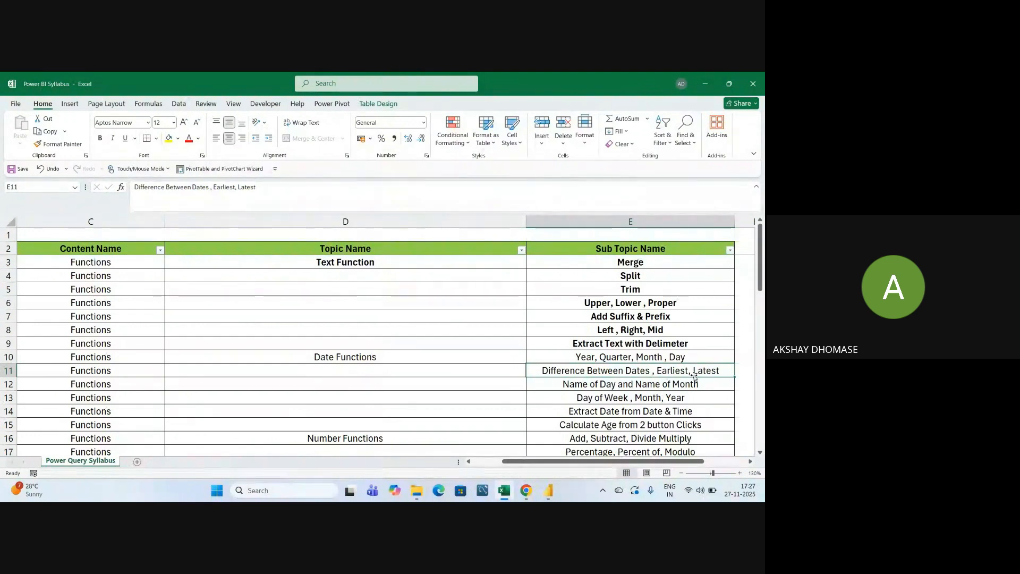
pyautogui.click(626, 384)
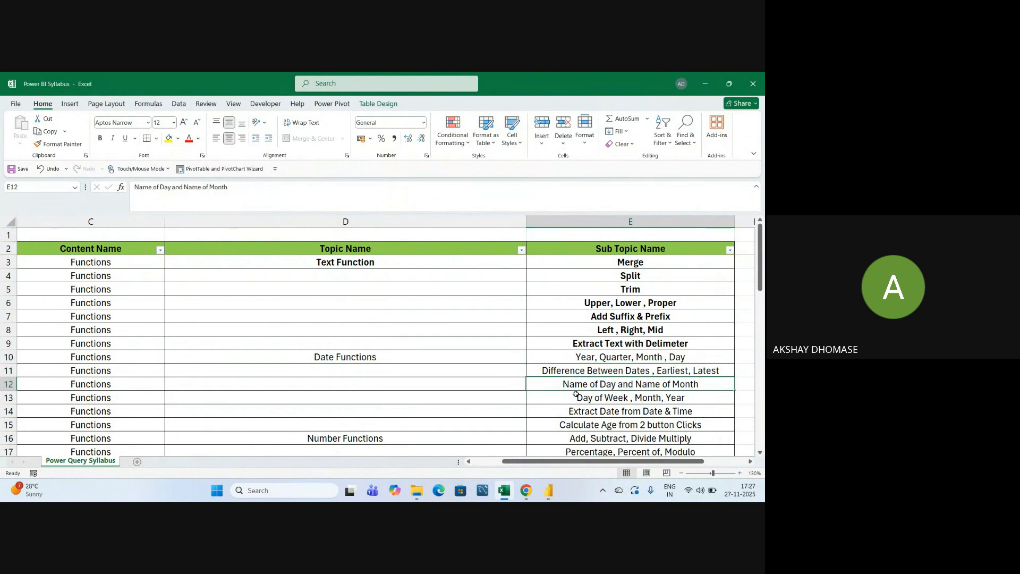
# Check the in-call messages in the Google Meet window and return to the syllabus workbook in Excel
pyautogui.hotkey('alt', 'Tab')
pyautogui.hotkey('alt', 'Tab')
pyautogui.hotkey('alt', 'Tab')
pyautogui.hotkey('alt', 'Tab')
pyautogui.hotkey('alt', 'Tab')
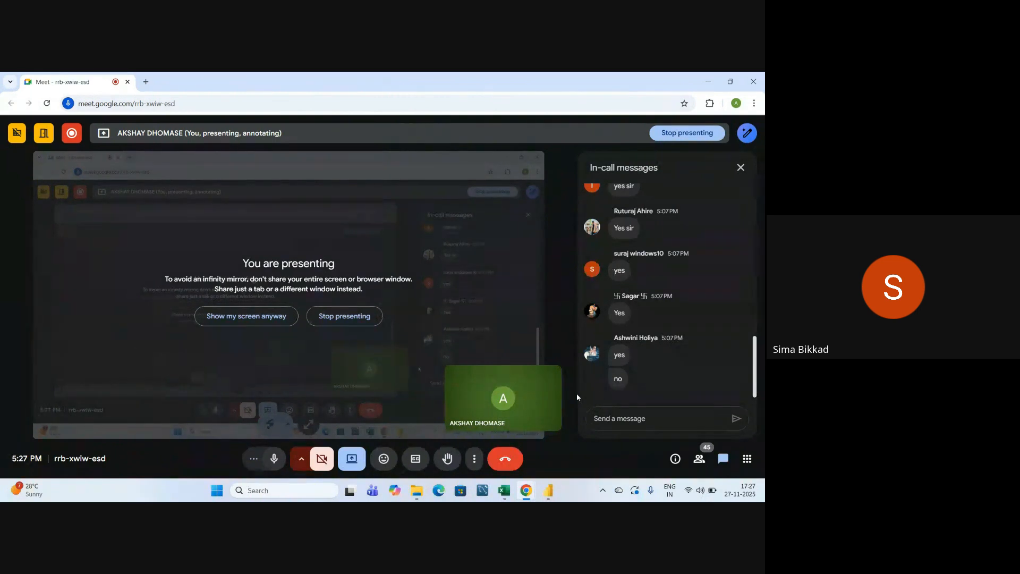
pyautogui.hotkey('alt', 'Tab')
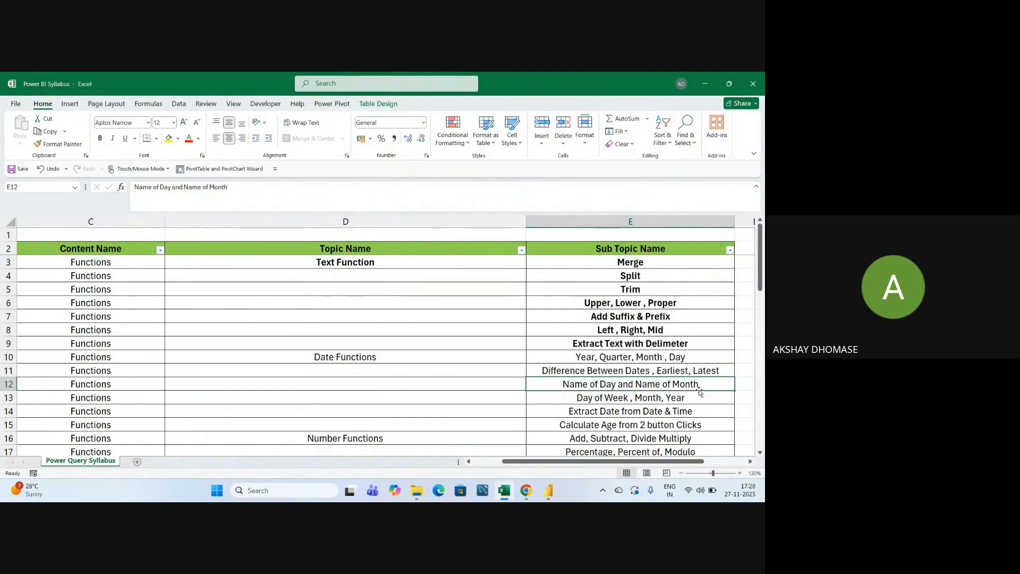
# Reselect the Name of Day and Name of Month entry, switch to Power Query Editor and open the NAME_DAY_MONTH_YEAR query
pyautogui.click(677, 407)
pyautogui.click(628, 382)
pyautogui.hotkey('alt', 'Tab')
pyautogui.hotkey('alt', 'Tab')
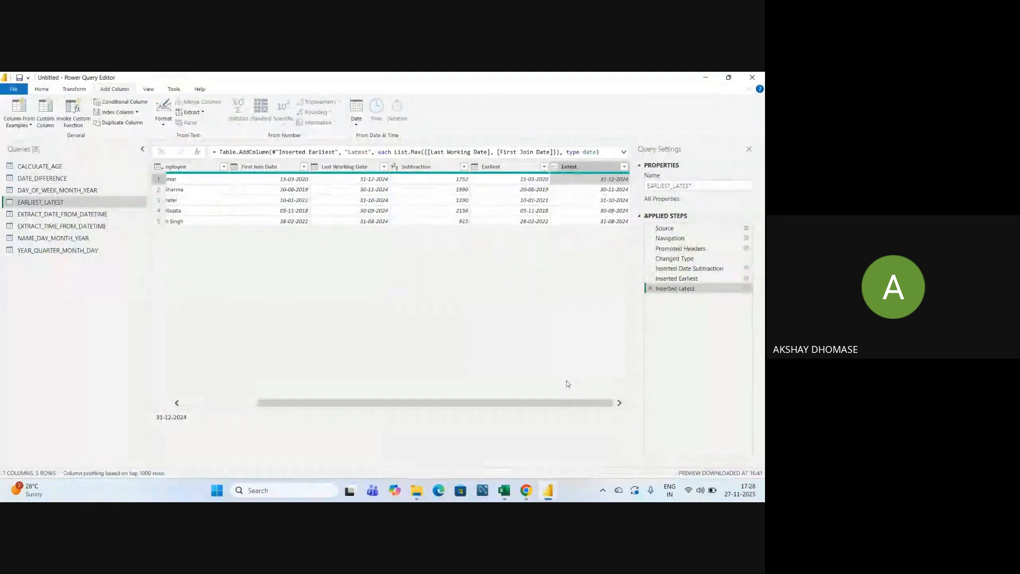
pyautogui.click(38, 238)
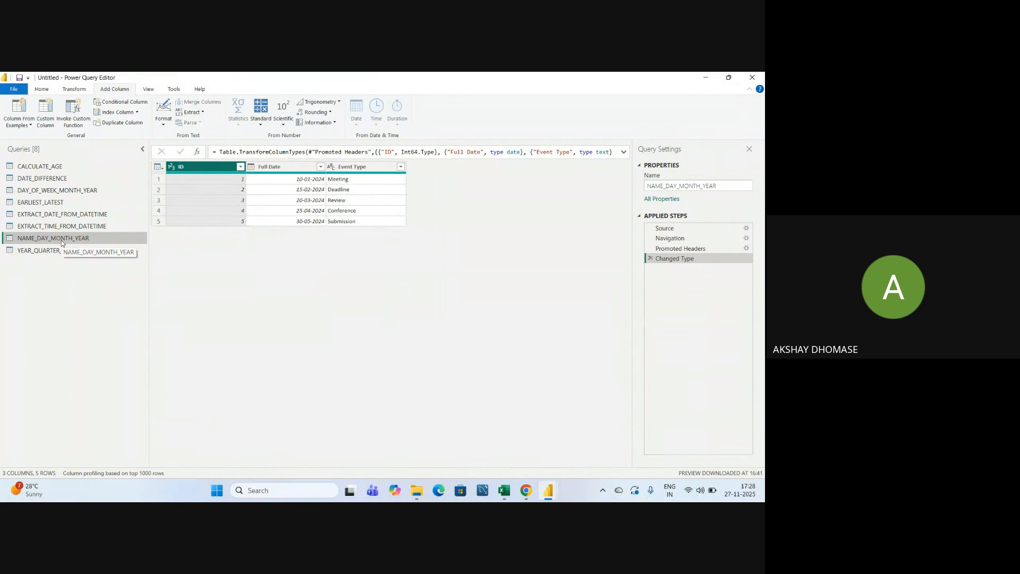
# Add a column with the name of the day taken from the Full Date column
pyautogui.click(272, 168)
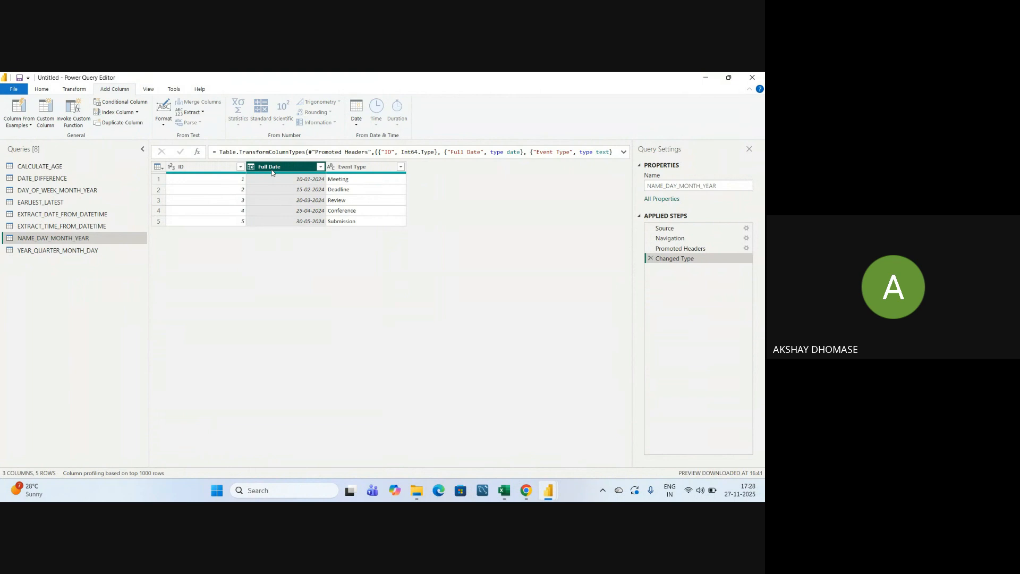
pyautogui.click(358, 124)
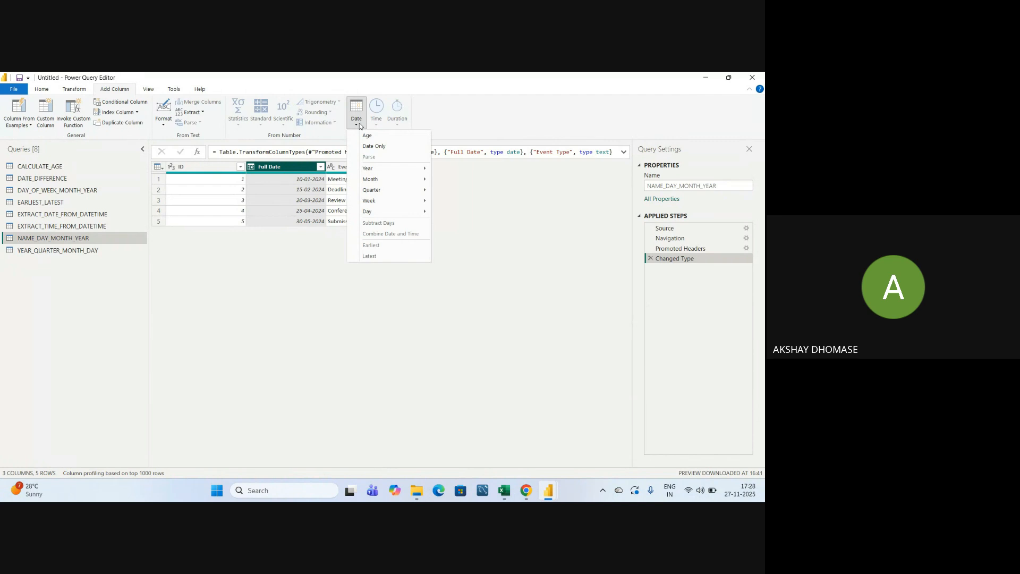
pyautogui.moveTo(369, 215)
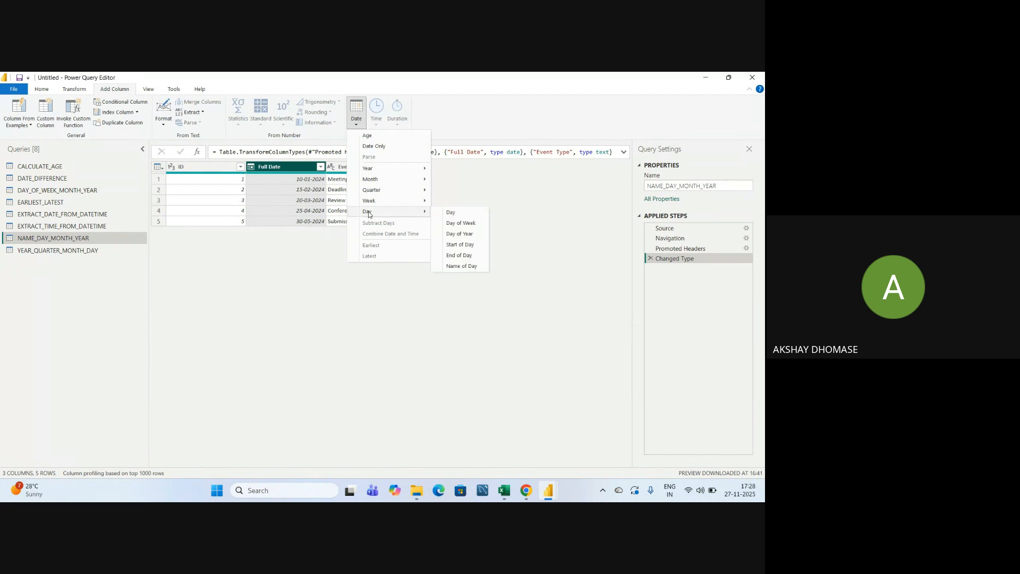
pyautogui.click(462, 265)
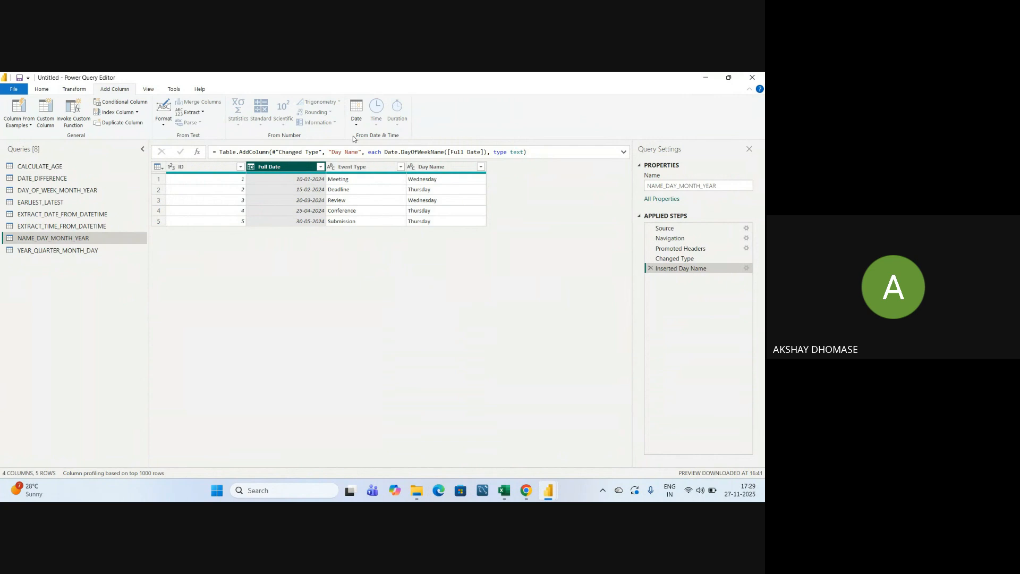
# Check the Google Meet call window and switch to the Power BI Syllabus workbook in Excel
pyautogui.click(359, 123)
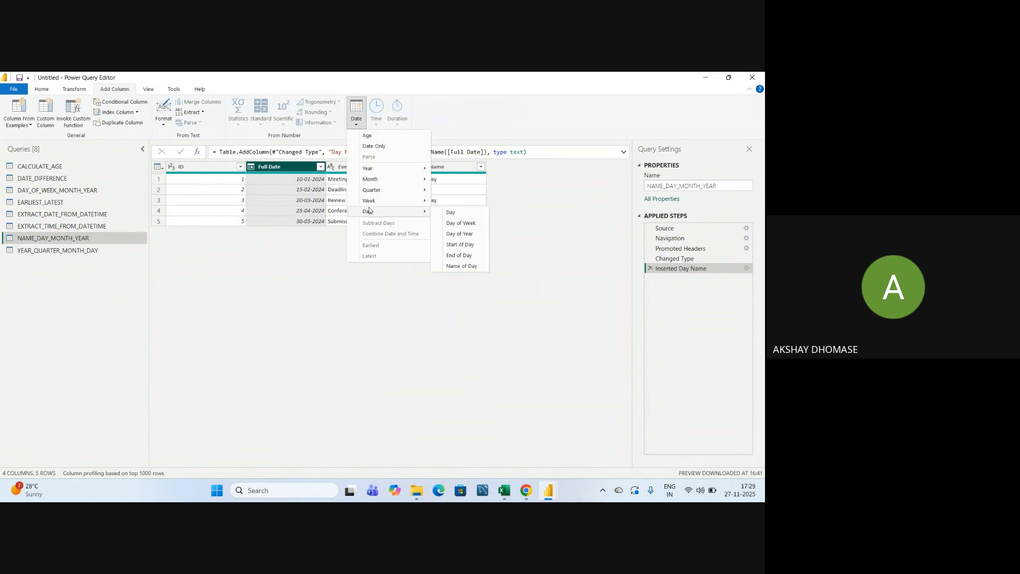
pyautogui.moveTo(375, 181)
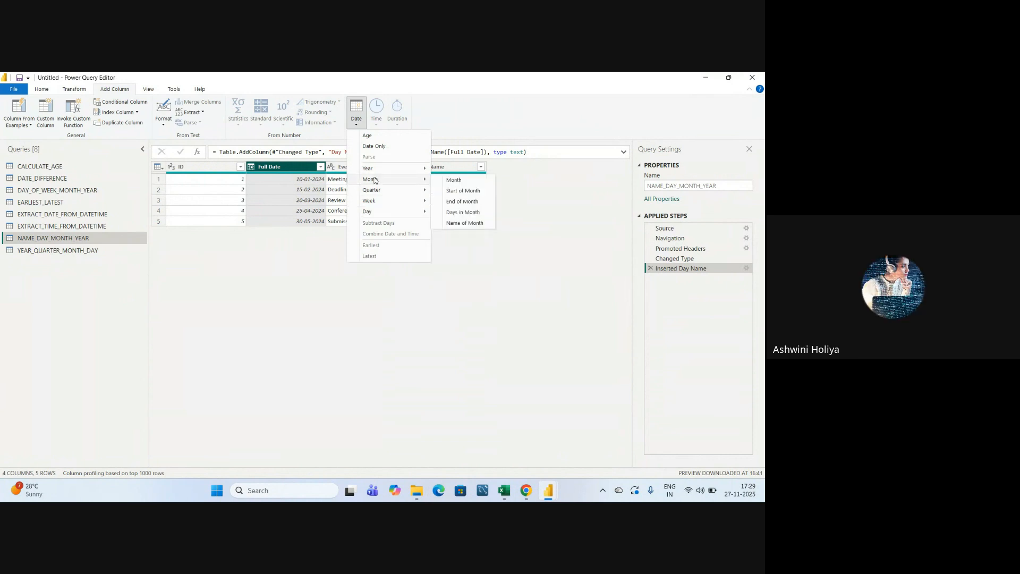
pyautogui.hotkey('alt', 'Tab')
pyautogui.press('Tab')
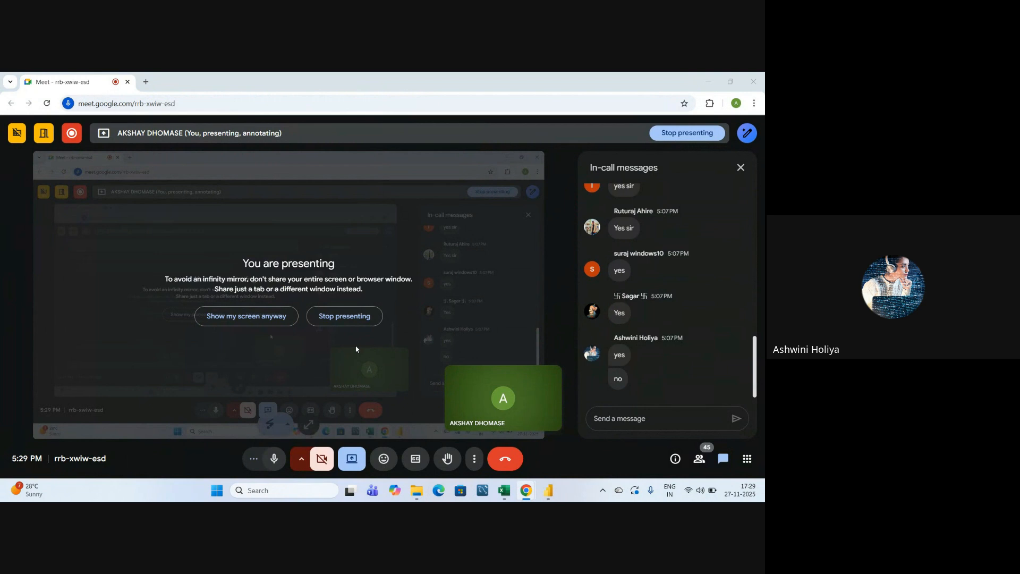
pyautogui.hotkey('alt', 'Tab')
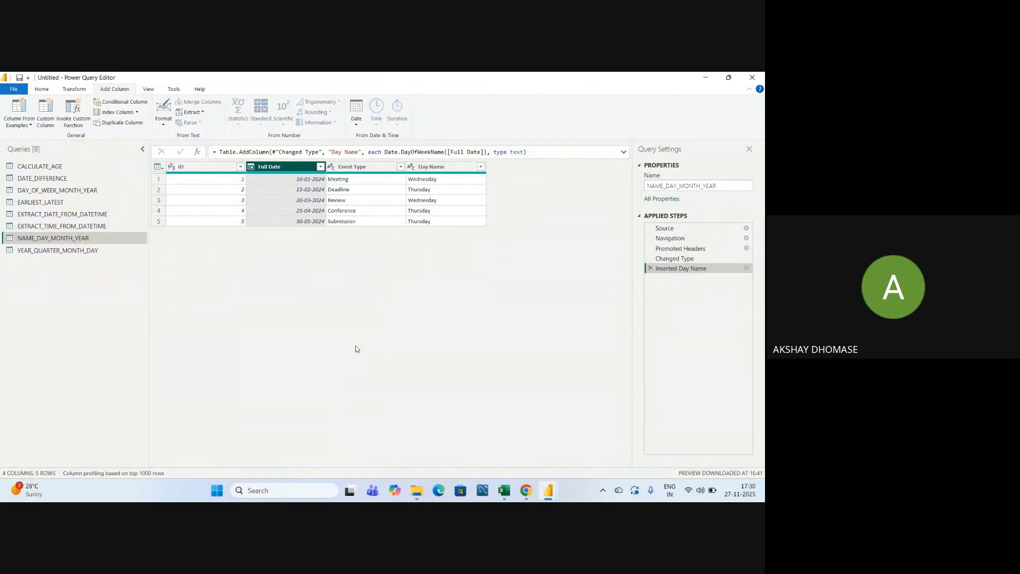
pyautogui.hotkey('alt', 'Tab')
pyautogui.press('Tab')
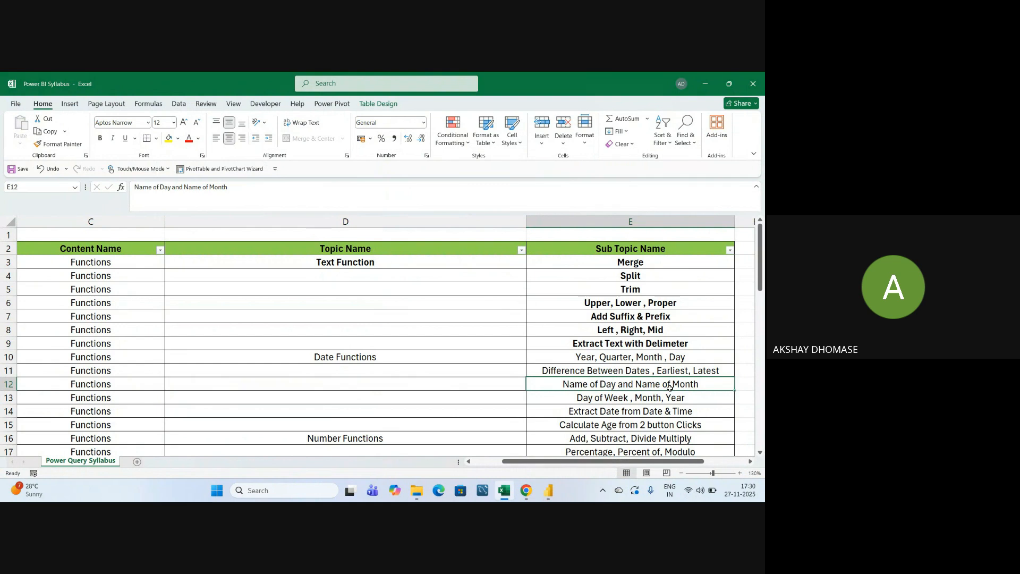
# Switch to Power Query Editor and add a column with the name of the month taken from the Full Date column
pyautogui.hotkey('alt', 'Tab')
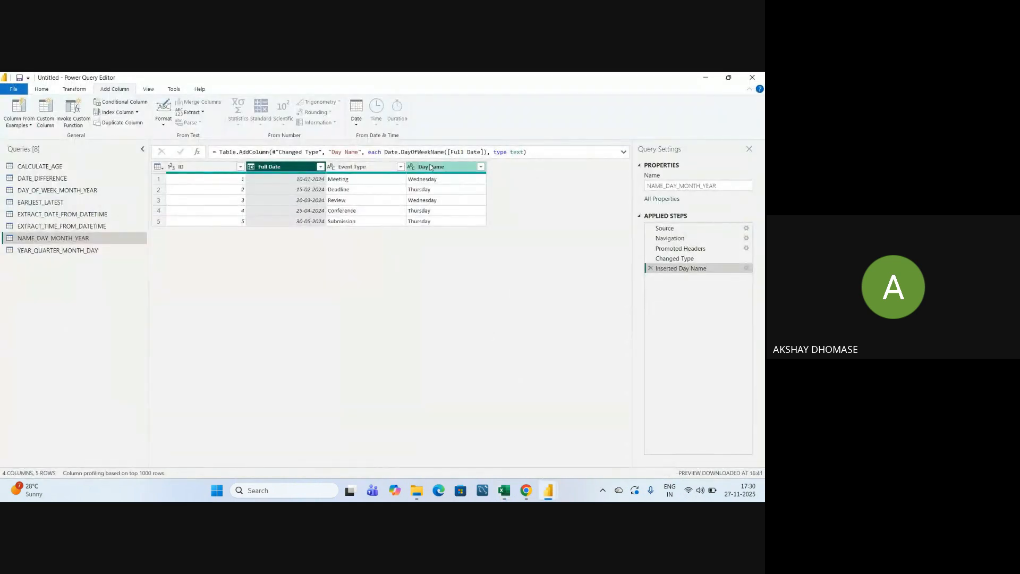
pyautogui.click(289, 168)
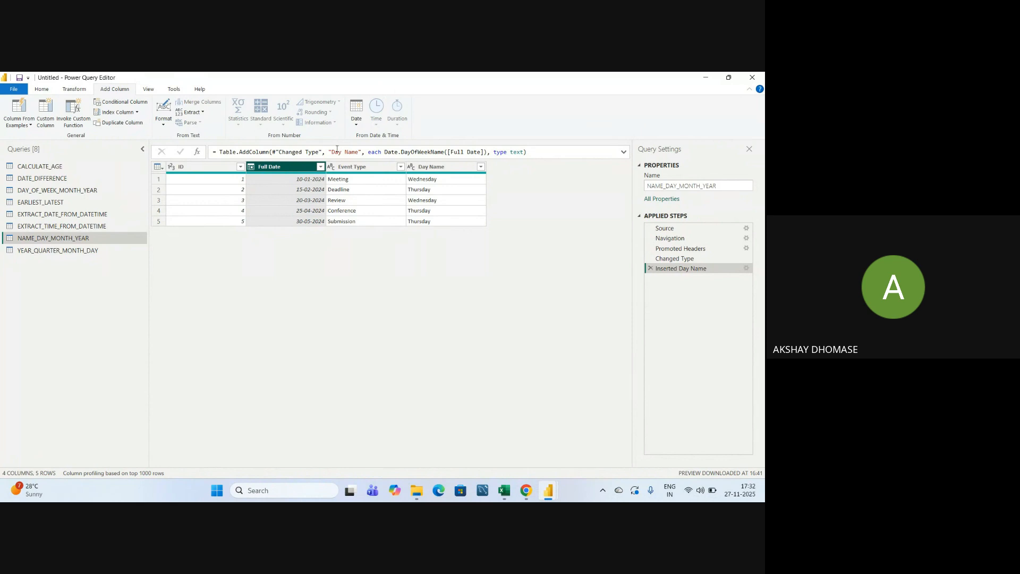
pyautogui.click(357, 124)
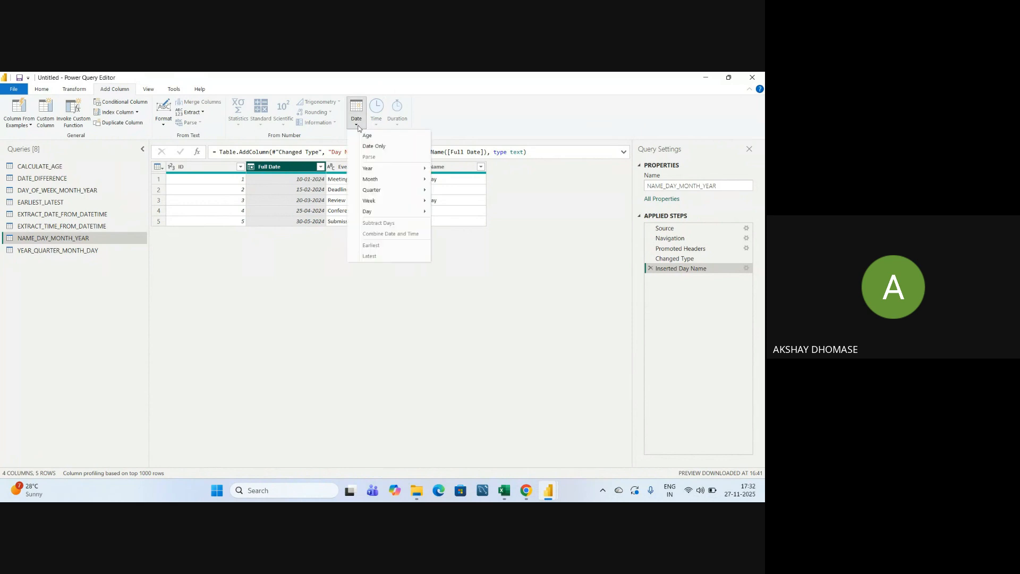
pyautogui.moveTo(373, 180)
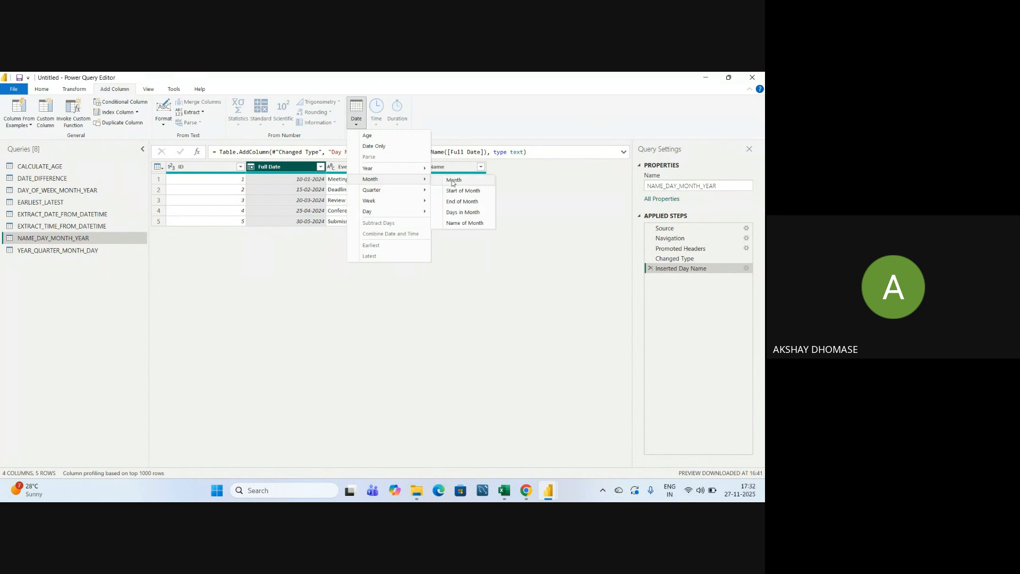
pyautogui.click(457, 222)
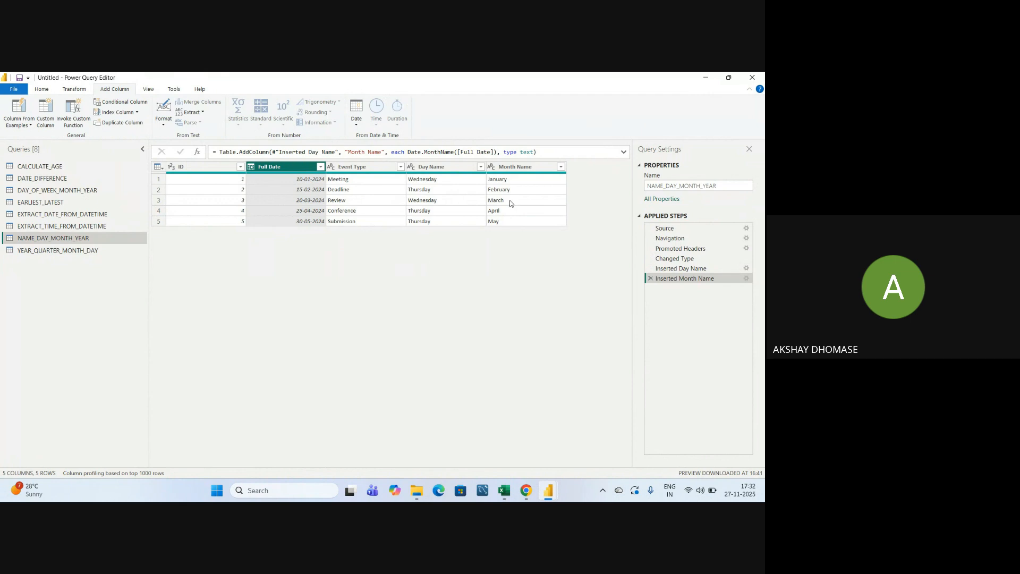
pyautogui.hotkey('alt', 'Tab')
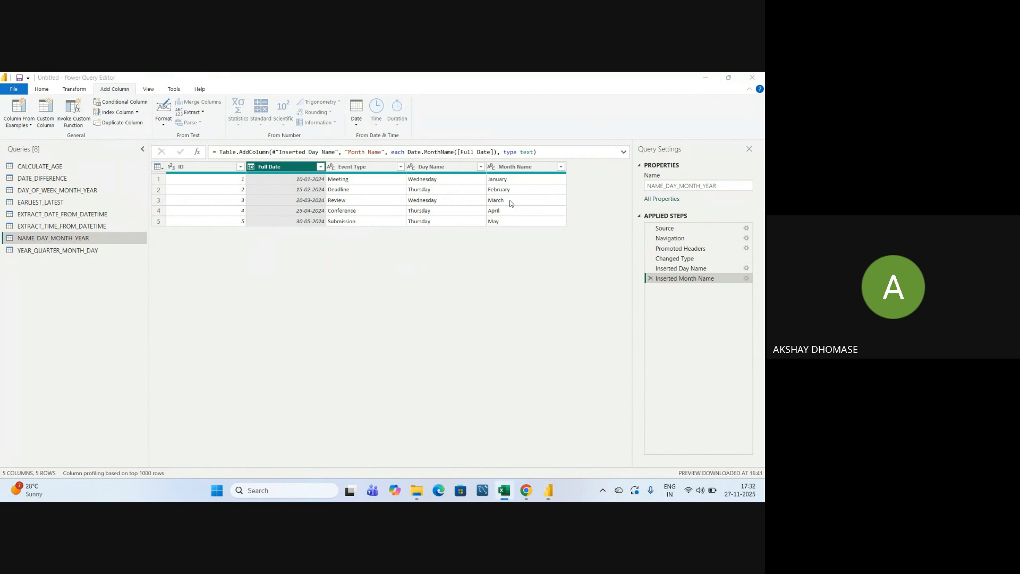
pyautogui.hotkey('alt', 'Tab')
pyautogui.hotkey('alt', 'Tab')
pyautogui.hotkey('alt', 'Tab')
pyautogui.hotkey('alt', 'Tab')
pyautogui.hotkey('alt', 'Tab')
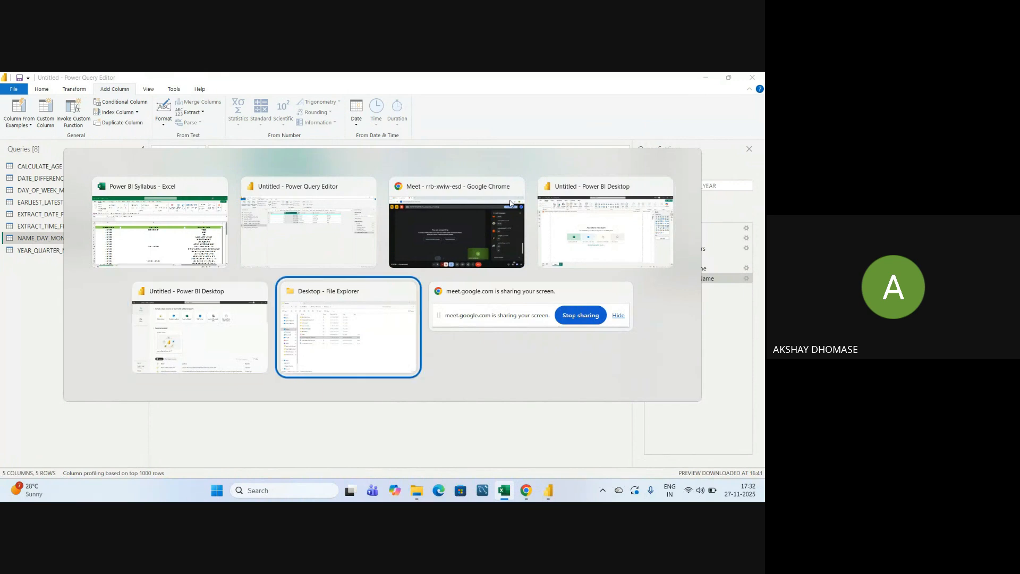
pyautogui.hotkey('alt', 'Tab')
pyautogui.hotkey('alt', 'Tab')
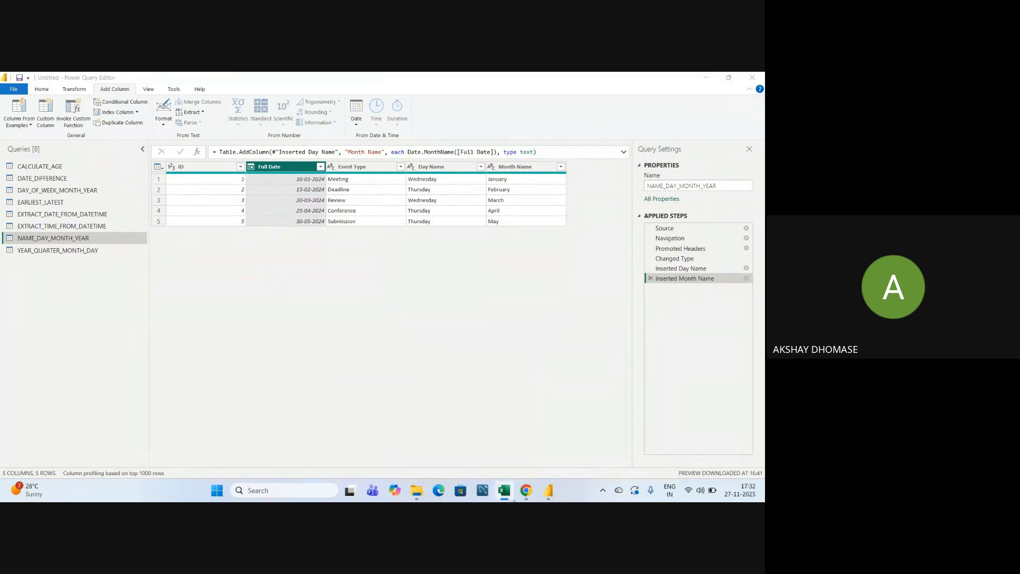
pyautogui.moveTo(505, 492)
pyautogui.hotkey('alt', 'Tab')
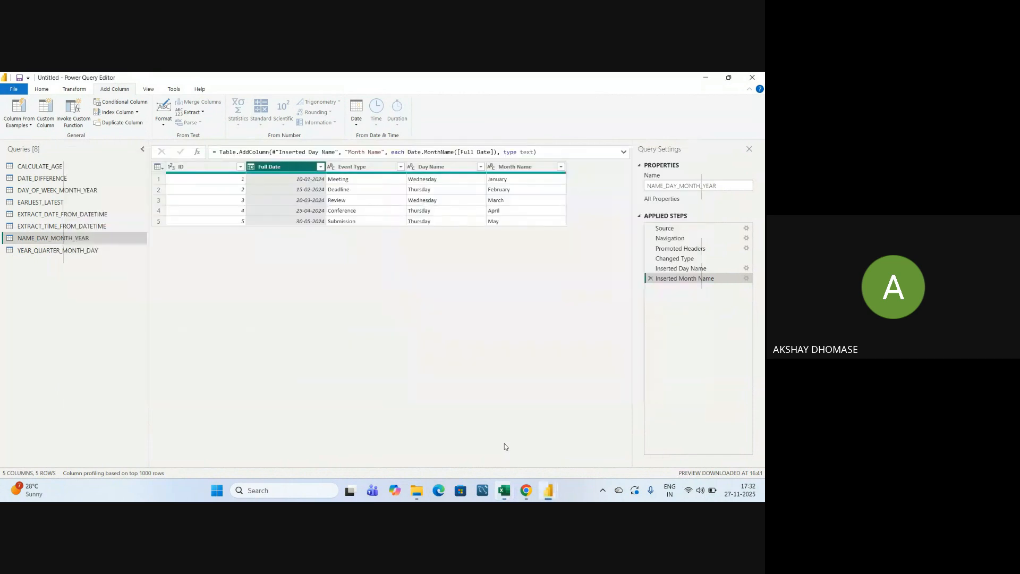
# Select the Day of Week, Month, Year entry in the Excel syllabus and open the DAY_OF_WEEK_MONTH_YEAR query in Power Query Editor
pyautogui.hotkey('alt', 'Tab')
pyautogui.hotkey('alt', 'Tab')
pyautogui.hotkey('alt', 'Tab')
pyautogui.hotkey('alt', 'Tab')
pyautogui.hotkey('alt', 'Tab')
pyautogui.hotkey('alt', 'Tab')
pyautogui.hotkey('alt', 'Tab')
pyautogui.hotkey('alt', 'Tab')
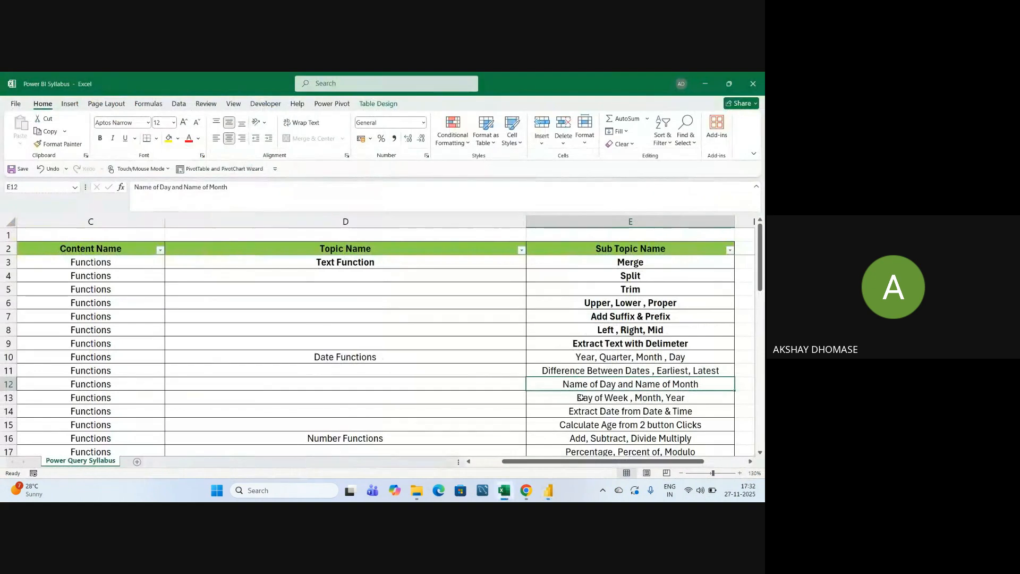
pyautogui.click(587, 403)
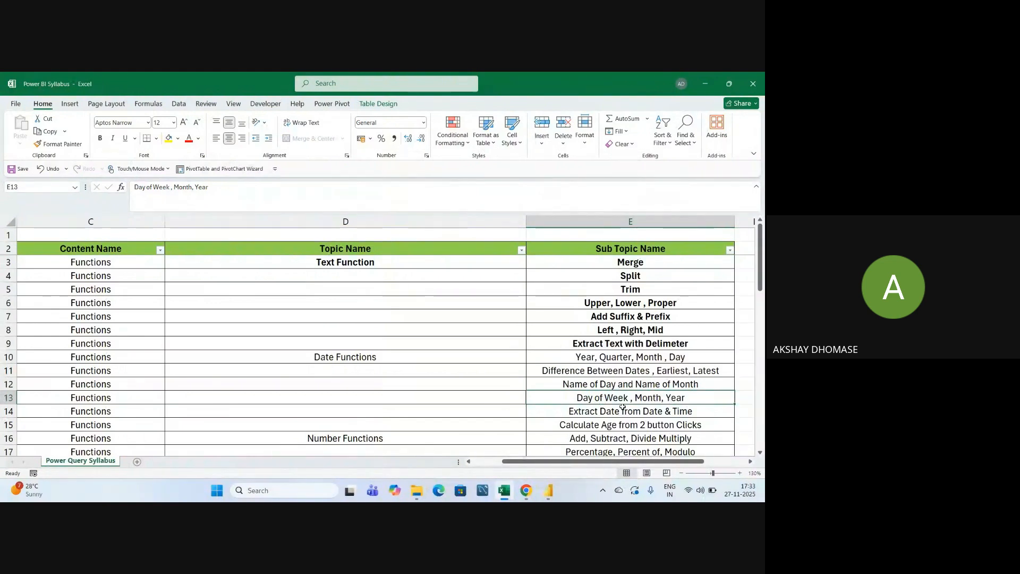
pyautogui.hotkey('alt', 'Tab')
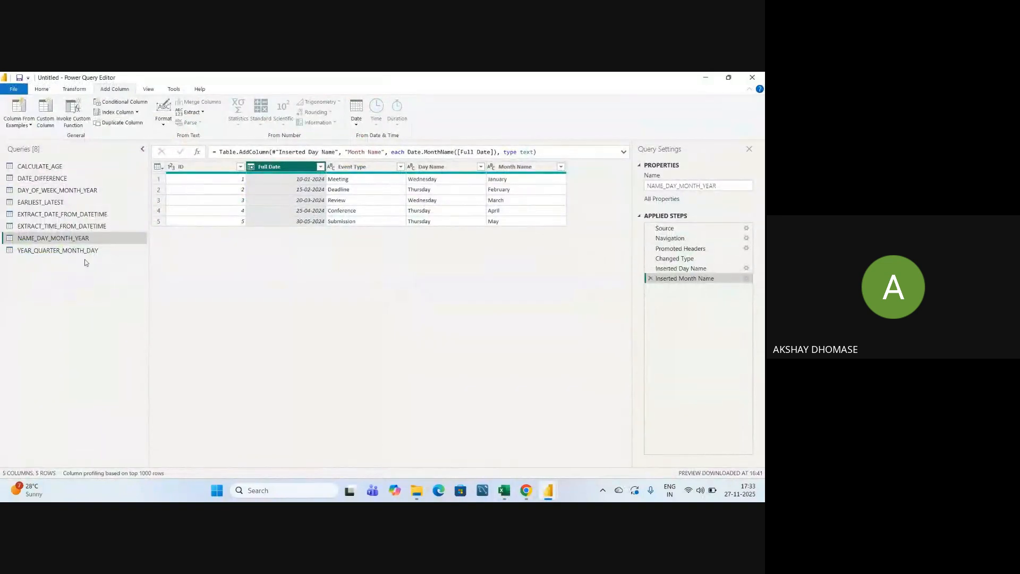
pyautogui.click(36, 192)
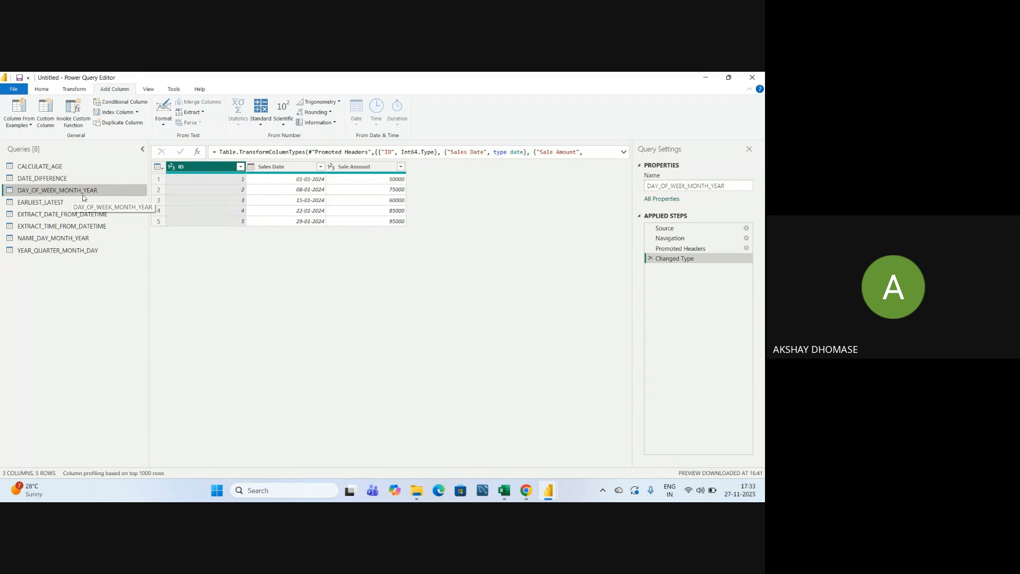
# Try adding a Week of Year column from the Sales Date column and delete that applied step
pyautogui.click(276, 169)
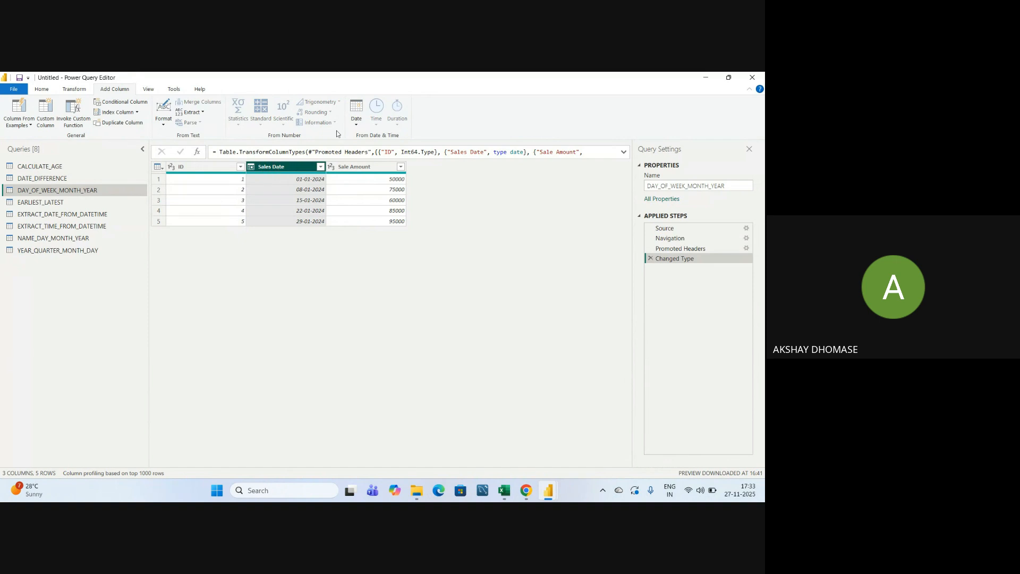
pyautogui.click(356, 125)
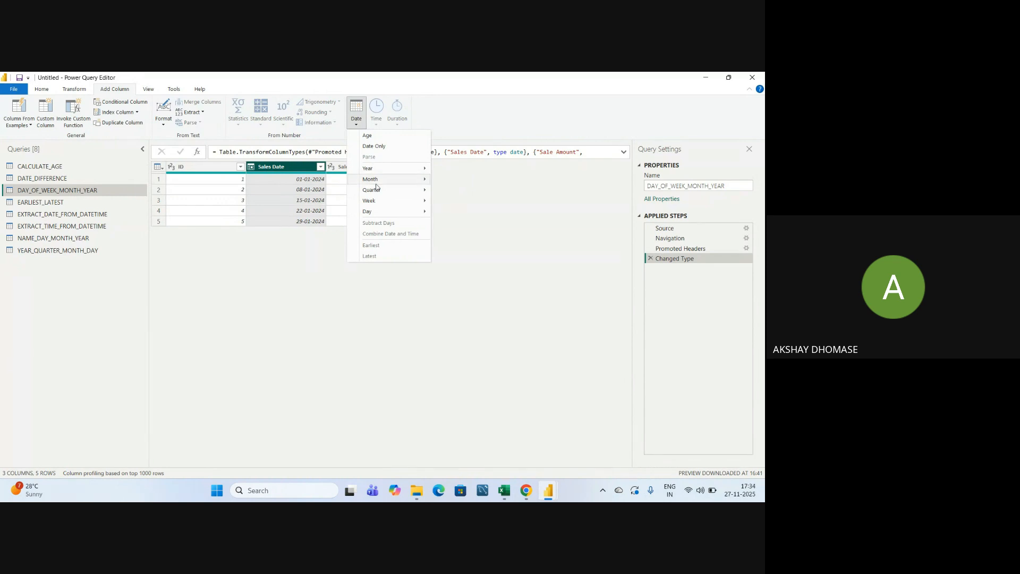
pyautogui.moveTo(376, 204)
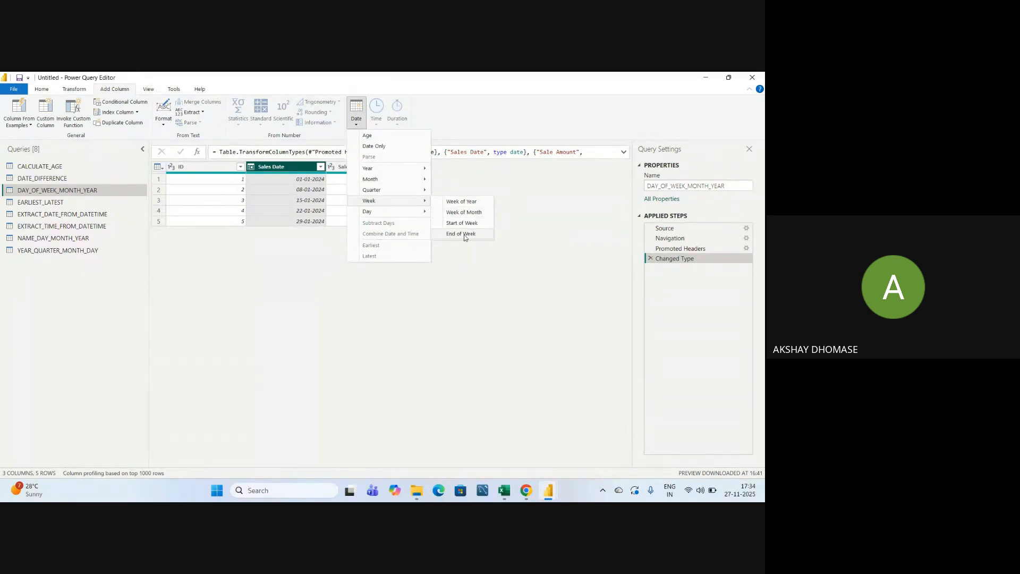
pyautogui.click(457, 205)
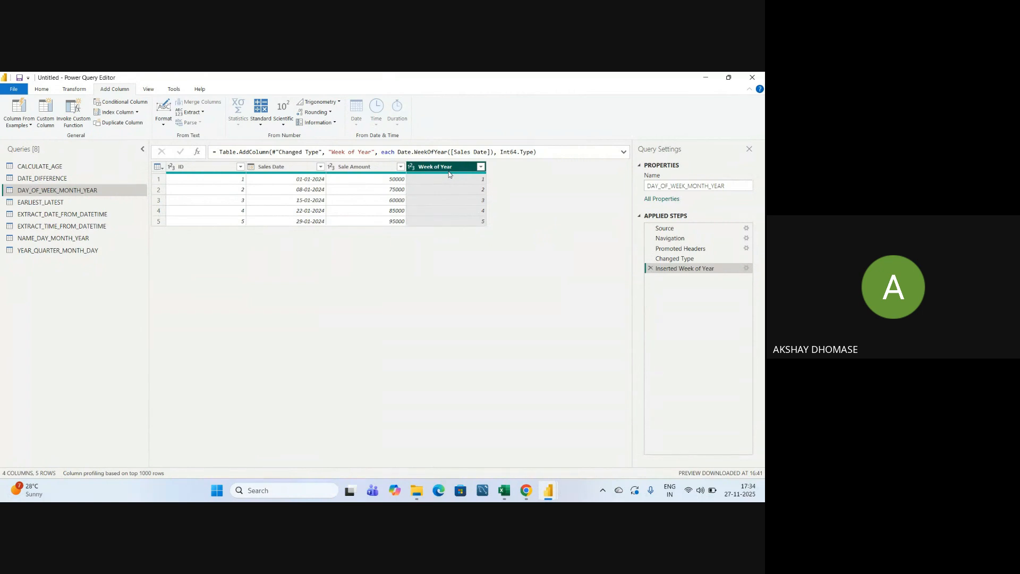
pyautogui.click(651, 268)
# Add a Day of Week column based on the Sales Date column
pyautogui.click(282, 167)
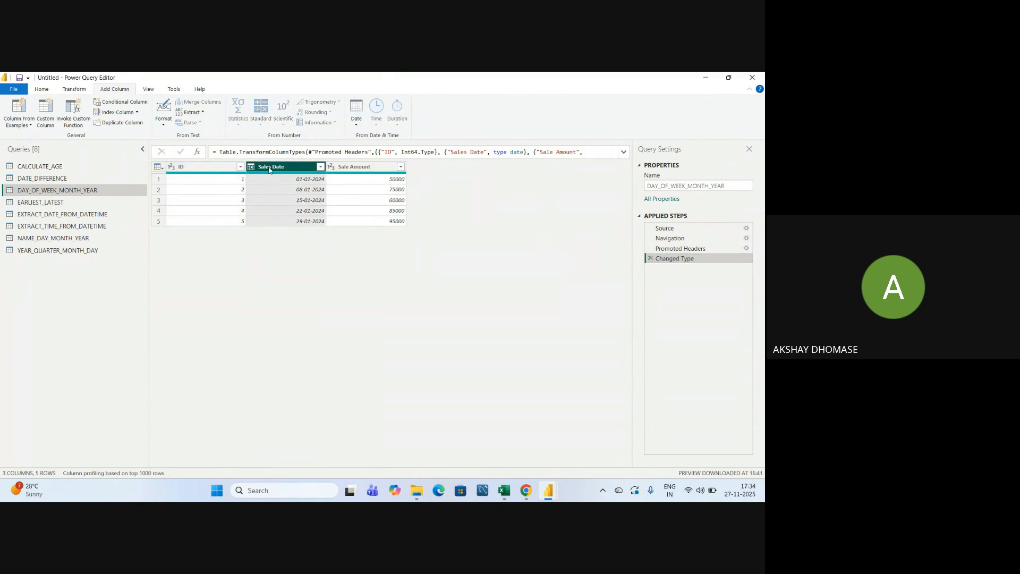
pyautogui.click(357, 126)
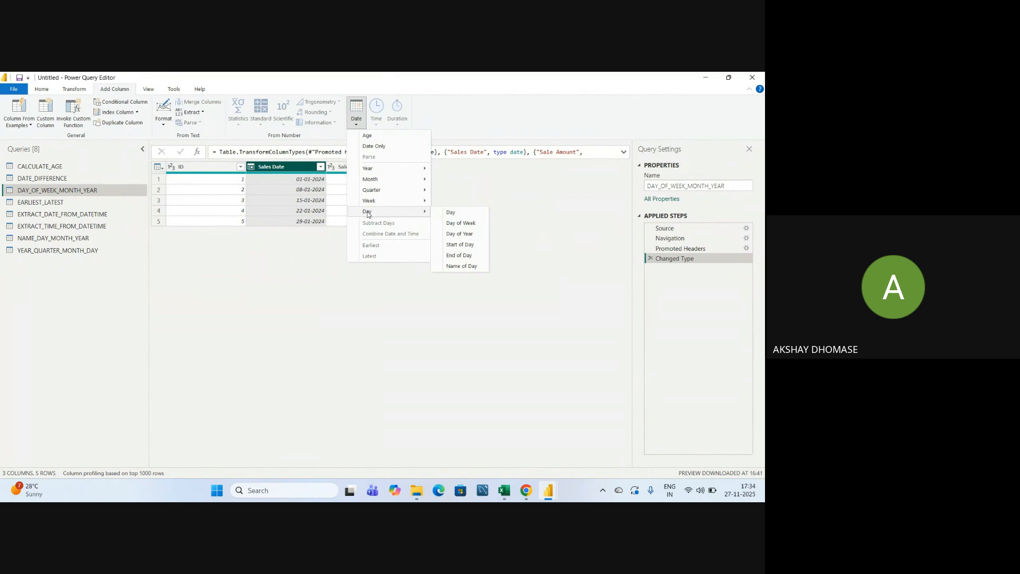
pyautogui.click(454, 226)
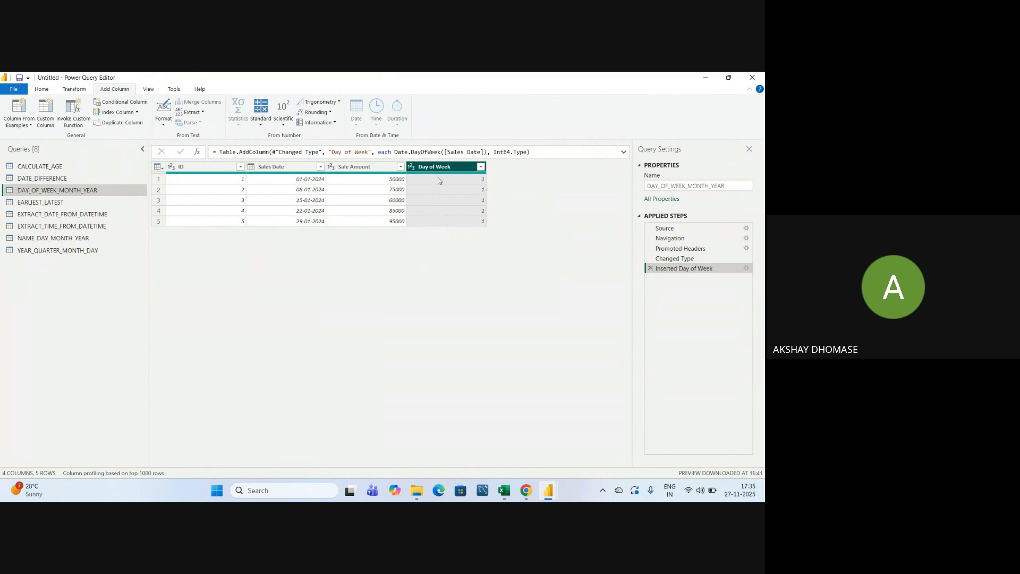
# Add a Day column extracting the day number from the Sales Date column
pyautogui.click(289, 166)
pyautogui.click(357, 120)
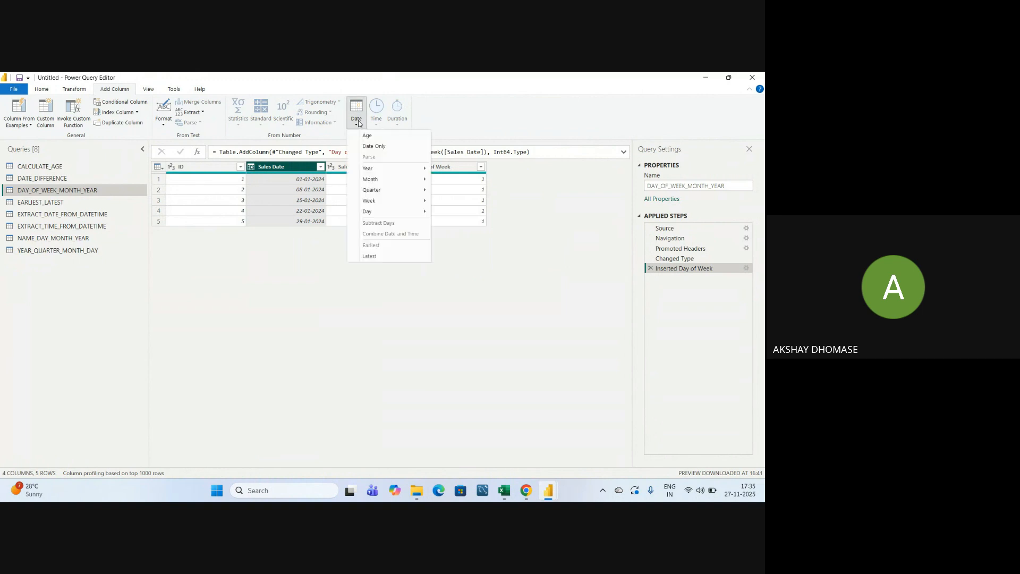
pyautogui.moveTo(420, 211)
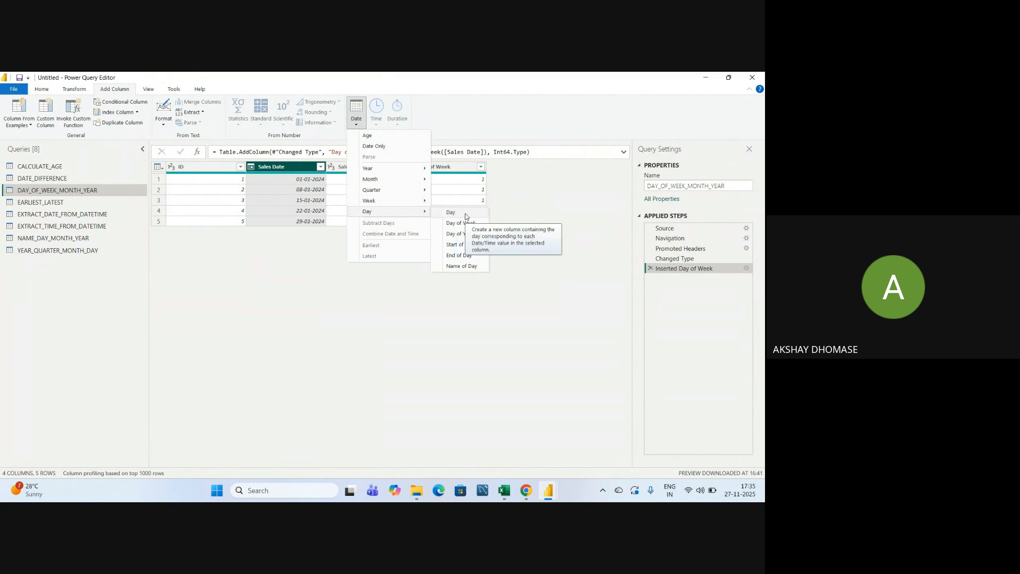
pyautogui.click(452, 213)
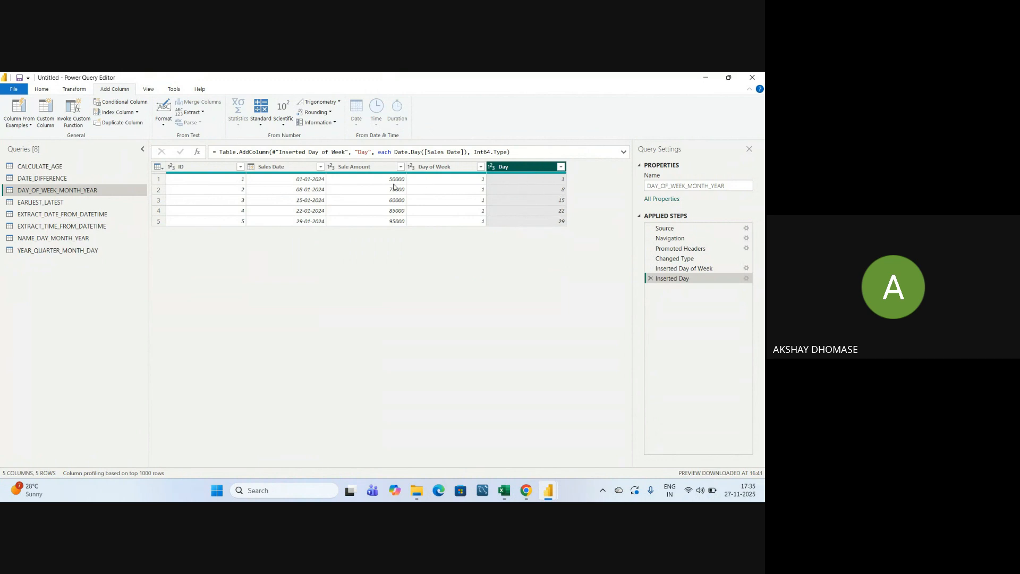
# Add a Day of Year column based on the Sales Date column
pyautogui.click(296, 170)
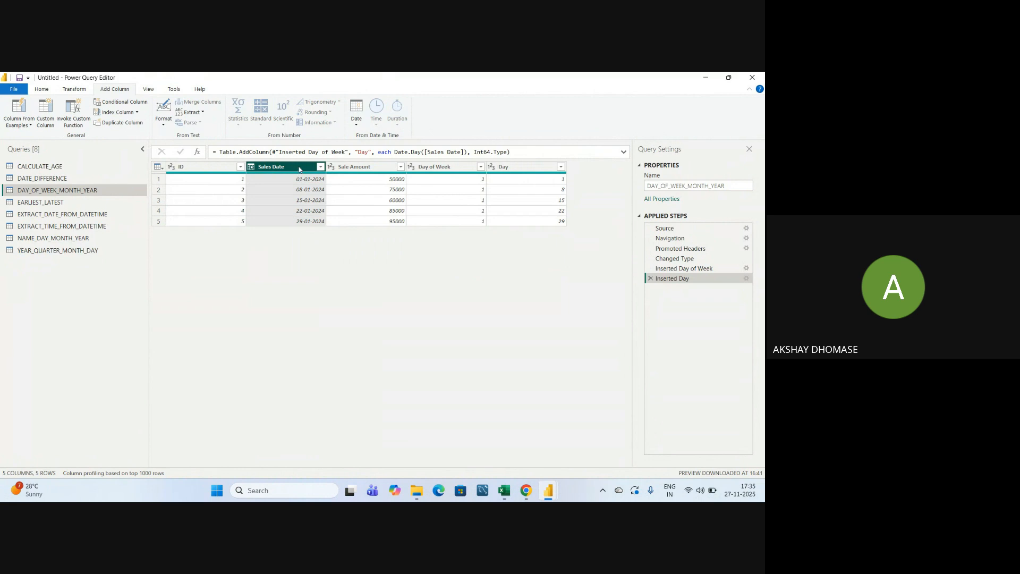
pyautogui.click(357, 127)
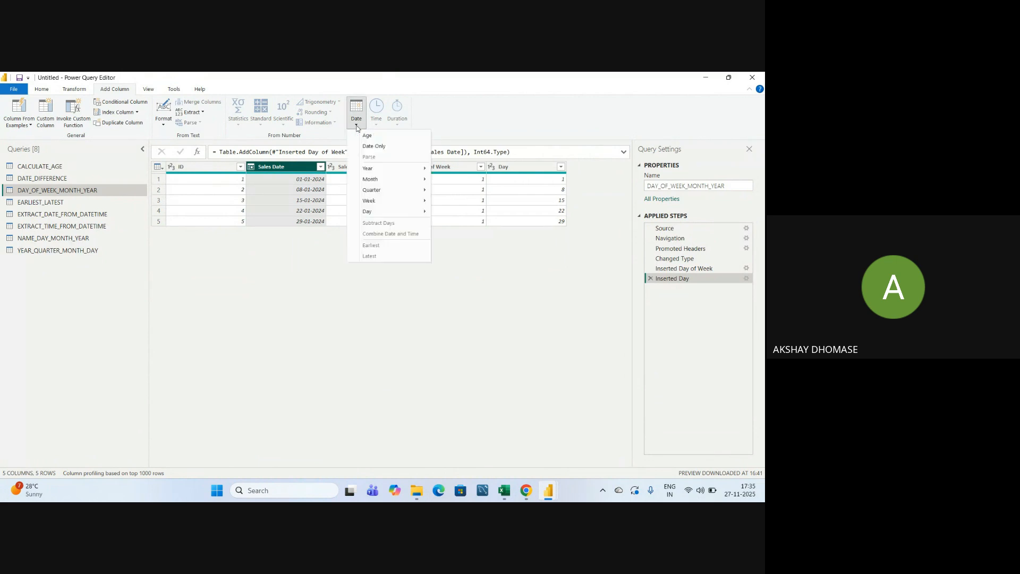
pyautogui.moveTo(373, 216)
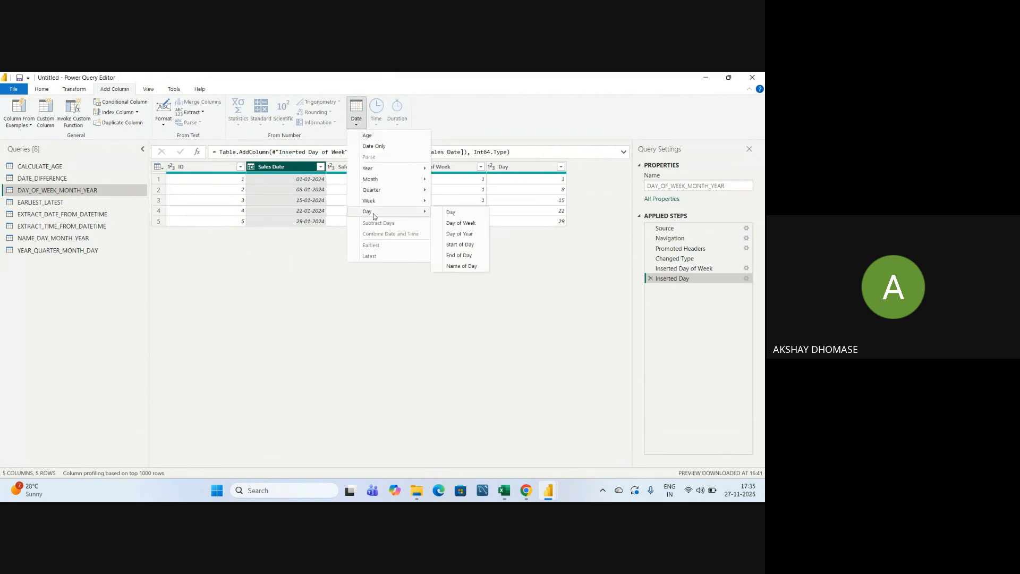
pyautogui.click(467, 235)
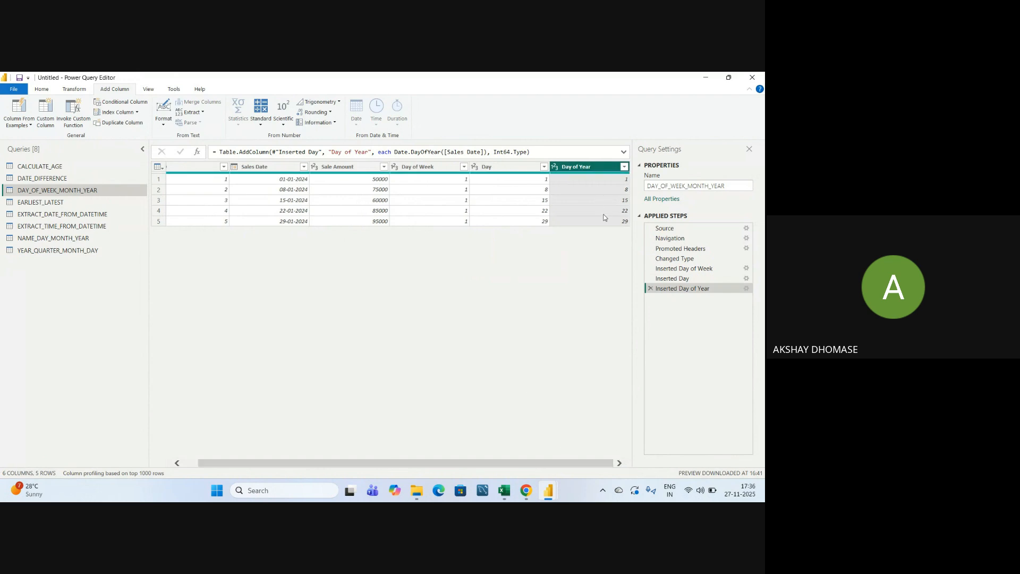
# Compare the Sales Date column with the Day of Year, Day and Day of Week columns
pyautogui.click(280, 169)
pyautogui.click(606, 168)
pyautogui.click(519, 168)
pyautogui.click(428, 169)
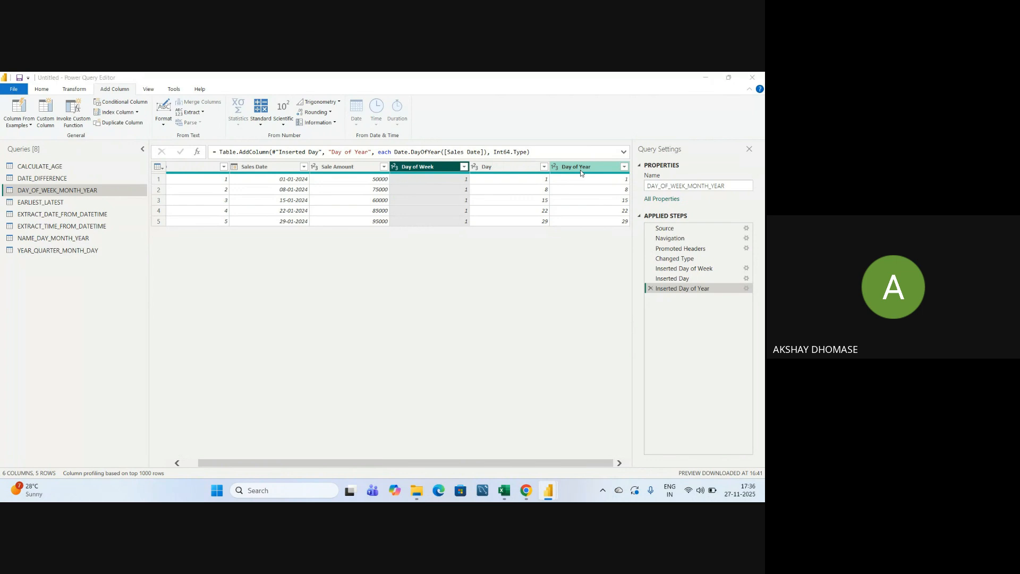
# Select the Extract Date from Date & Time entry in the Excel syllabus and open the EXTRACT_DATE_FROM_DATETIME query in Power Query Editor
pyautogui.hotkey('alt', 'Tab')
pyautogui.hotkey('alt', 'Tab')
pyautogui.hotkey('alt', 'shift', 'Tab')
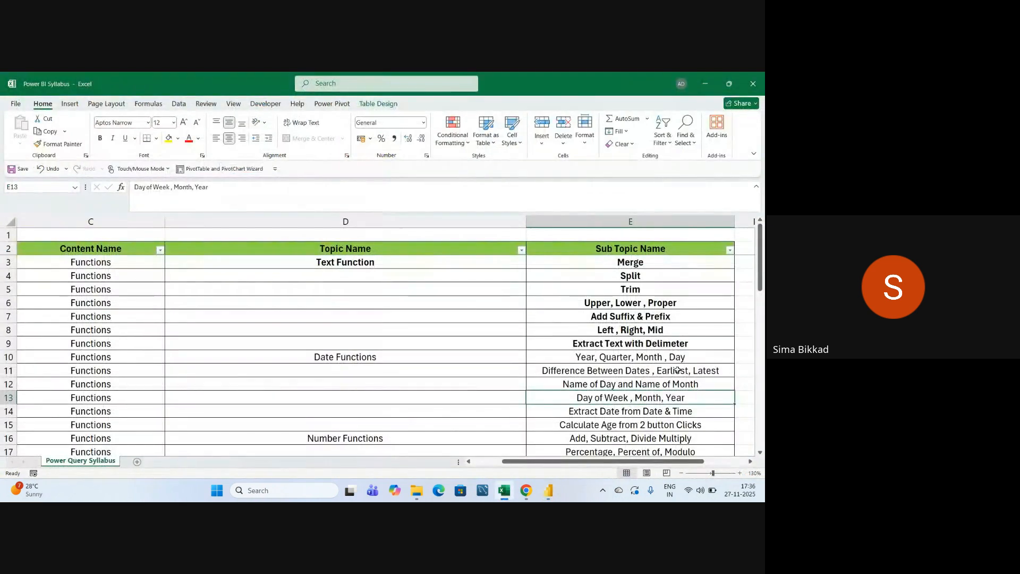
pyautogui.click(629, 413)
pyautogui.click(625, 397)
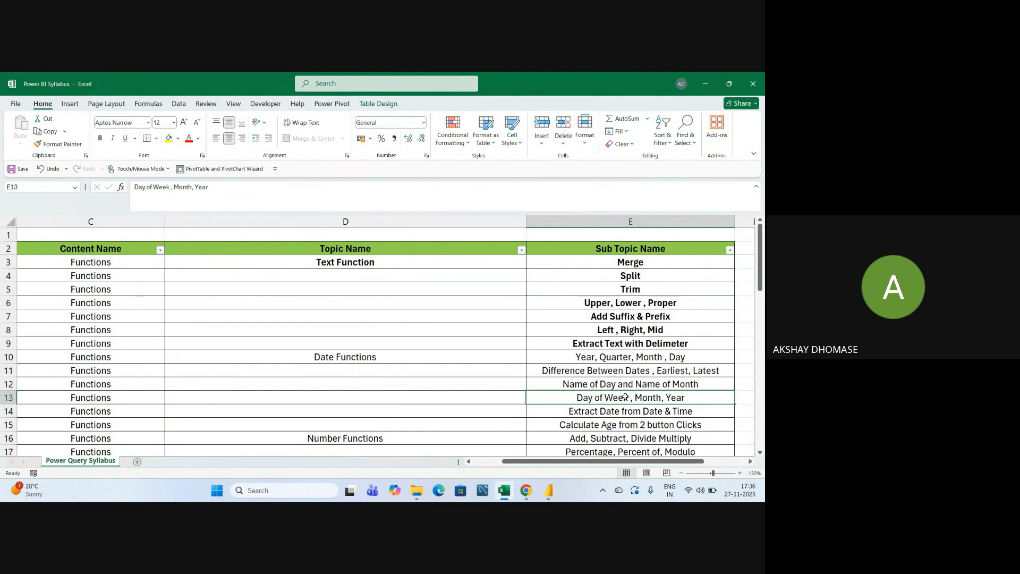
pyautogui.click(611, 414)
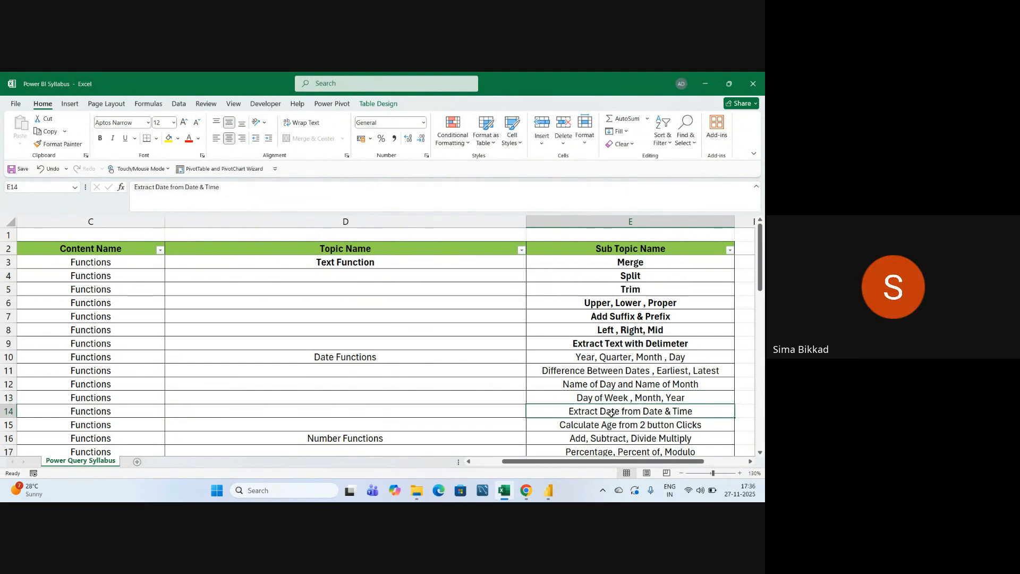
pyautogui.click(611, 395)
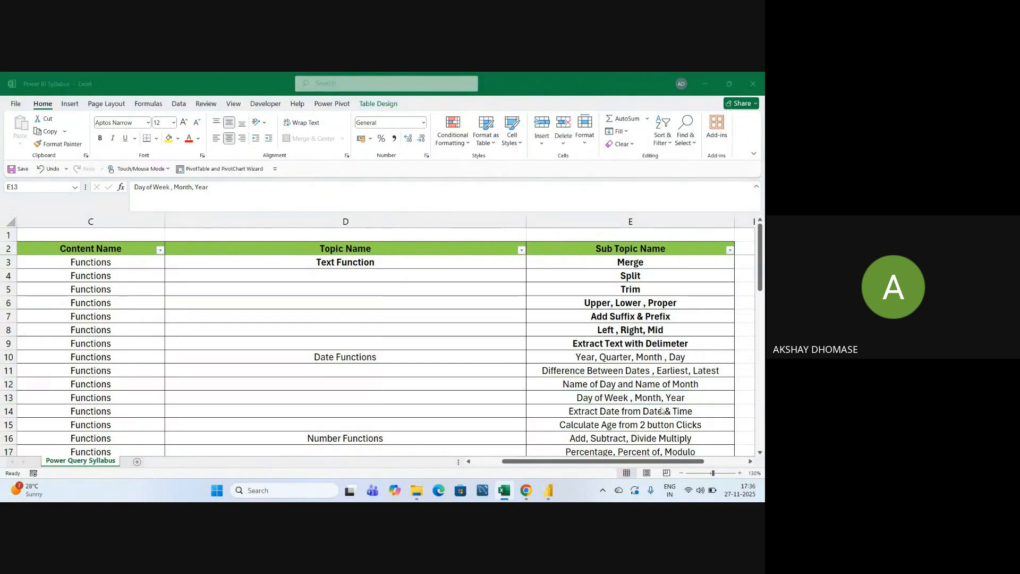
pyautogui.click(619, 419)
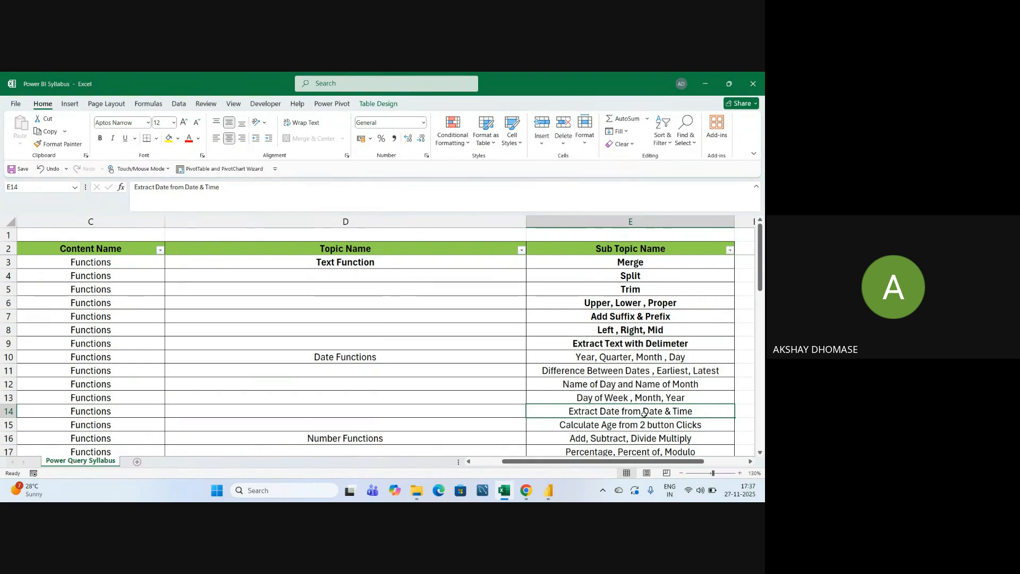
pyautogui.hotkey('alt', 'Tab')
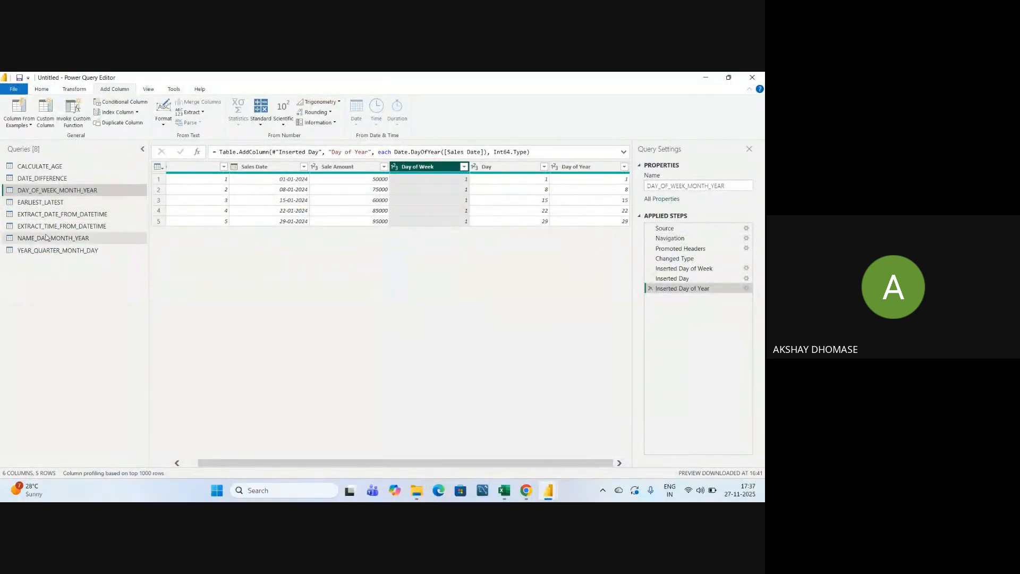
pyautogui.click(71, 214)
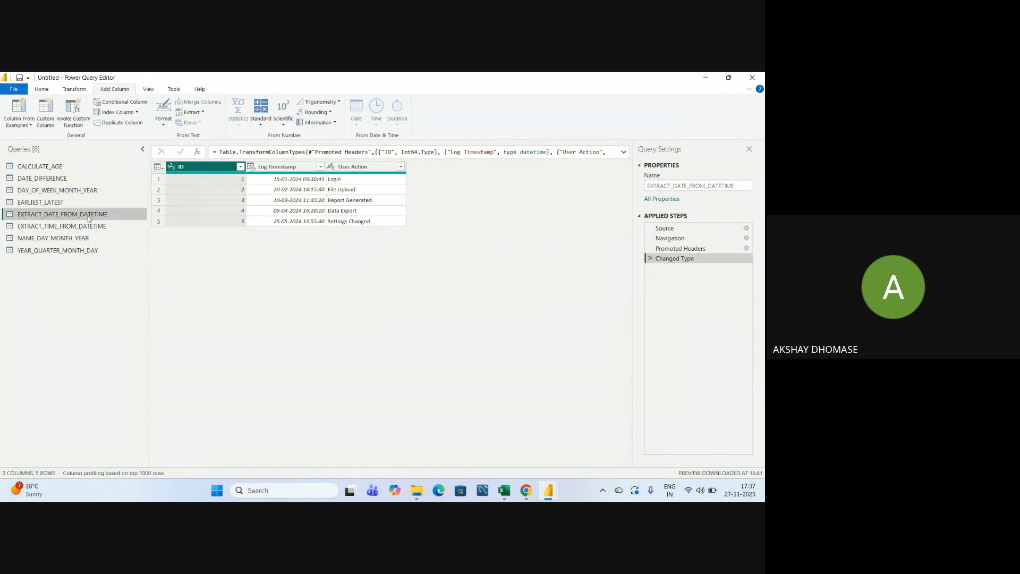
# Add a Date Only column extracted from the Log Timestamp column
pyautogui.click(281, 169)
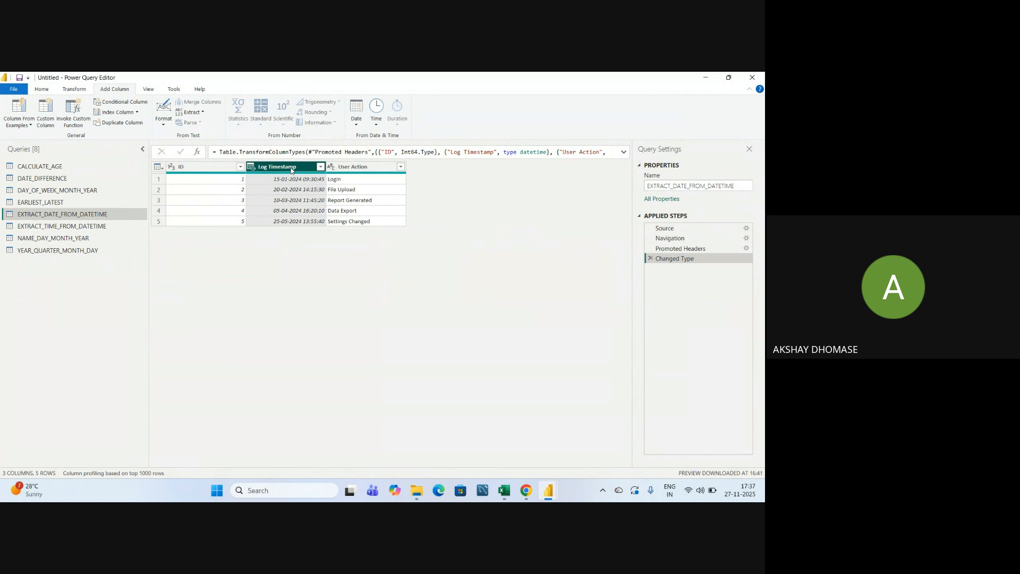
pyautogui.click(356, 125)
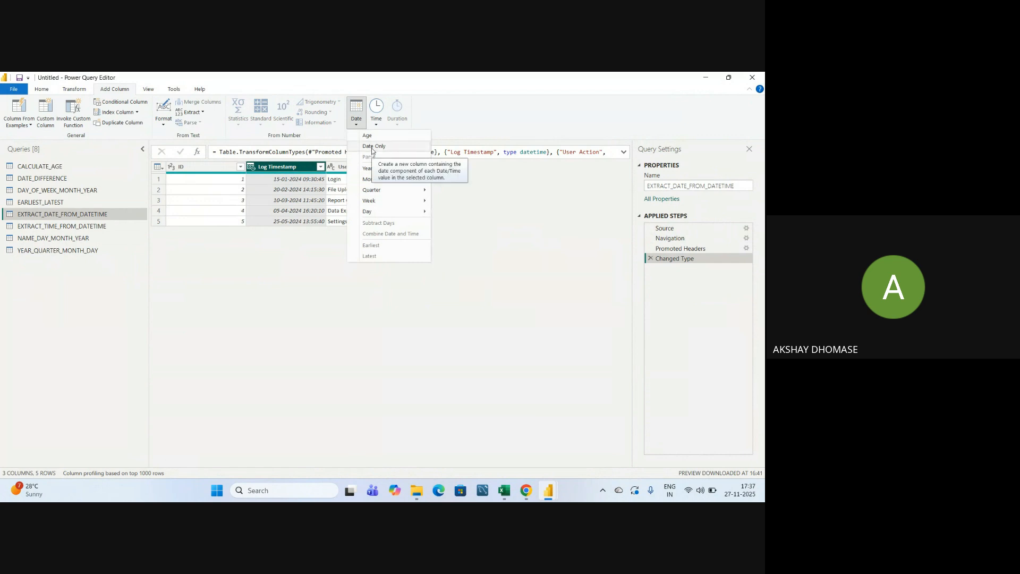
pyautogui.click(372, 146)
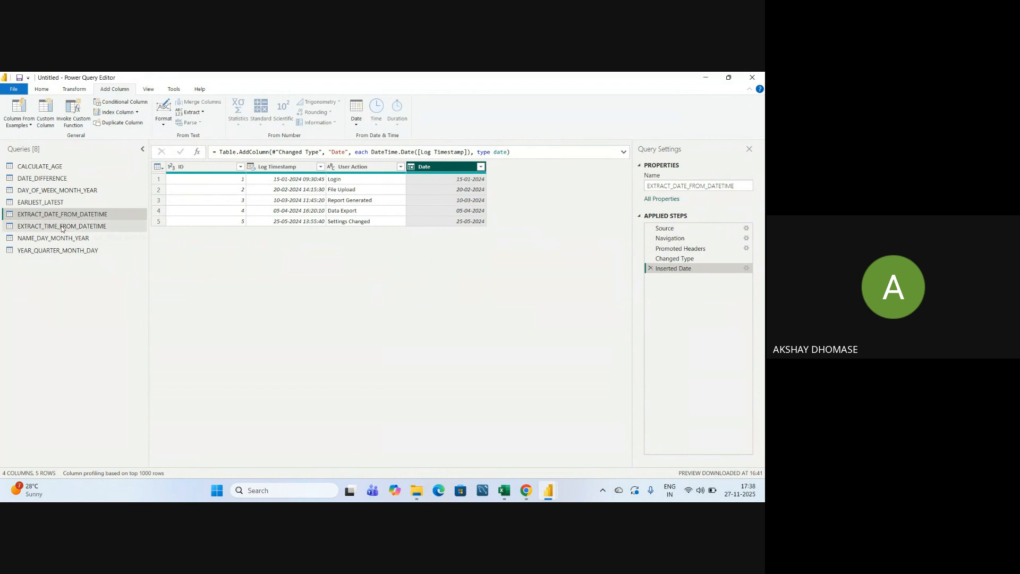
# Open the EXTRACT_TIME_FROM_DATETIME query and add a Time Only column extracted from the Event Timestamp column
pyautogui.click(38, 227)
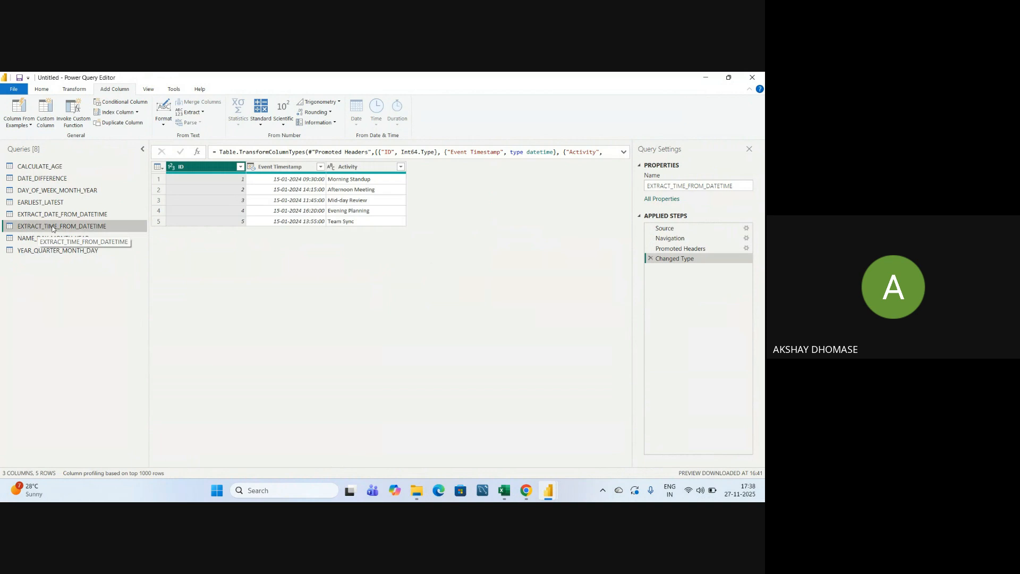
pyautogui.click(285, 167)
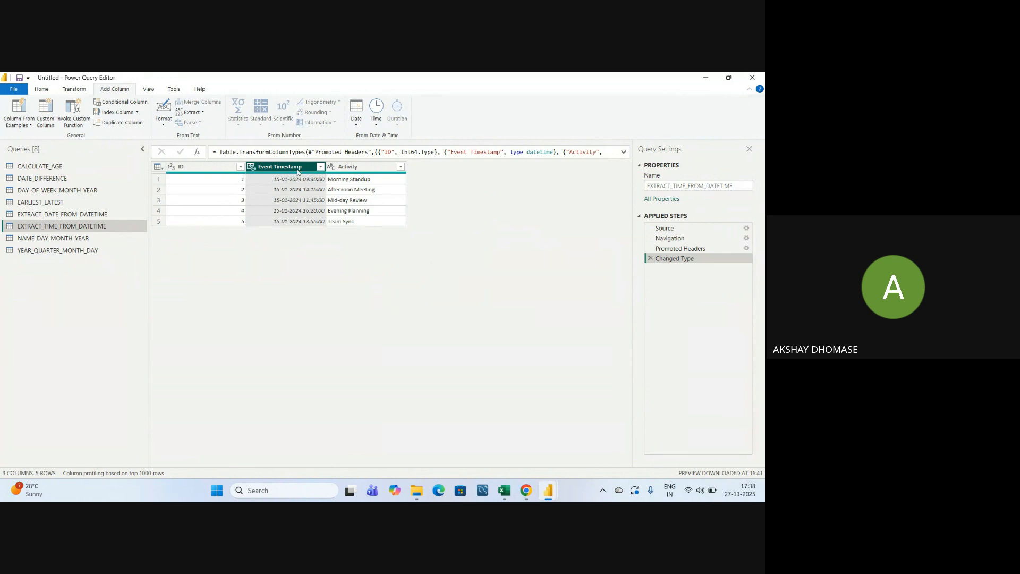
pyautogui.click(356, 126)
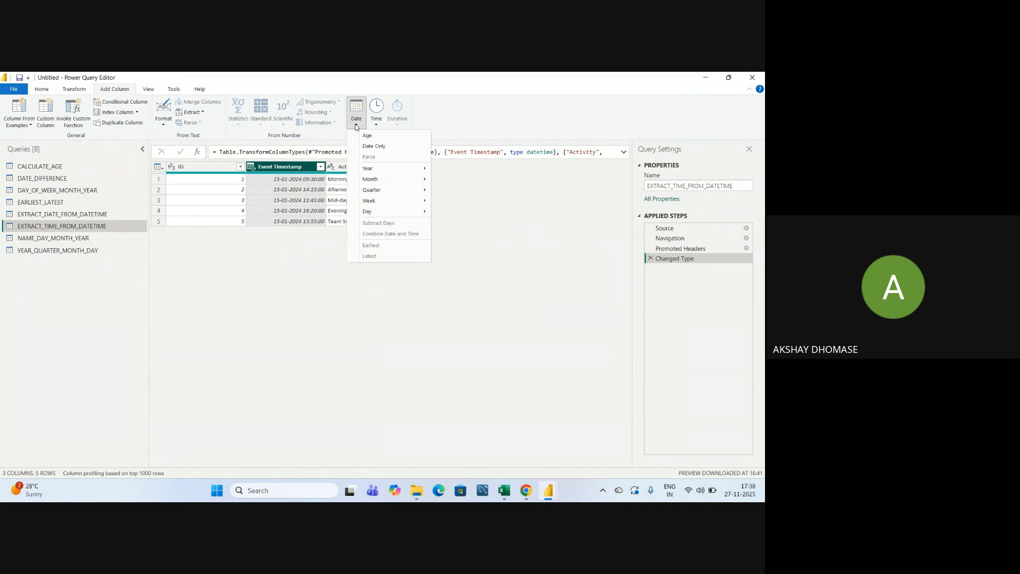
pyautogui.click(377, 129)
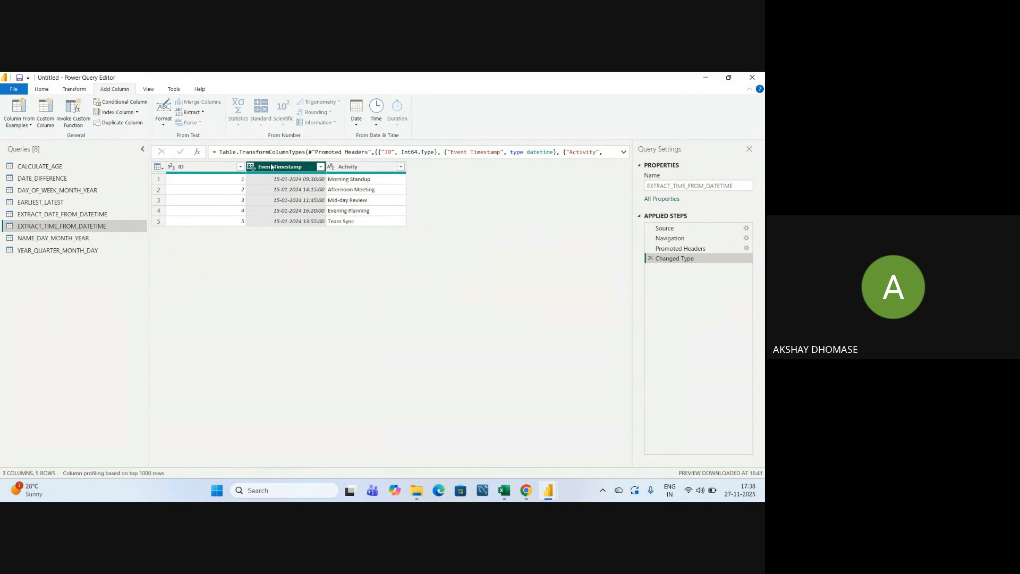
pyautogui.click(375, 127)
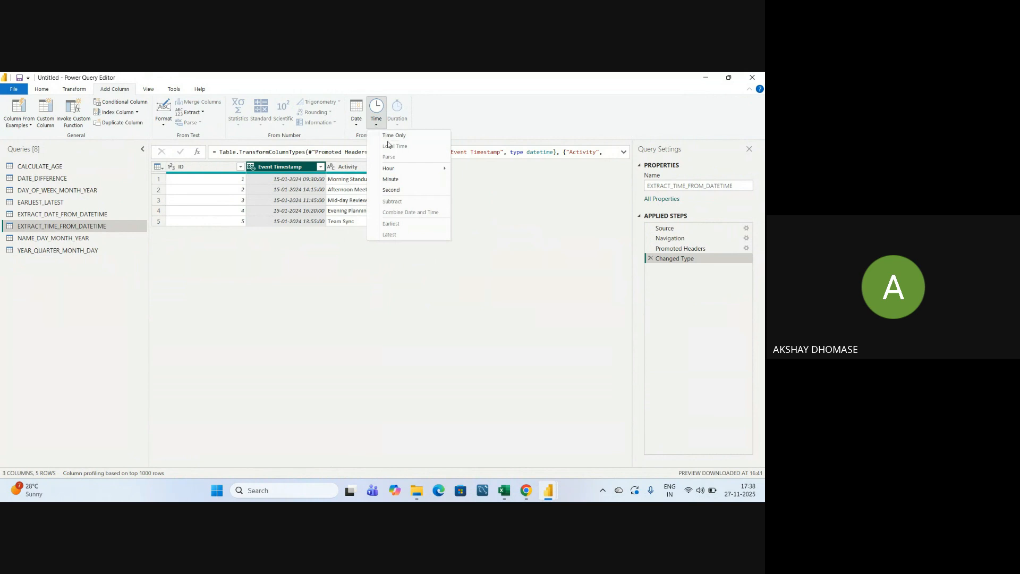
pyautogui.click(389, 136)
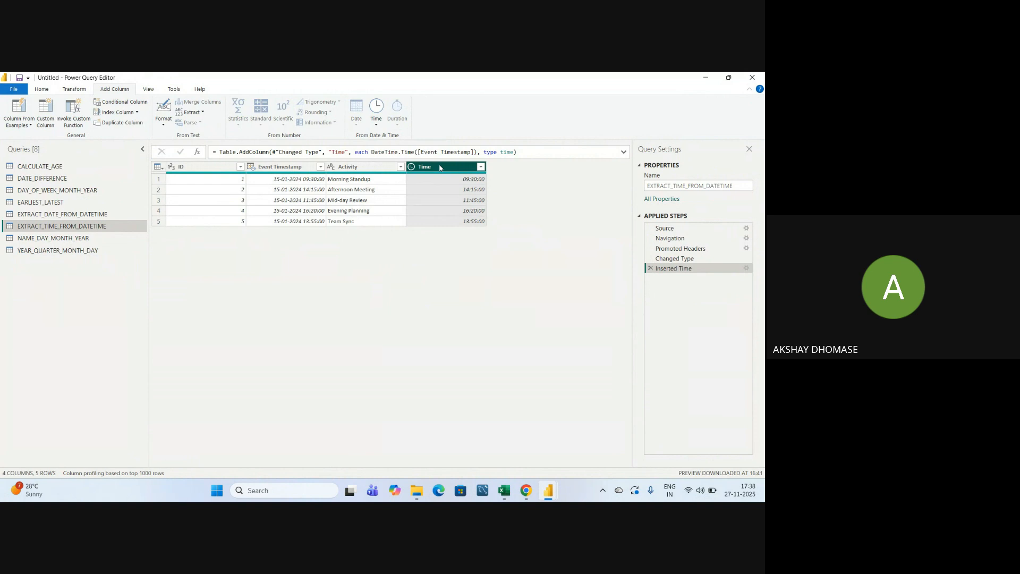
# Add an Hour column extracting the hour from the new Time column
pyautogui.click(380, 122)
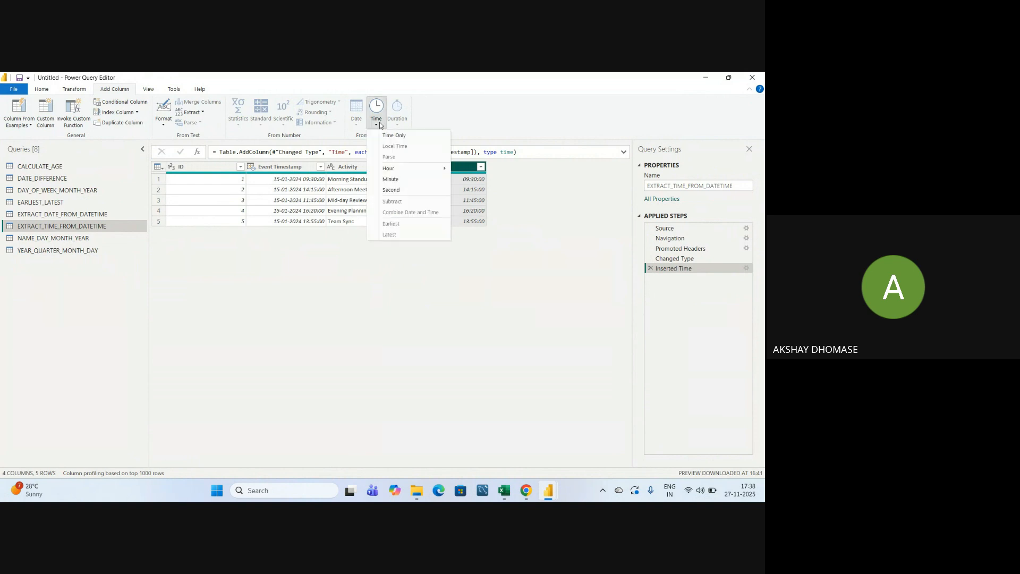
pyautogui.moveTo(391, 172)
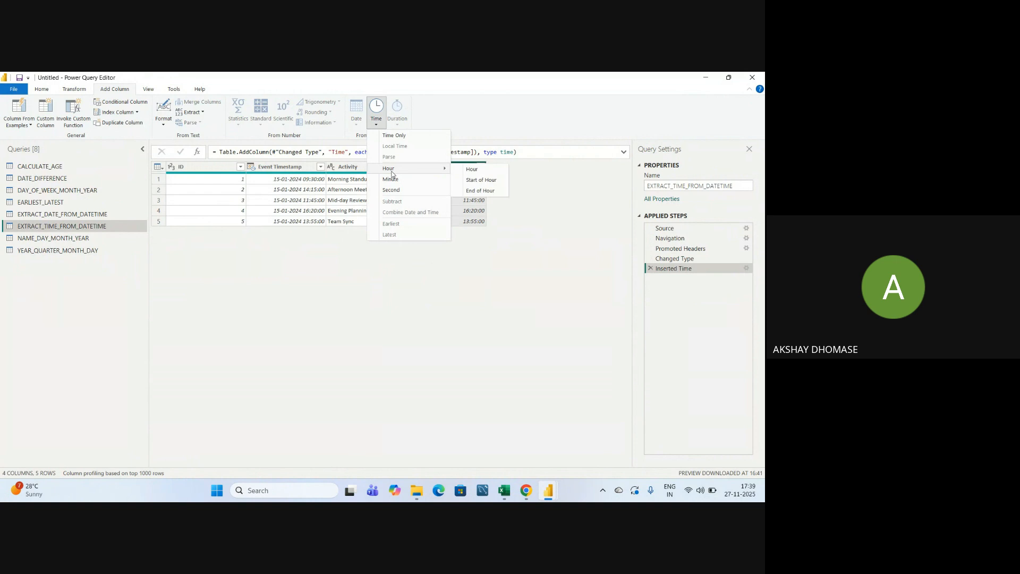
pyautogui.click(474, 172)
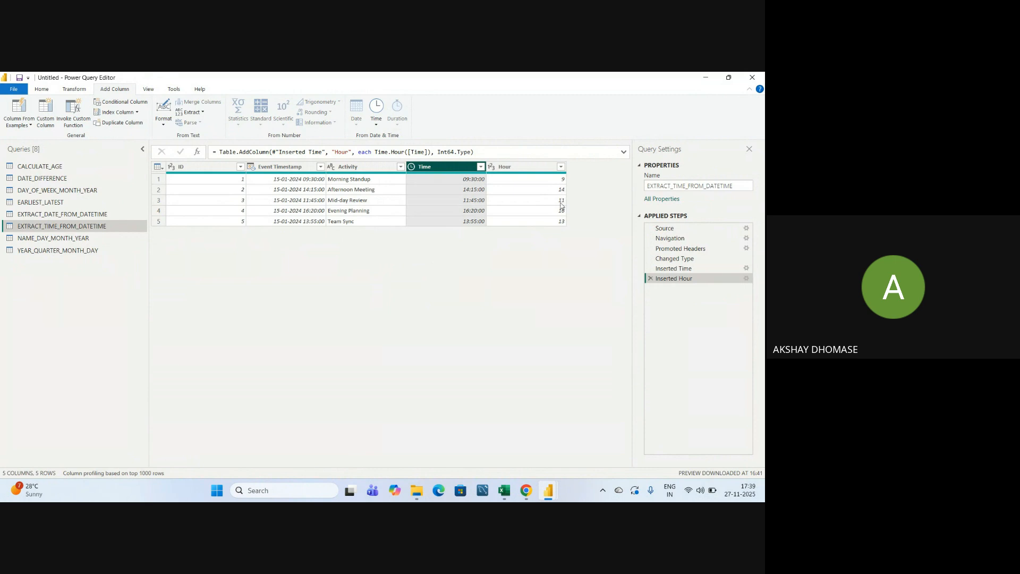
pyautogui.click(540, 168)
# Add a Minute column extracting the minutes from the Time column
pyautogui.click(415, 176)
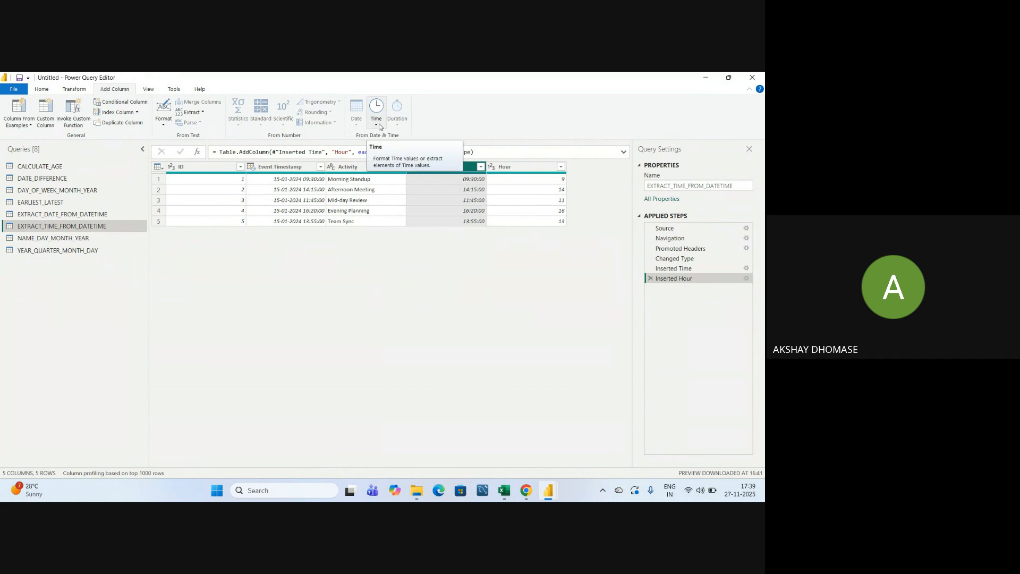
pyautogui.click(379, 124)
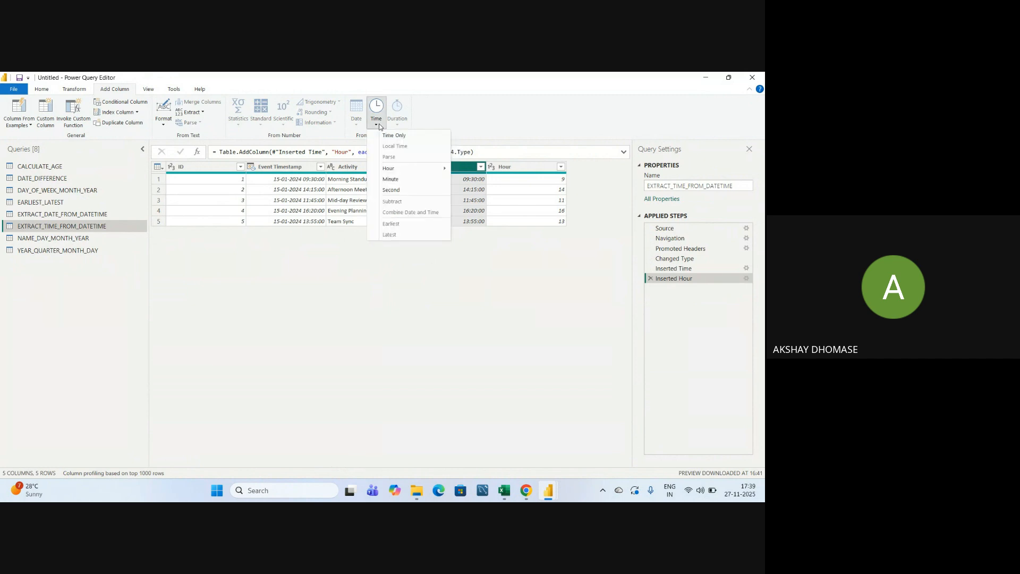
pyautogui.click(391, 179)
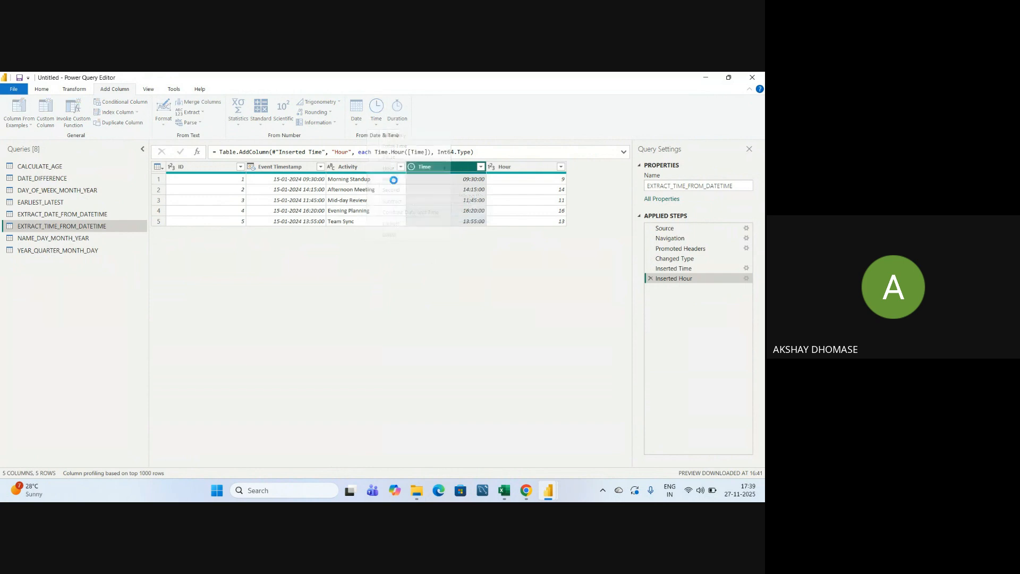
pyautogui.moveTo(593, 462); pyautogui.dragTo(598, 465)
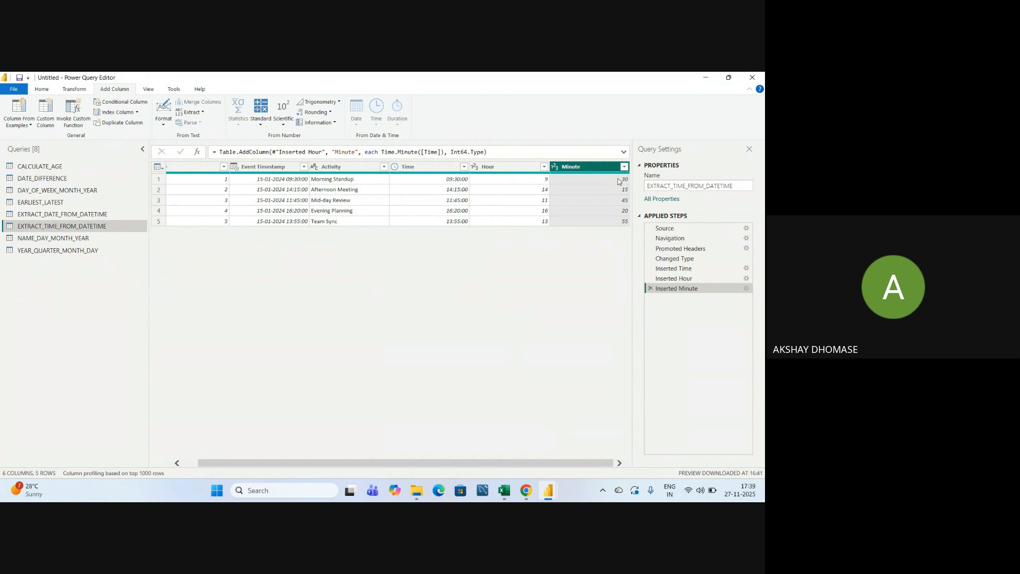
# Add a Second column extracting the seconds from the Time column
pyautogui.click(437, 169)
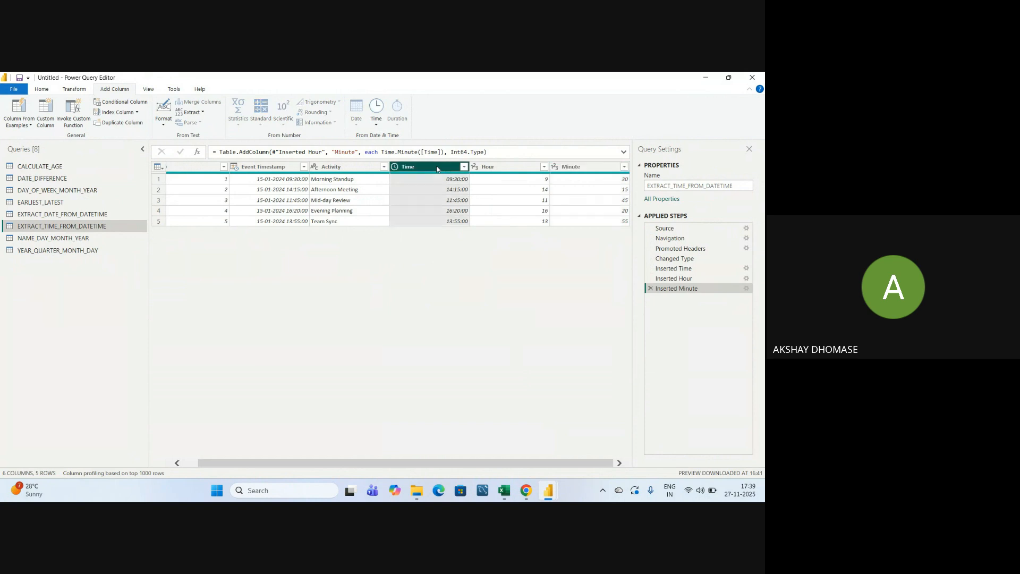
pyautogui.click(379, 129)
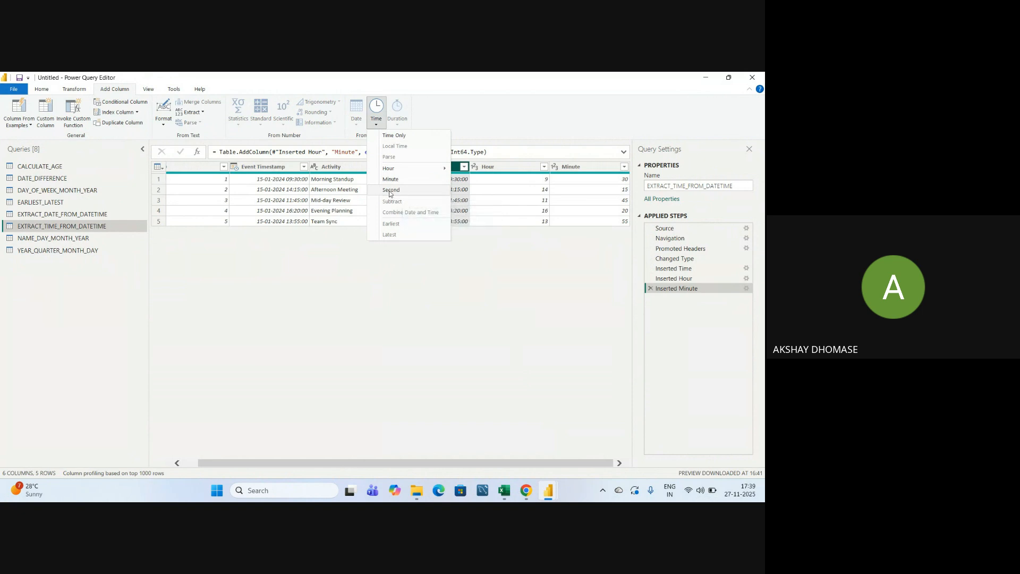
pyautogui.click(390, 190)
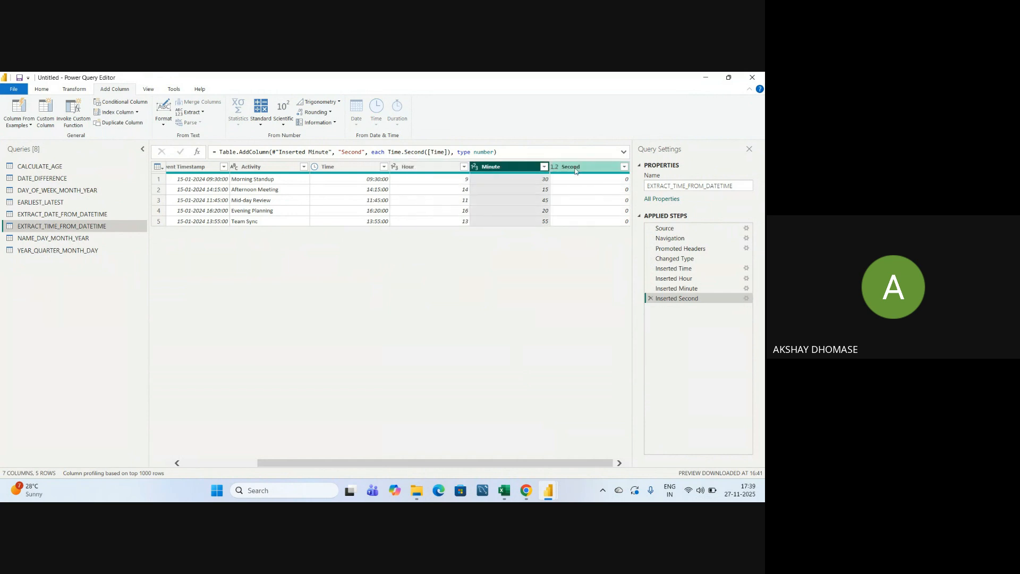
# Compare the Event Timestamp column with the extracted Time column
pyautogui.click(345, 166)
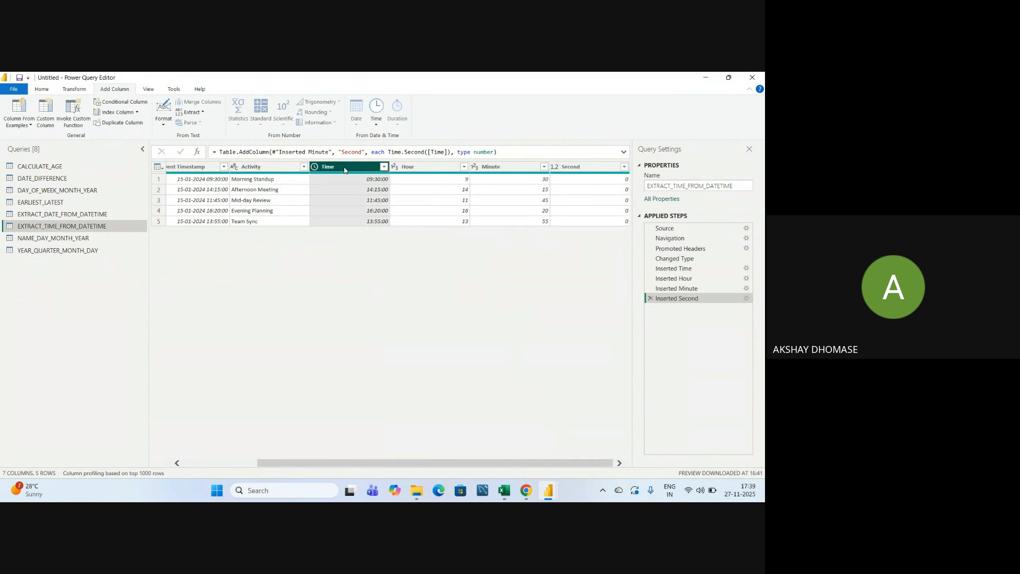
pyautogui.moveTo(533, 465); pyautogui.dragTo(423, 443)
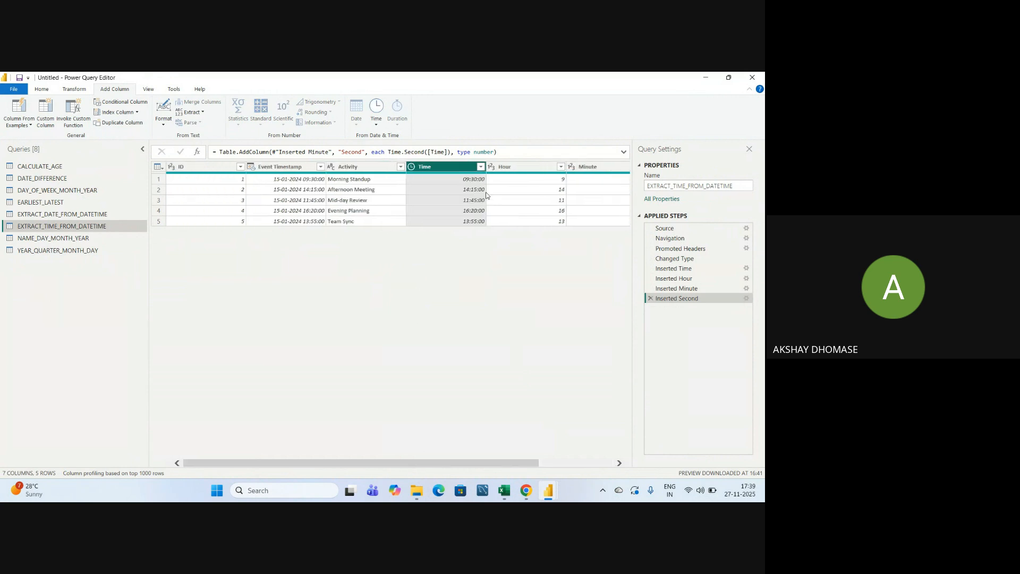
pyautogui.click(283, 170)
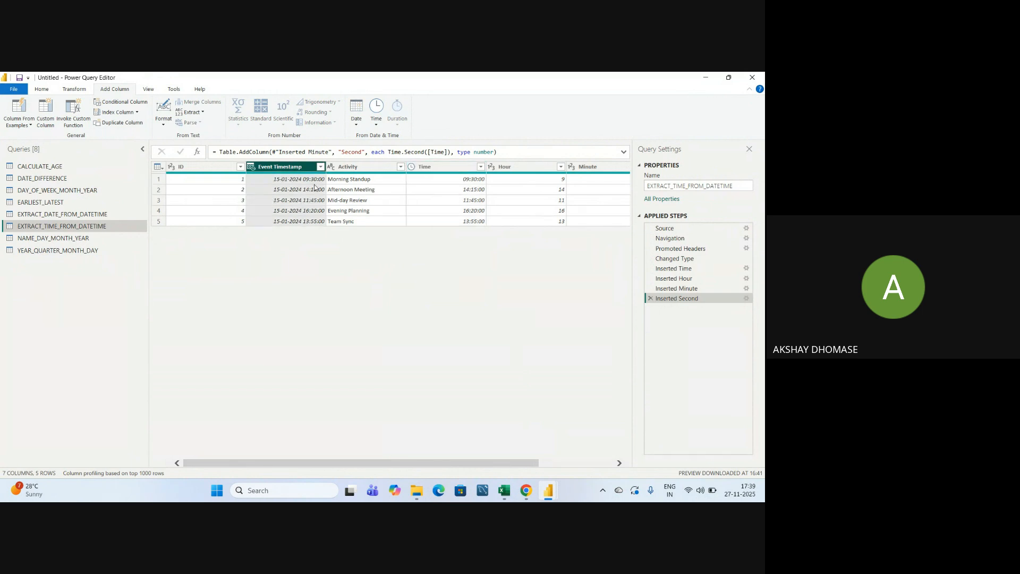
pyautogui.click(432, 166)
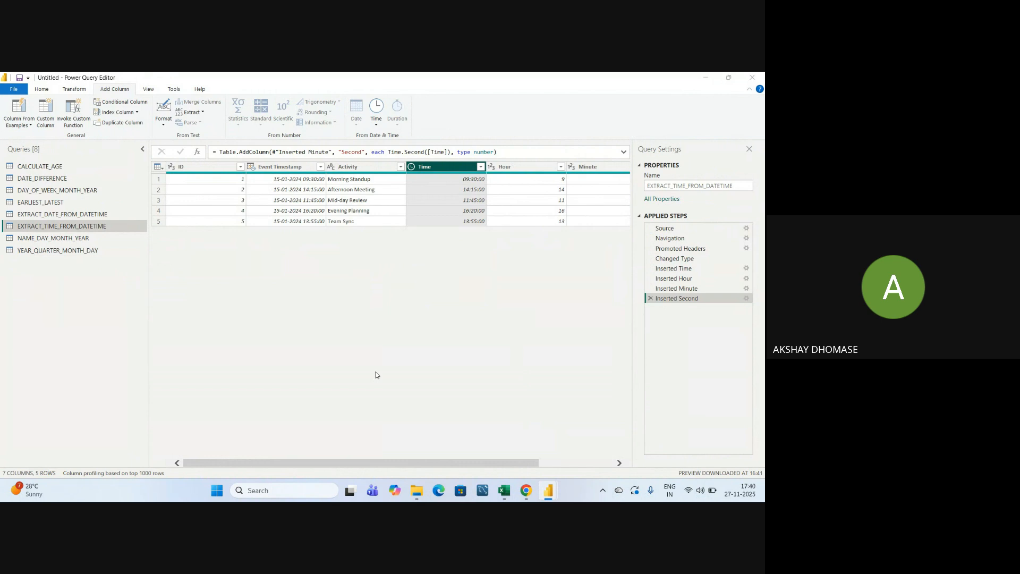
# Select the Calculate Age from 2 button Clicks entry in the Excel syllabus and open the CALCULATE_AGE query in Power Query Editor
pyautogui.hotkey('alt', 'Tab')
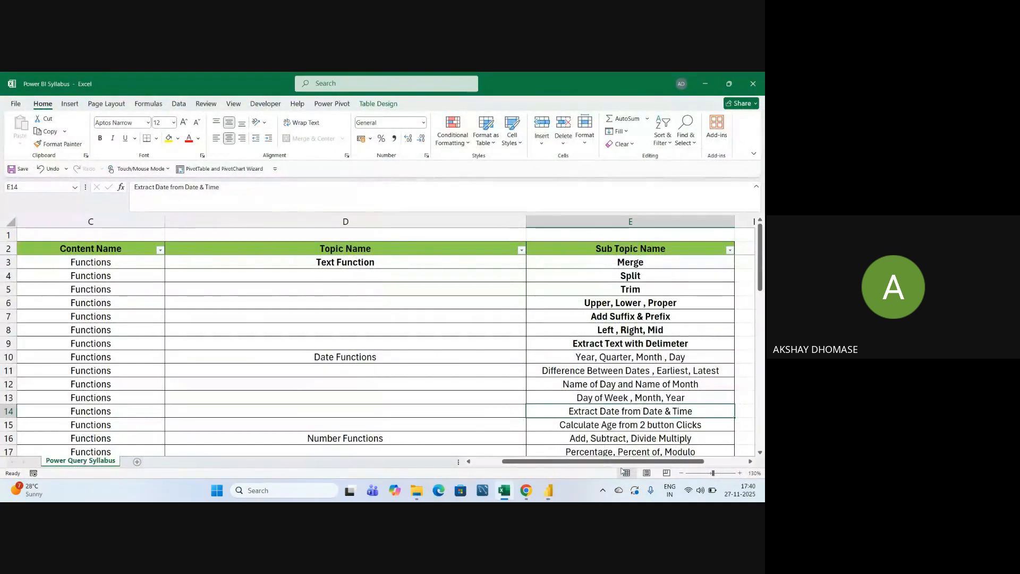
pyautogui.scroll(-2, 606, 409)
pyautogui.click(600, 348)
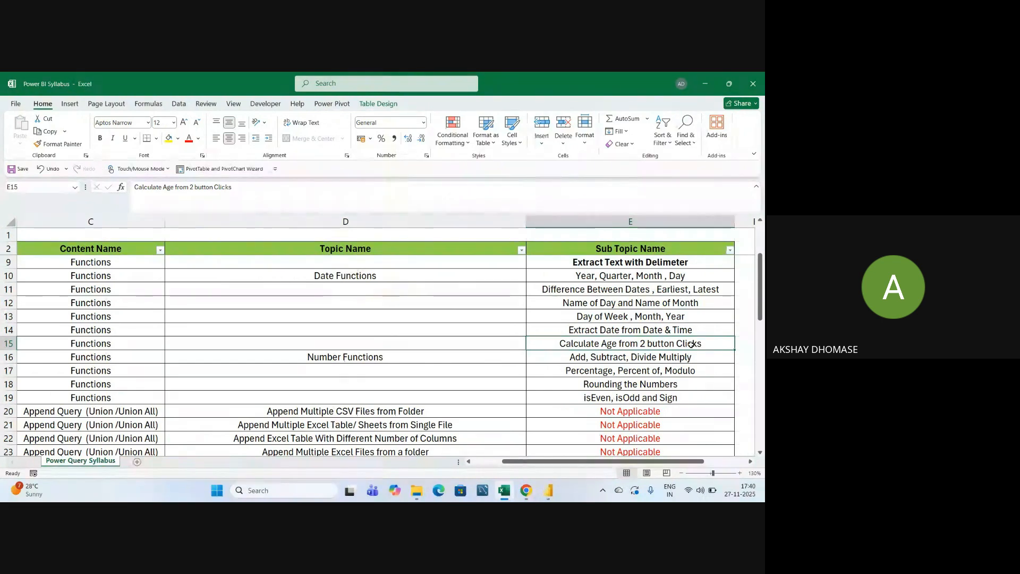
pyautogui.hotkey('alt', 'Tab')
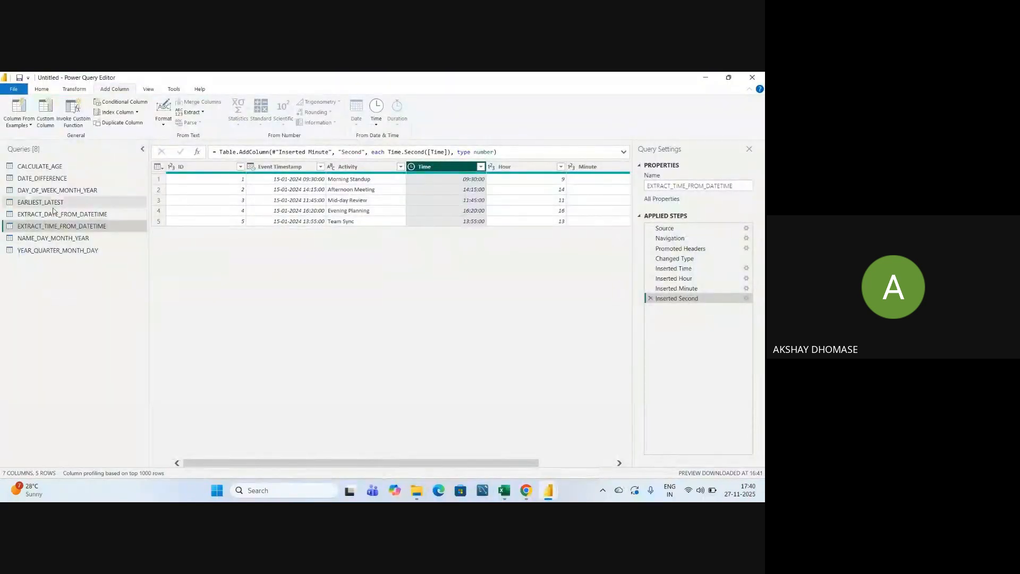
pyautogui.click(47, 167)
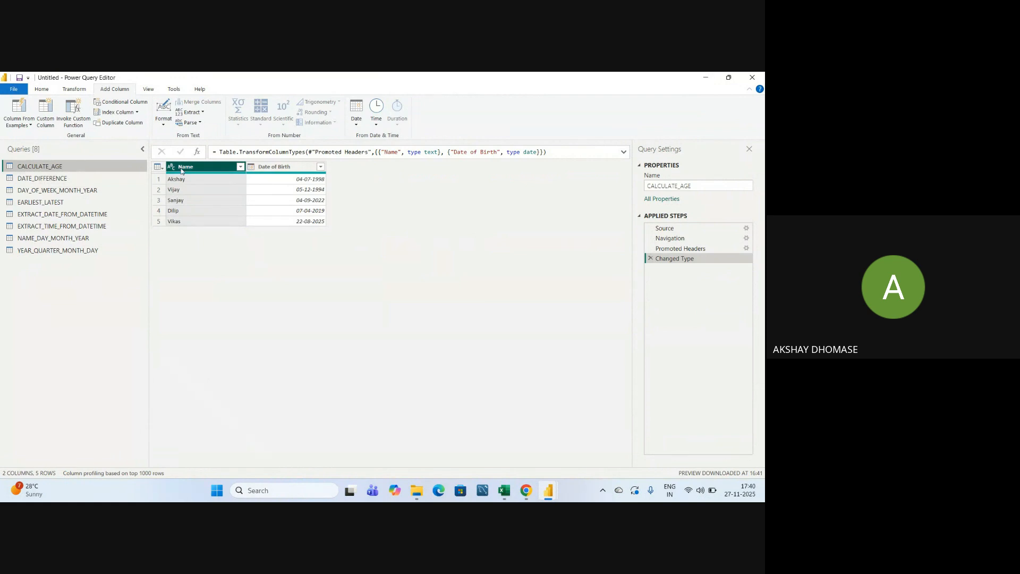
# Review the Name and Date of Birth columns and add an Age column calculated from Date of Birth
pyautogui.click(277, 169)
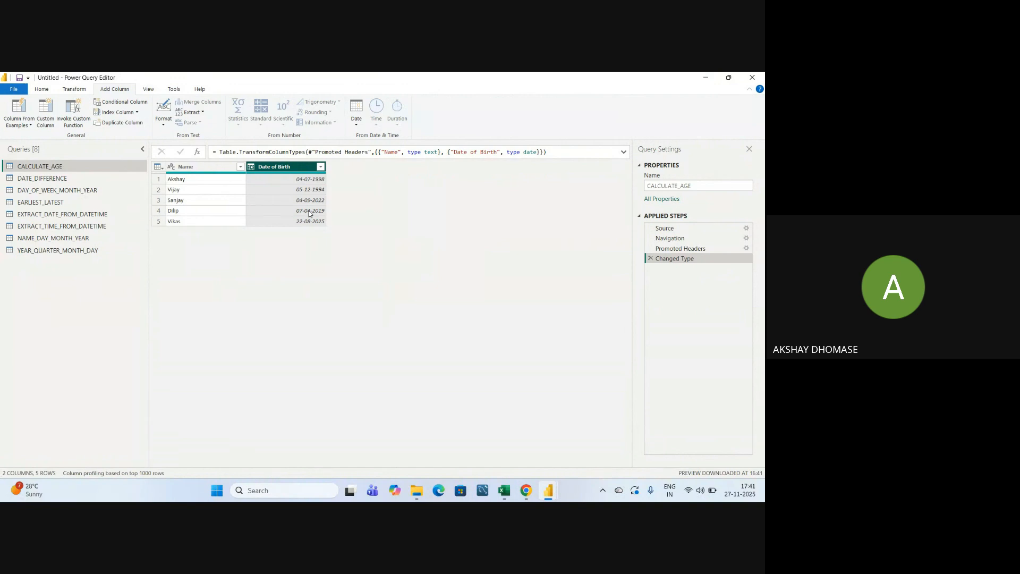
pyautogui.click(203, 166)
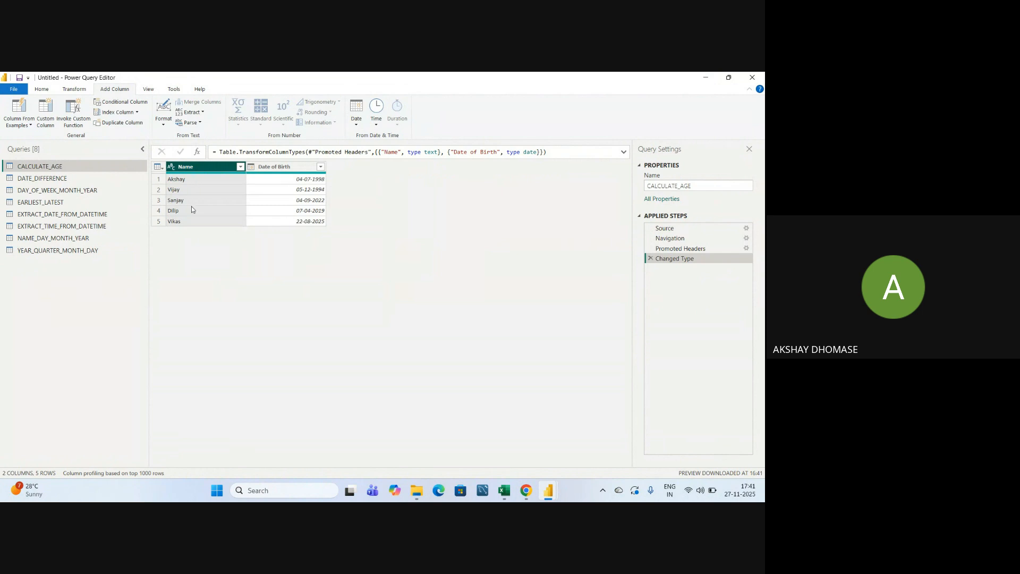
pyautogui.click(305, 167)
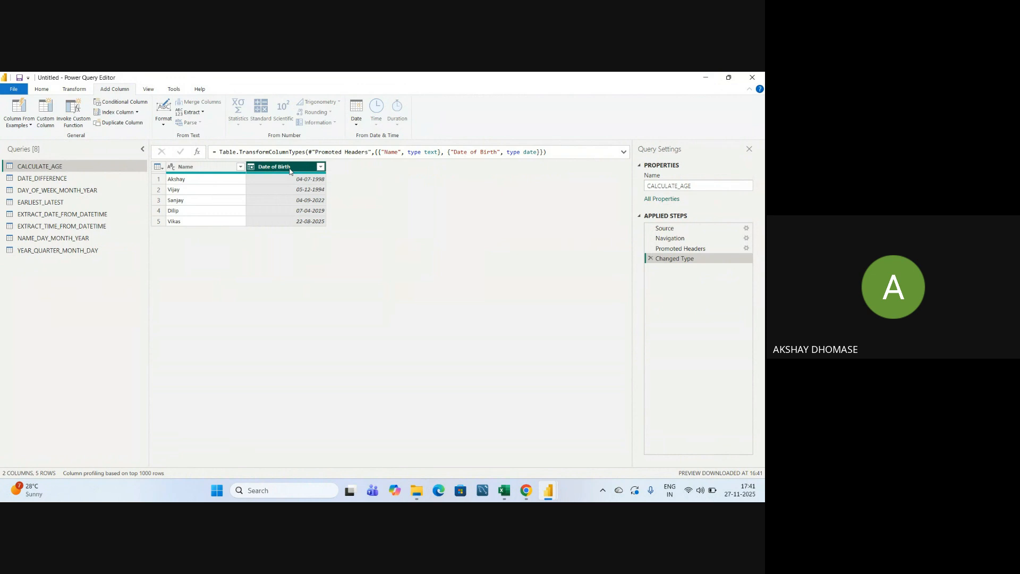
pyautogui.click(356, 125)
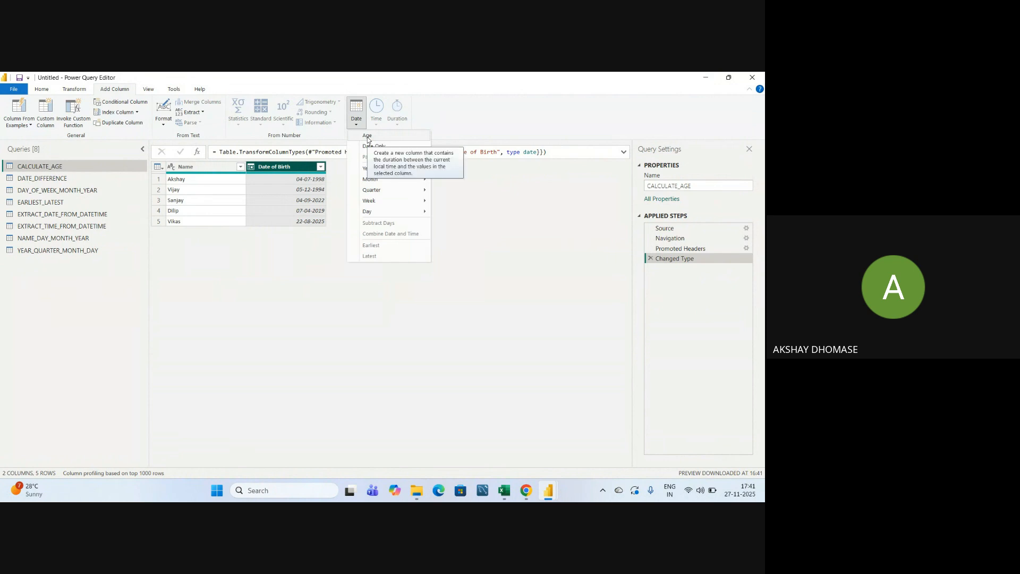
pyautogui.click(367, 137)
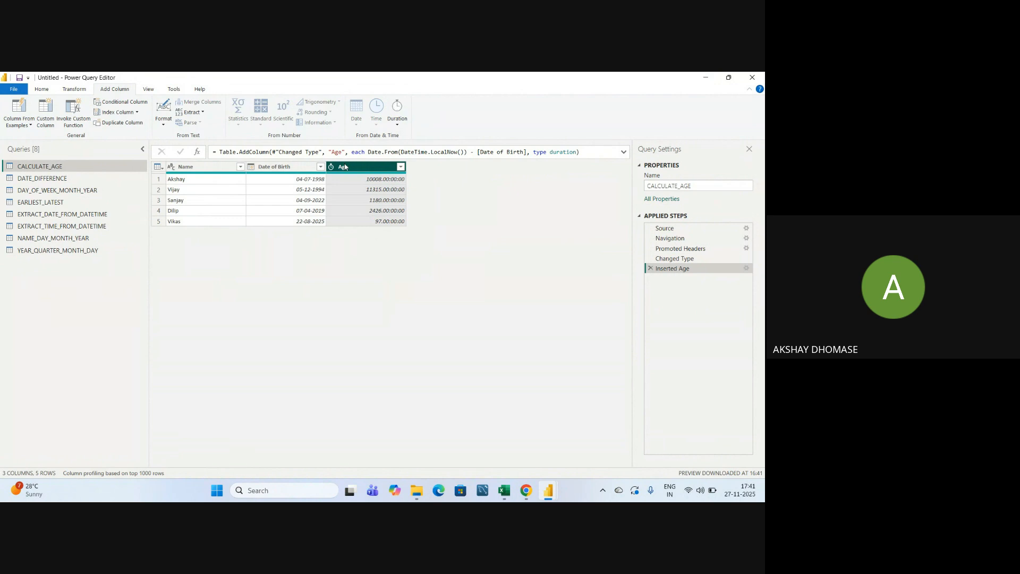
# Add a Total Years column from the Age durations and change its data type to Whole Number
pyautogui.click(398, 127)
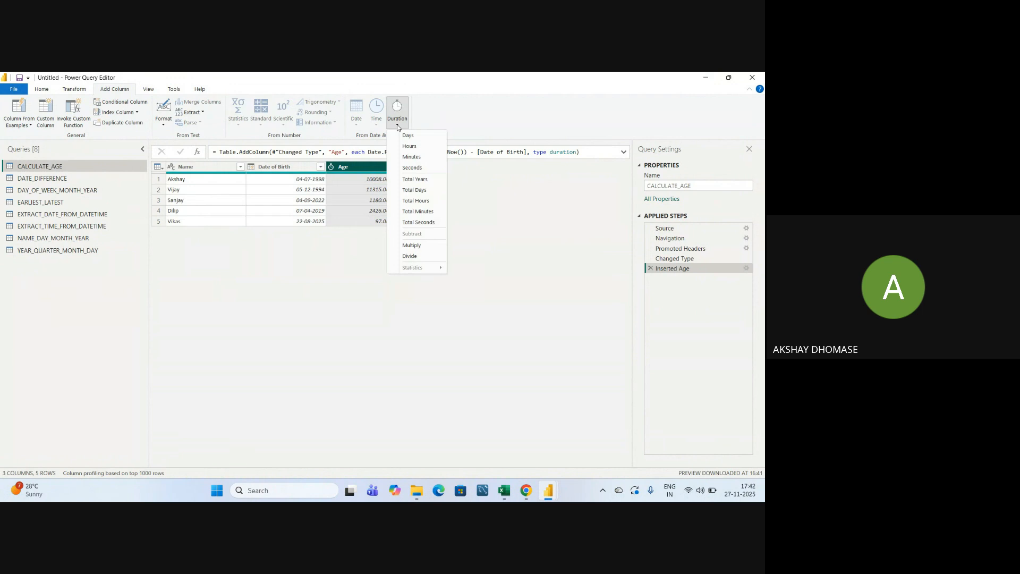
pyautogui.click(424, 181)
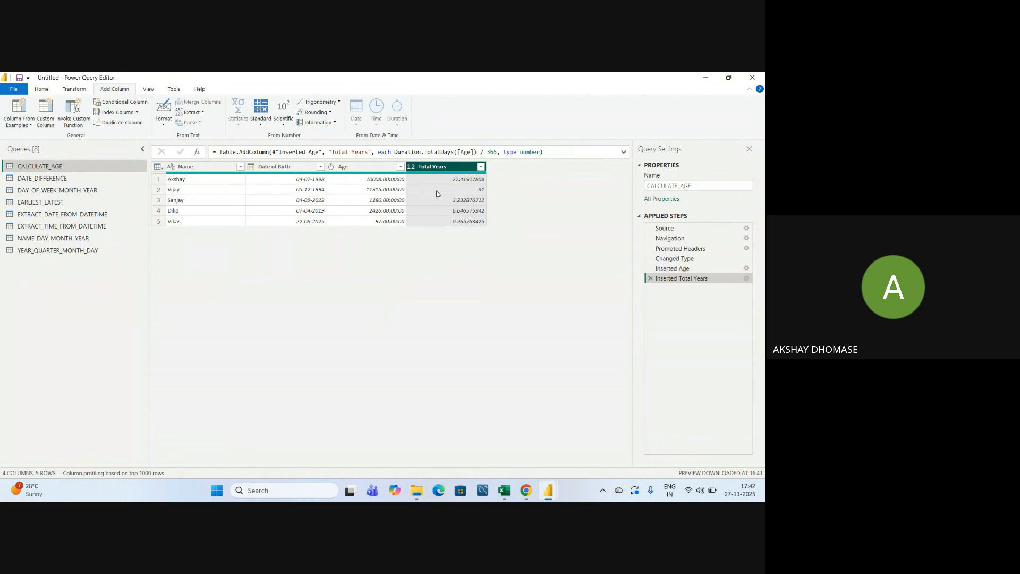
pyautogui.click(412, 170)
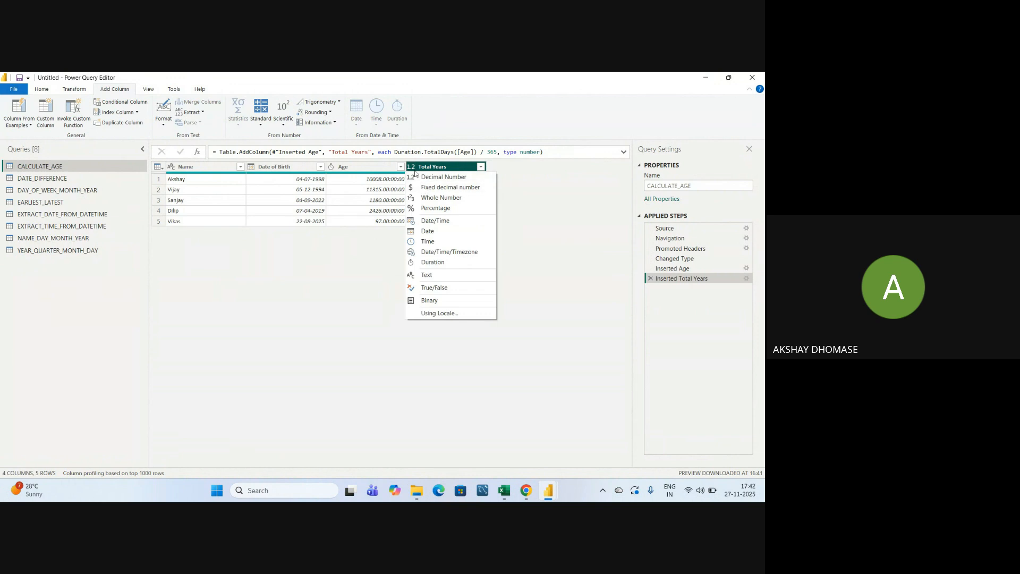
pyautogui.click(413, 169)
pyautogui.click(414, 168)
pyautogui.click(445, 198)
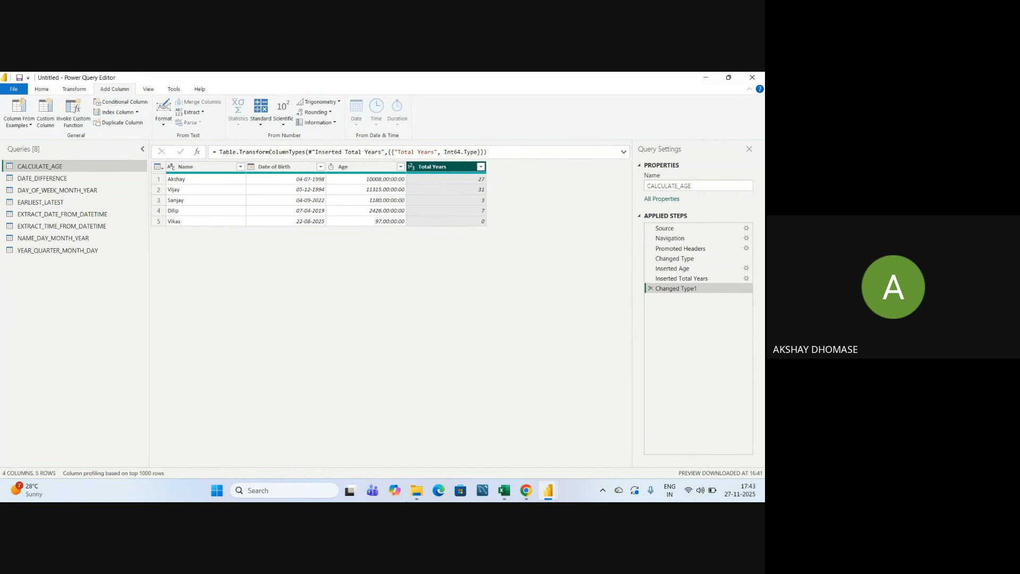
# Add a Days column containing the days component of the Age durations
pyautogui.click(349, 168)
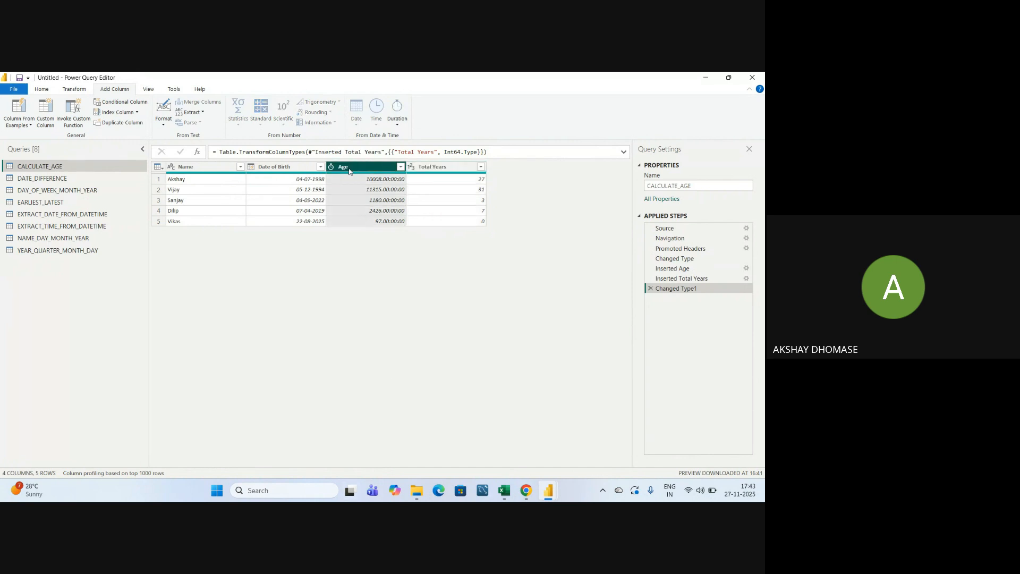
pyautogui.click(401, 127)
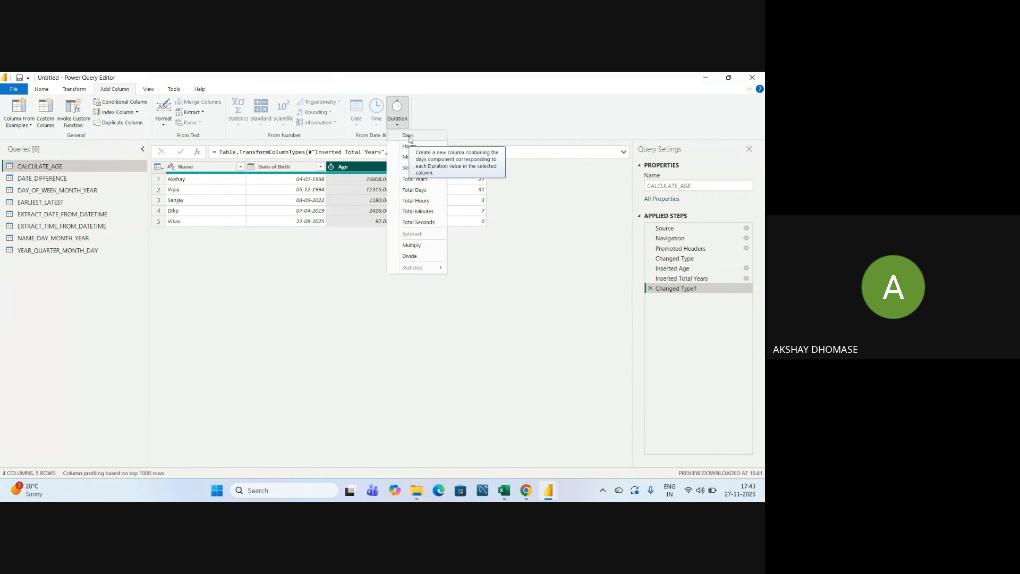
pyautogui.click(409, 137)
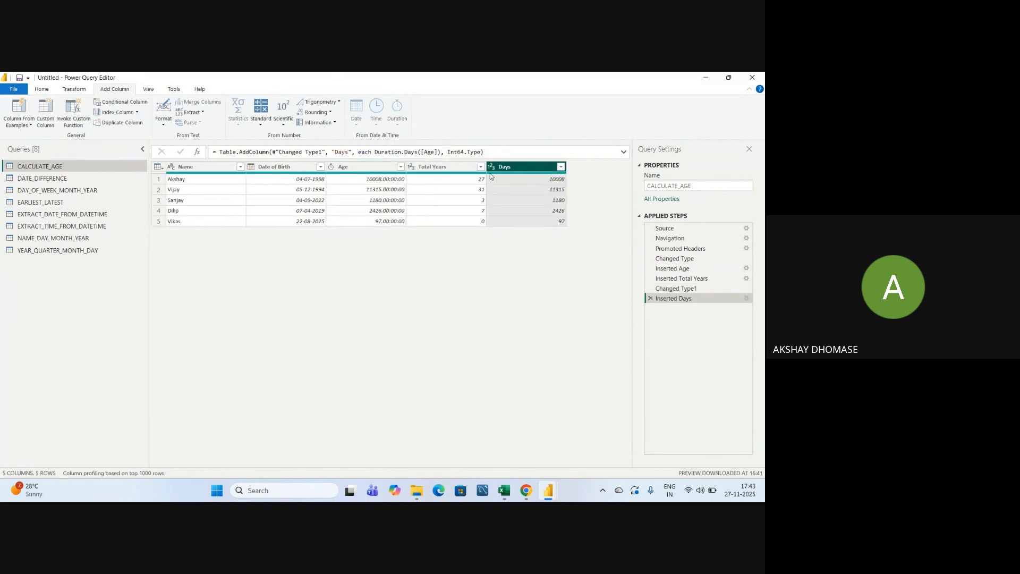
# Compare the Date of Birth values with the Days values for the first and last rows
pyautogui.click(289, 166)
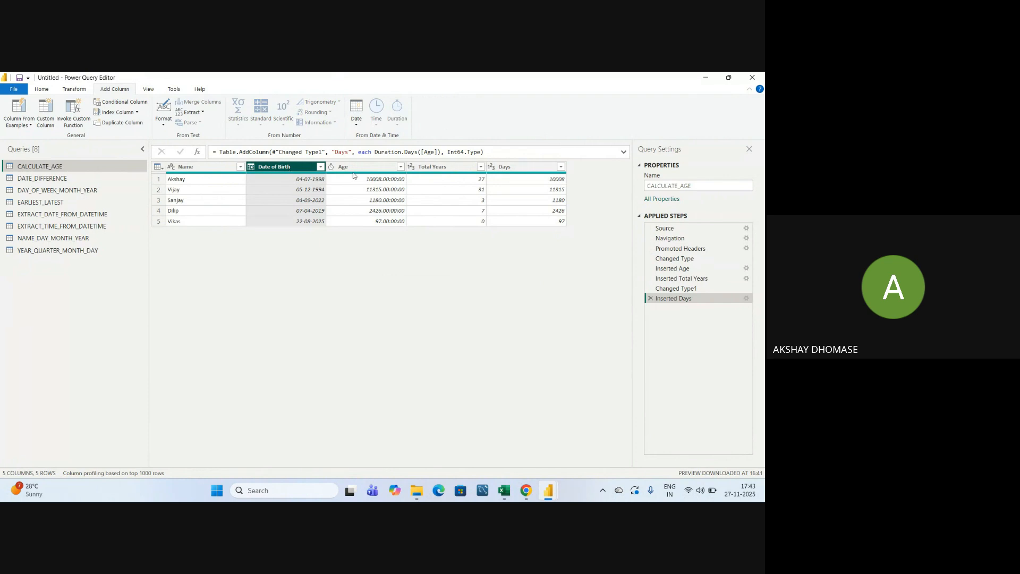
pyautogui.click(515, 173)
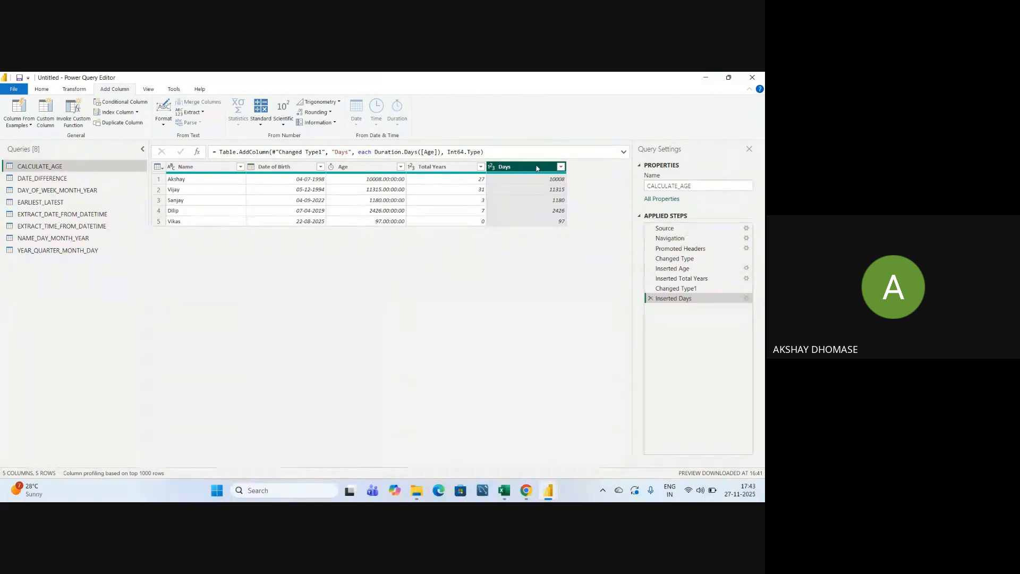
pyautogui.click(309, 181)
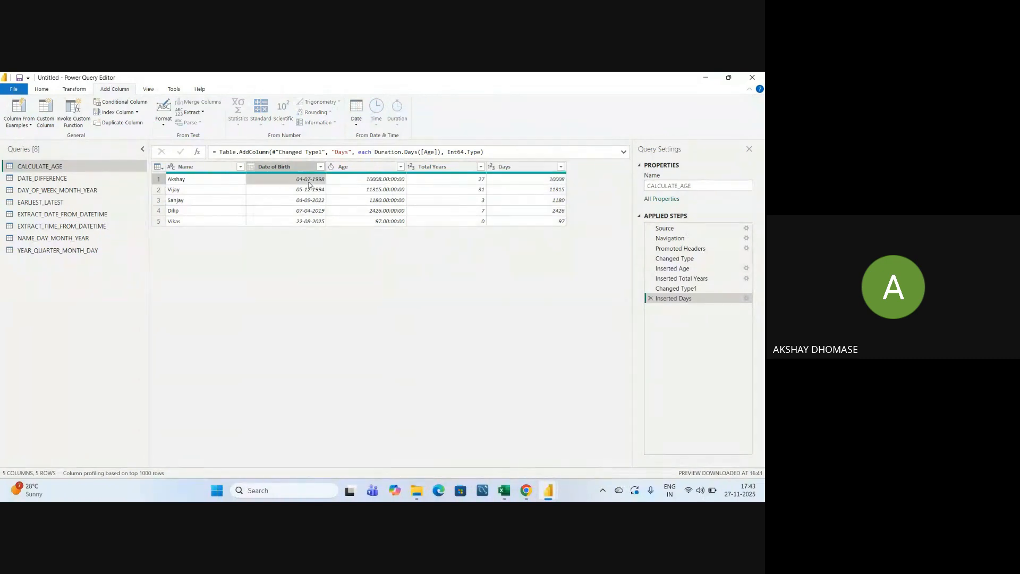
pyautogui.click(548, 179)
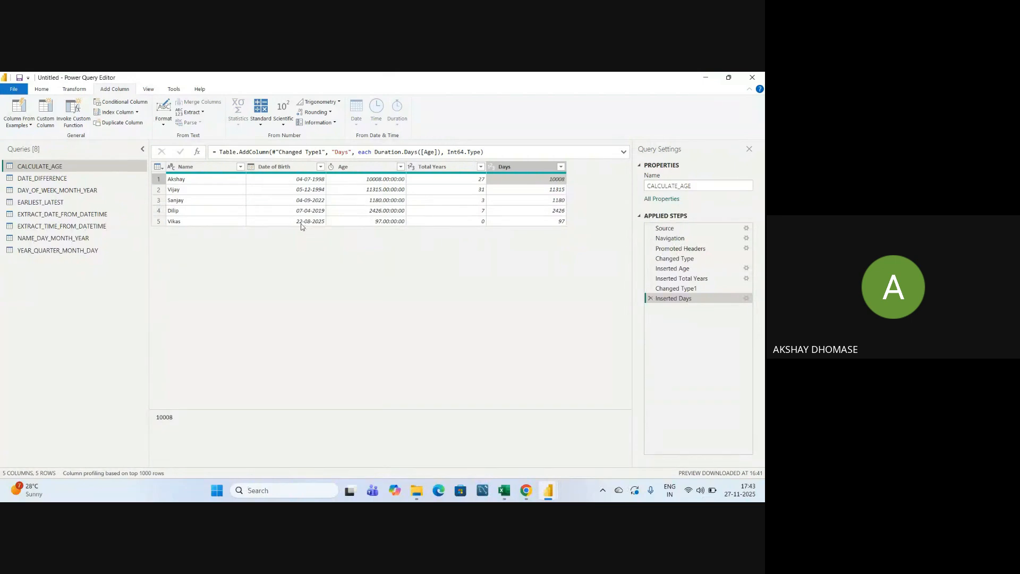
pyautogui.click(198, 223)
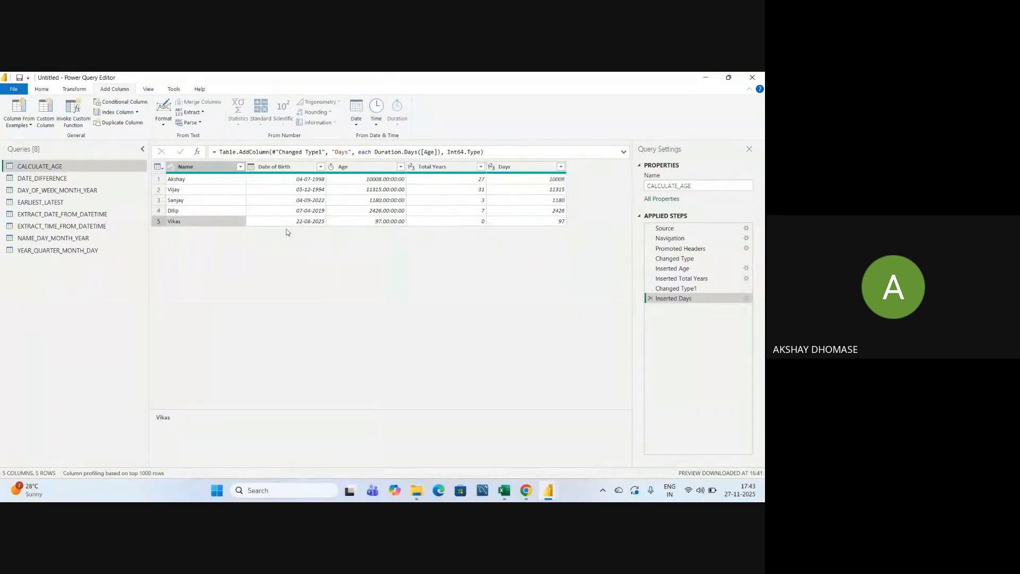
pyautogui.click(298, 223)
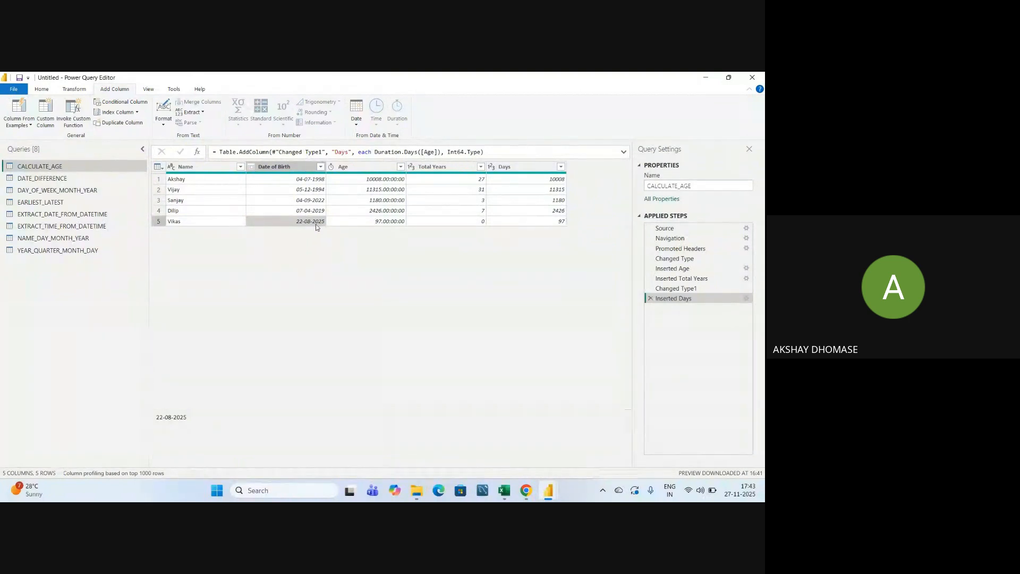
pyautogui.click(561, 225)
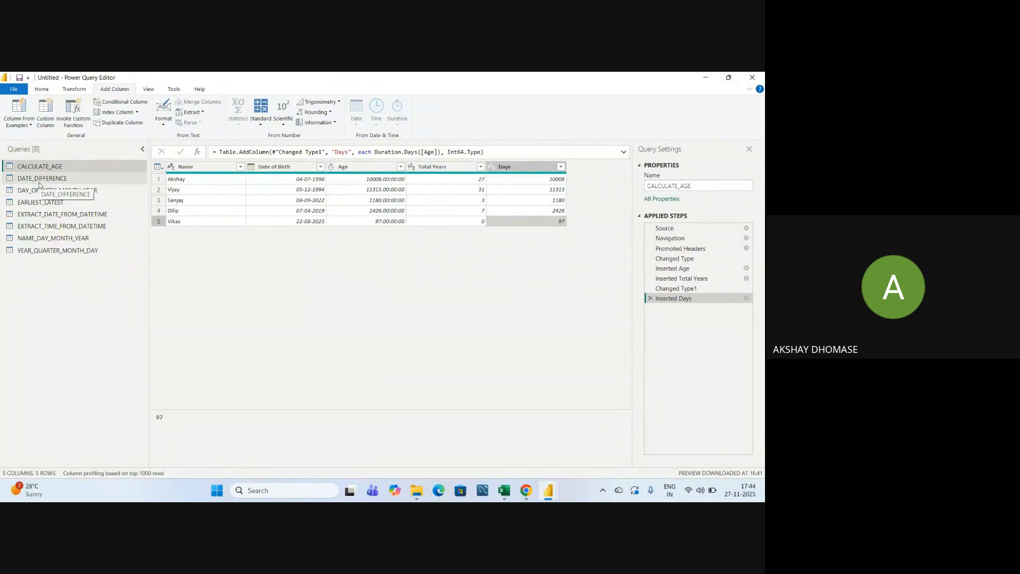
# Check the Google Meet in-call messages and the Excel syllabus, and return to Power Query Editor
pyautogui.hotkey('alt', 'Tab')
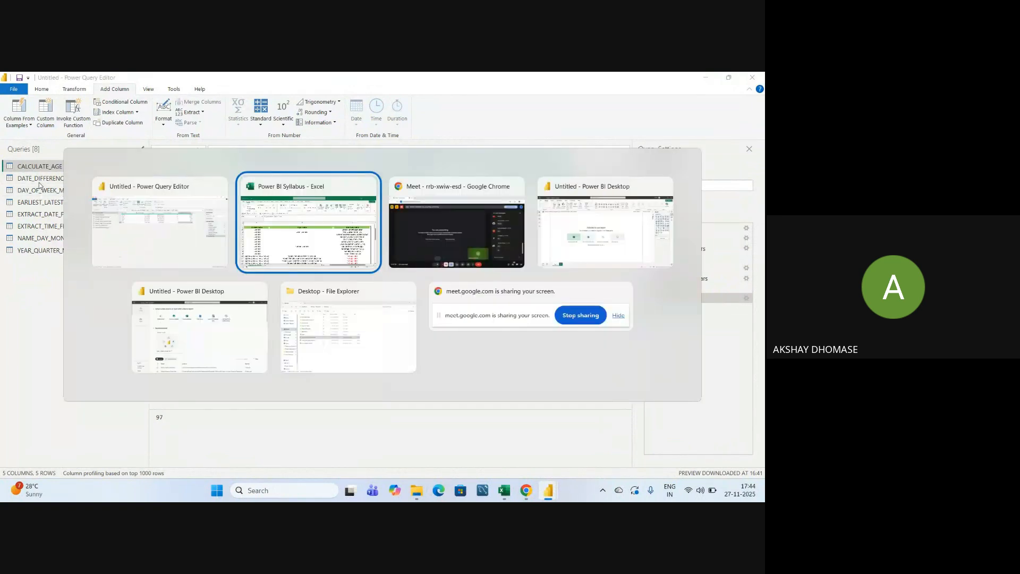
pyautogui.hotkey('alt', 'Tab')
pyautogui.hotkey('alt', 'Tab')
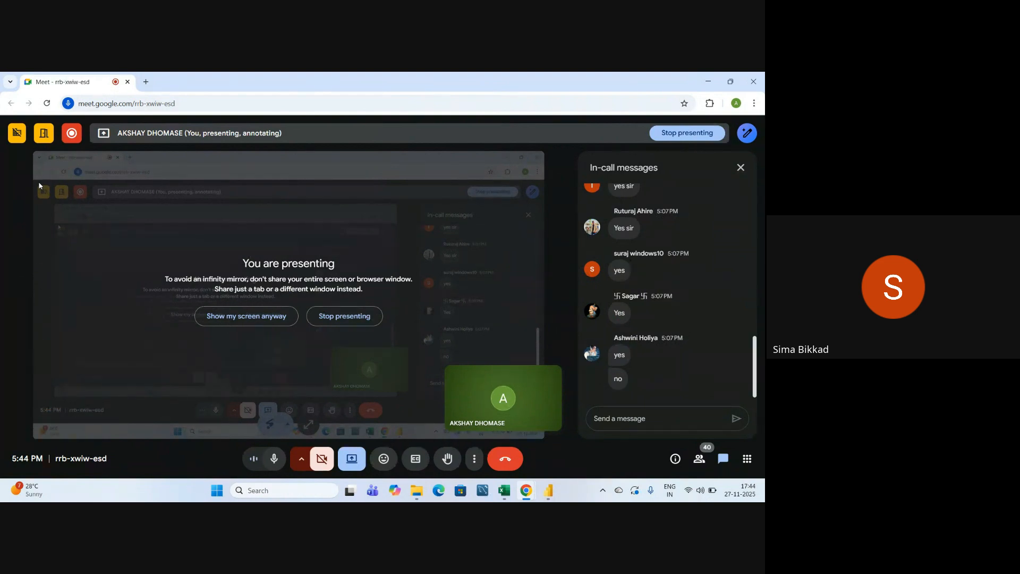
pyautogui.hotkey('alt', 'Tab')
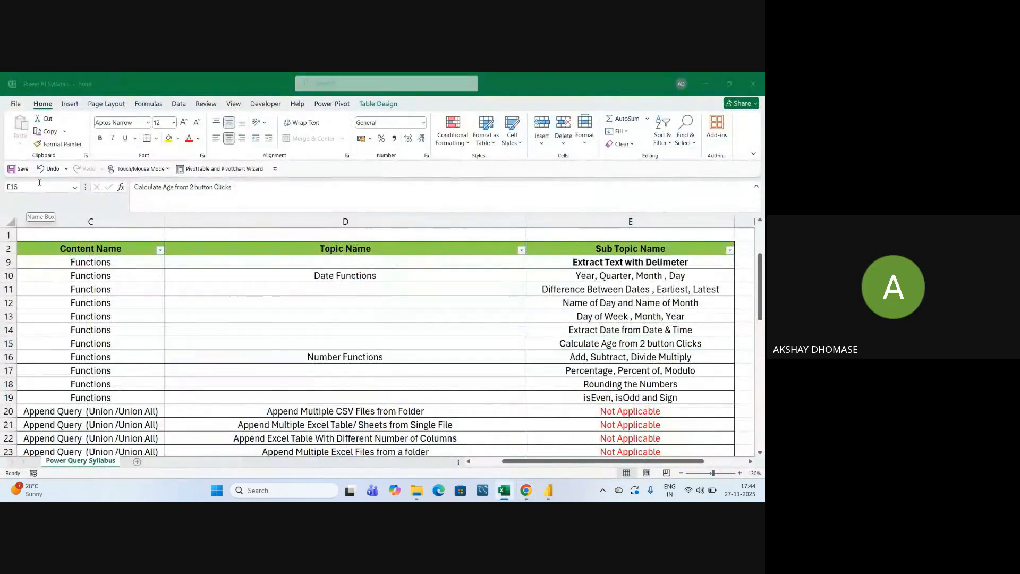
pyautogui.hotkey('alt', 'Tab')
pyautogui.hotkey('alt', 'Tab')
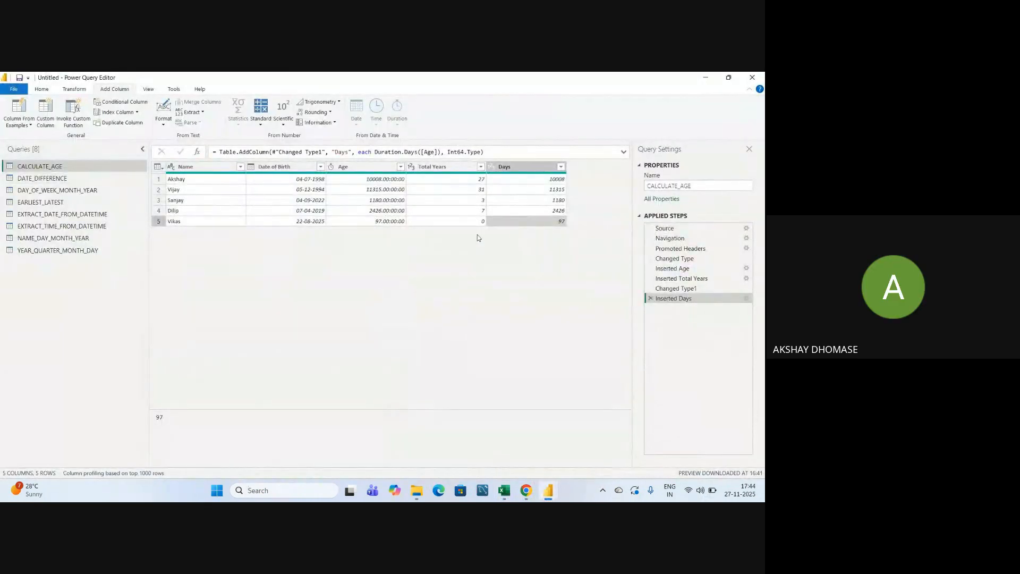
# Compare the Age and Days columns and delete the Inserted Days step from the CALCULATE_AGE query
pyautogui.click(363, 167)
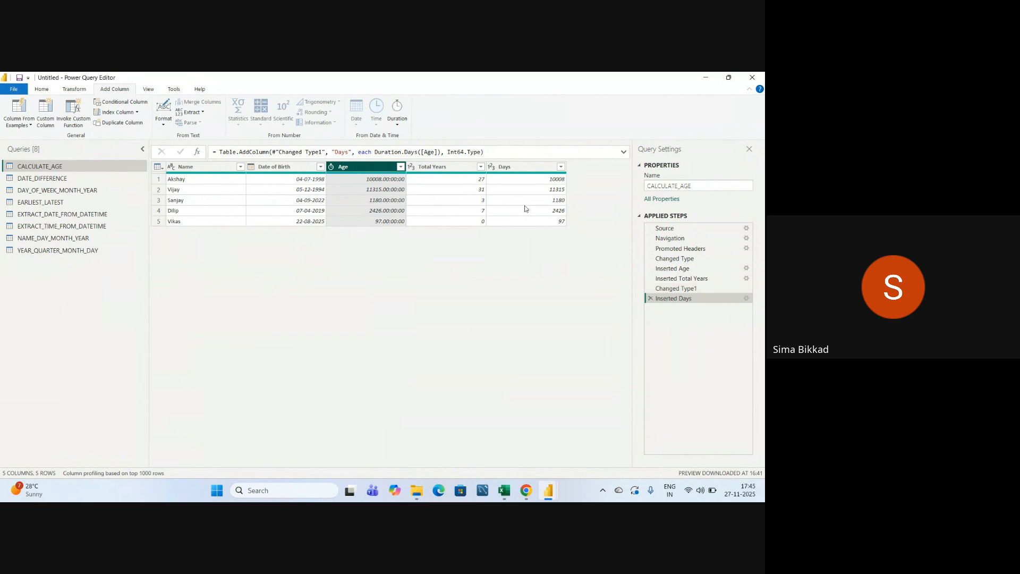
pyautogui.click(522, 168)
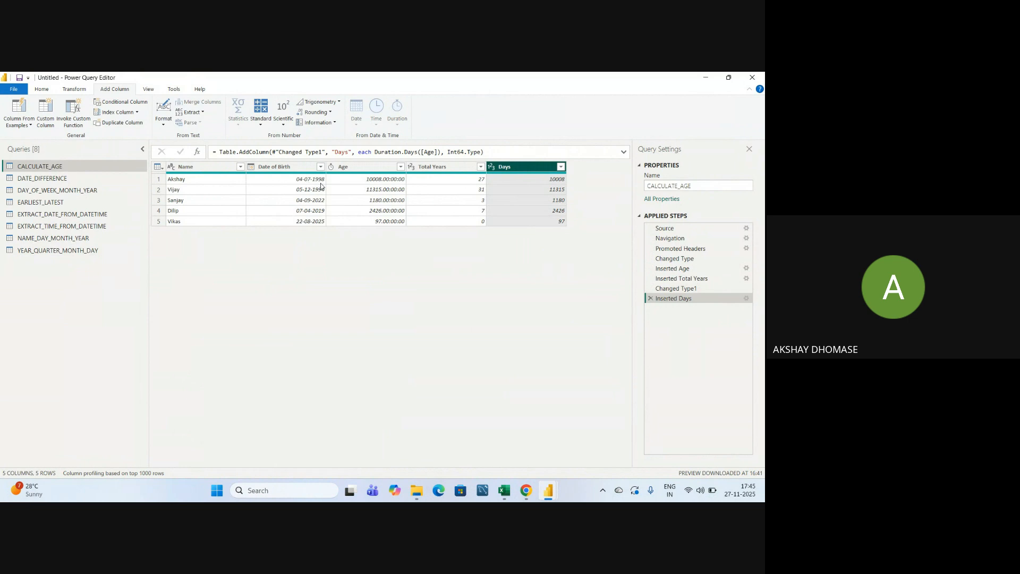
pyautogui.click(651, 298)
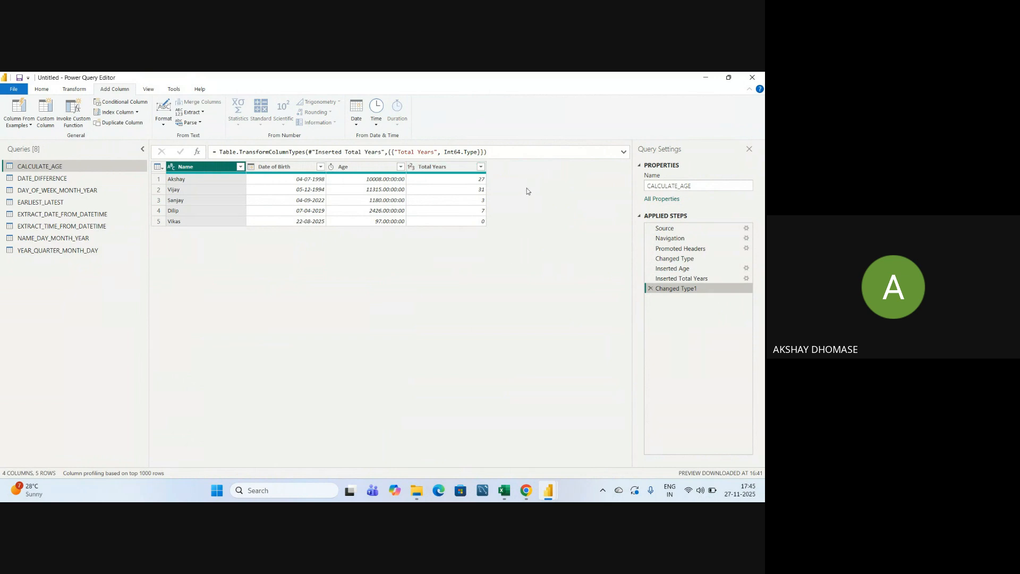
# Examine the duration extraction options and the data type choices available for the Age column
pyautogui.click(357, 167)
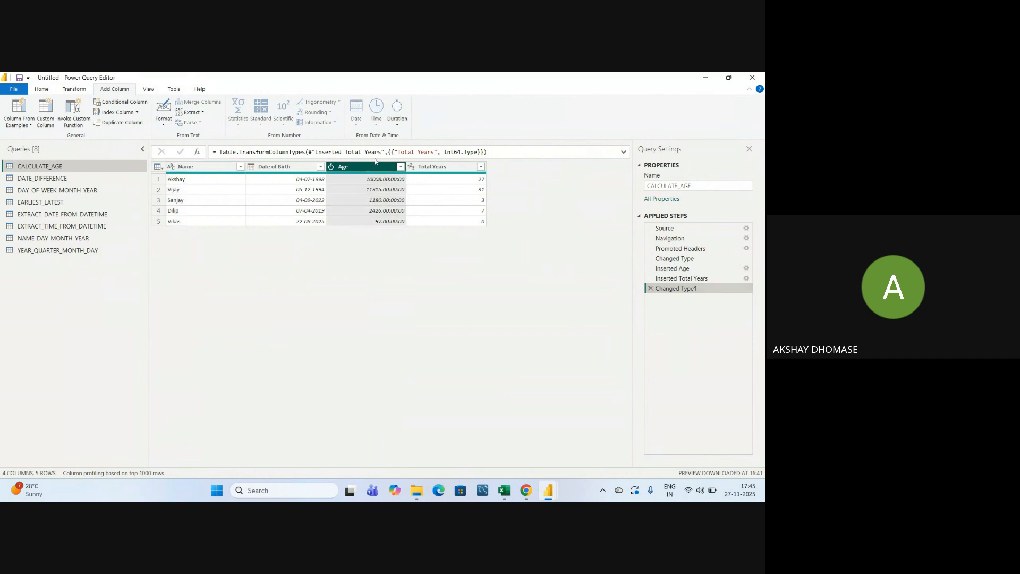
pyautogui.click(398, 125)
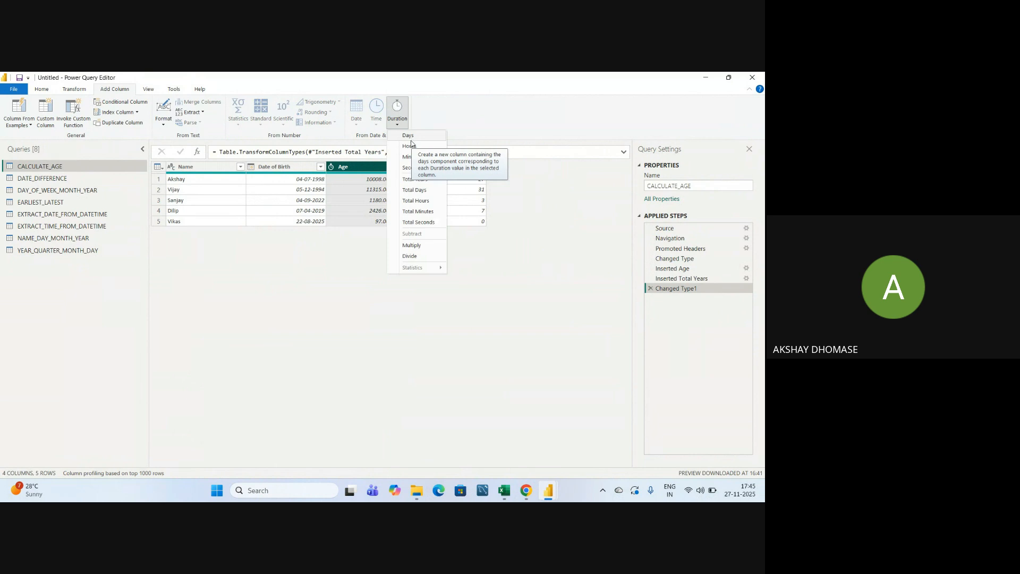
pyautogui.click(362, 291)
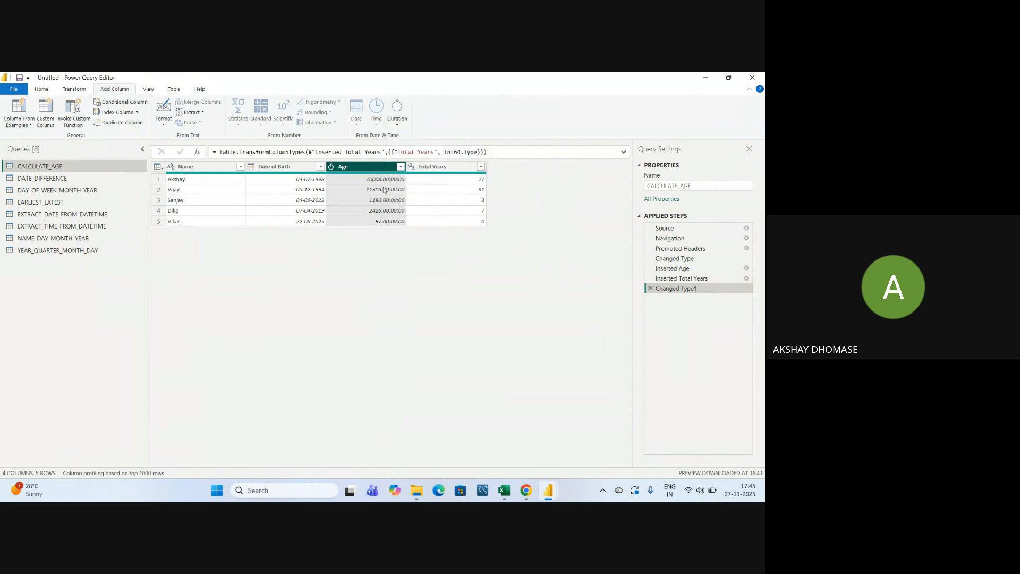
pyautogui.click(287, 168)
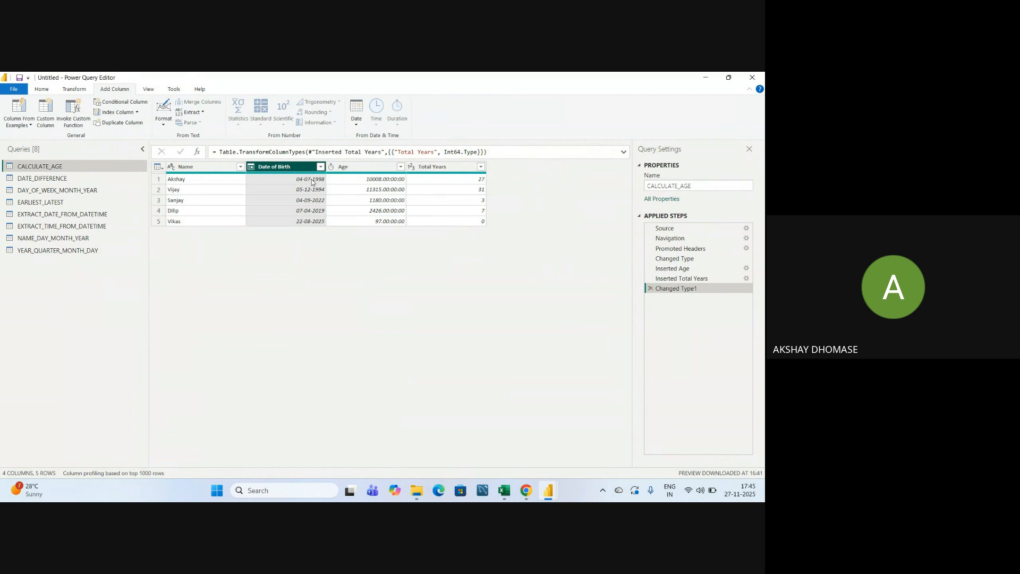
pyautogui.click(352, 169)
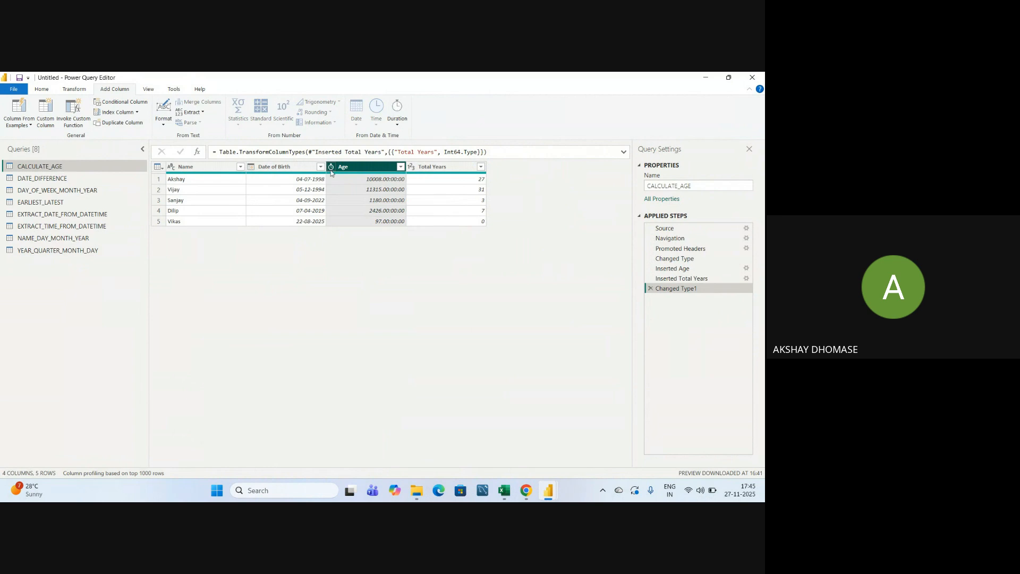
pyautogui.click(331, 169)
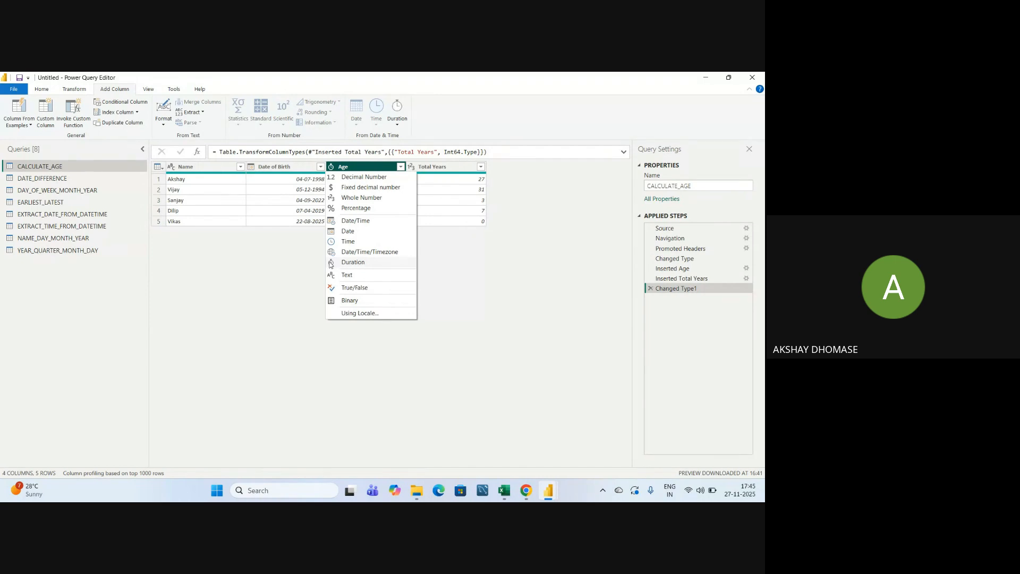
pyautogui.click(331, 168)
pyautogui.click(331, 169)
# Extract the days from the Age column into a new Days column
pyautogui.click(369, 166)
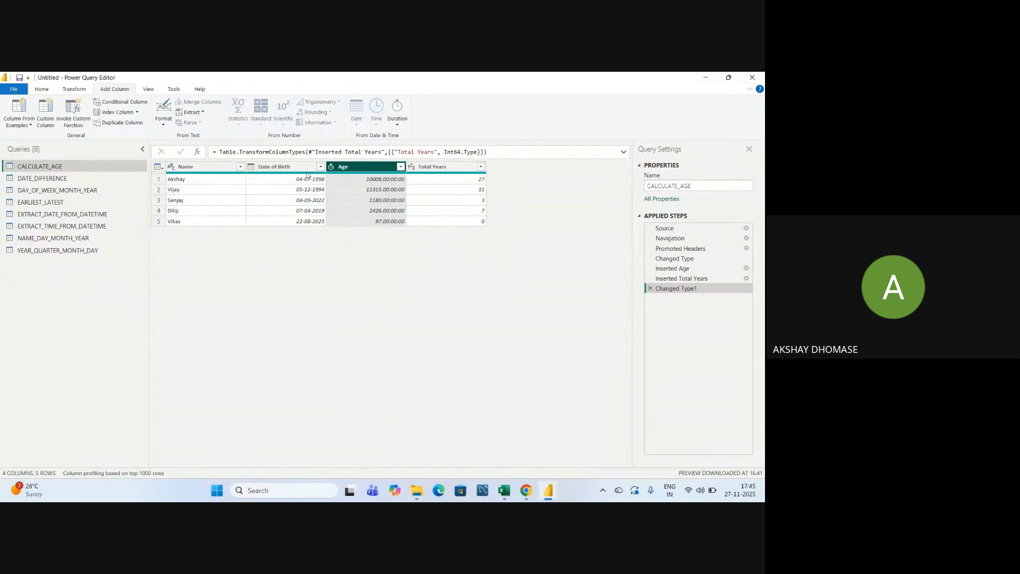
pyautogui.click(303, 169)
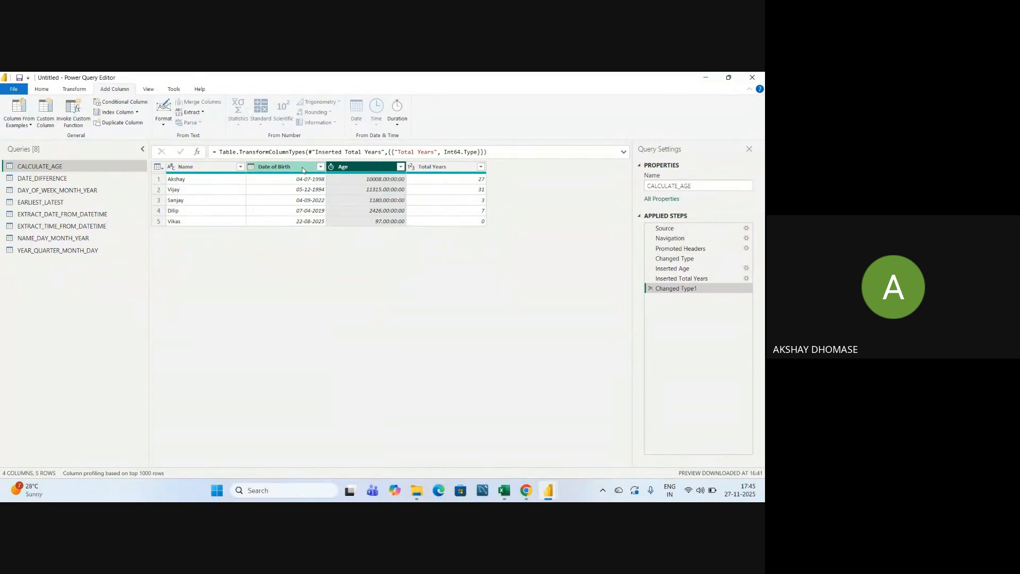
pyautogui.click(348, 167)
pyautogui.click(397, 124)
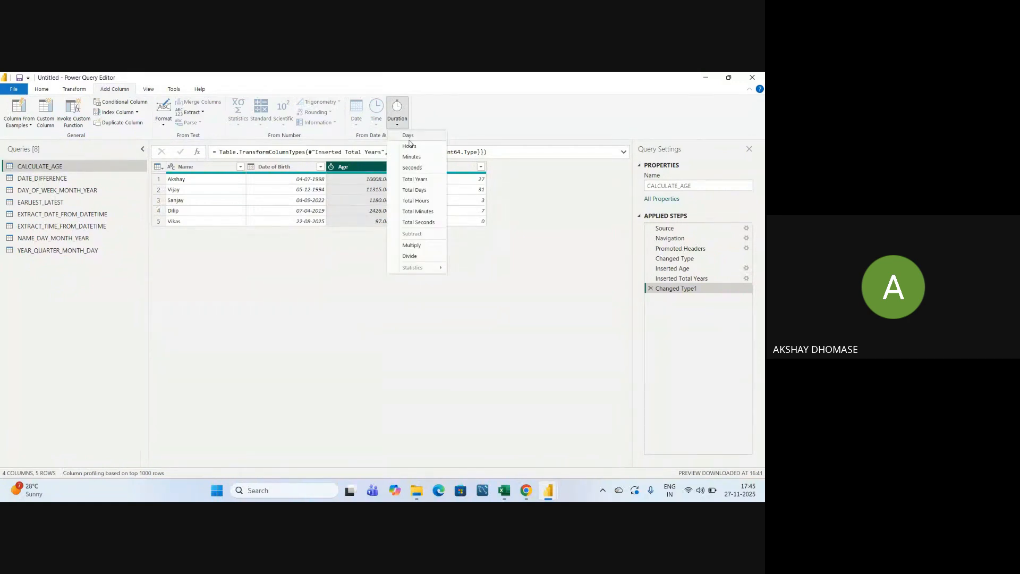
pyautogui.click(408, 137)
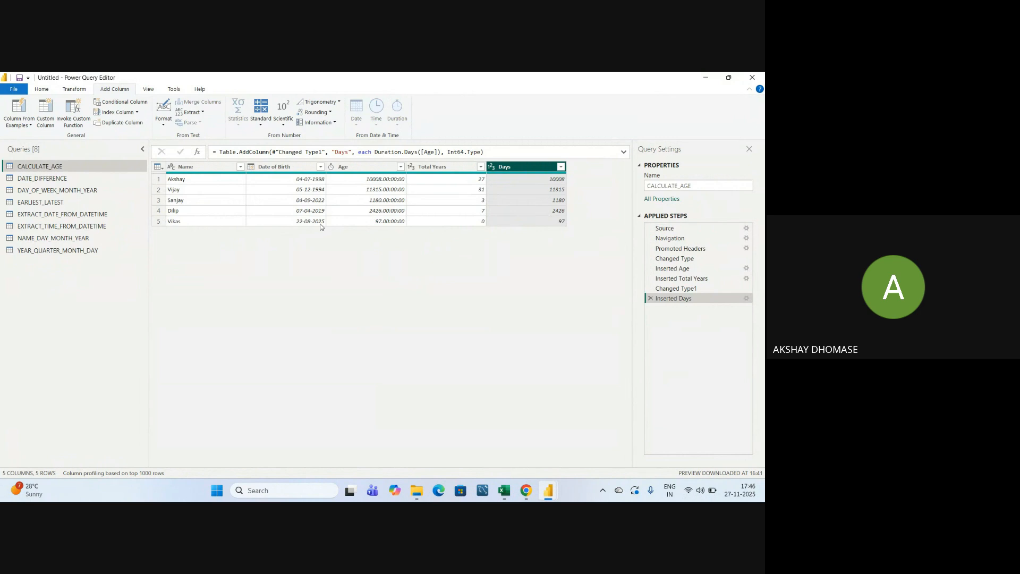
# Check the last row's Days value against its Name and Date of Birth entries
pyautogui.click(563, 223)
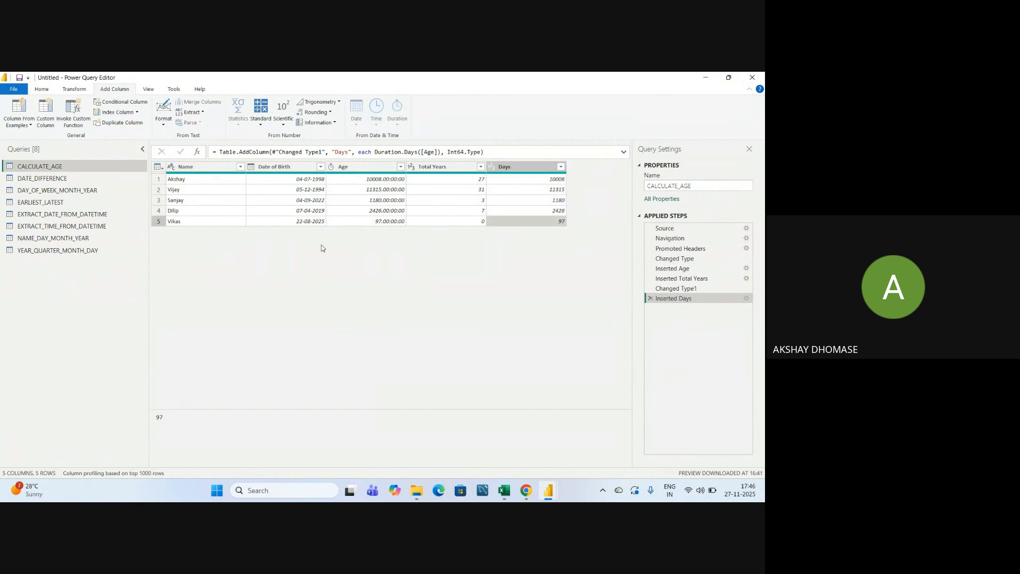
pyautogui.click(315, 222)
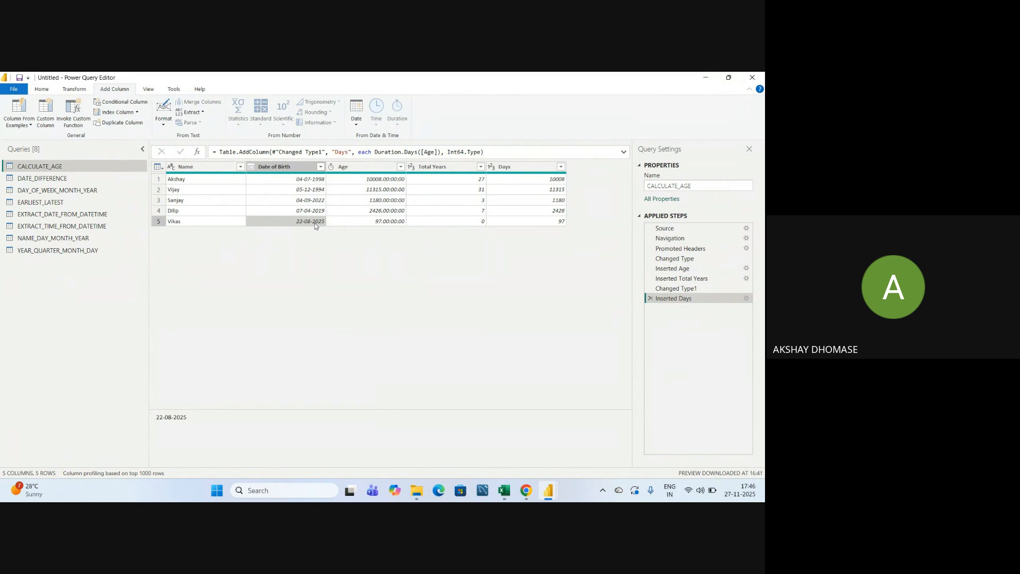
pyautogui.click(180, 222)
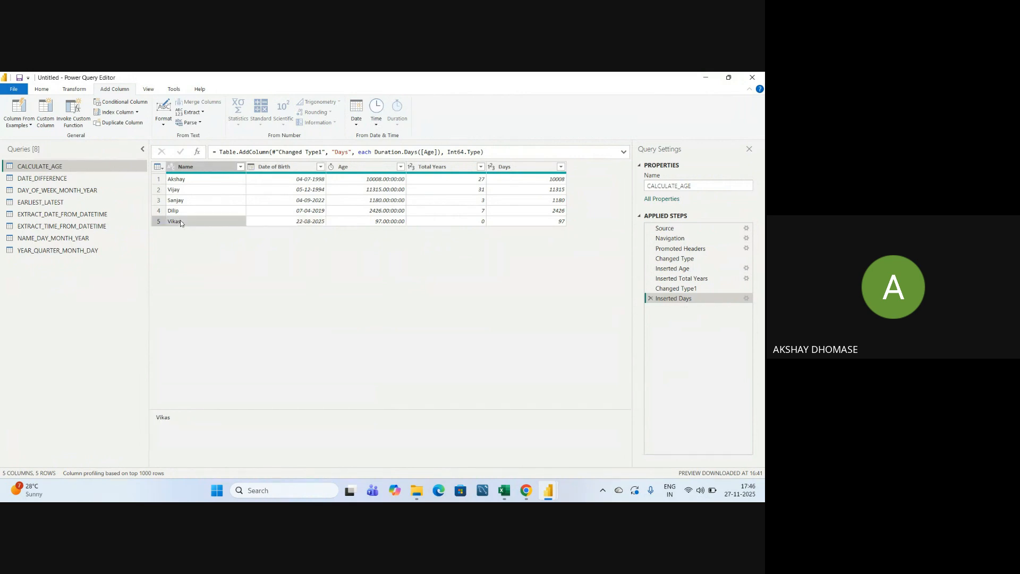
pyautogui.click(546, 223)
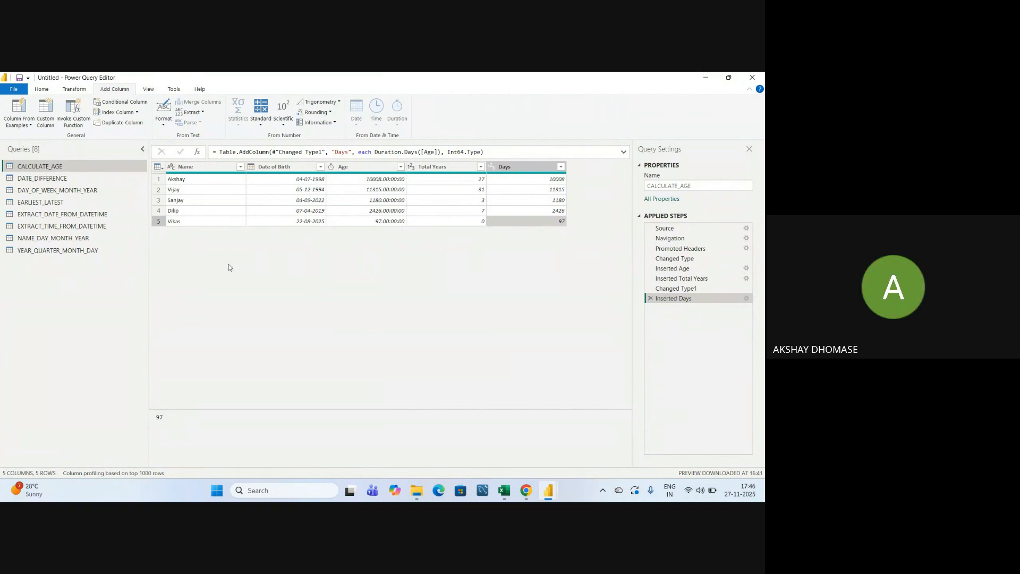
# Switch to the Power BI Syllabus workbook and bold the Date Functions sub-topics in cells E10 to E15
pyautogui.hotkey('alt', 'Tab')
pyautogui.hotkey('alt', 'Tab')
pyautogui.hotkey('alt', 'Tab')
pyautogui.hotkey('alt', 'Tab')
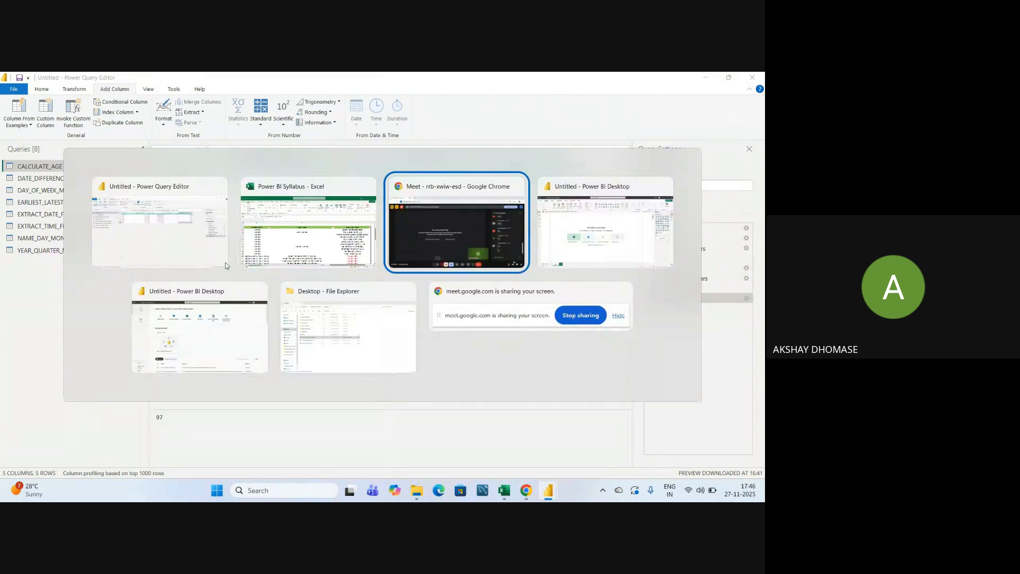
pyautogui.hotkey('alt', 'Tab')
pyautogui.hotkey('alt', 'Tab')
pyautogui.hotkey('alt', 'Tab')
pyautogui.hotkey('alt', 'Tab')
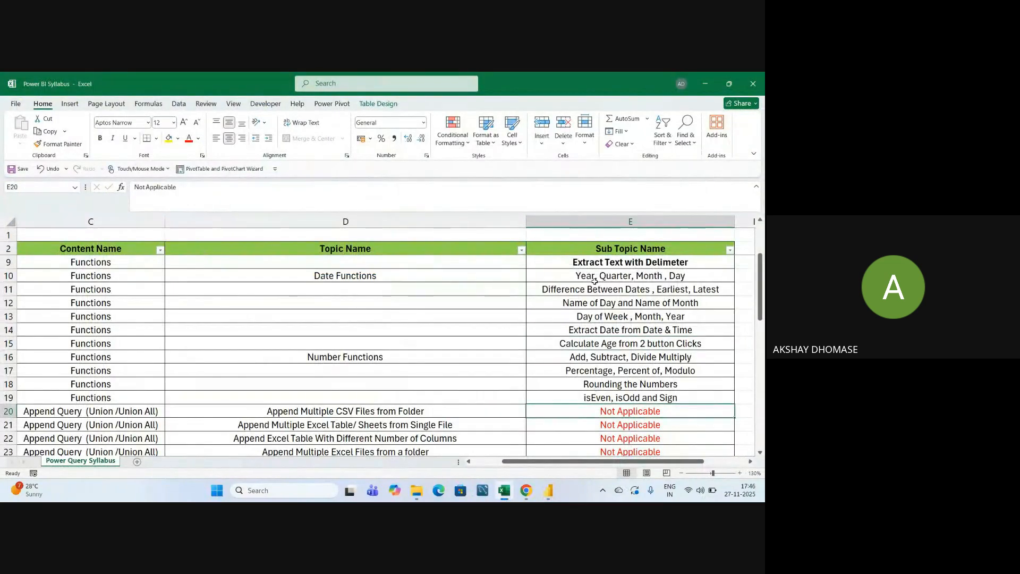
pyautogui.moveTo(595, 278); pyautogui.dragTo(594, 345)
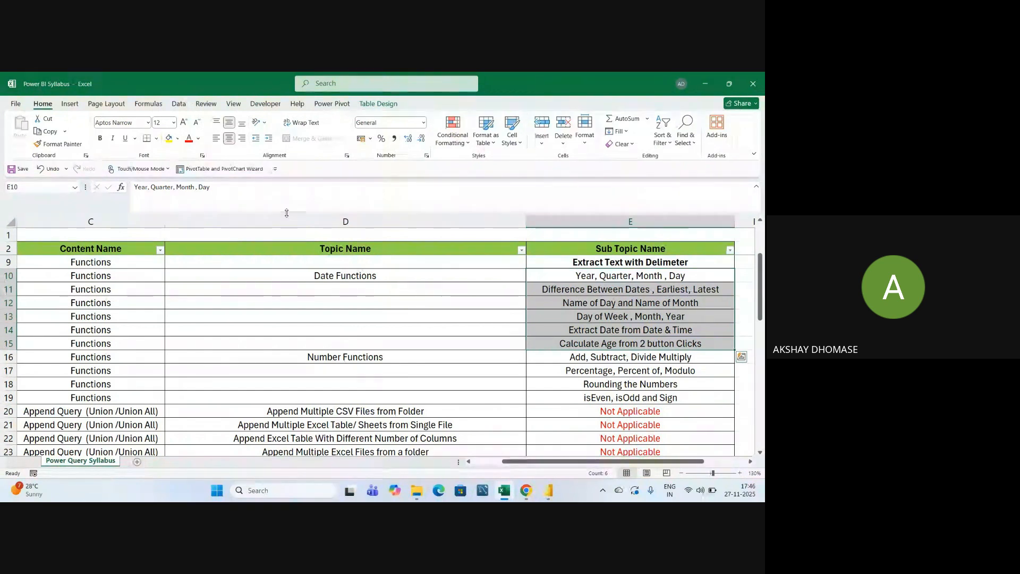
pyautogui.click(100, 138)
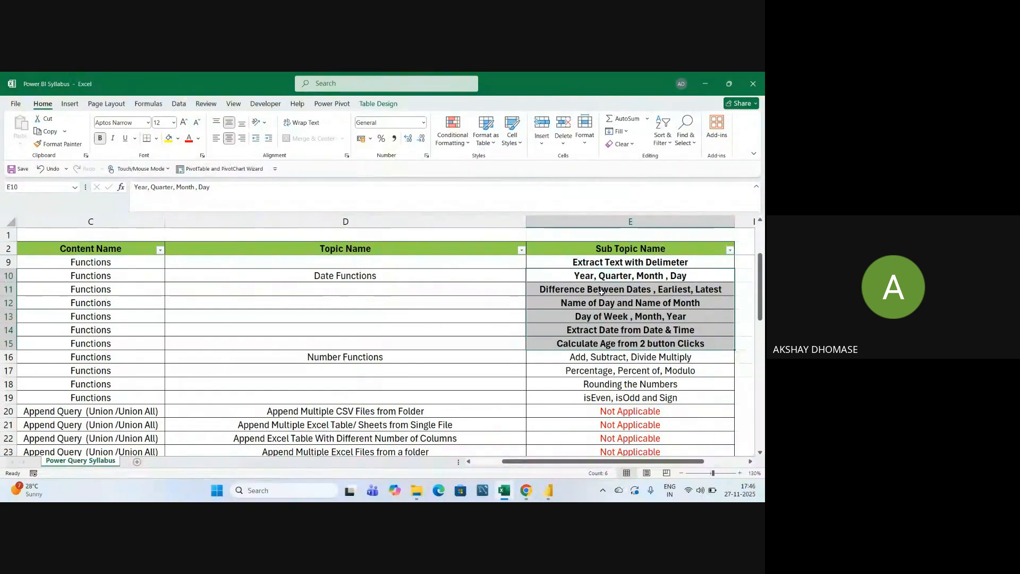
pyautogui.click(611, 343)
pyautogui.click(612, 317)
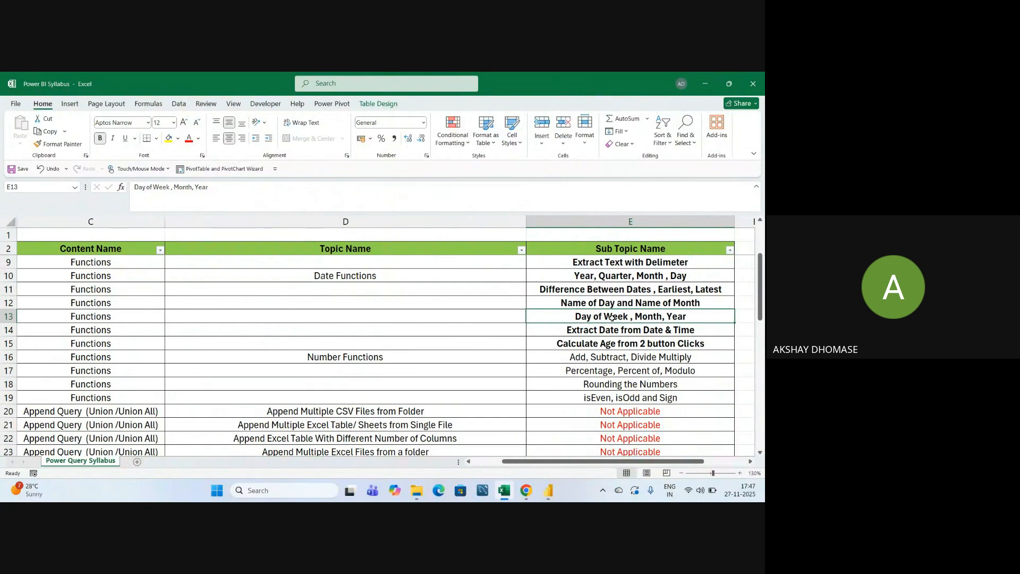
pyautogui.moveTo(605, 290); pyautogui.dragTo(609, 340)
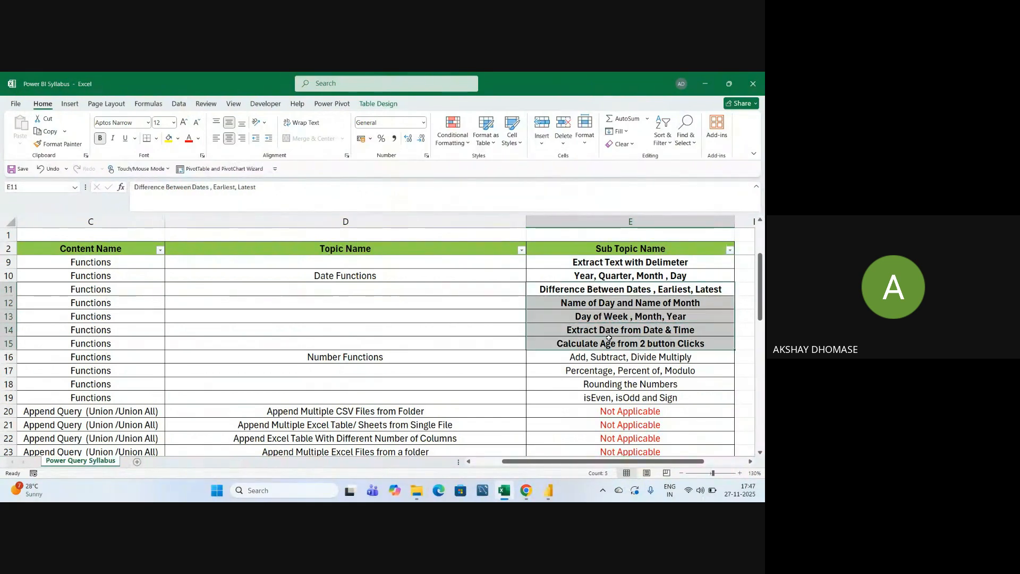
pyautogui.click(377, 277)
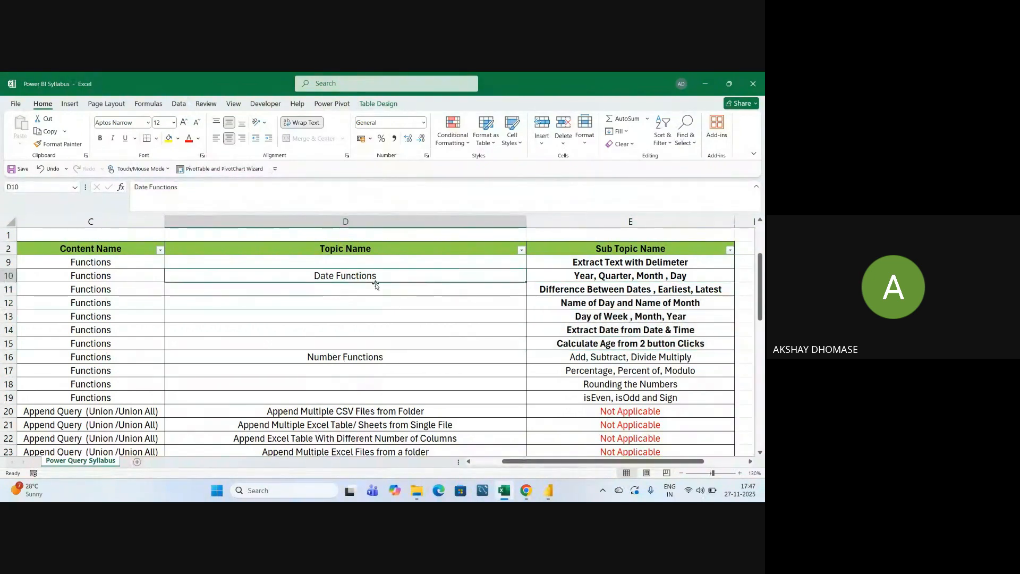
# Return to Power Query Editor and close it, applying the query changes to the report
pyautogui.hotkey('alt', 'Tab')
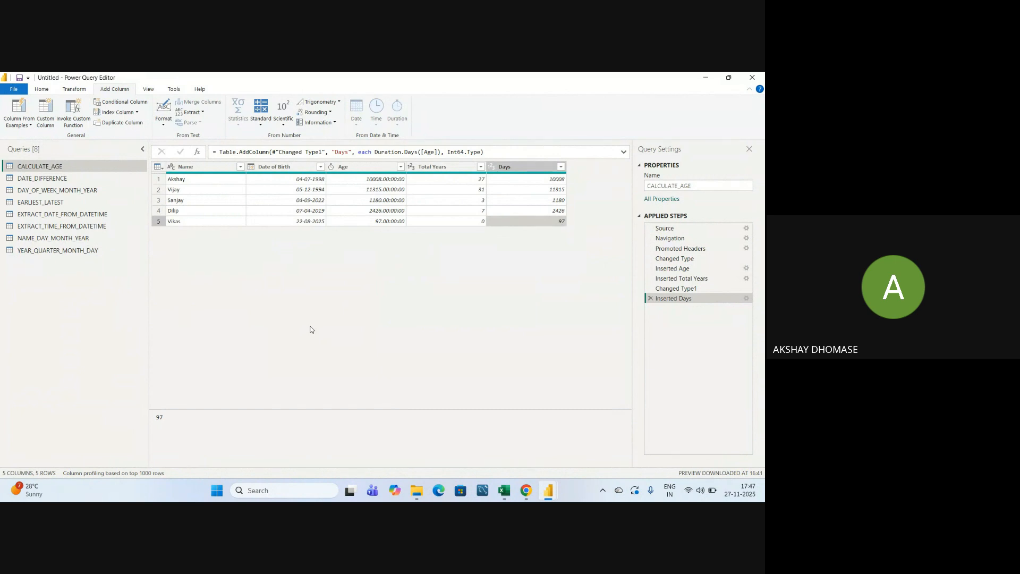
pyautogui.click(38, 90)
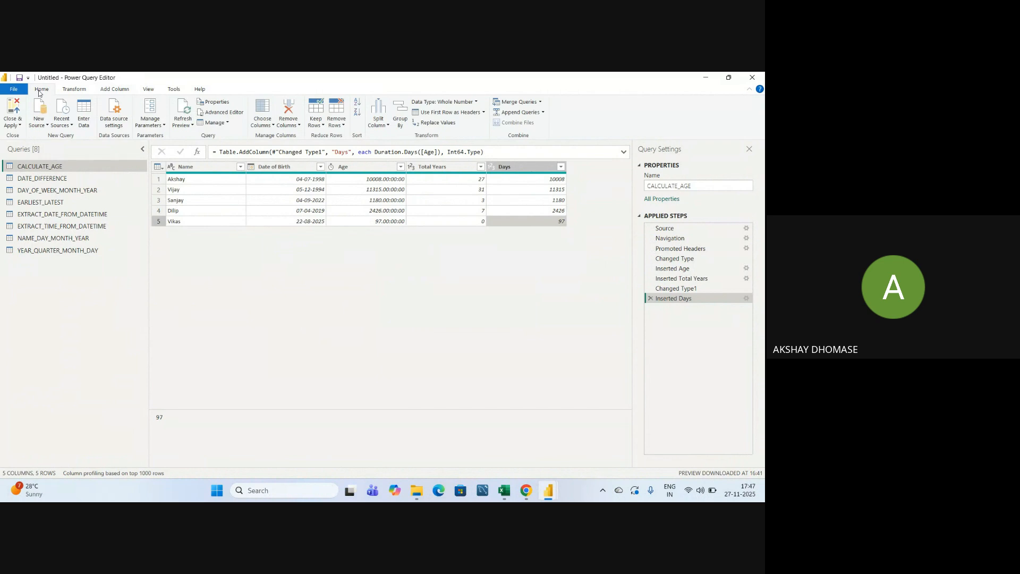
pyautogui.click(15, 127)
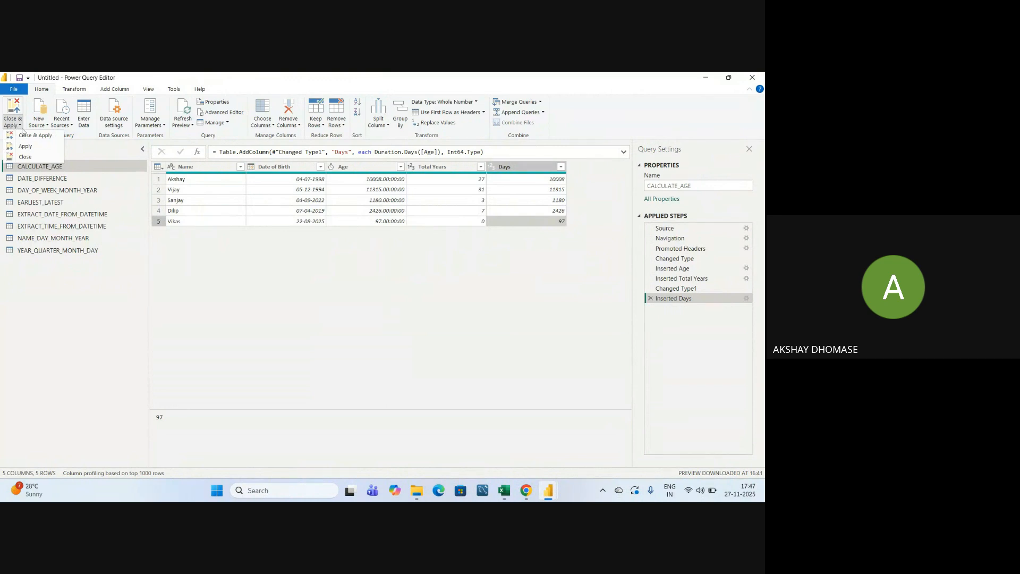
pyautogui.click(33, 136)
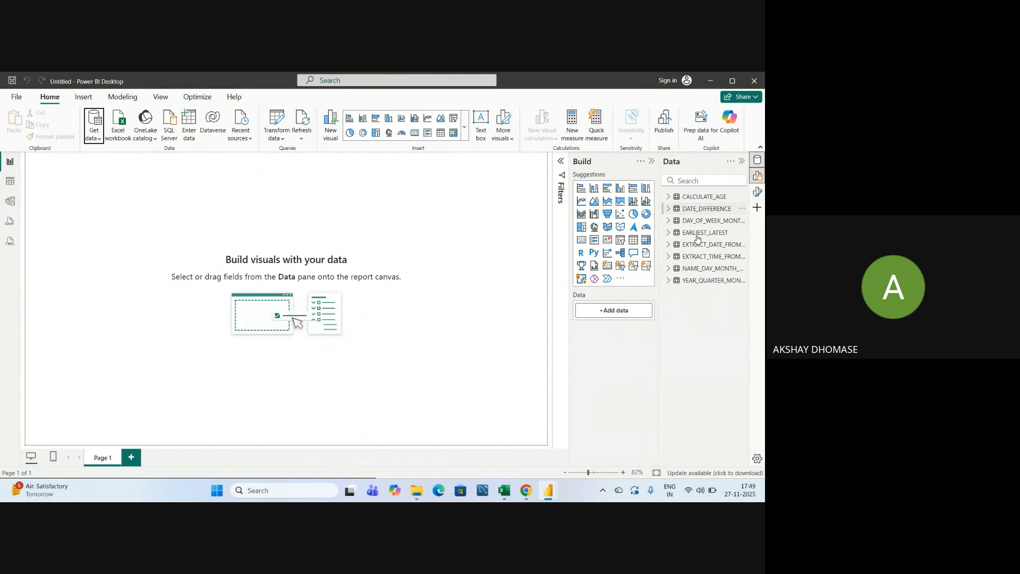
# Examine the loaded CALCULATE_AGE table column by column in Table view, followed by the YEAR_QUARTER_MONTH_DAY table
pyautogui.click(696, 199)
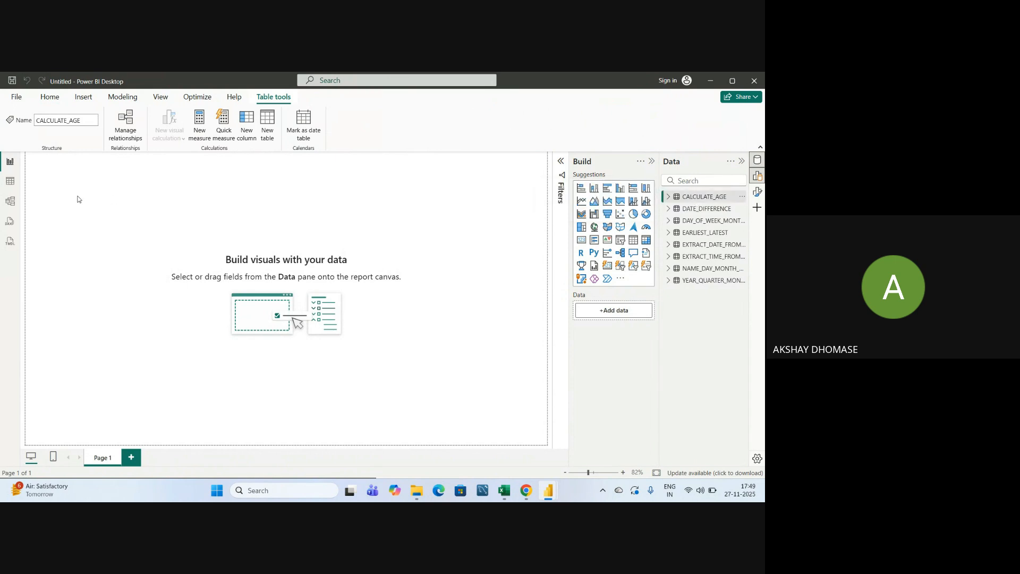
pyautogui.click(9, 183)
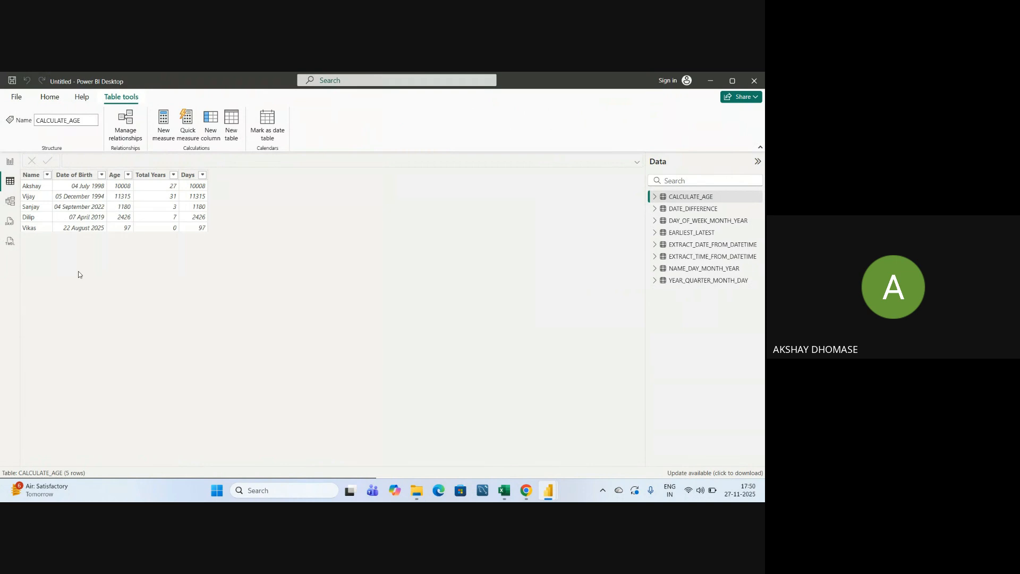
pyautogui.click(33, 178)
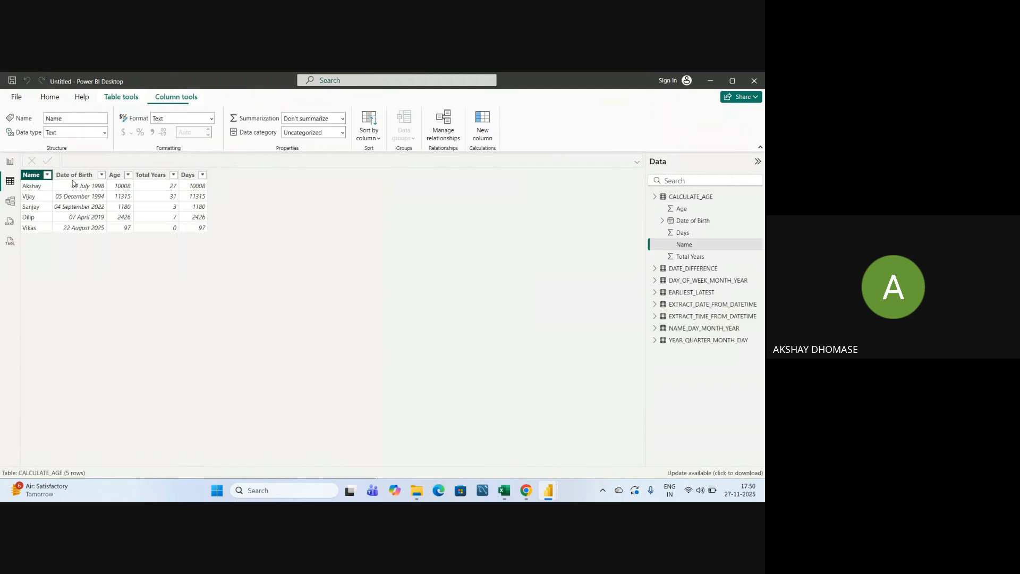
pyautogui.click(74, 184)
pyautogui.click(118, 186)
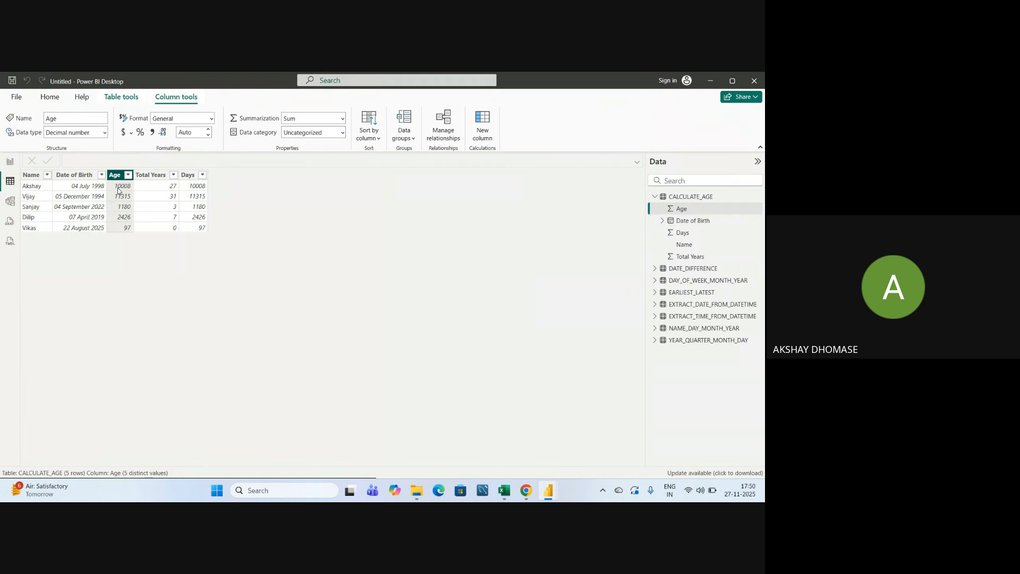
pyautogui.click(157, 178)
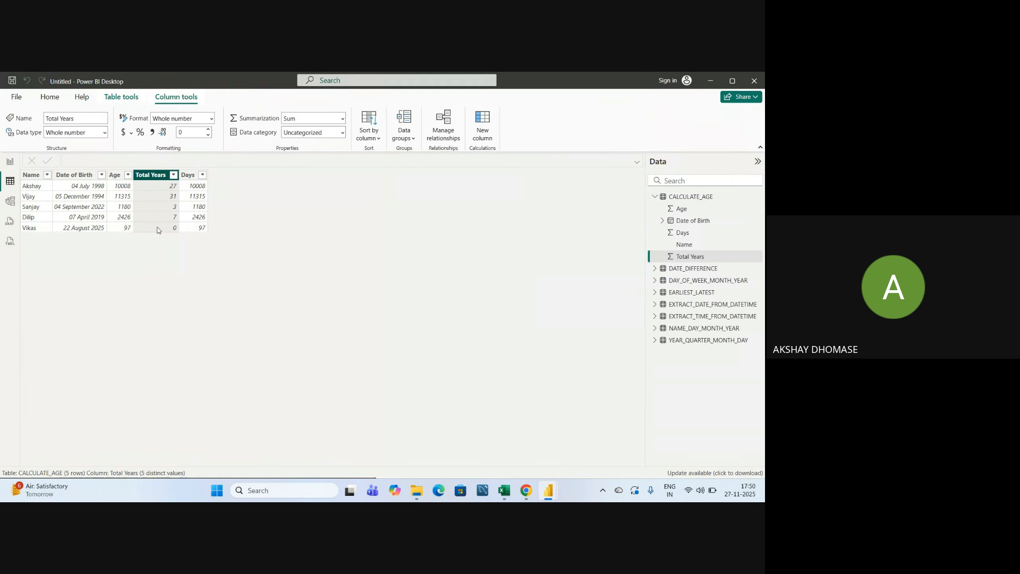
pyautogui.click(193, 178)
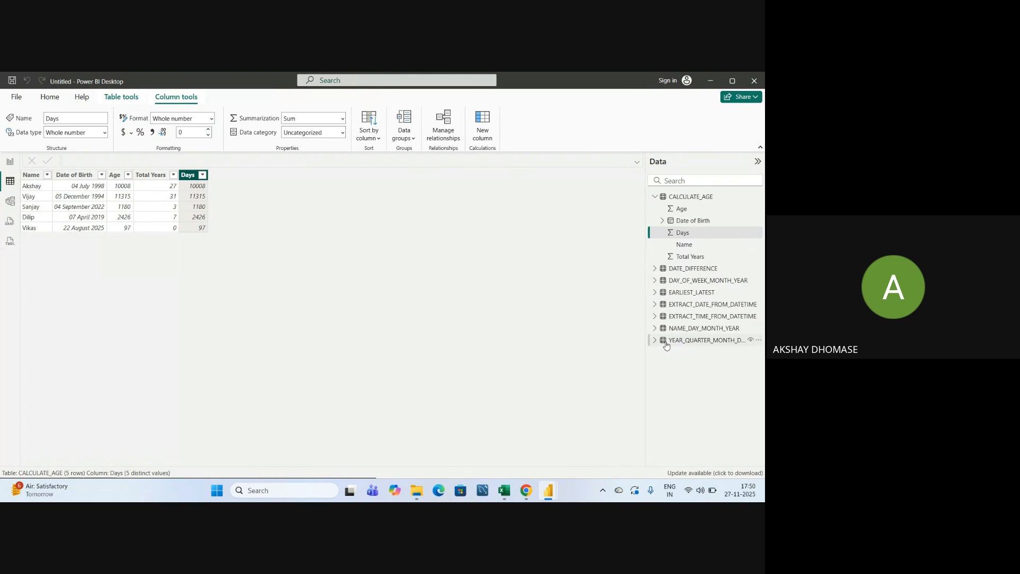
pyautogui.click(698, 341)
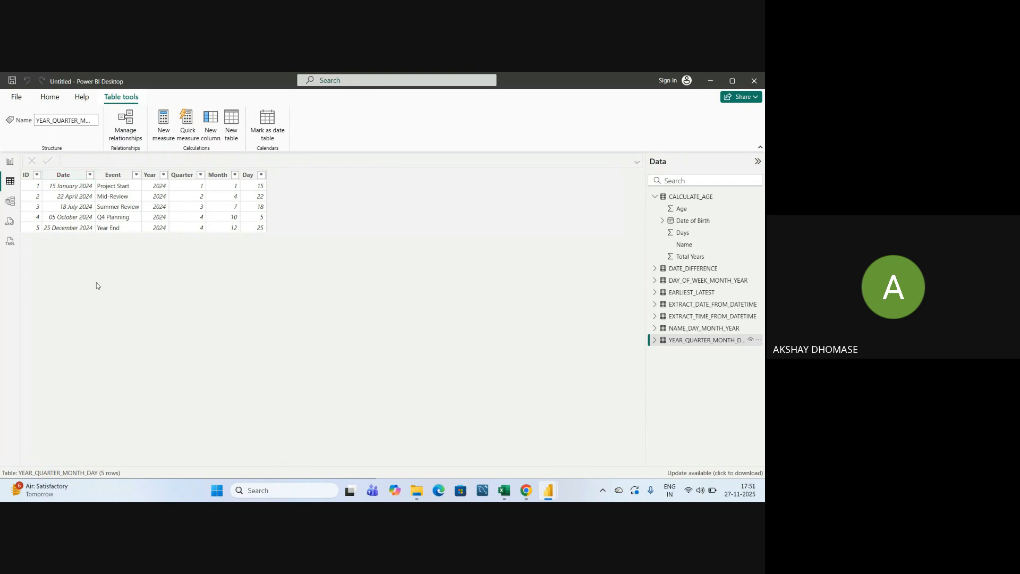
pyautogui.hotkey('alt', 'Tab')
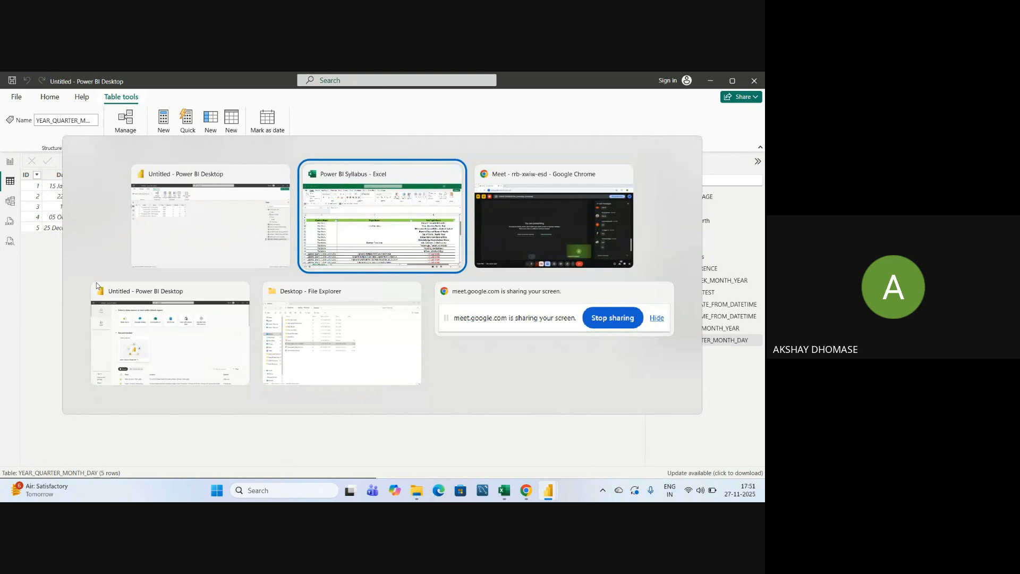
pyautogui.hotkey('alt', 'Tab')
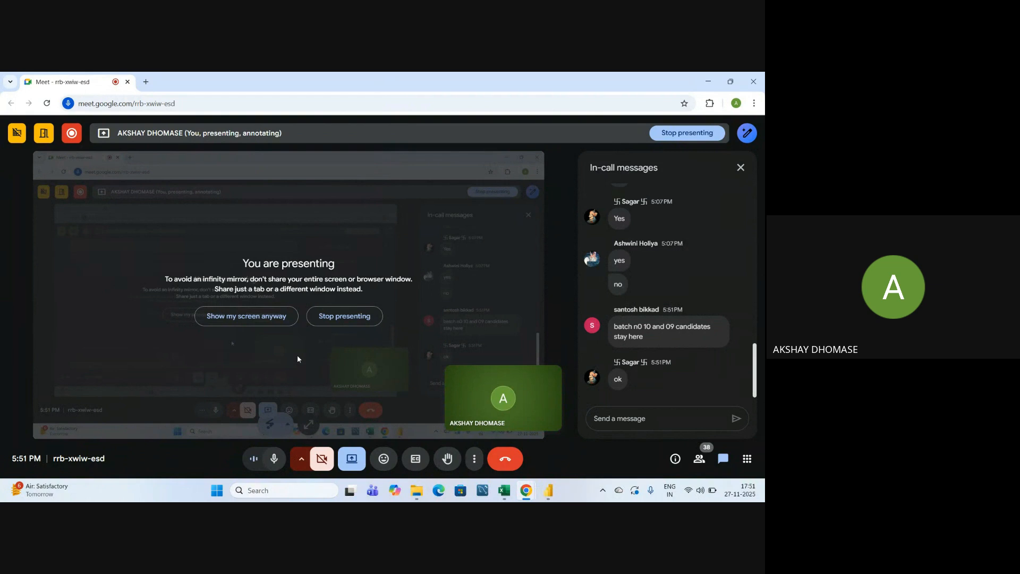
pyautogui.hotkey('alt', 'Tab')
pyautogui.hotkey('alt', 'shift', 'Tab')
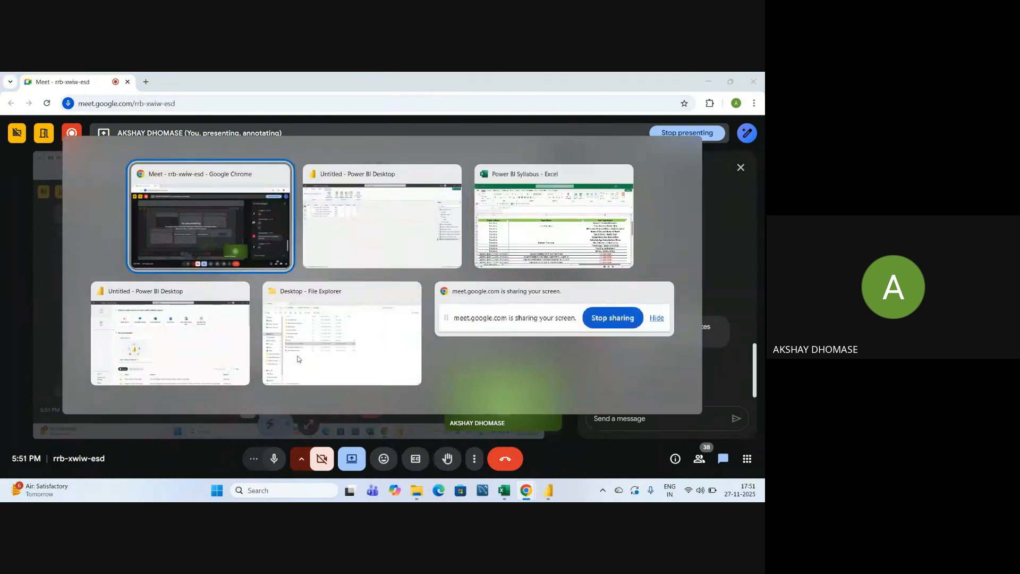
pyautogui.hotkey('alt', 'Tab')
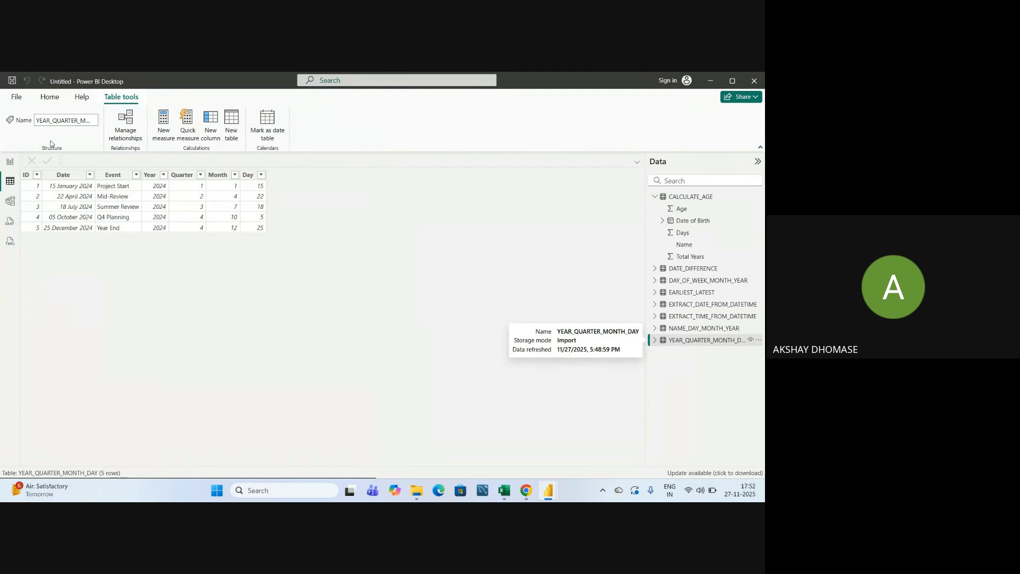
# Save the report to the Desktop folder as a Power BI file named Date Functions
pyautogui.click(17, 97)
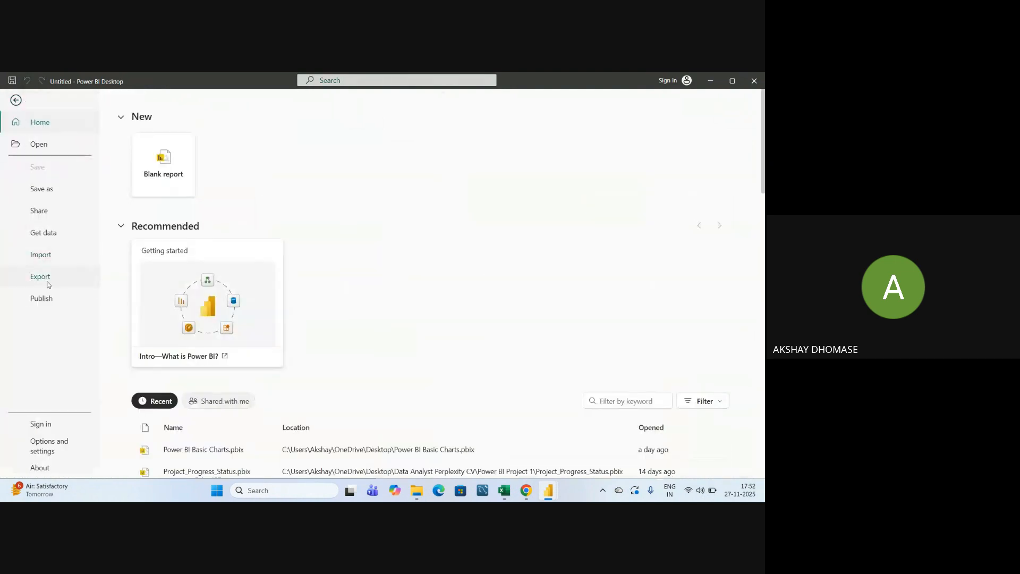
pyautogui.click(44, 192)
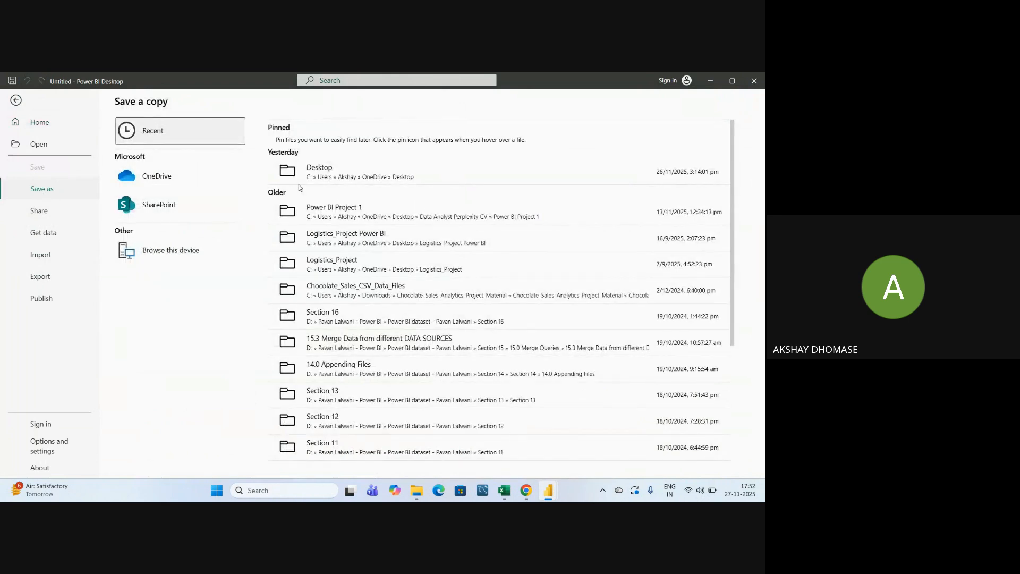
pyautogui.click(333, 175)
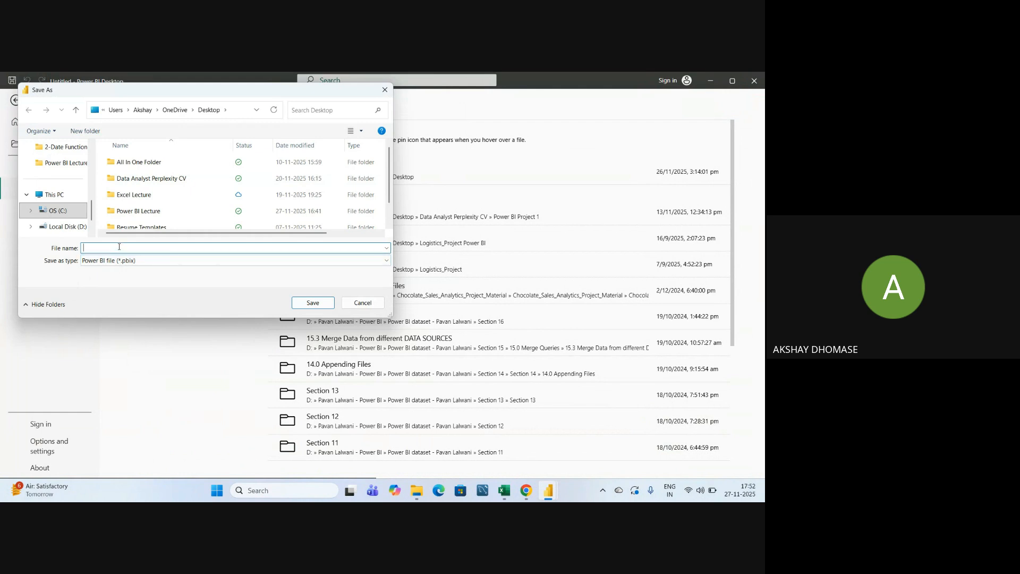
pyautogui.write('D')
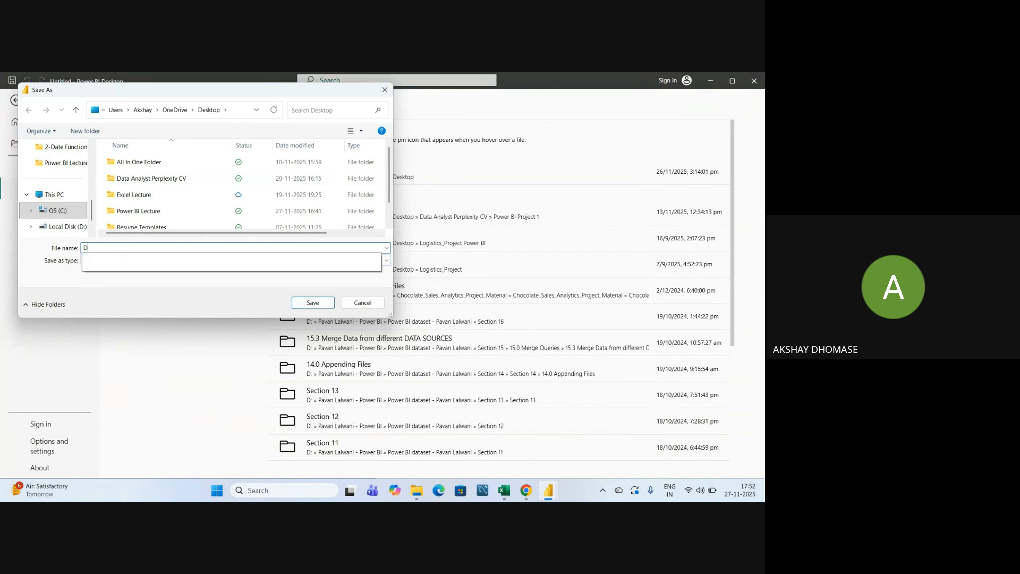
pyautogui.write('ate Functions')
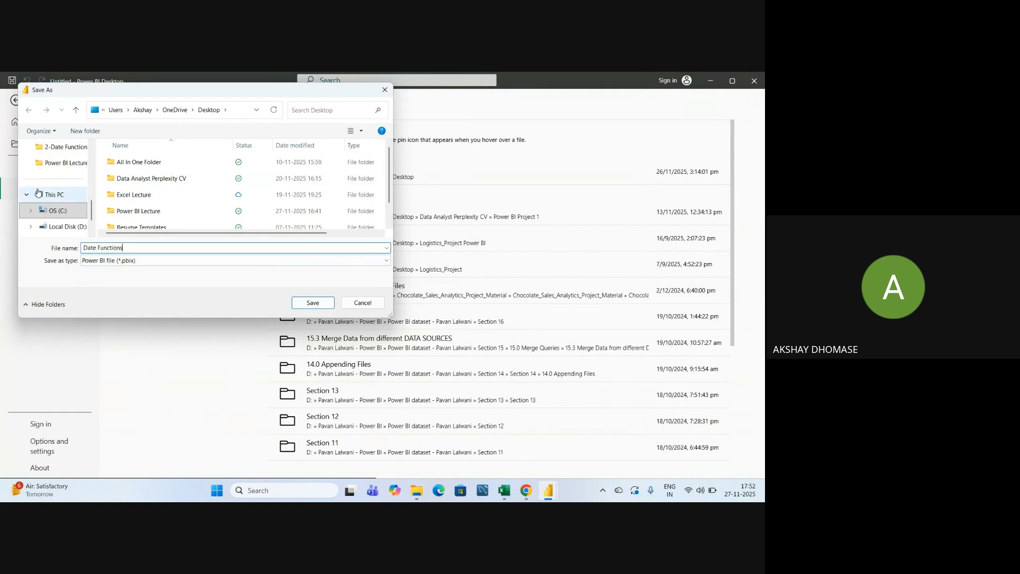
pyautogui.scroll(5, 63, 193)
pyautogui.click(55, 163)
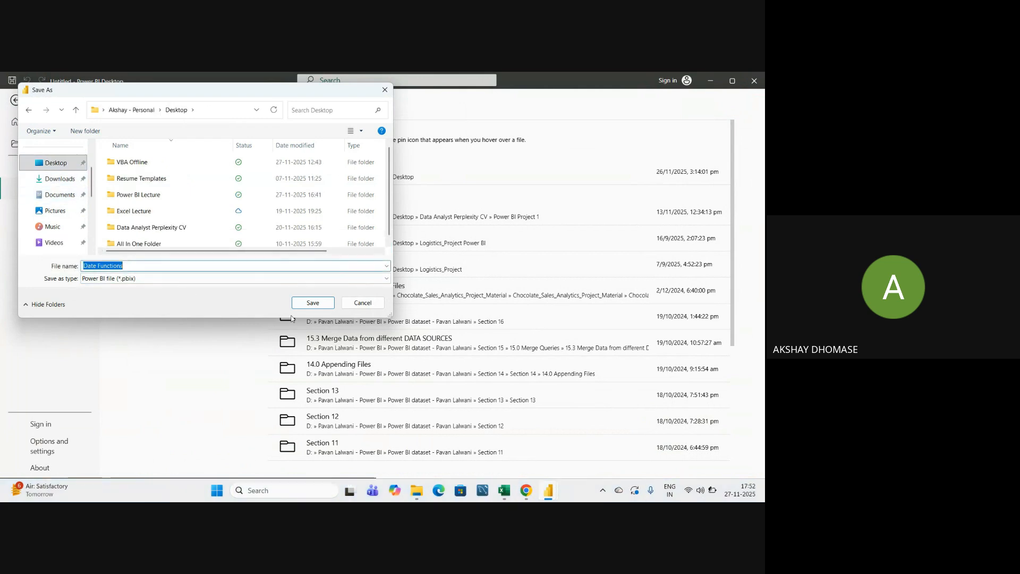
pyautogui.click(330, 303)
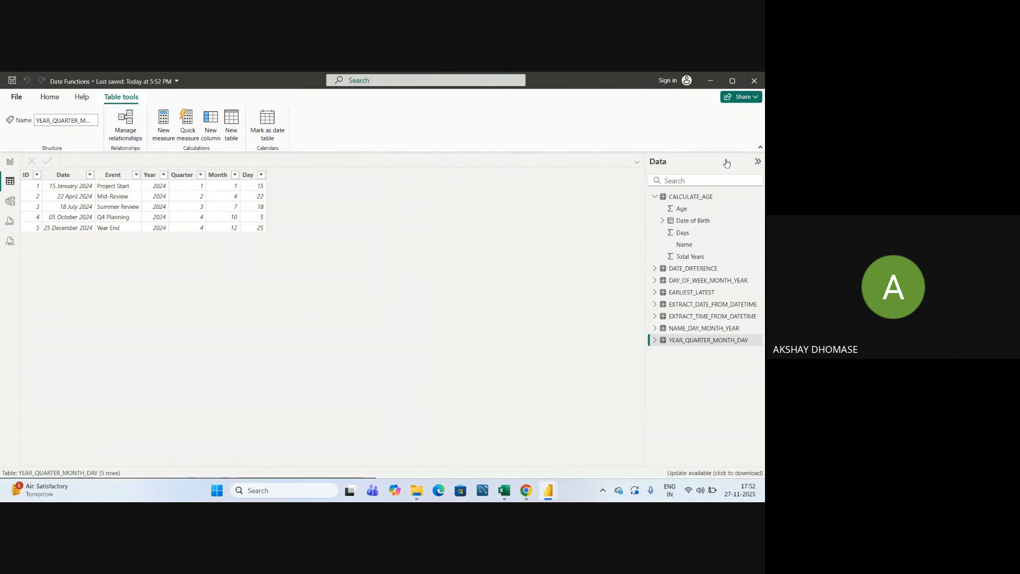
# Close the saved Date Functions report and the remaining untitled Power BI Desktop window
pyautogui.click(755, 81)
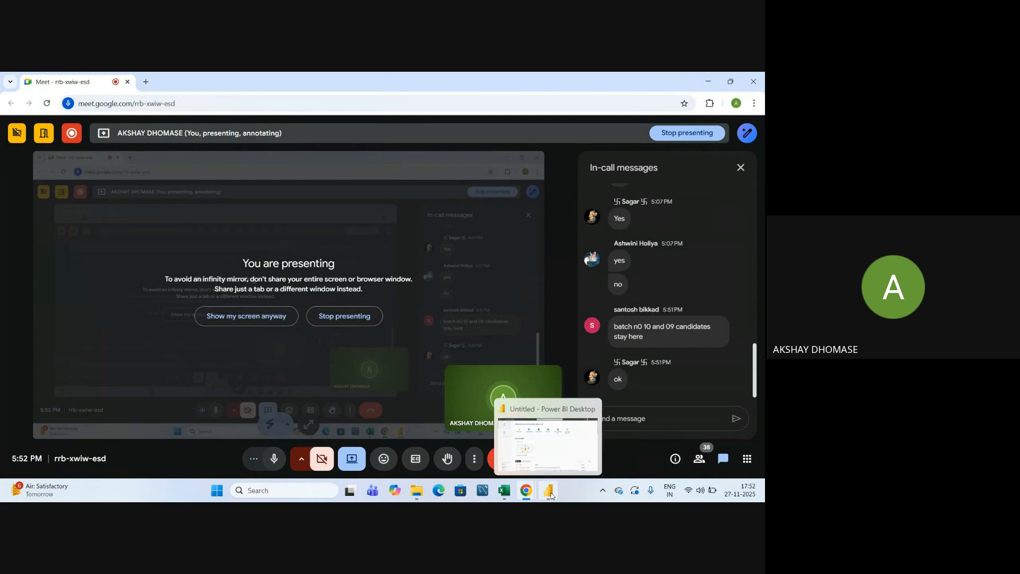
pyautogui.click(548, 491)
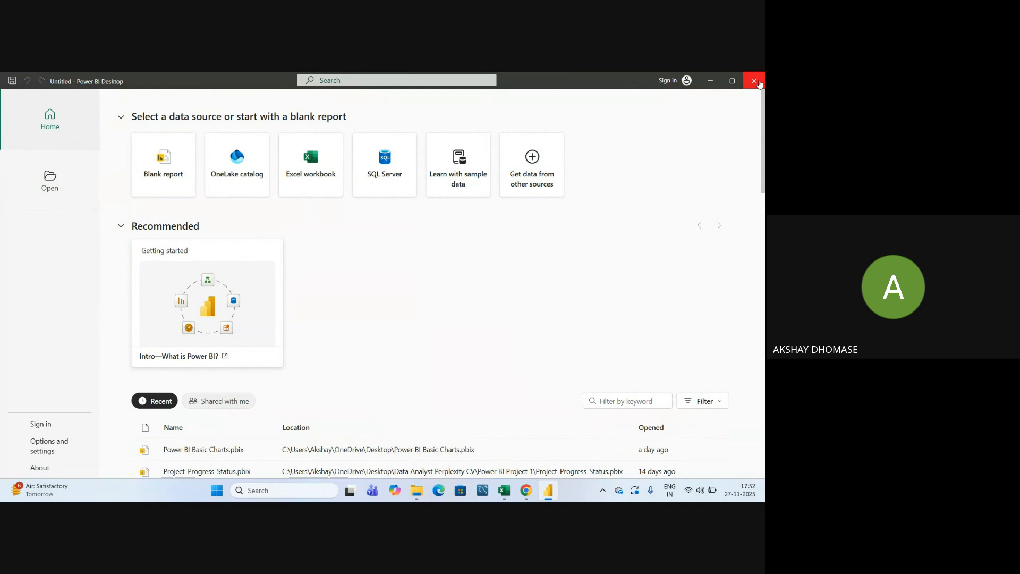
pyautogui.click(757, 80)
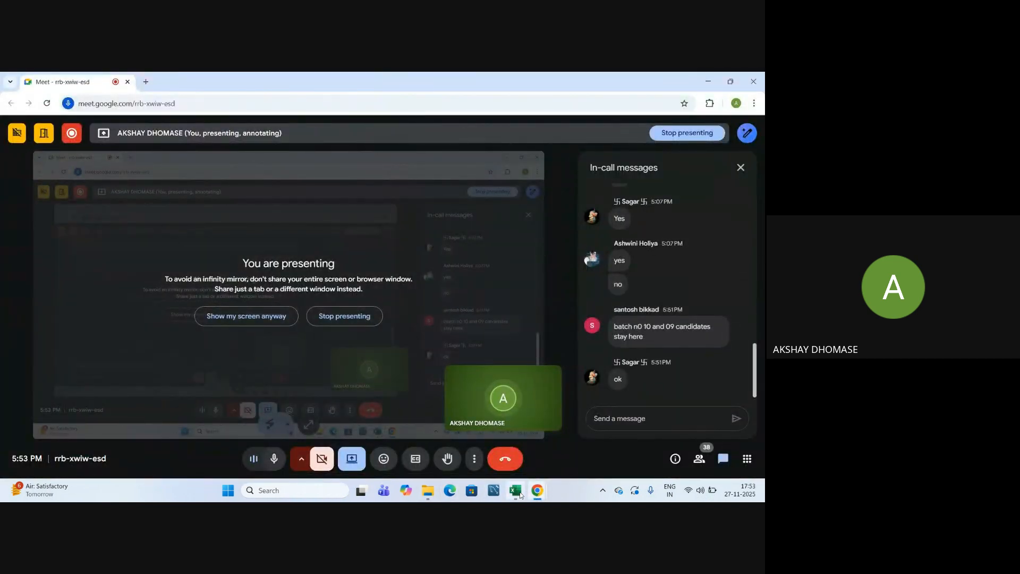
# Switch to File Explorer and open the Power_Query_Date_Functions workbook from the Desktop folder
pyautogui.moveTo(515, 491)
pyautogui.click(511, 459)
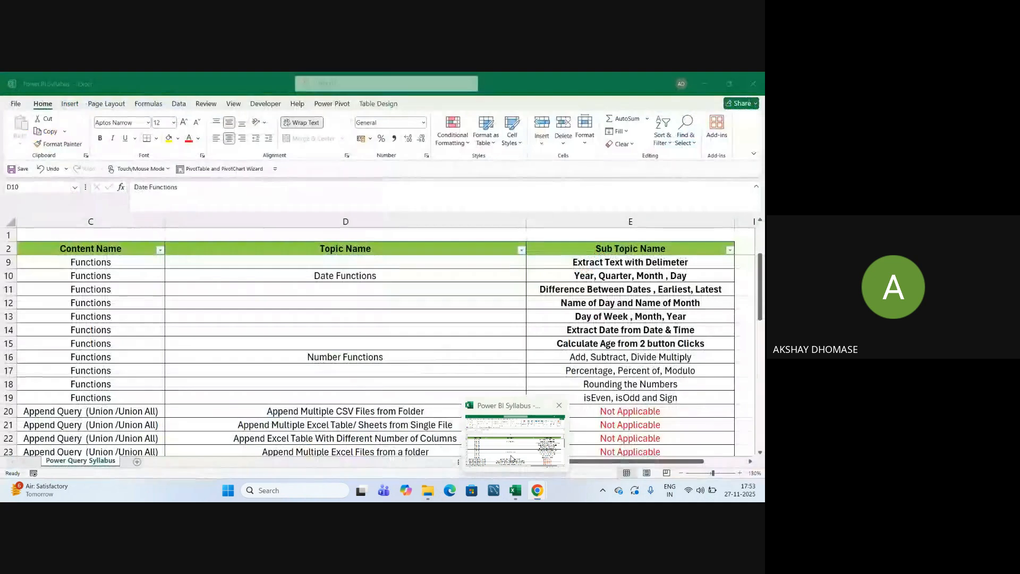
pyautogui.click(428, 491)
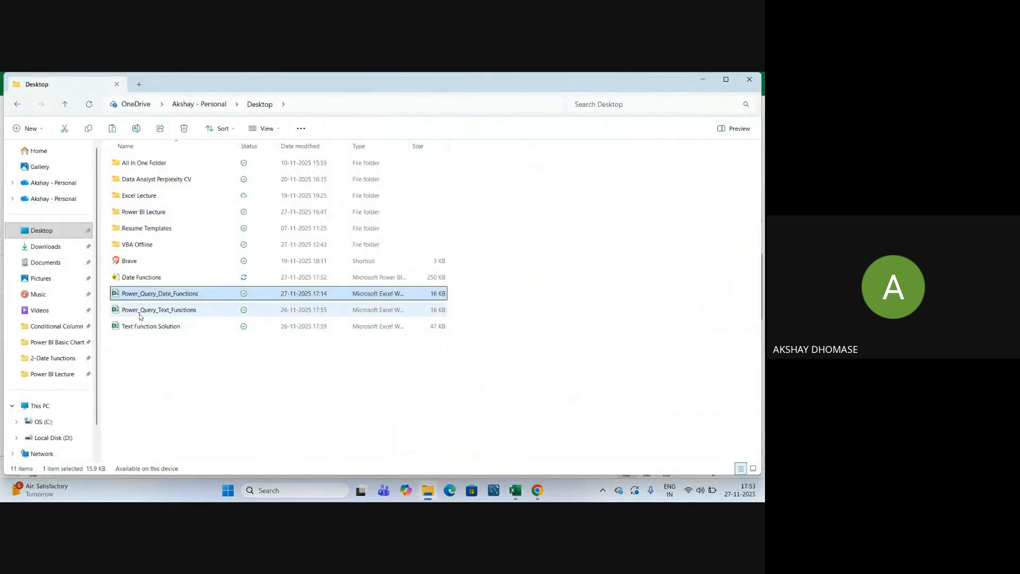
pyautogui.doubleClick(178, 295)
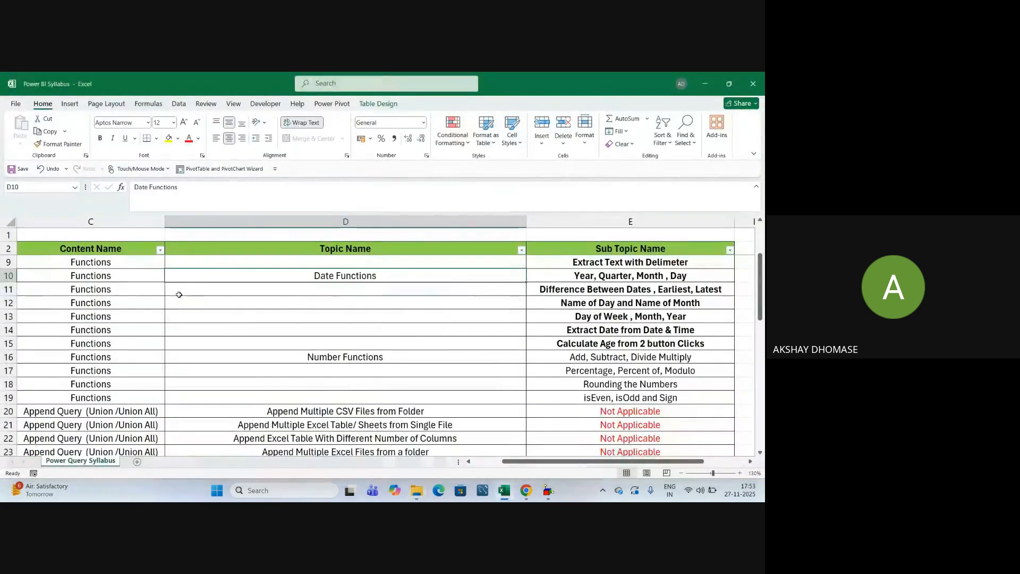
# On the CALCULATE_AGE sheet, replace the date of birth in cell B2 with a new date
pyautogui.click(240, 360)
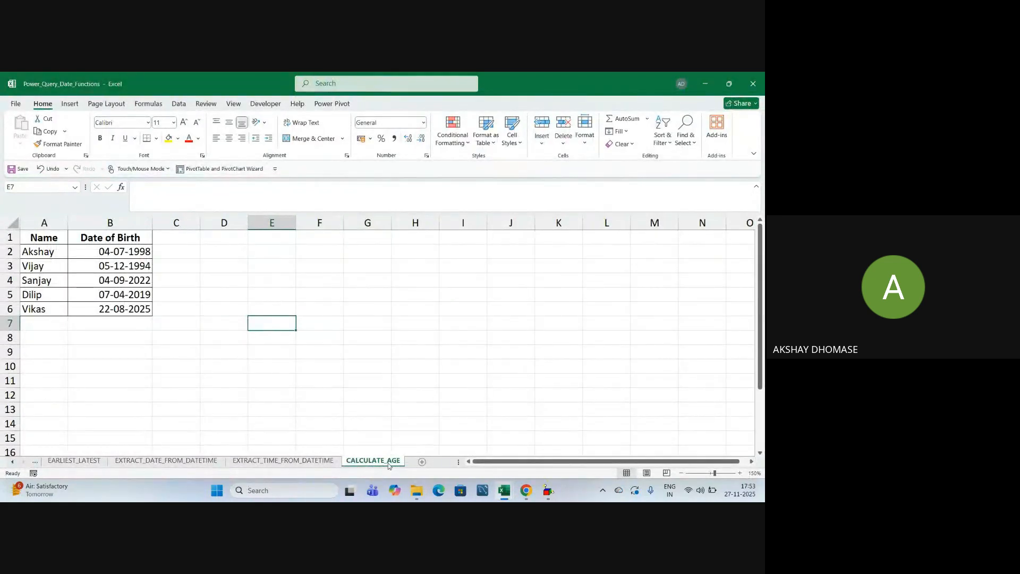
pyautogui.click(384, 363)
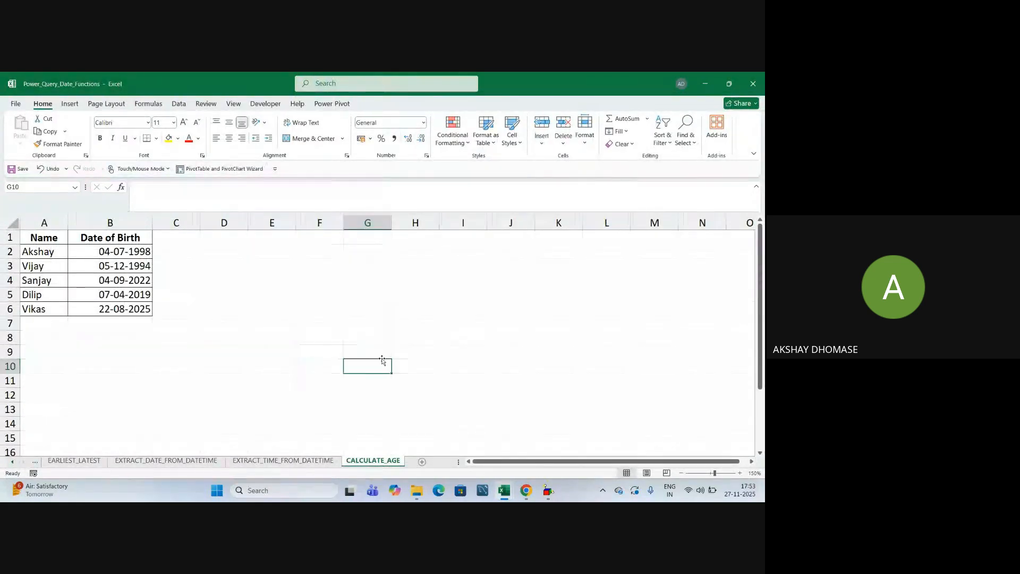
pyautogui.click(120, 255)
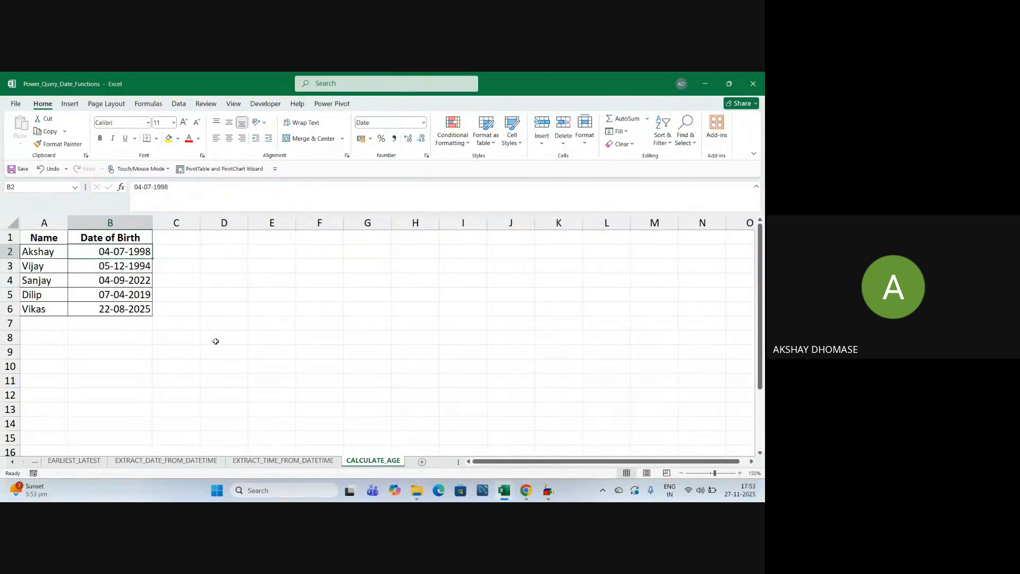
pyautogui.write('05')
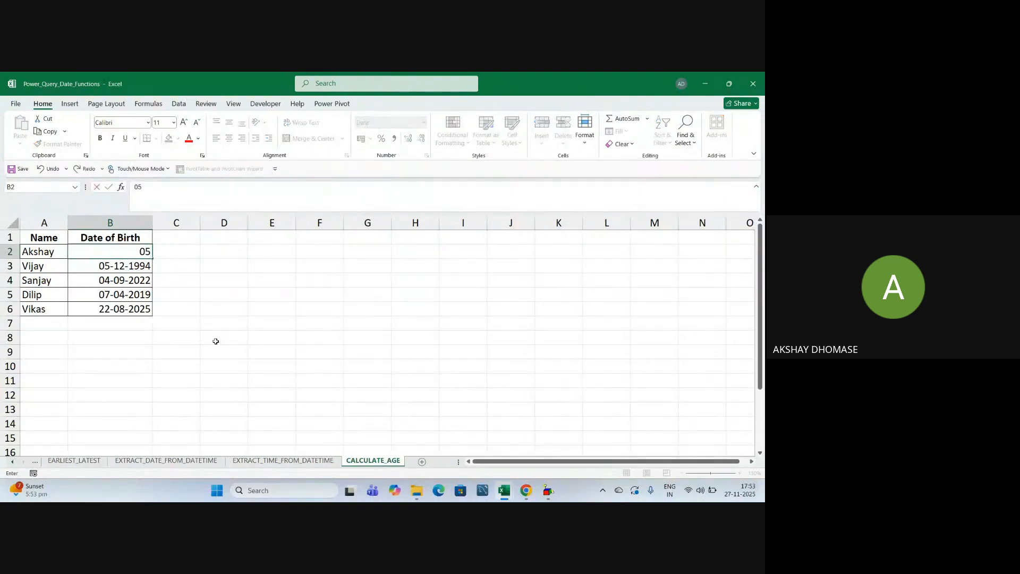
pyautogui.write('-')
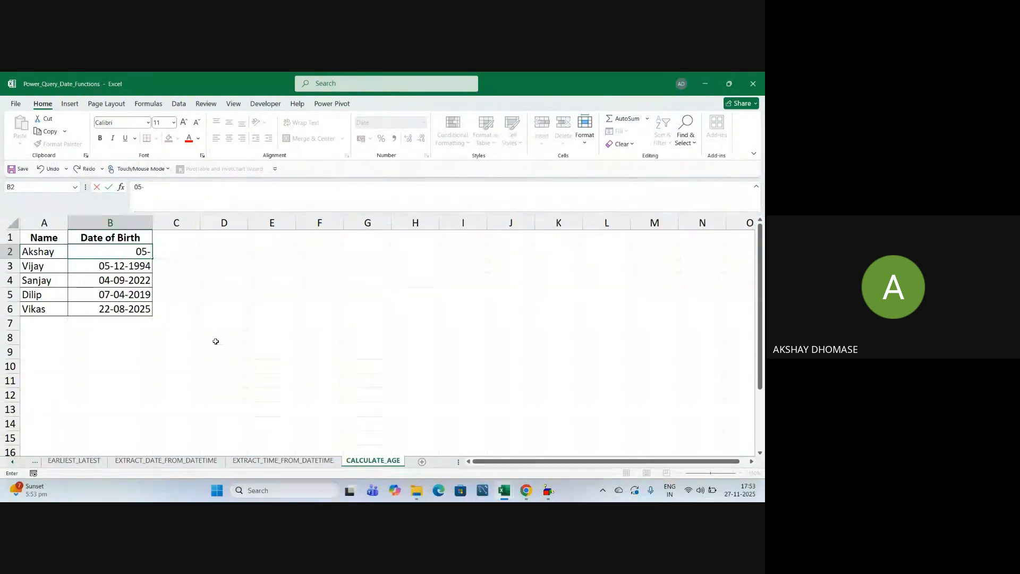
pyautogui.write('11-')
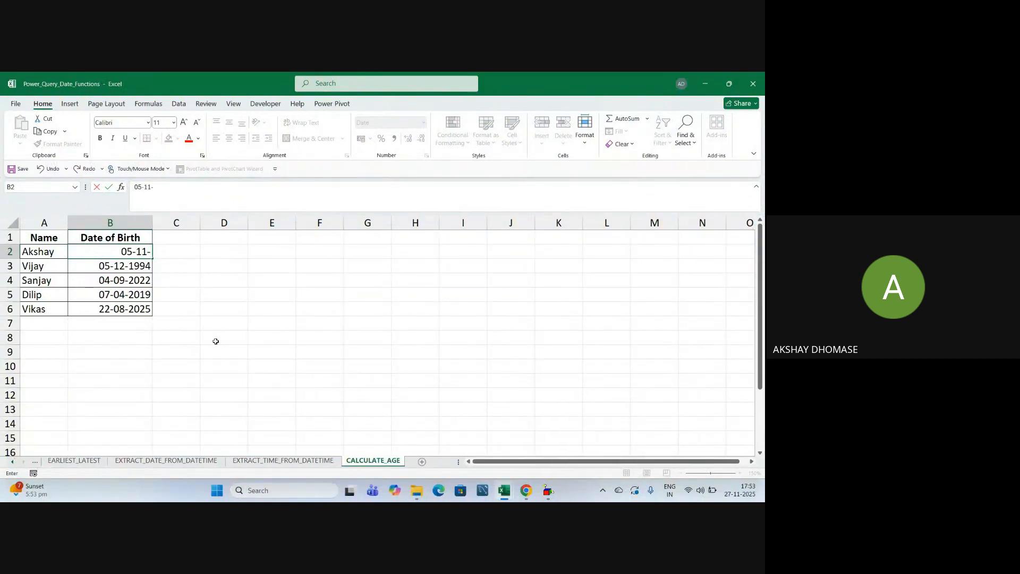
pyautogui.write('2013')
pyautogui.click(283, 369)
# Highlight the changed date of birth in cell B2 with a yellow fill
pyautogui.click(131, 253)
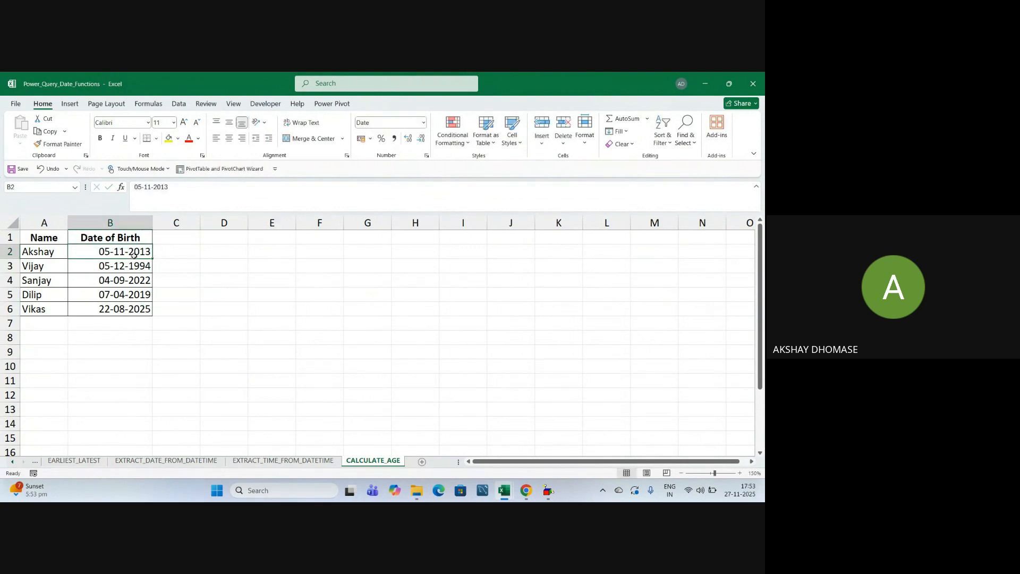
pyautogui.click(168, 138)
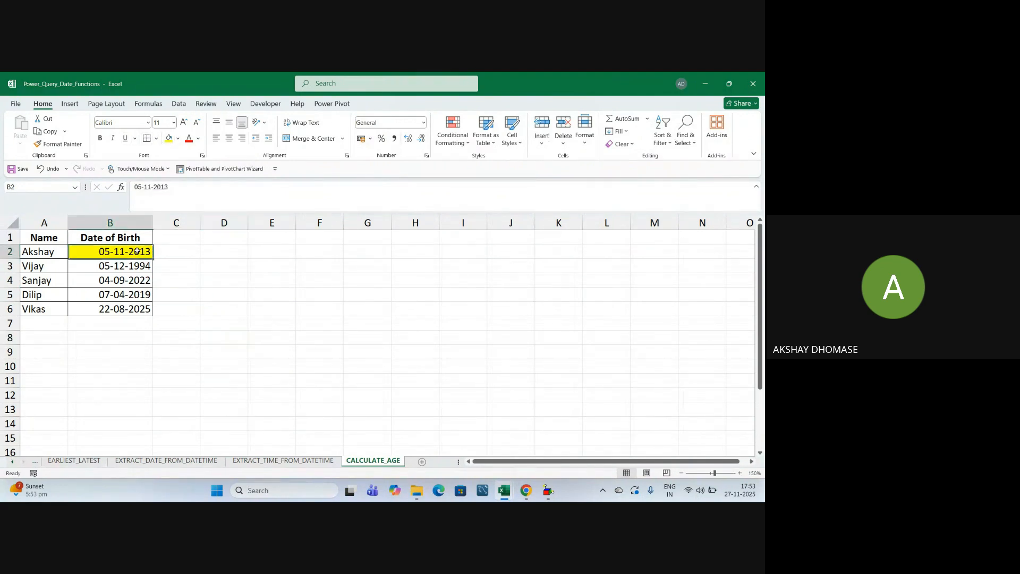
pyautogui.click(195, 315)
pyautogui.click(228, 271)
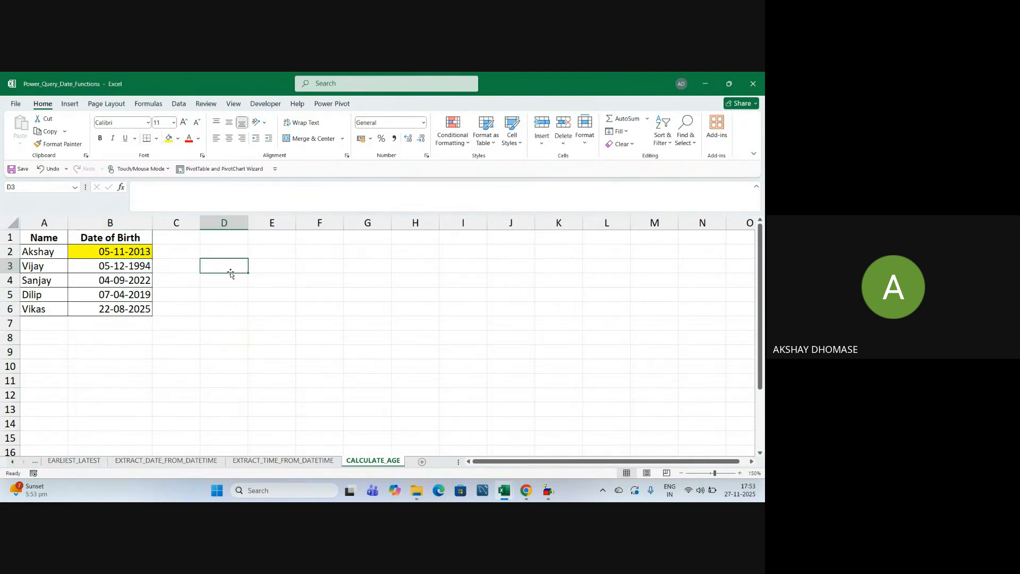
pyautogui.click(239, 283)
pyautogui.click(246, 297)
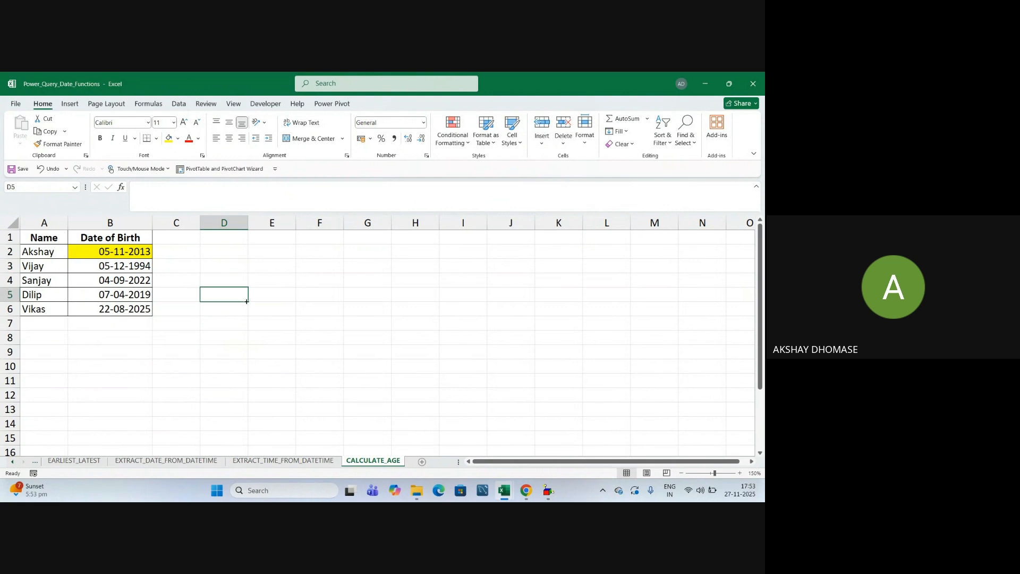
pyautogui.click(258, 312)
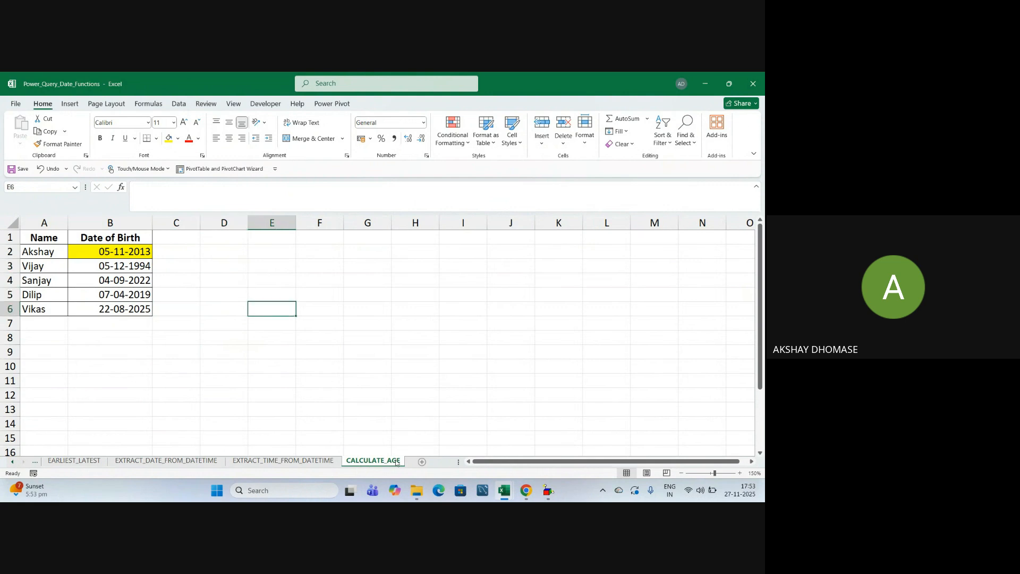
pyautogui.click(131, 256)
pyautogui.click(40, 251)
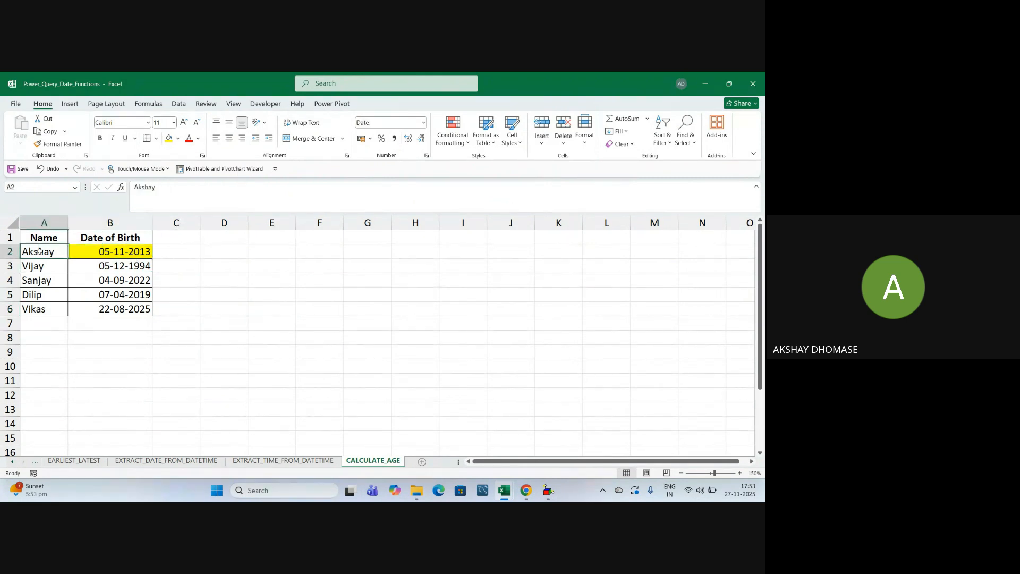
pyautogui.click(99, 248)
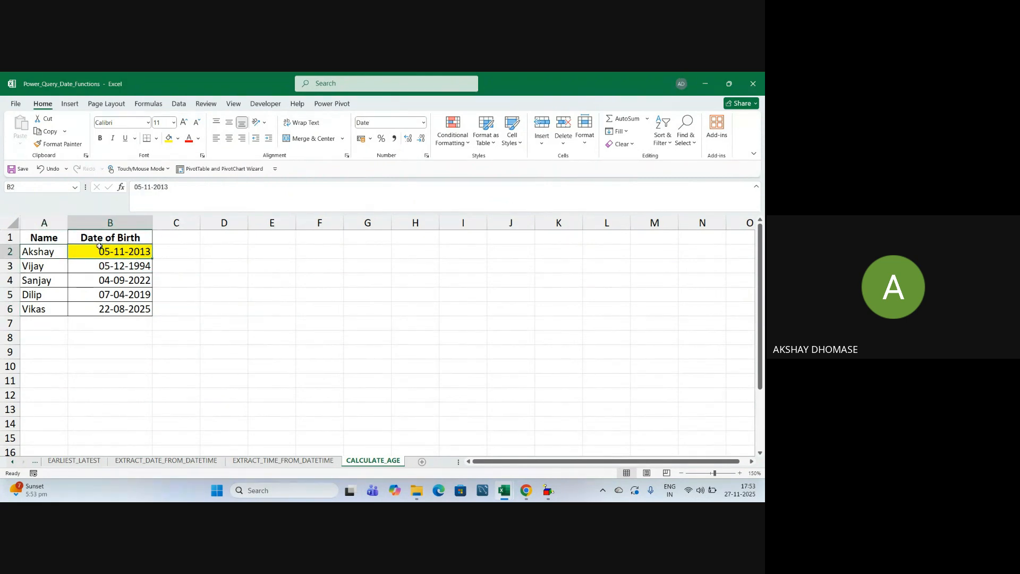
pyautogui.click(177, 255)
pyautogui.click(131, 249)
pyautogui.click(215, 317)
# Close the Power_Query_Date_Functions workbook with its changes saved, and open the Date Functions Power BI report from the Desktop folder
pyautogui.click(754, 84)
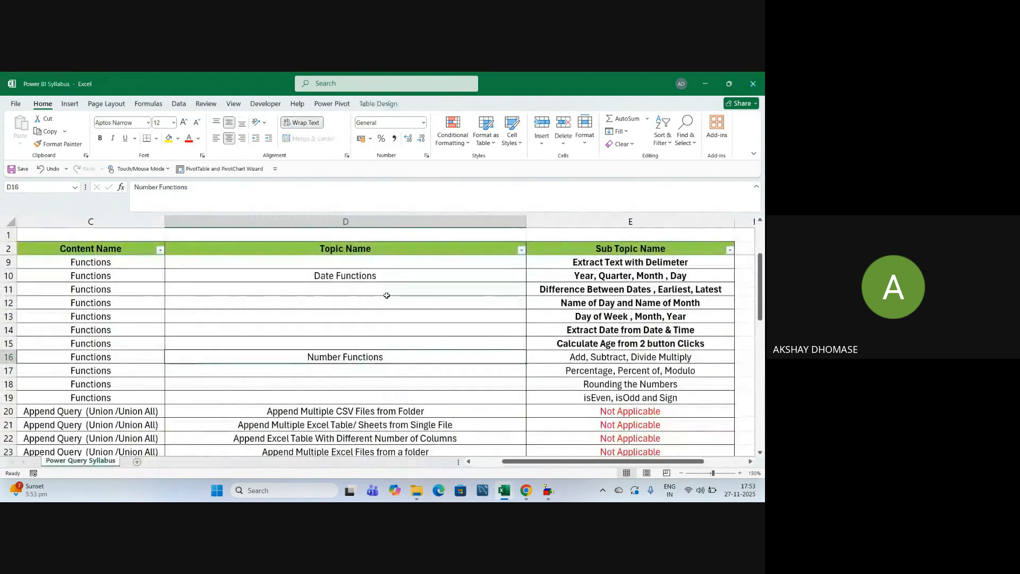
pyautogui.hotkey('alt', 'Tab')
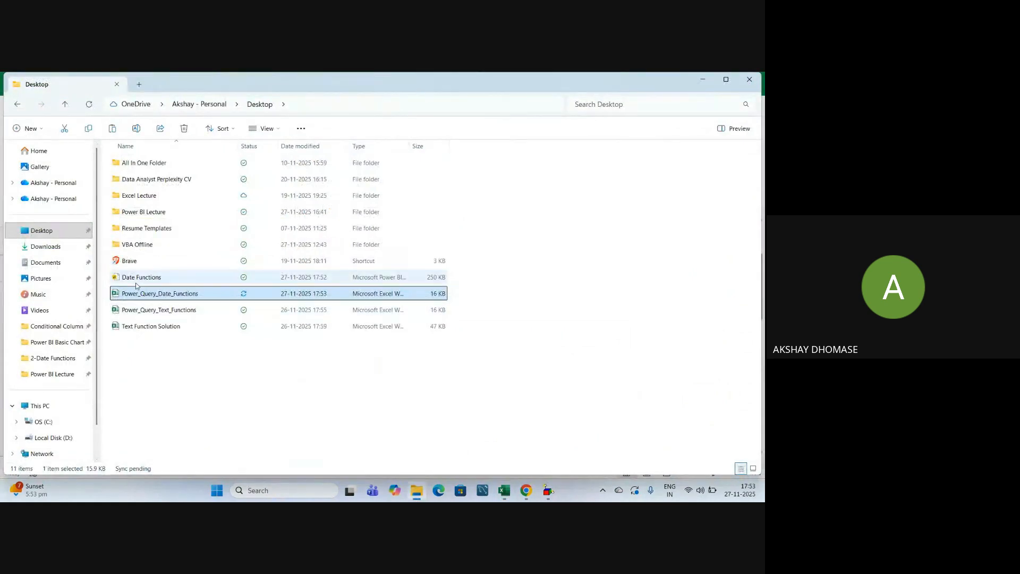
pyautogui.click(139, 278)
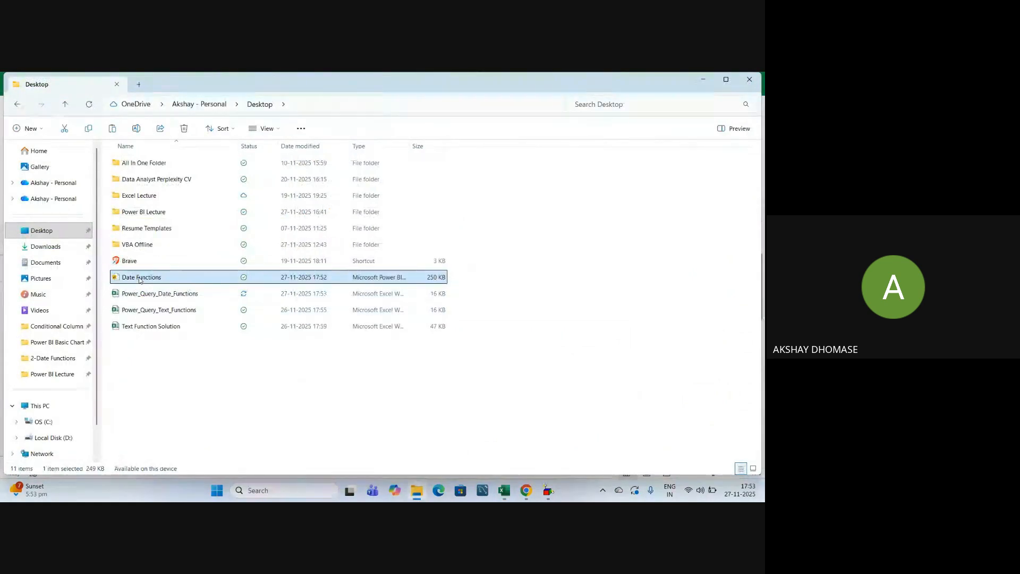
pyautogui.doubleClick(139, 280)
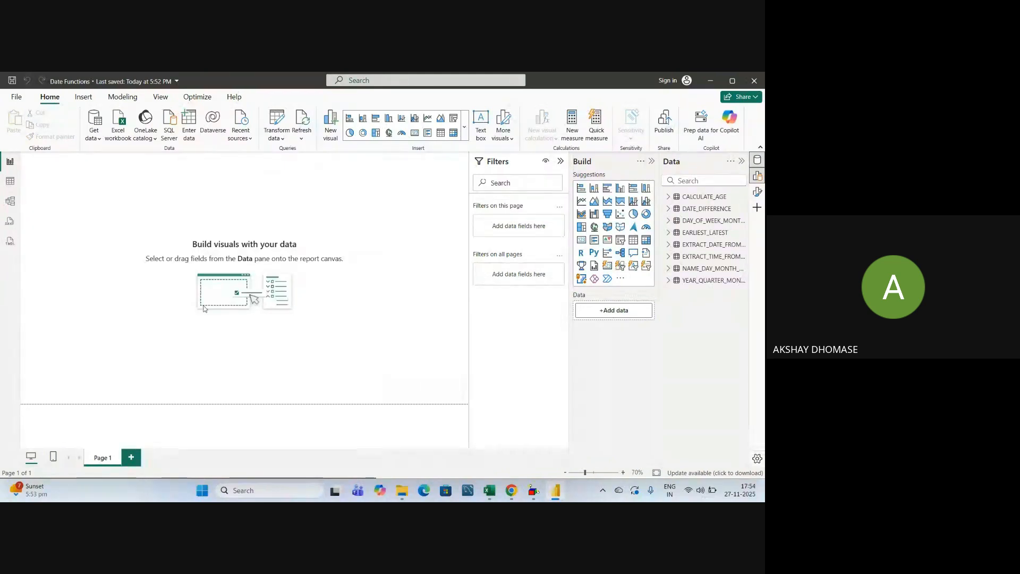
# Show the CALCULATE_AGE table in Table view and refresh both the schema and data of the report
pyautogui.click(11, 184)
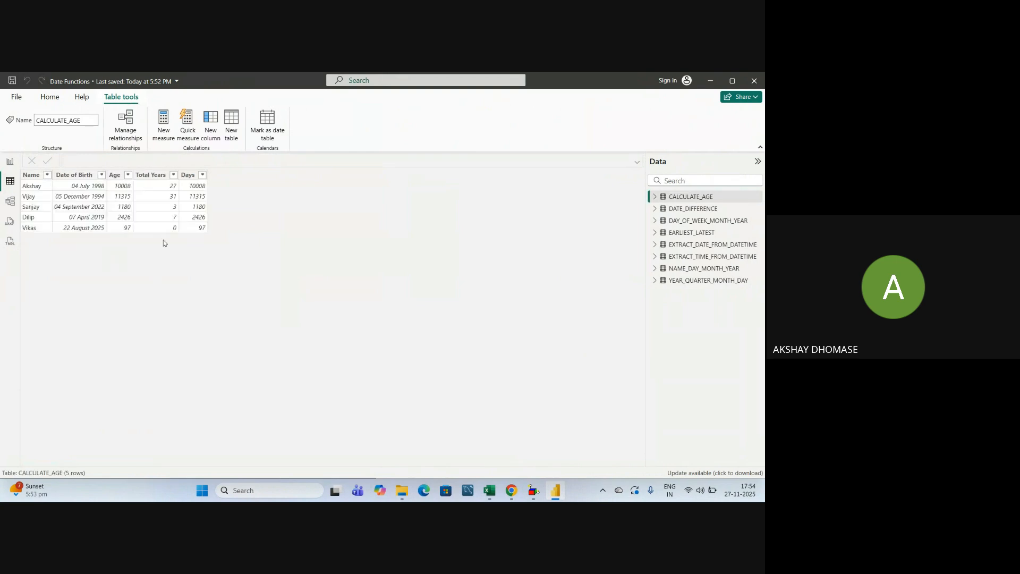
pyautogui.click(695, 201)
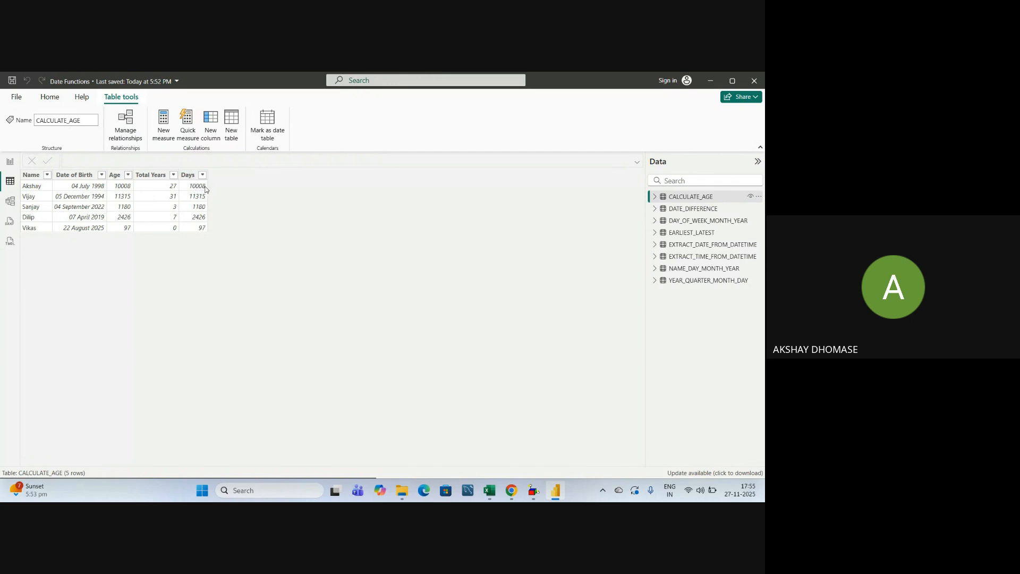
pyautogui.click(52, 98)
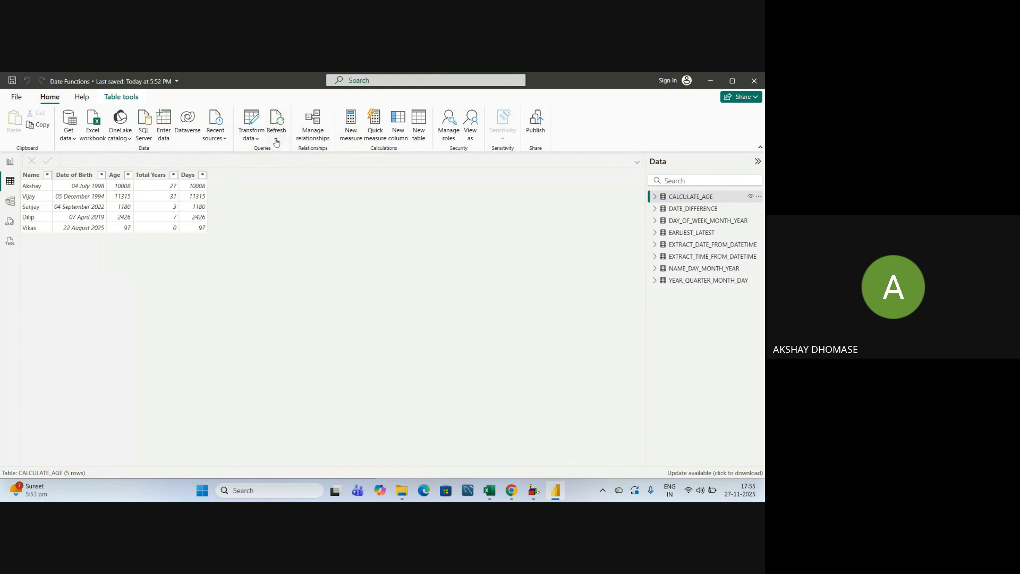
pyautogui.click(276, 142)
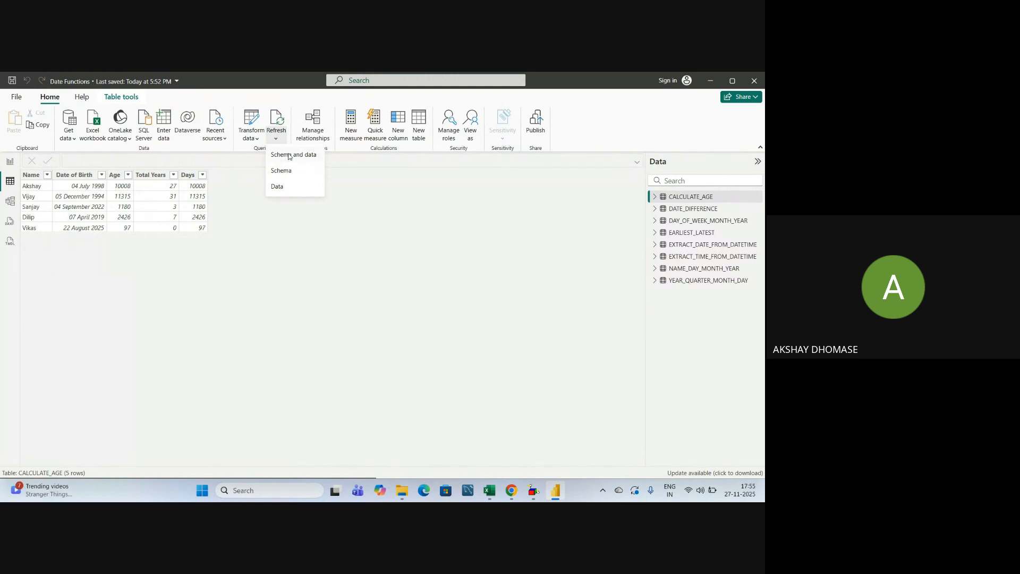
pyautogui.click(288, 156)
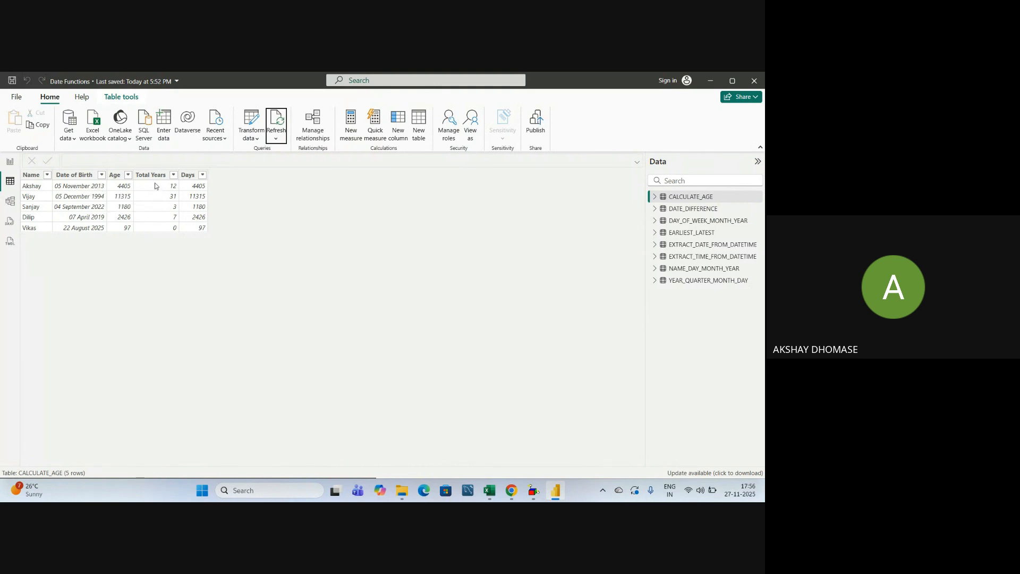
# Check the first row's Total Years value in the refreshed CALCULATE_AGE table and switch to the Google Meet call in Chrome
pyautogui.click(169, 191)
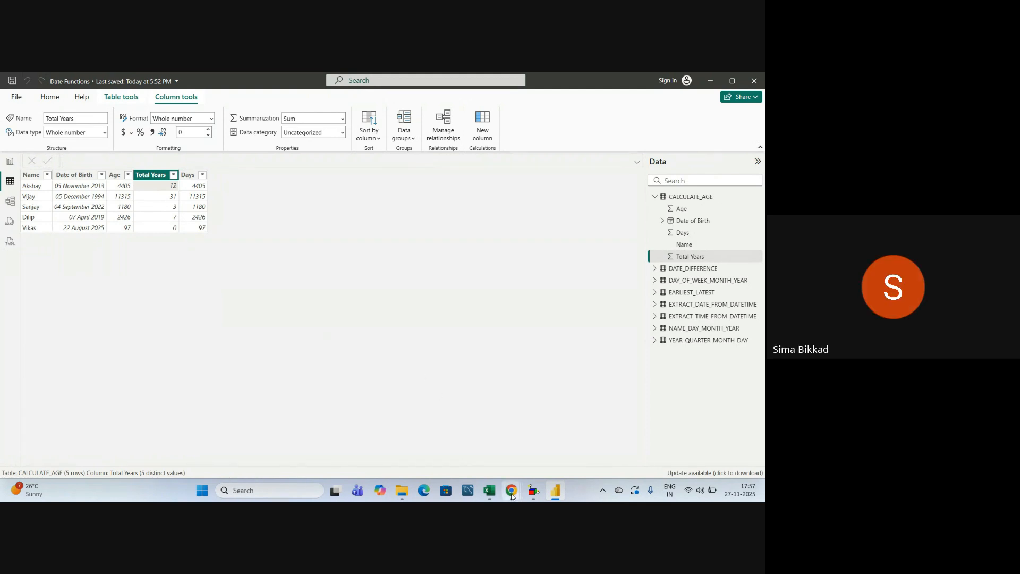
pyautogui.moveTo(511, 490)
pyautogui.click(454, 420)
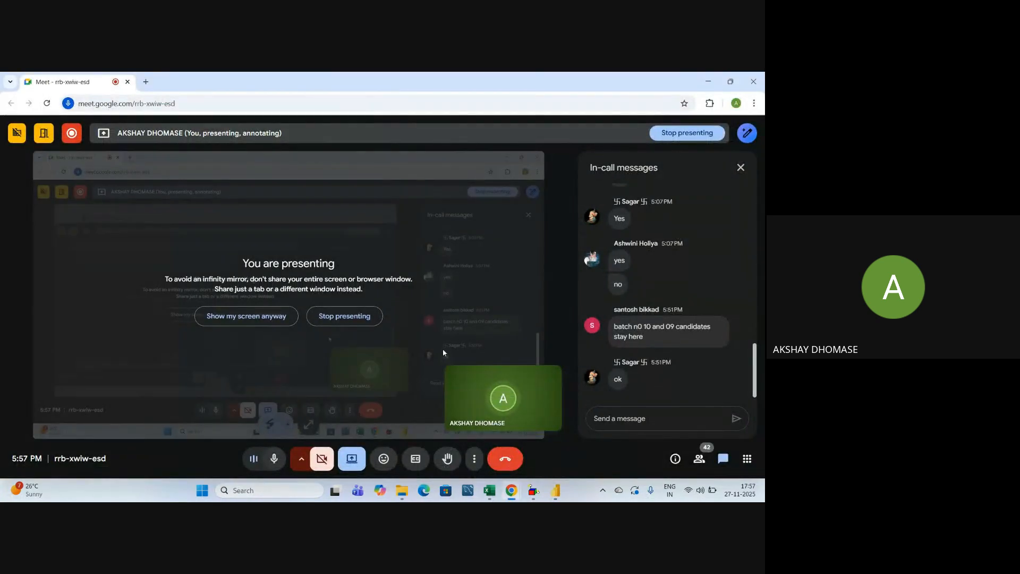